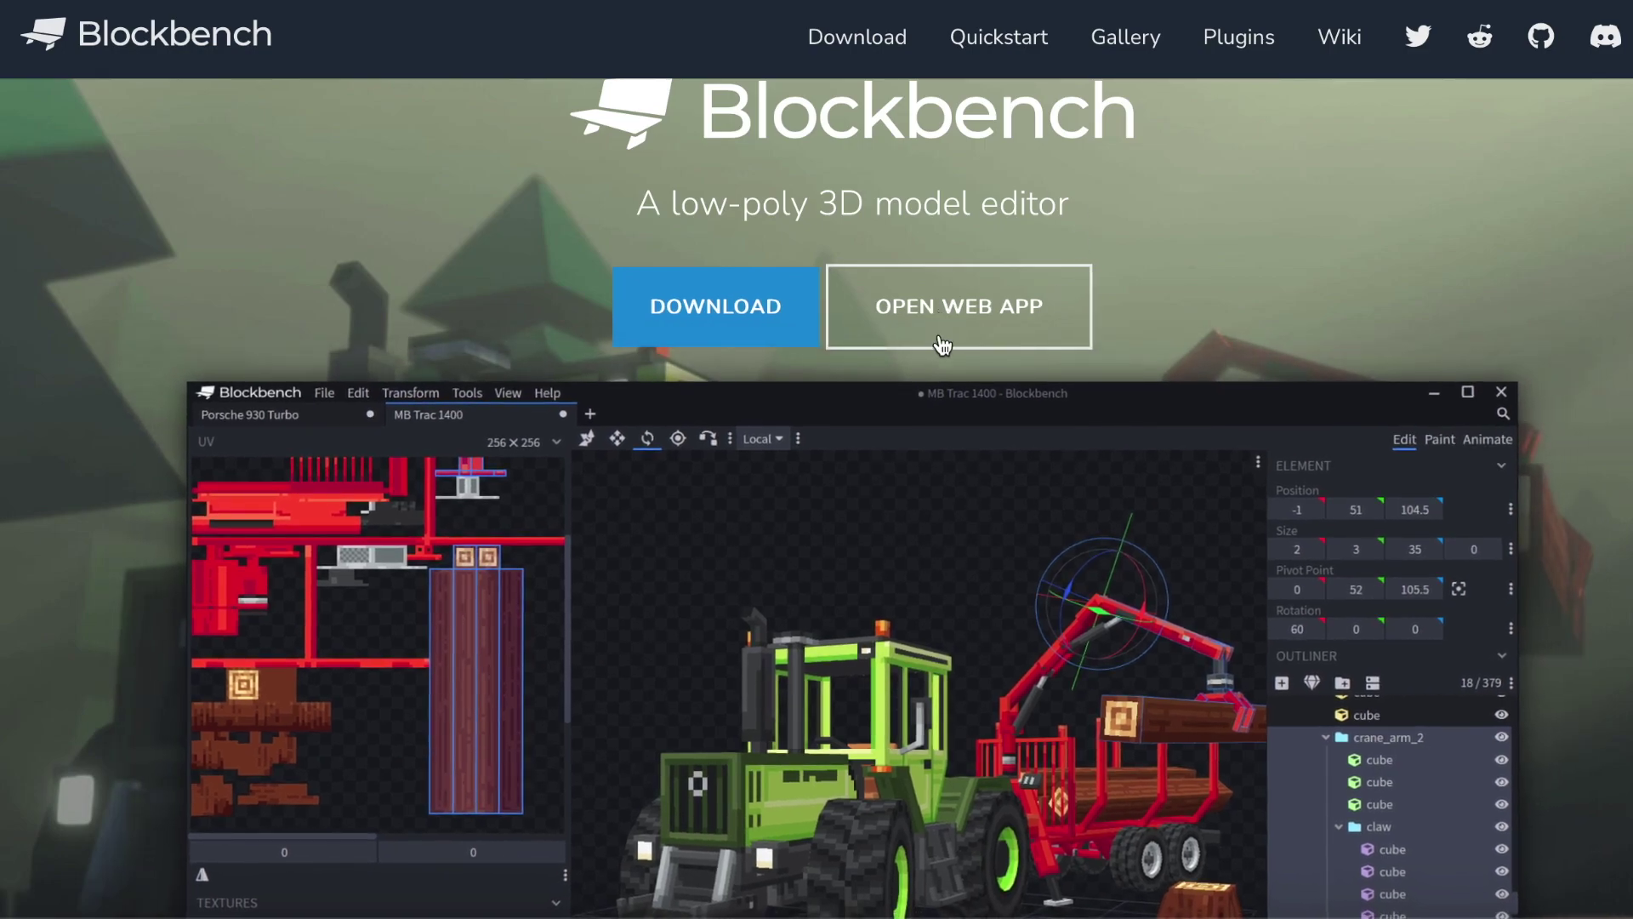
Open the Blockbench web app and create a new Java Block/Item model.
{"action": "left_click", "coordinate": [897, 335]}
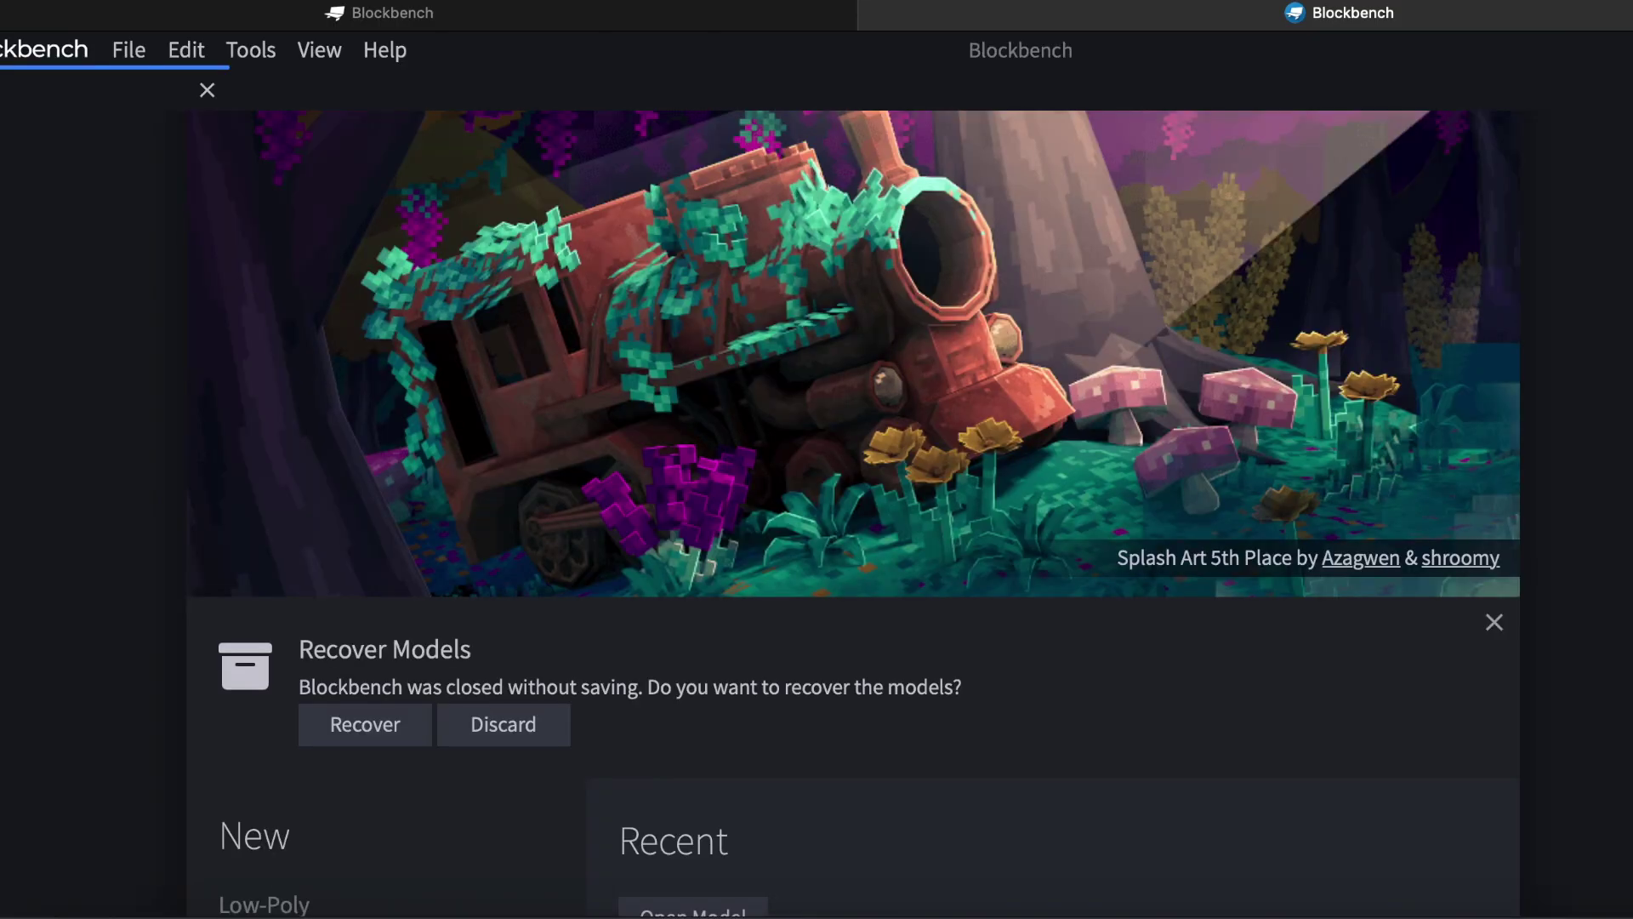
{"action": "scroll", "coordinate": [851, 511], "scroll_direction": "down", "scroll_amount": 5}
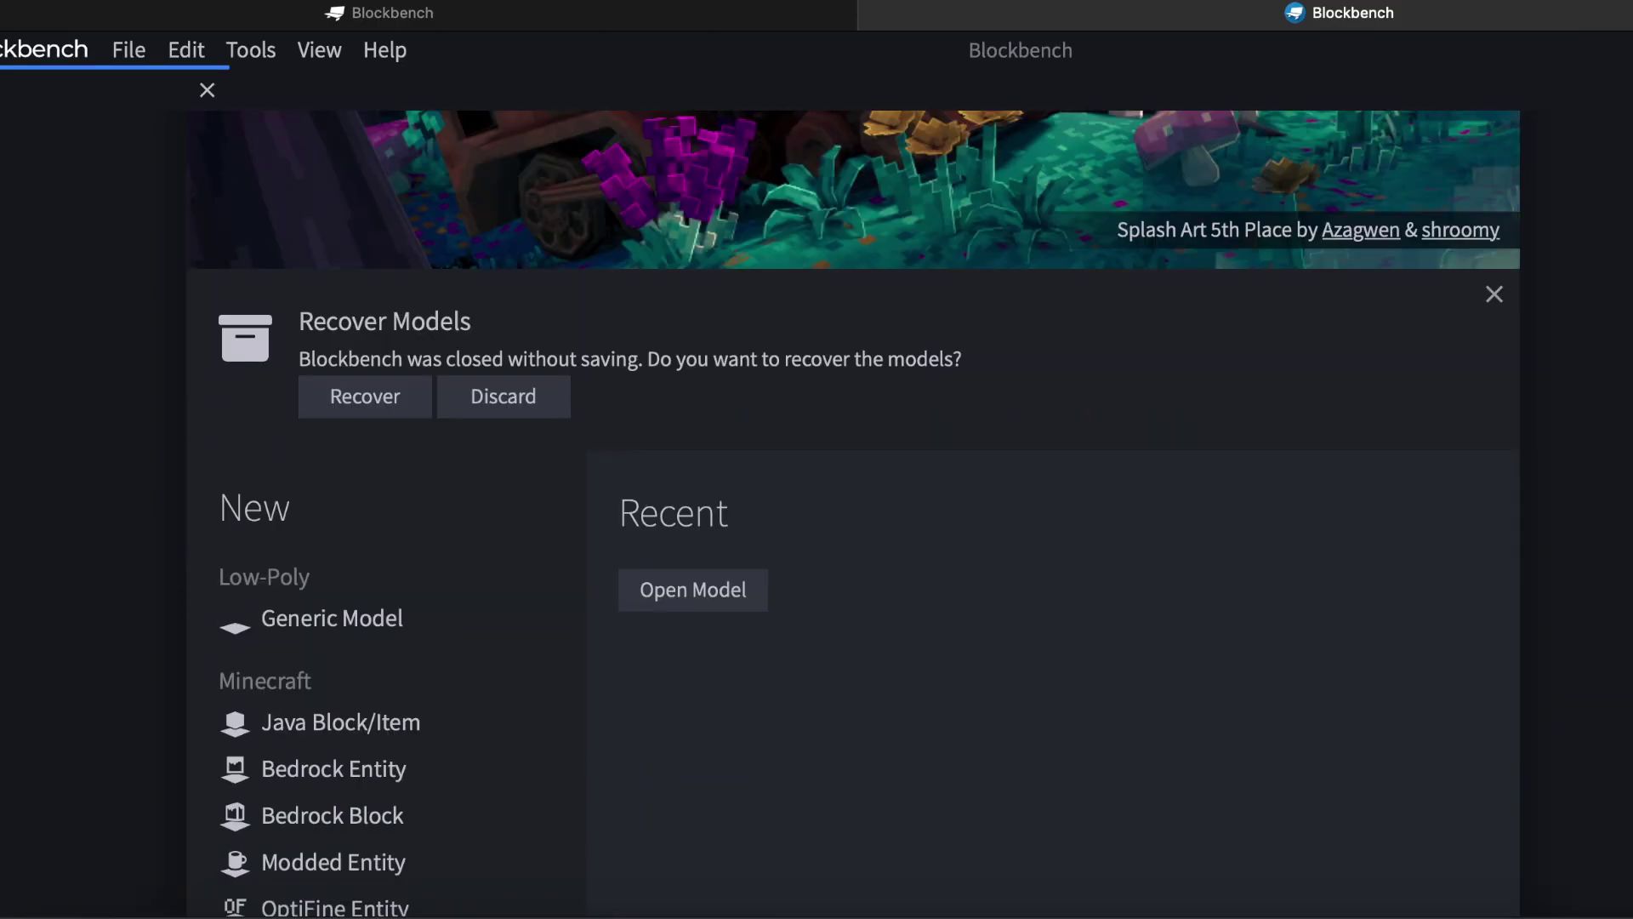
{"action": "scroll", "coordinate": [1014, 361], "scroll_direction": "down", "scroll_amount": 2}
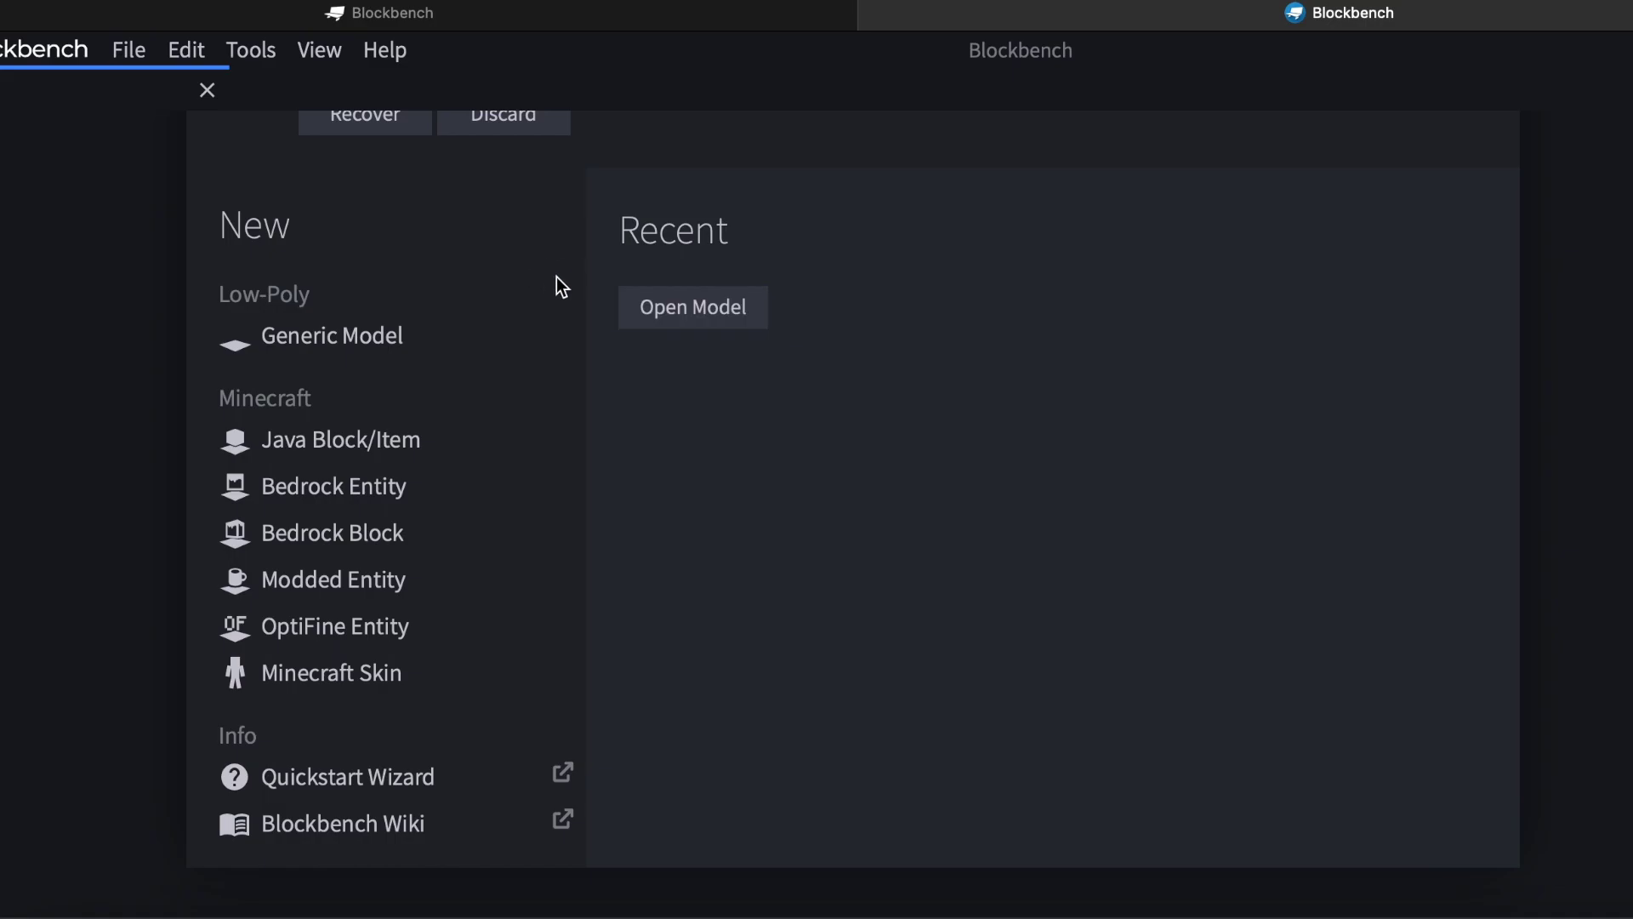
{"action": "left_click", "coordinate": [326, 439]}
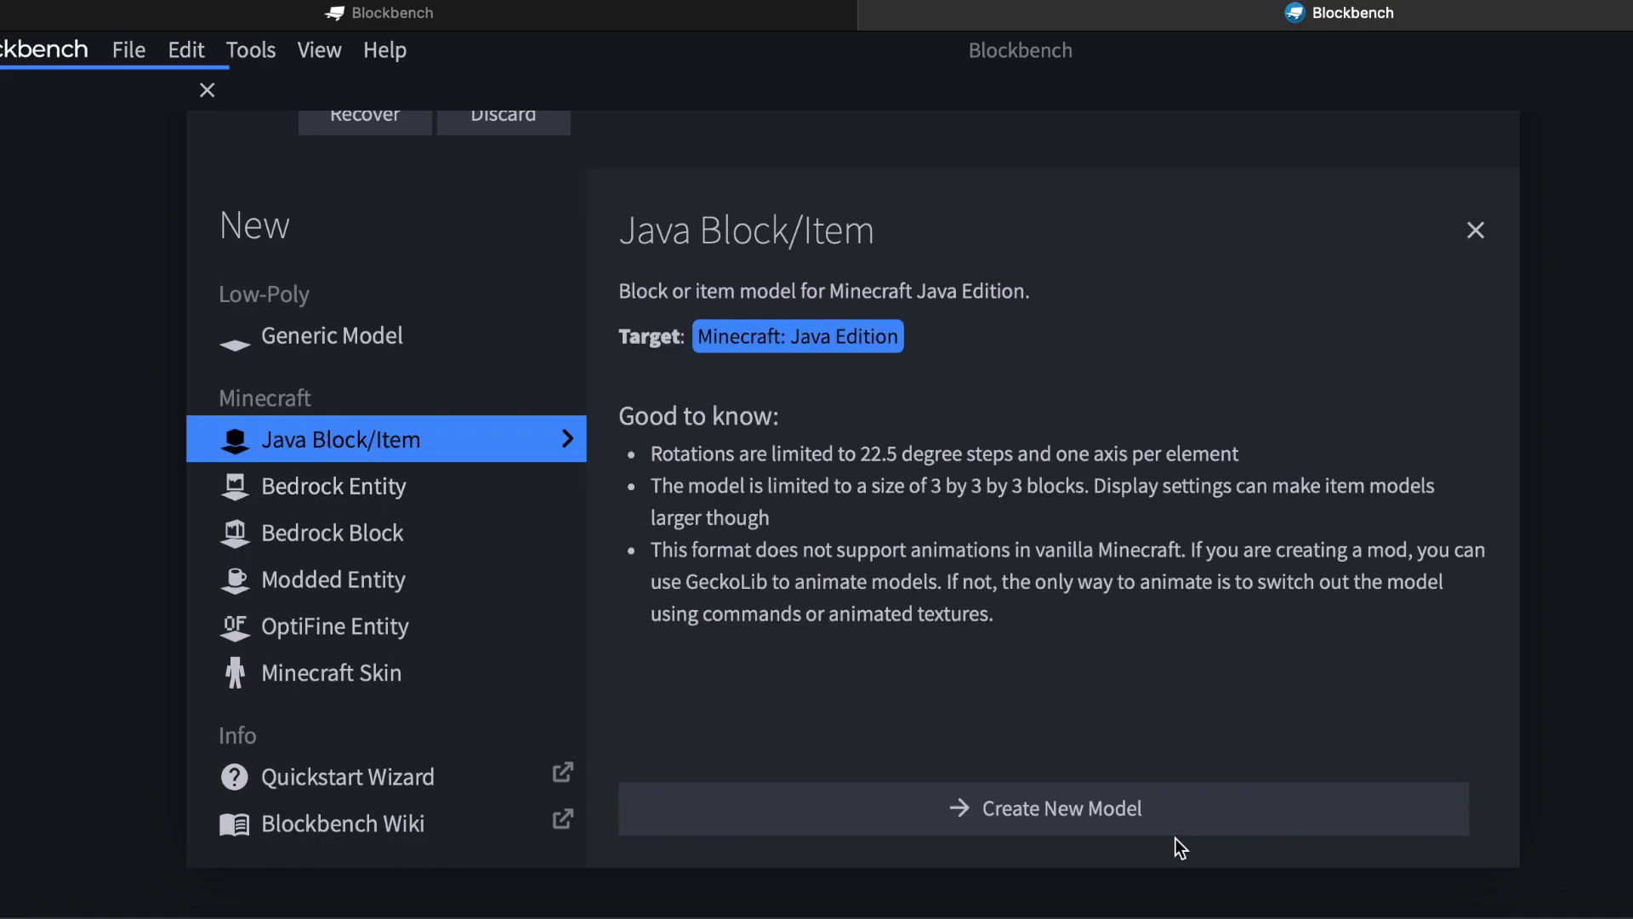
{"action": "left_click", "coordinate": [1172, 813]}
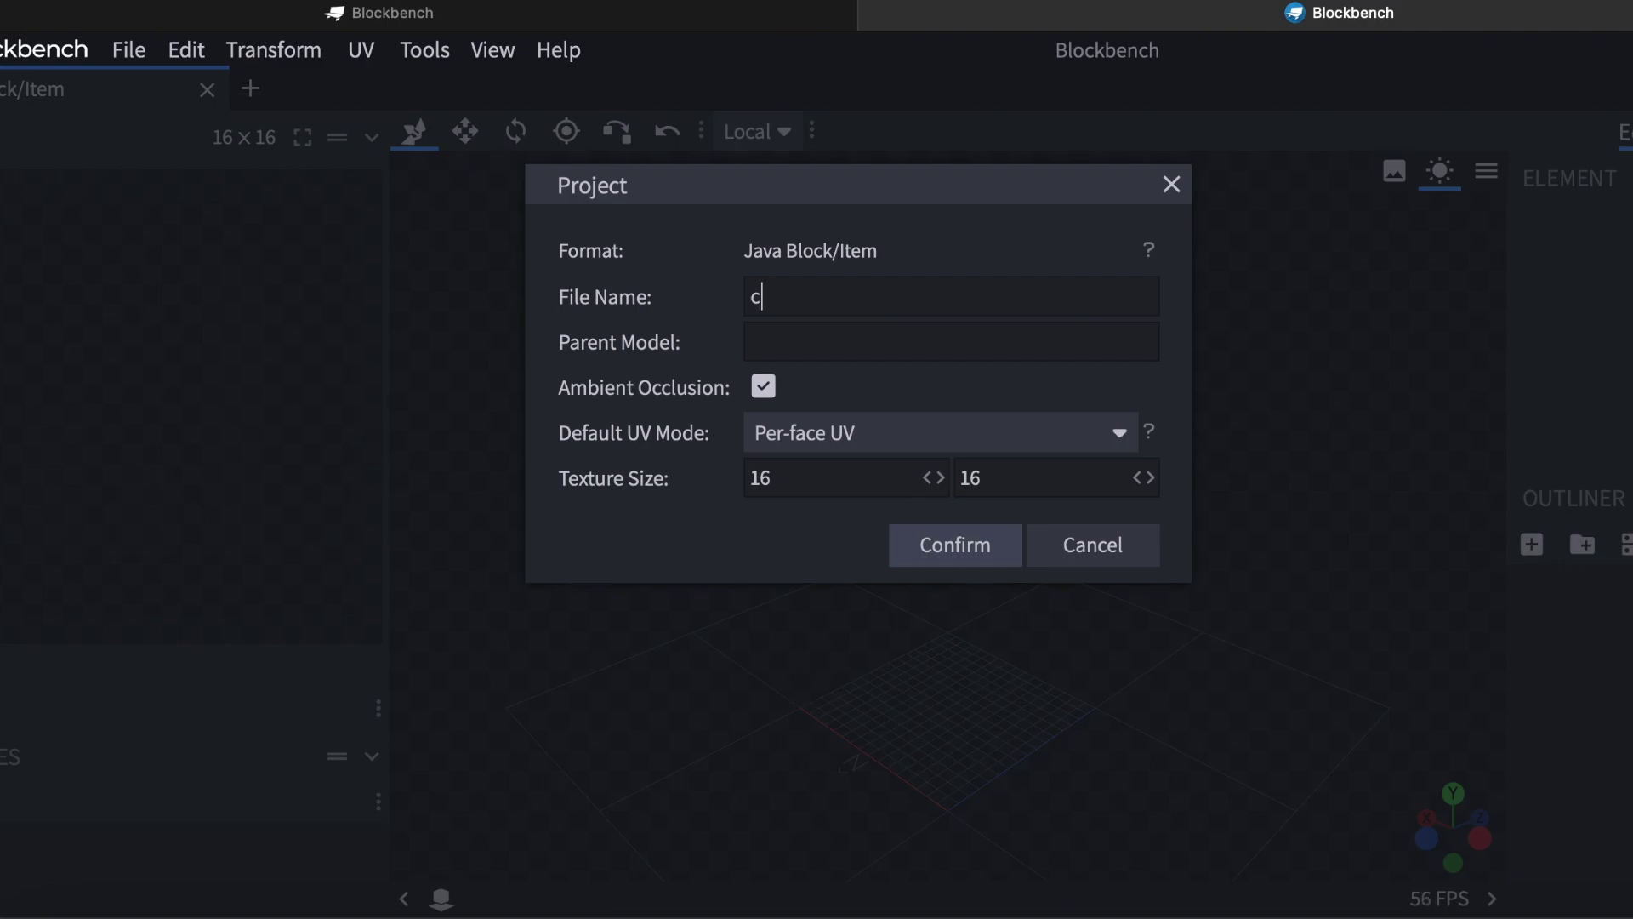
{"action": "type", "text": "di"}
{"action": "type", "text": "R"}
{"action": "key", "text": "BackSpace"}
{"action": "type", "text": "arved_pumpkin"}
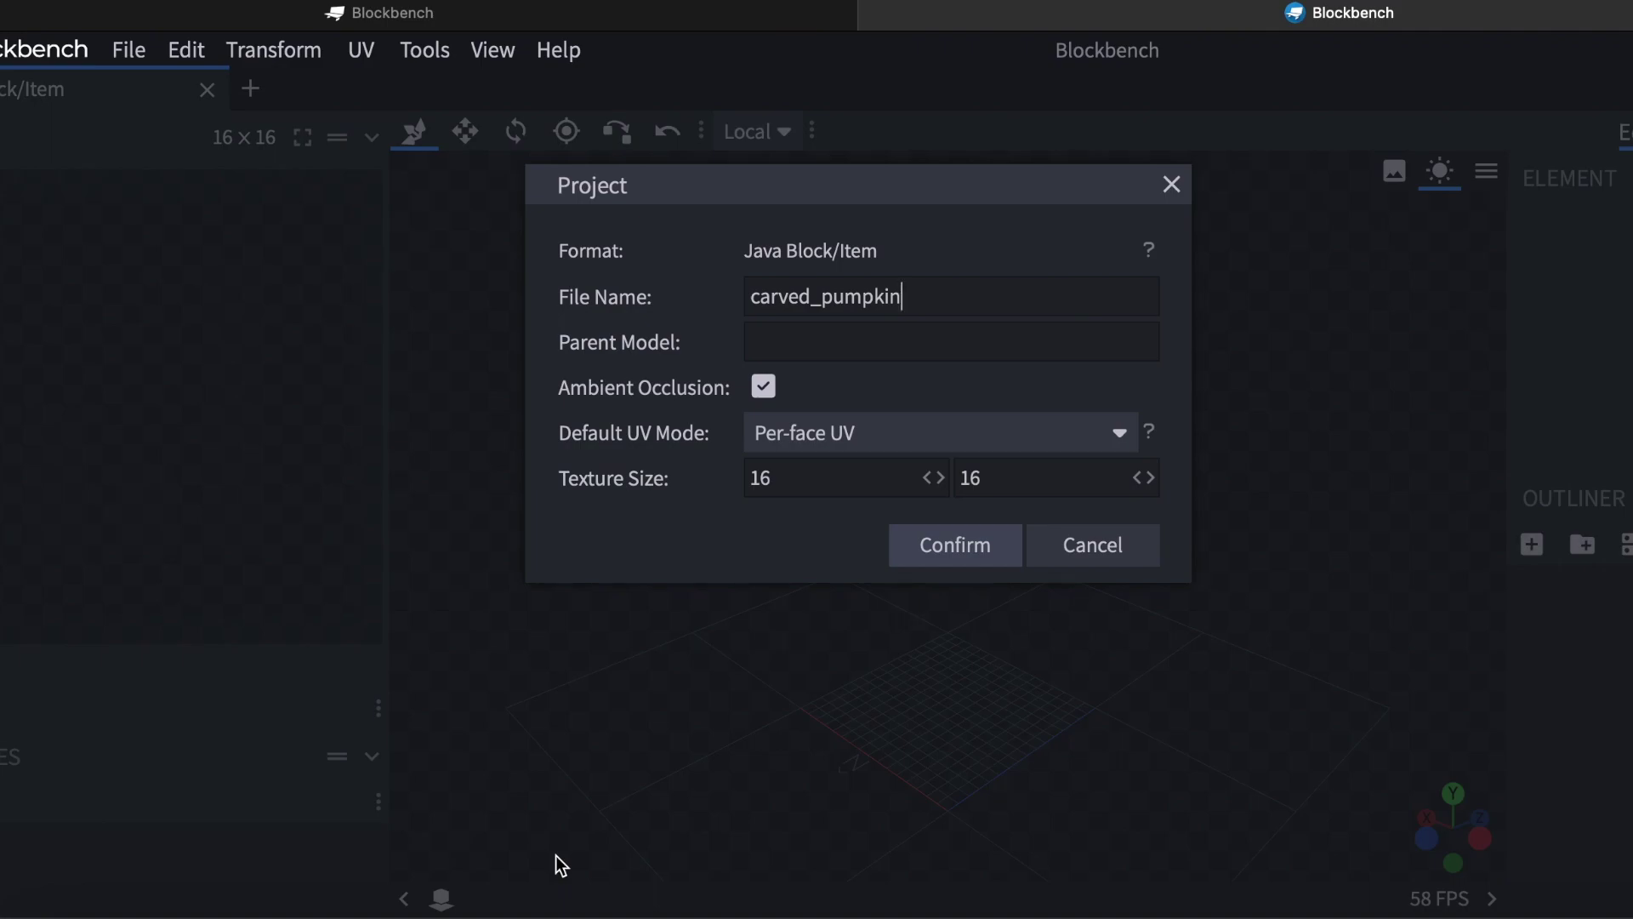
{"action": "key", "text": "BackSpace"}
{"action": "key", "text": "BackSpace"}
{"action": "key", "text": "BackSpace"}
{"action": "key", "text": "BackSpace"}
{"action": "key", "text": "BackSpace"}
{"action": "key", "text": "BackSpace"}
{"action": "key", "text": "BackSpace"}
{"action": "key", "text": "BackSpace"}
{"action": "key", "text": "BackSpace"}
{"action": "key", "text": "BackSpace"}
{"action": "key", "text": "BackSpace"}
{"action": "key", "text": "BackSpace"}
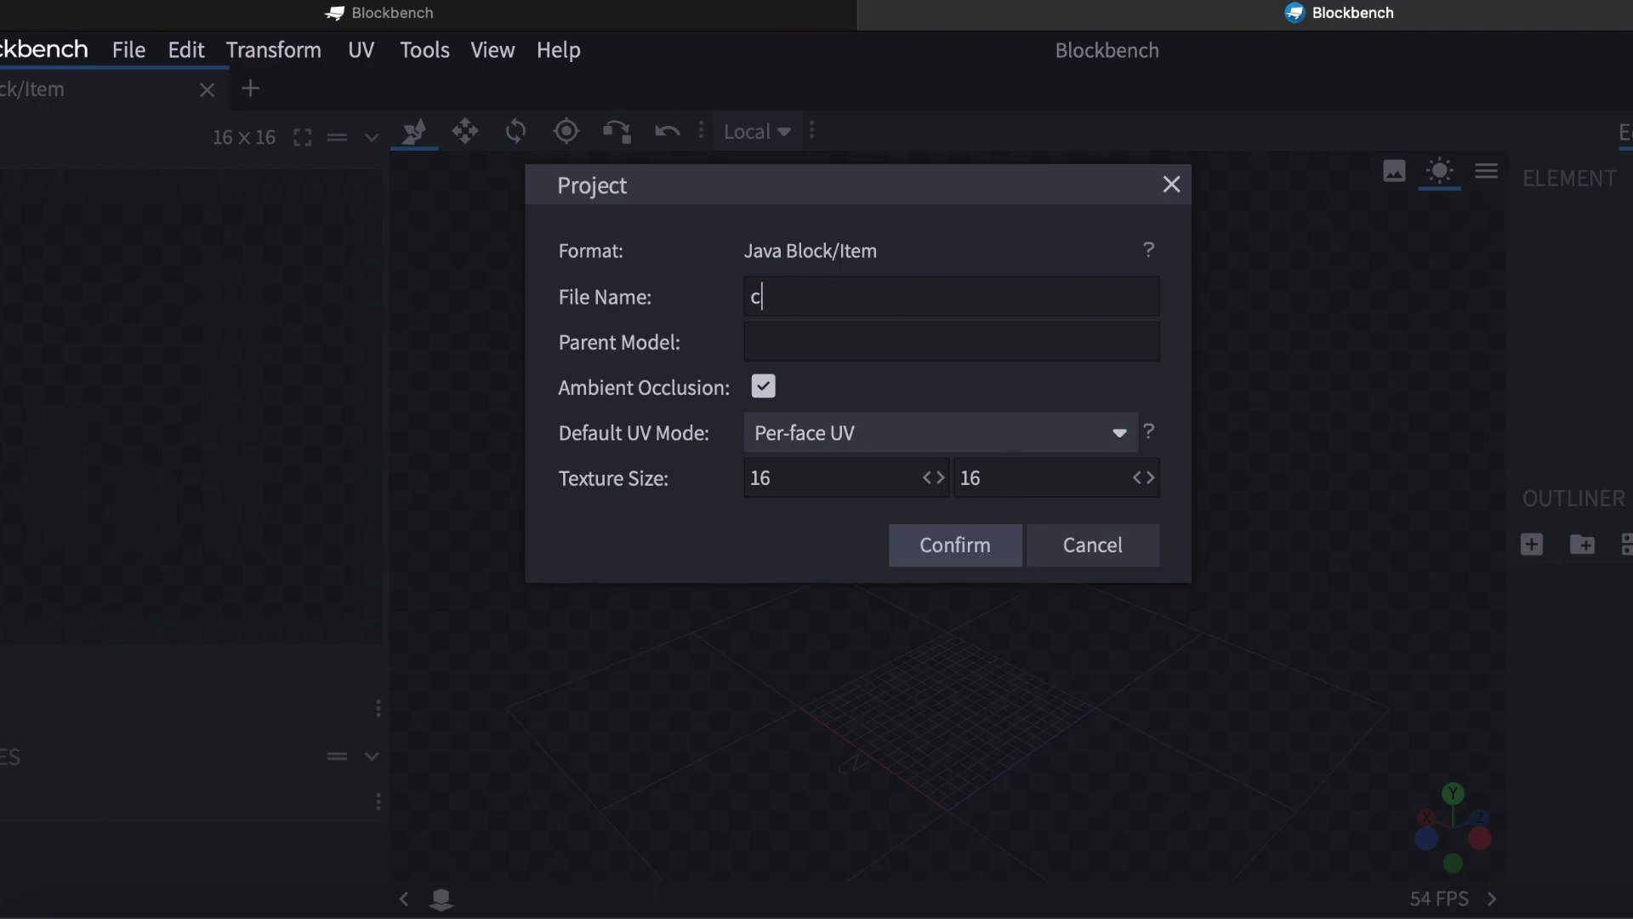
Name the project file cadi and confirm the project settings.
{"action": "key", "text": "BackSpace"}
{"action": "type", "text": "cadi"}
{"action": "left_click", "coordinate": [955, 545]}
Add a cube and move it along the Z axis to position 6.
{"action": "left_click_drag", "start_coordinate": [981, 489], "coordinate": [949, 614]}
{"action": "left_click", "coordinate": [1529, 541]}
{"action": "left_click_drag", "start_coordinate": [1146, 420], "coordinate": [863, 609]}
{"action": "left_click_drag", "start_coordinate": [849, 813], "coordinate": [915, 915]}
{"action": "left_click_drag", "start_coordinate": [1107, 584], "coordinate": [894, 496]}
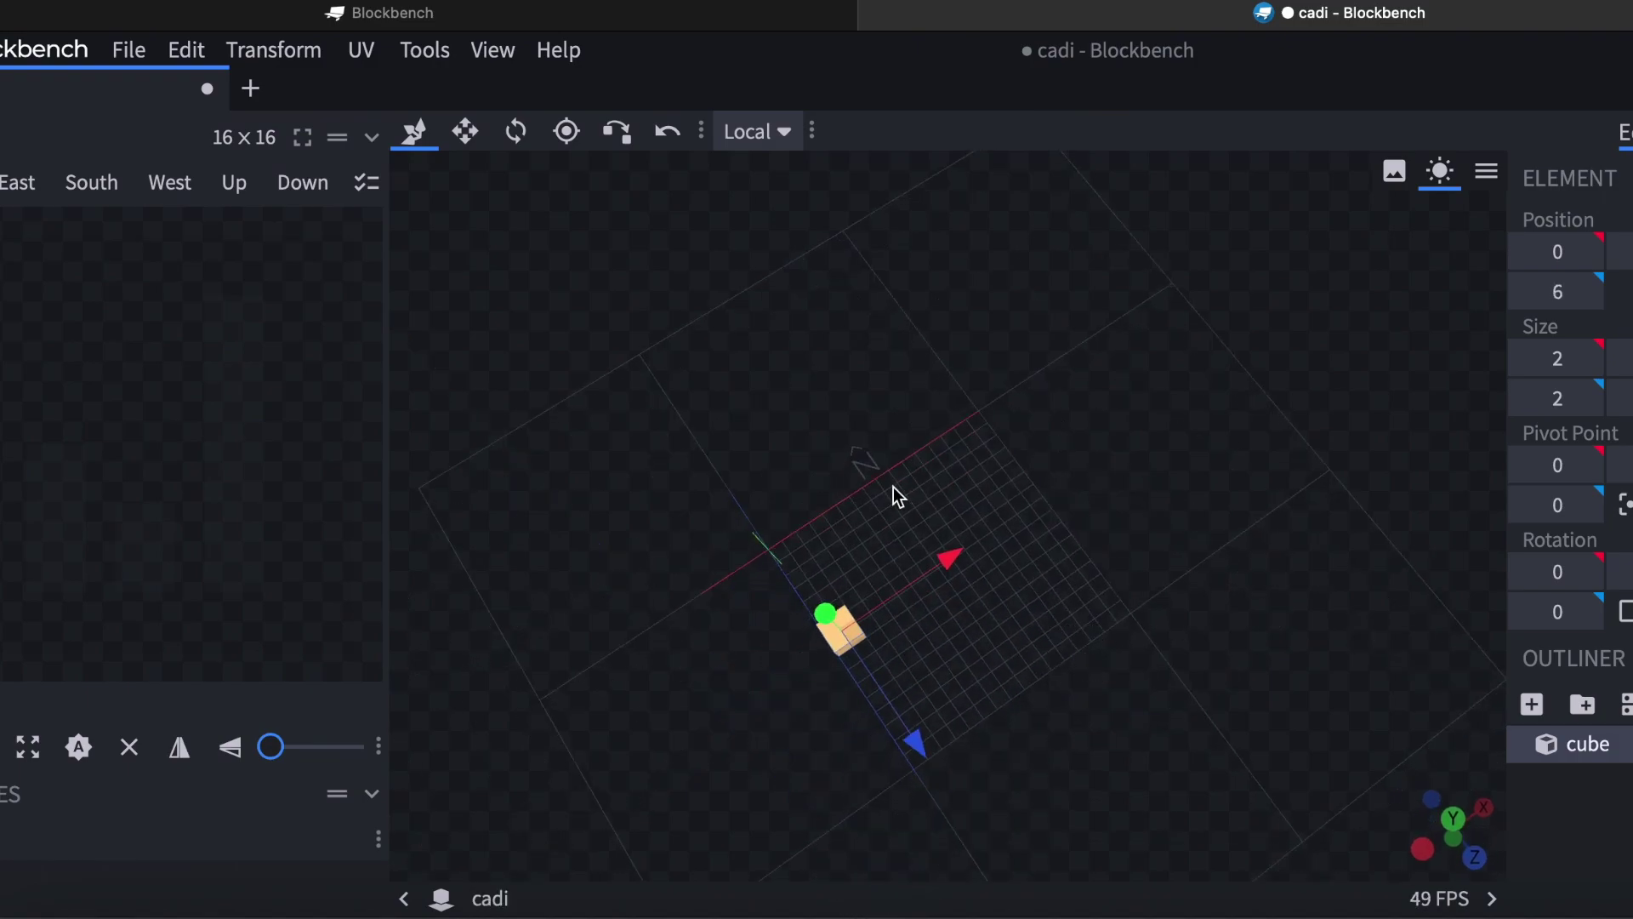
Flatten the cube into a base plate and stretch it to 9 units along X and 13 units along Z.
{"action": "left_click", "coordinate": [465, 131]}
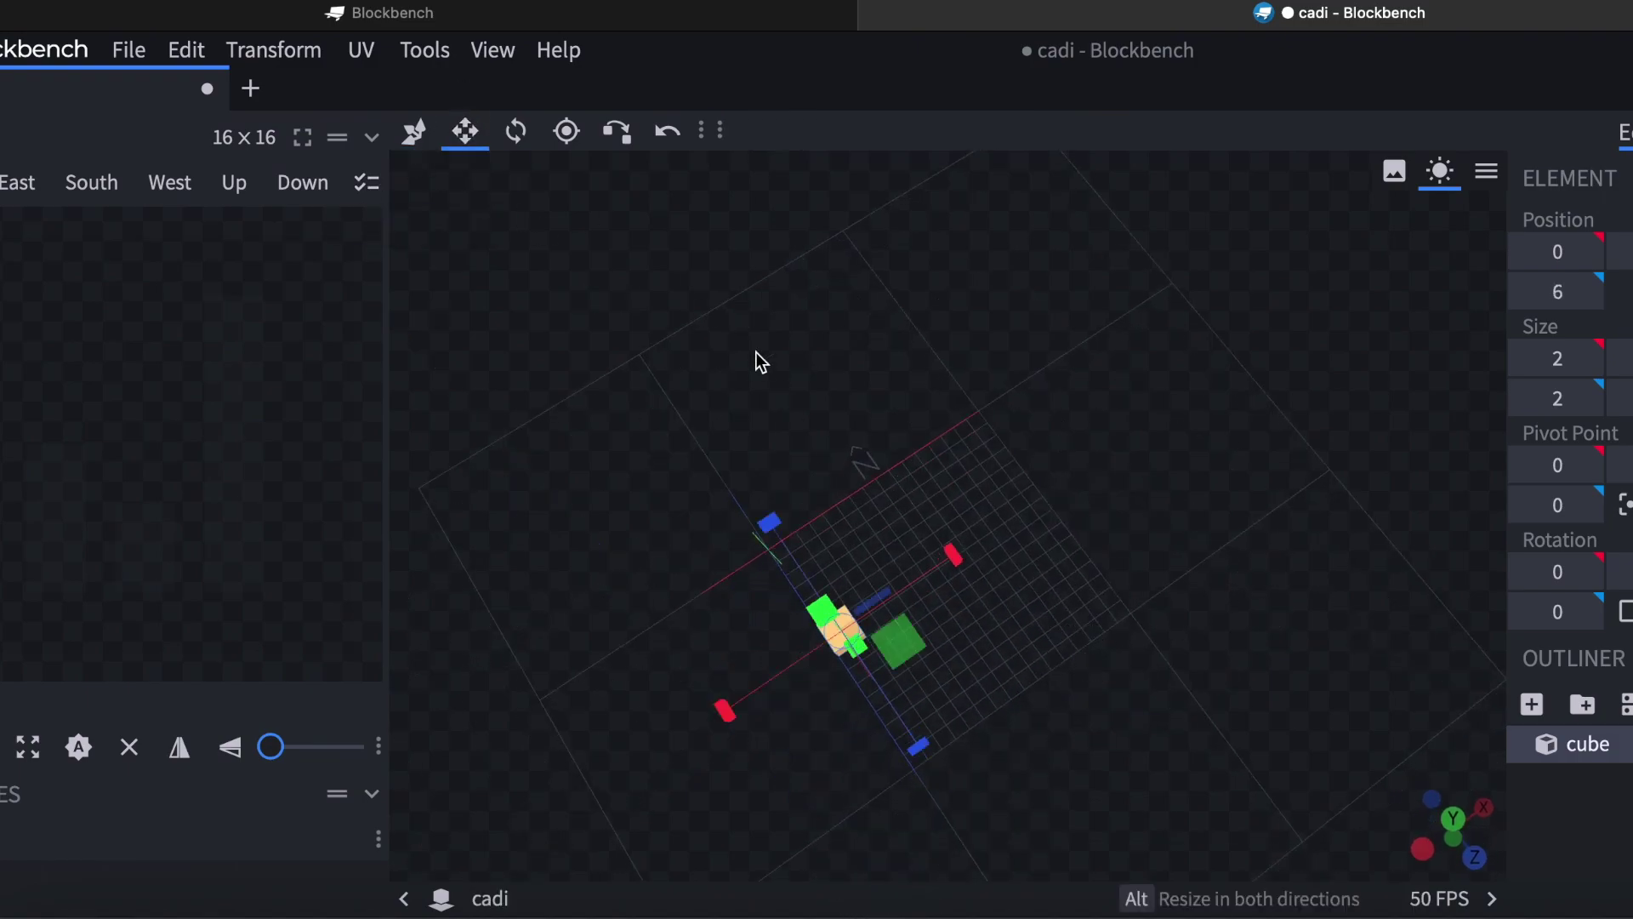
{"action": "left_click_drag", "start_coordinate": [825, 572], "coordinate": [836, 603]}
{"action": "left_click_drag", "start_coordinate": [1112, 522], "coordinate": [1069, 467]}
{"action": "left_click_drag", "start_coordinate": [859, 719], "coordinate": [1032, 609]}
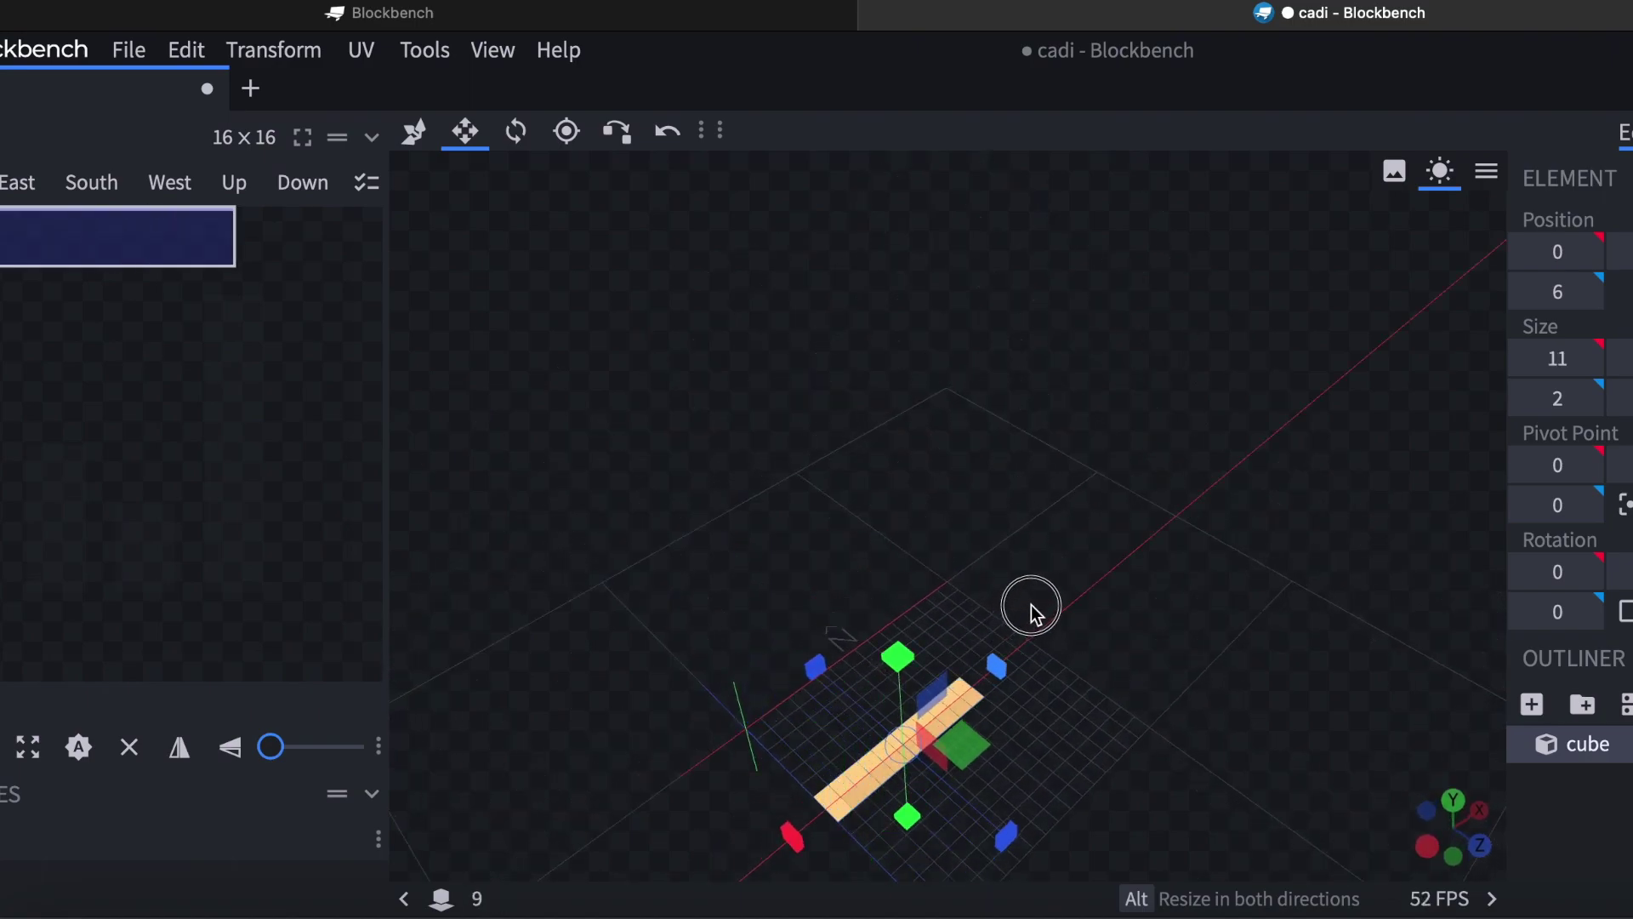
{"action": "left_click_drag", "start_coordinate": [1007, 830], "coordinate": [1283, 703]}
{"action": "left_click_drag", "start_coordinate": [825, 628], "coordinate": [779, 626]}
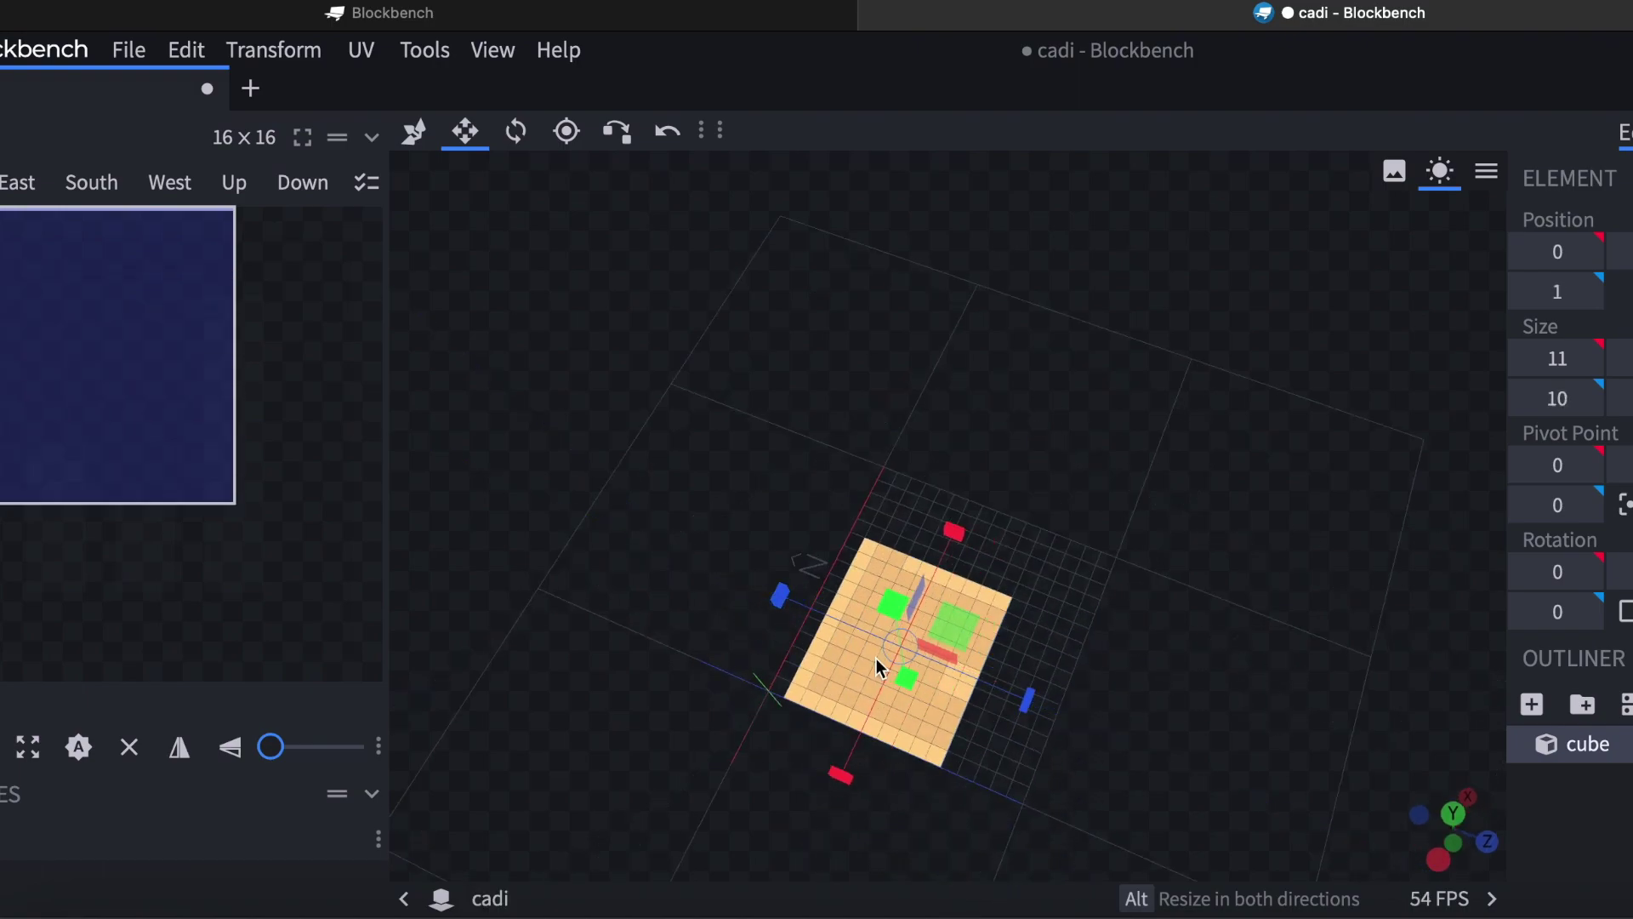
{"action": "left_click_drag", "start_coordinate": [1064, 743], "coordinate": [1132, 502]}
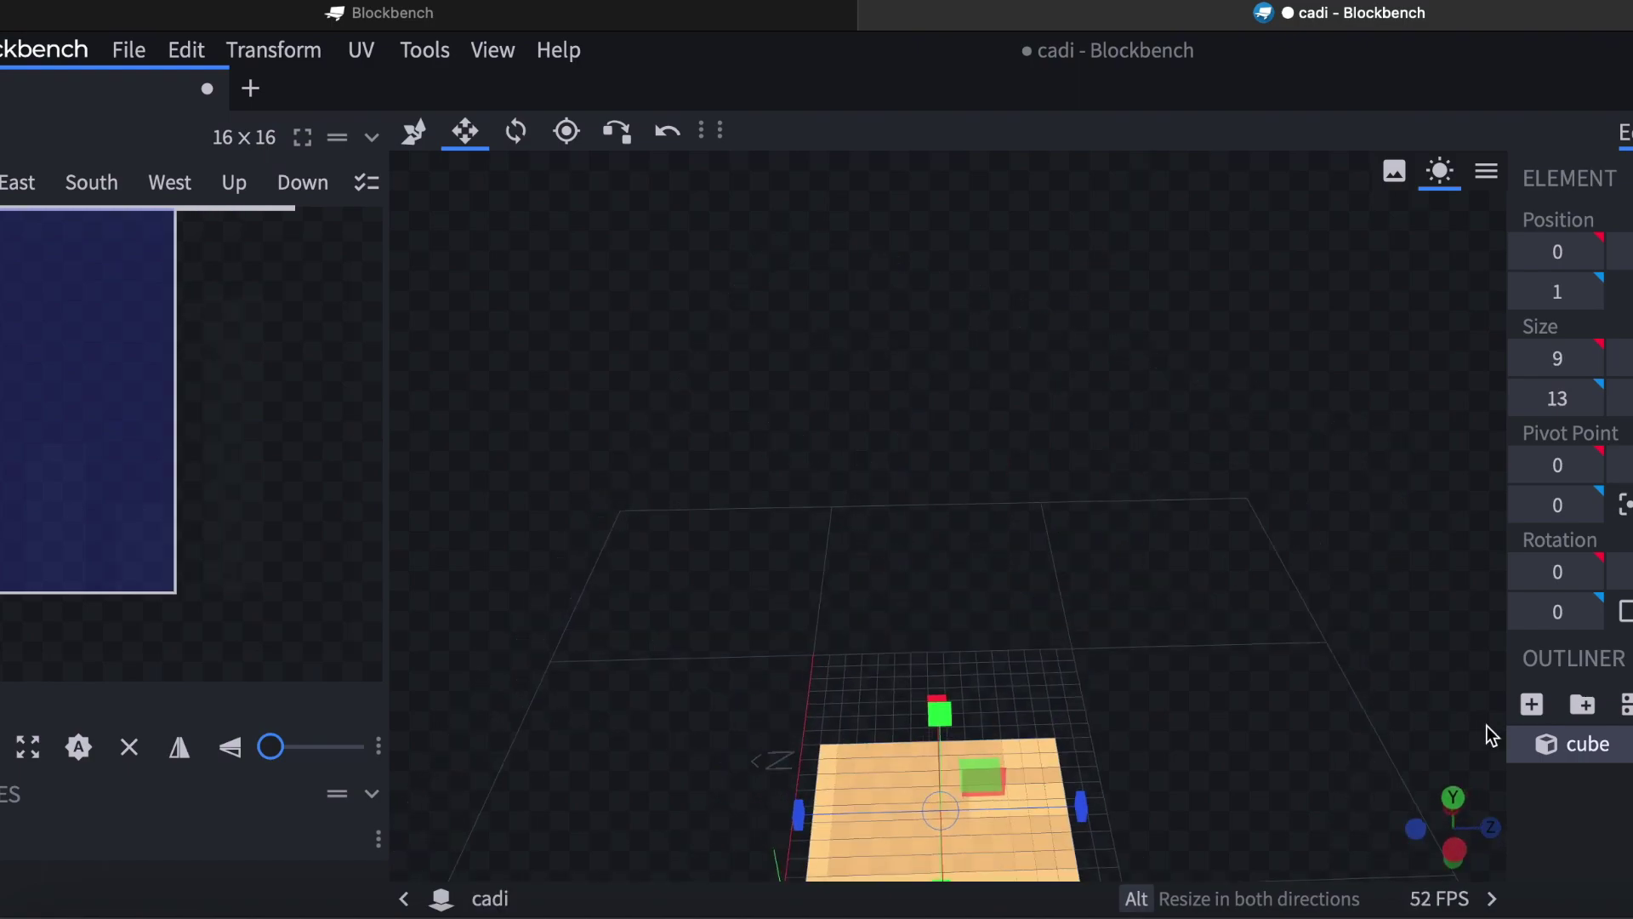
Add a second cube and move it to X 9, Z 6 at the edge of the base plate.
{"action": "left_click", "coordinate": [1546, 713]}
{"action": "left_click_drag", "start_coordinate": [1198, 625], "coordinate": [844, 443]}
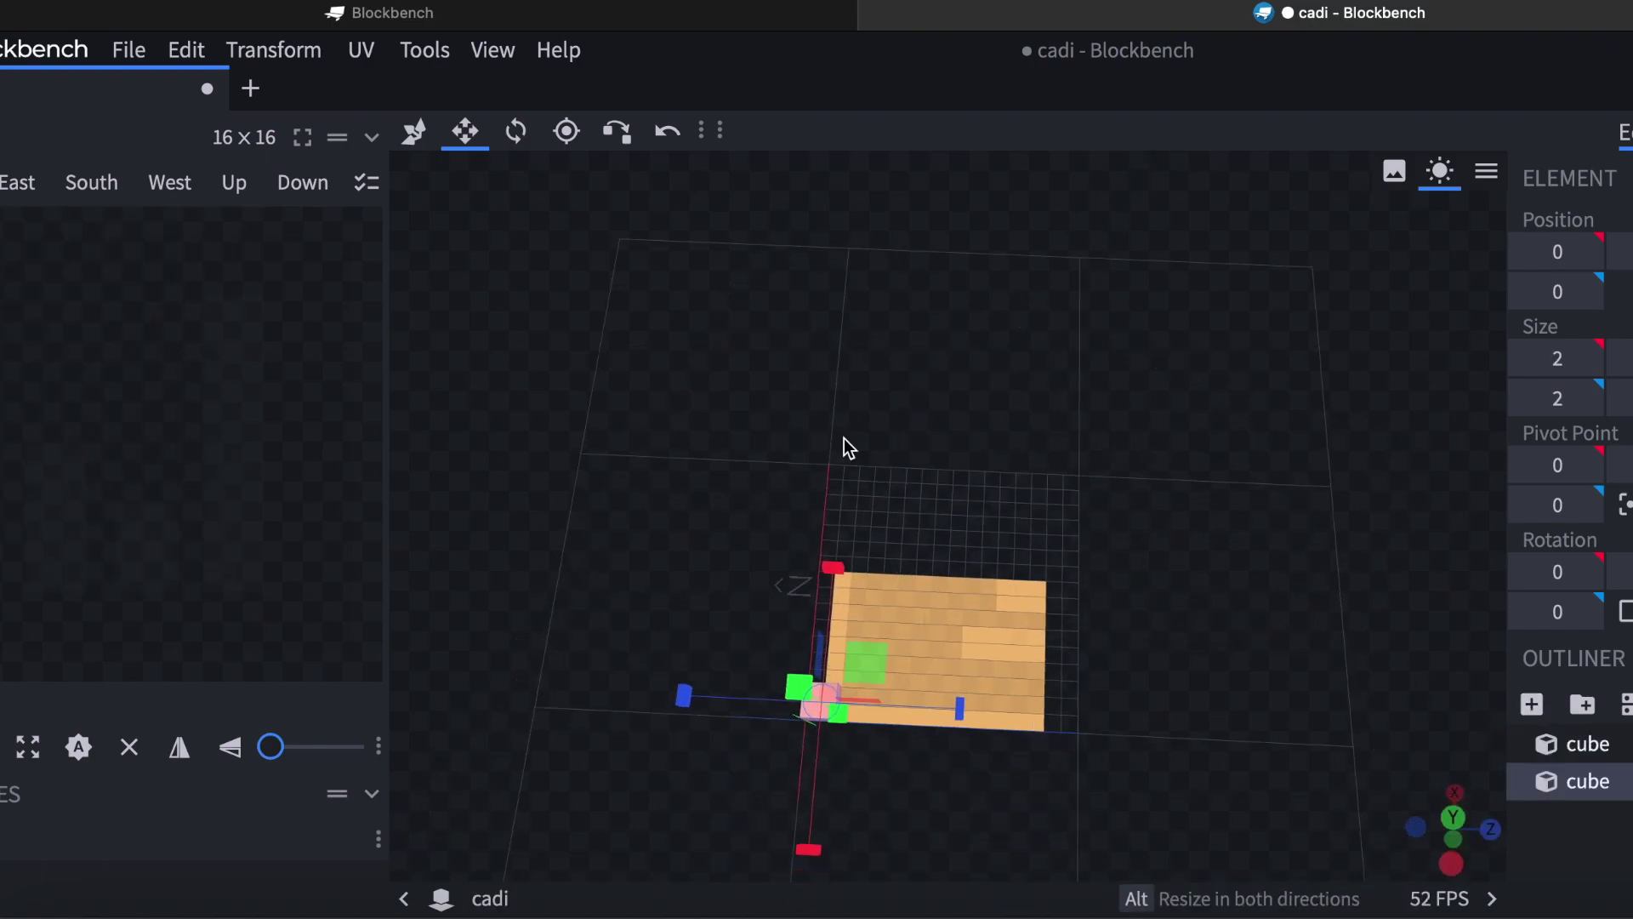
{"action": "left_click", "coordinate": [414, 131]}
{"action": "left_click_drag", "start_coordinate": [955, 713], "coordinate": [1047, 744]}
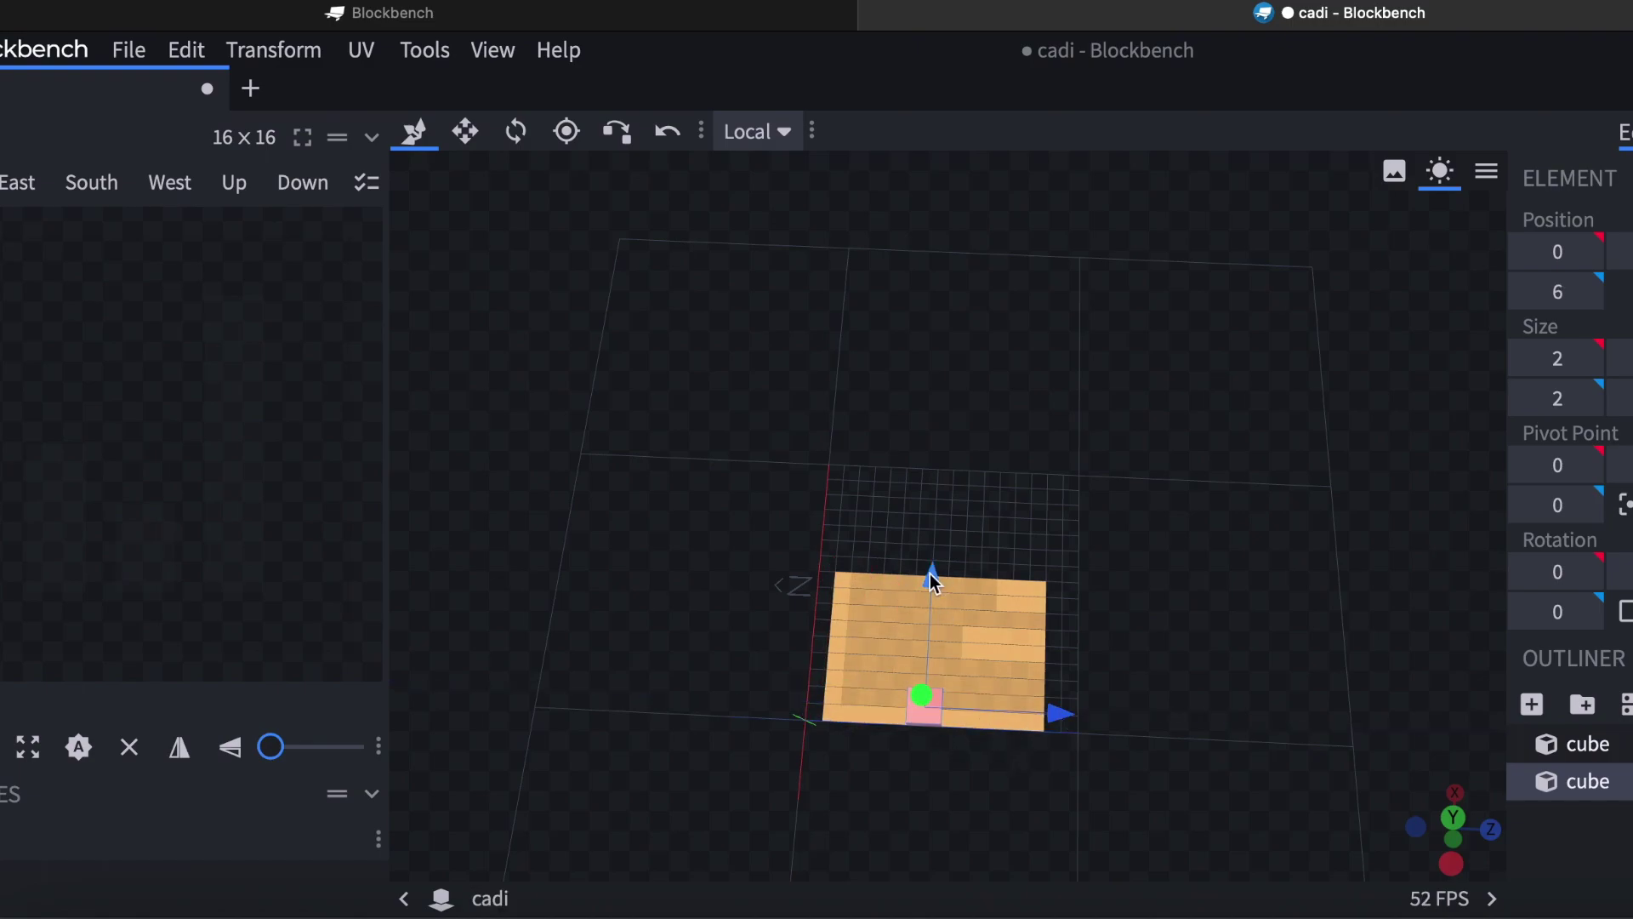
{"action": "left_click_drag", "start_coordinate": [930, 573], "coordinate": [680, 306]}
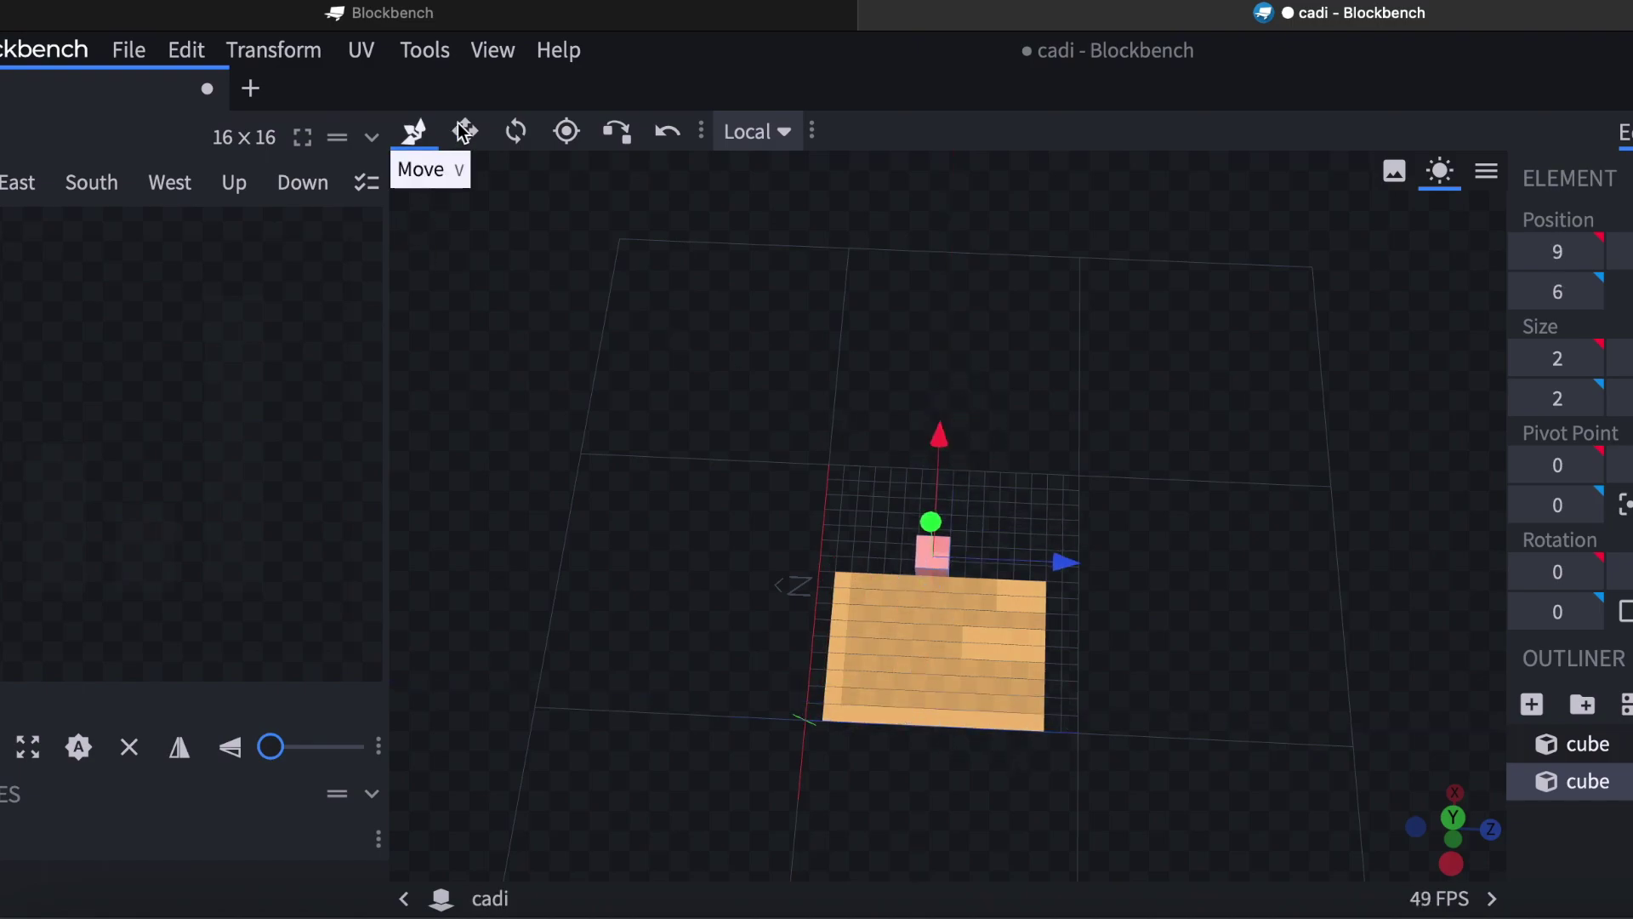
Resize the second cube to 6 units along X and 13 units along Z, matching the base plate's width.
{"action": "left_click", "coordinate": [467, 131]}
{"action": "left_click_drag", "start_coordinate": [809, 534], "coordinate": [723, 534]}
{"action": "left_click_drag", "start_coordinate": [1023, 563], "coordinate": [1079, 557]}
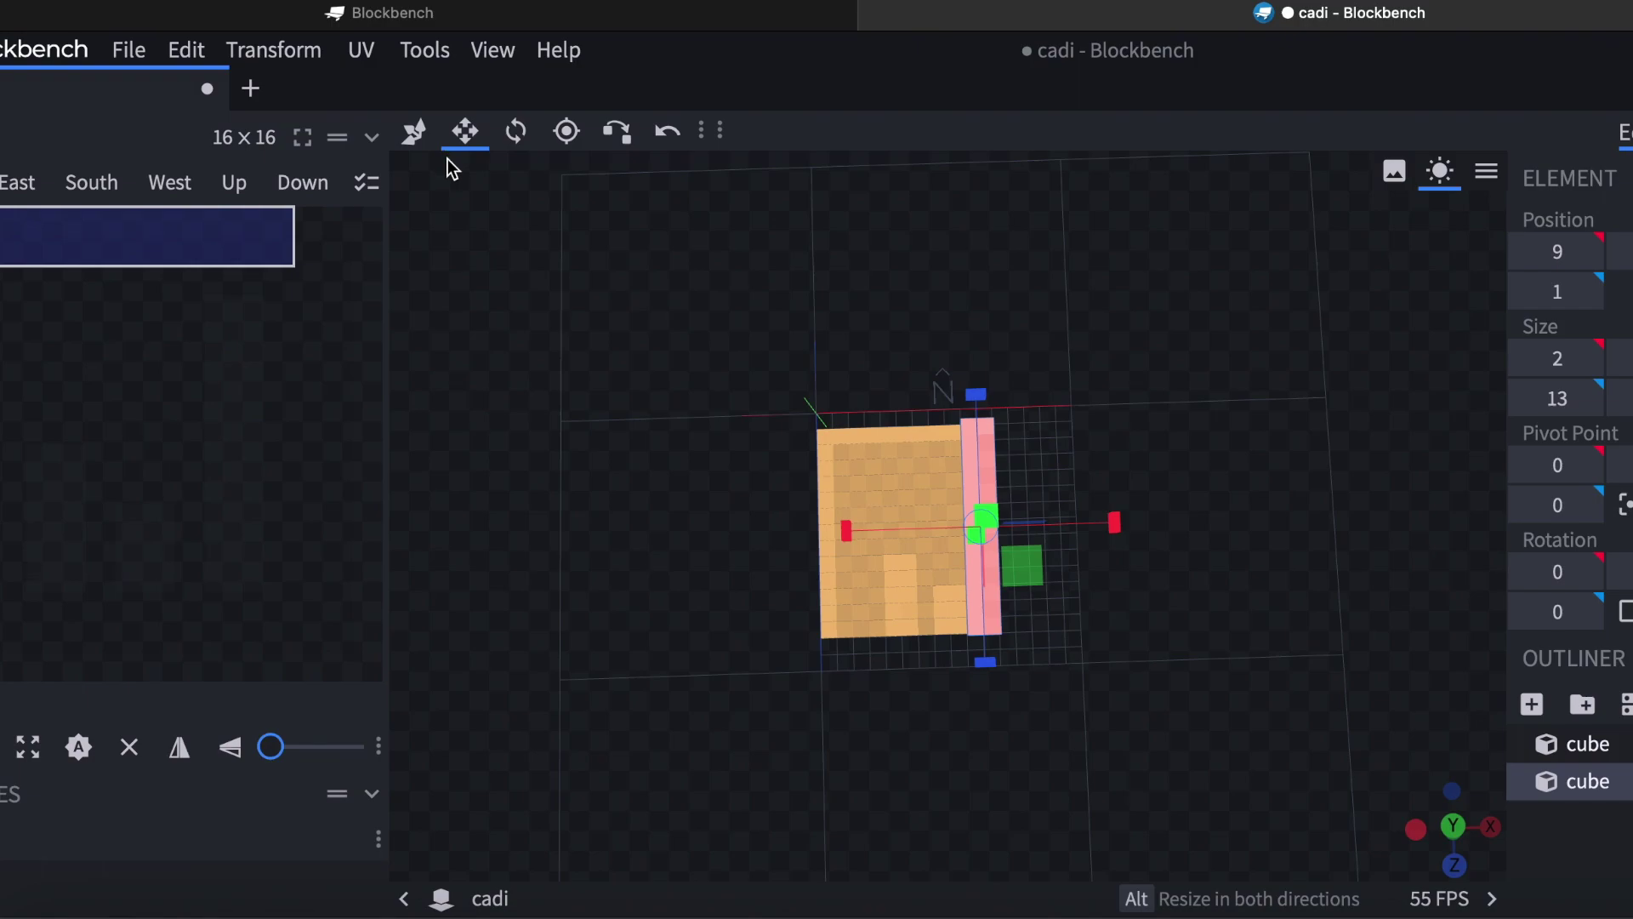
{"action": "left_click_drag", "start_coordinate": [1126, 537], "coordinate": [1194, 544]}
Increase the second cube's height to make a raised block beside the base plate.
{"action": "left_click", "coordinate": [414, 131]}
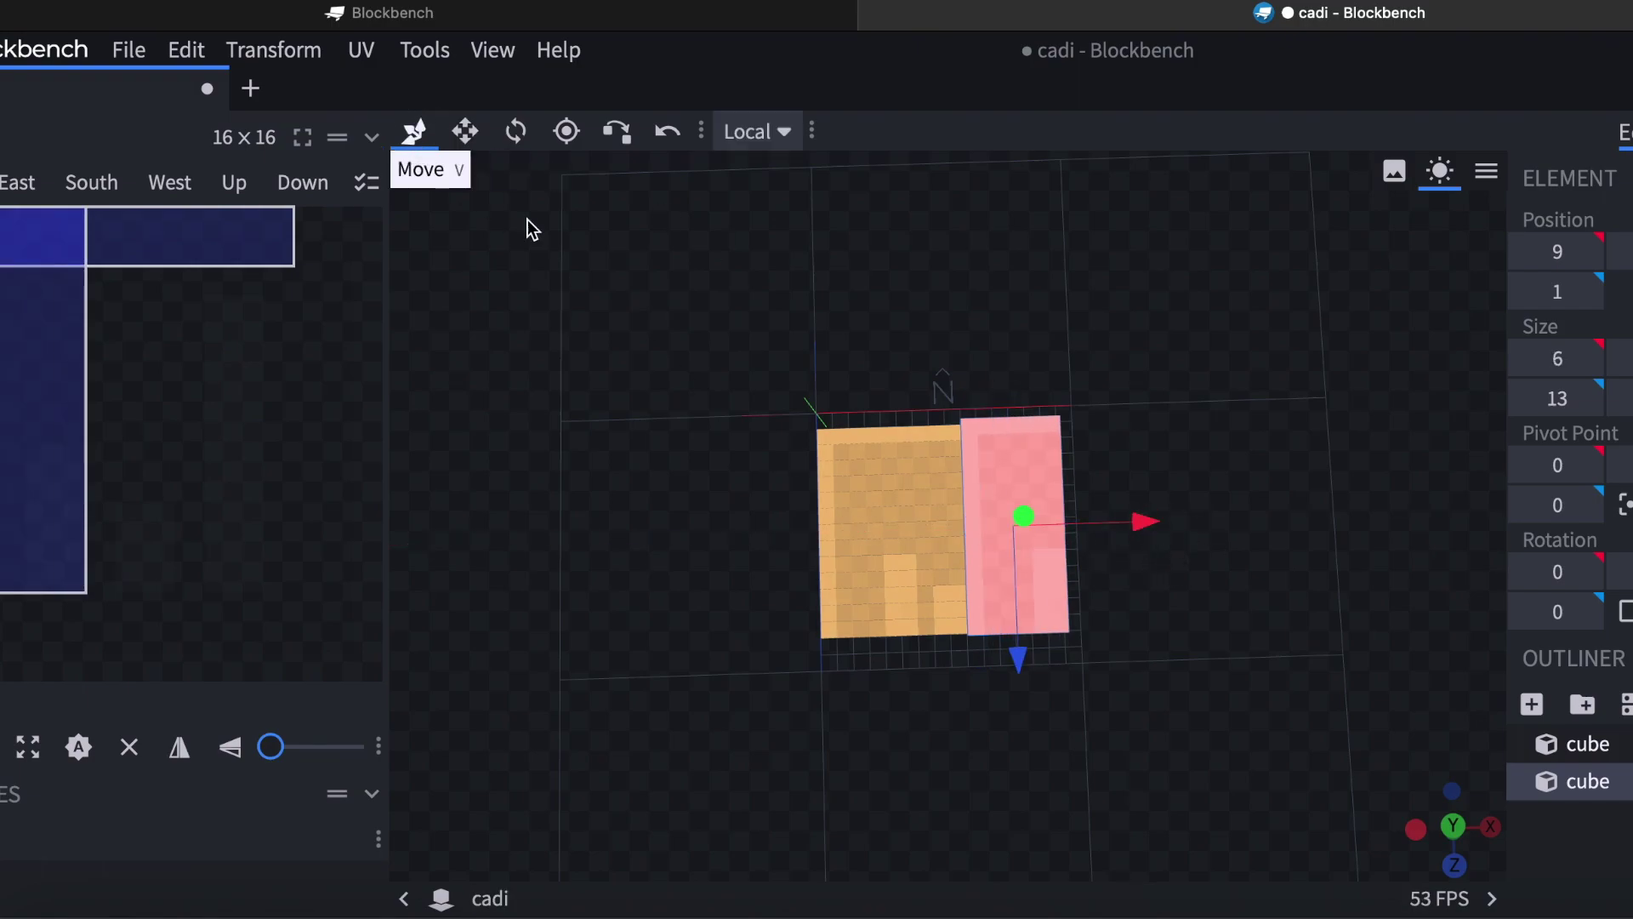
{"action": "mouse_move", "coordinate": [1019, 660]}
{"action": "left_mouse_down"}
{"action": "mouse_move", "coordinate": [1021, 718]}
{"action": "mouse_move", "coordinate": [1026, 663]}
{"action": "left_mouse_up"}
{"action": "left_click", "coordinate": [465, 131]}
{"action": "left_click_drag", "start_coordinate": [1032, 521], "coordinate": [993, 557]}
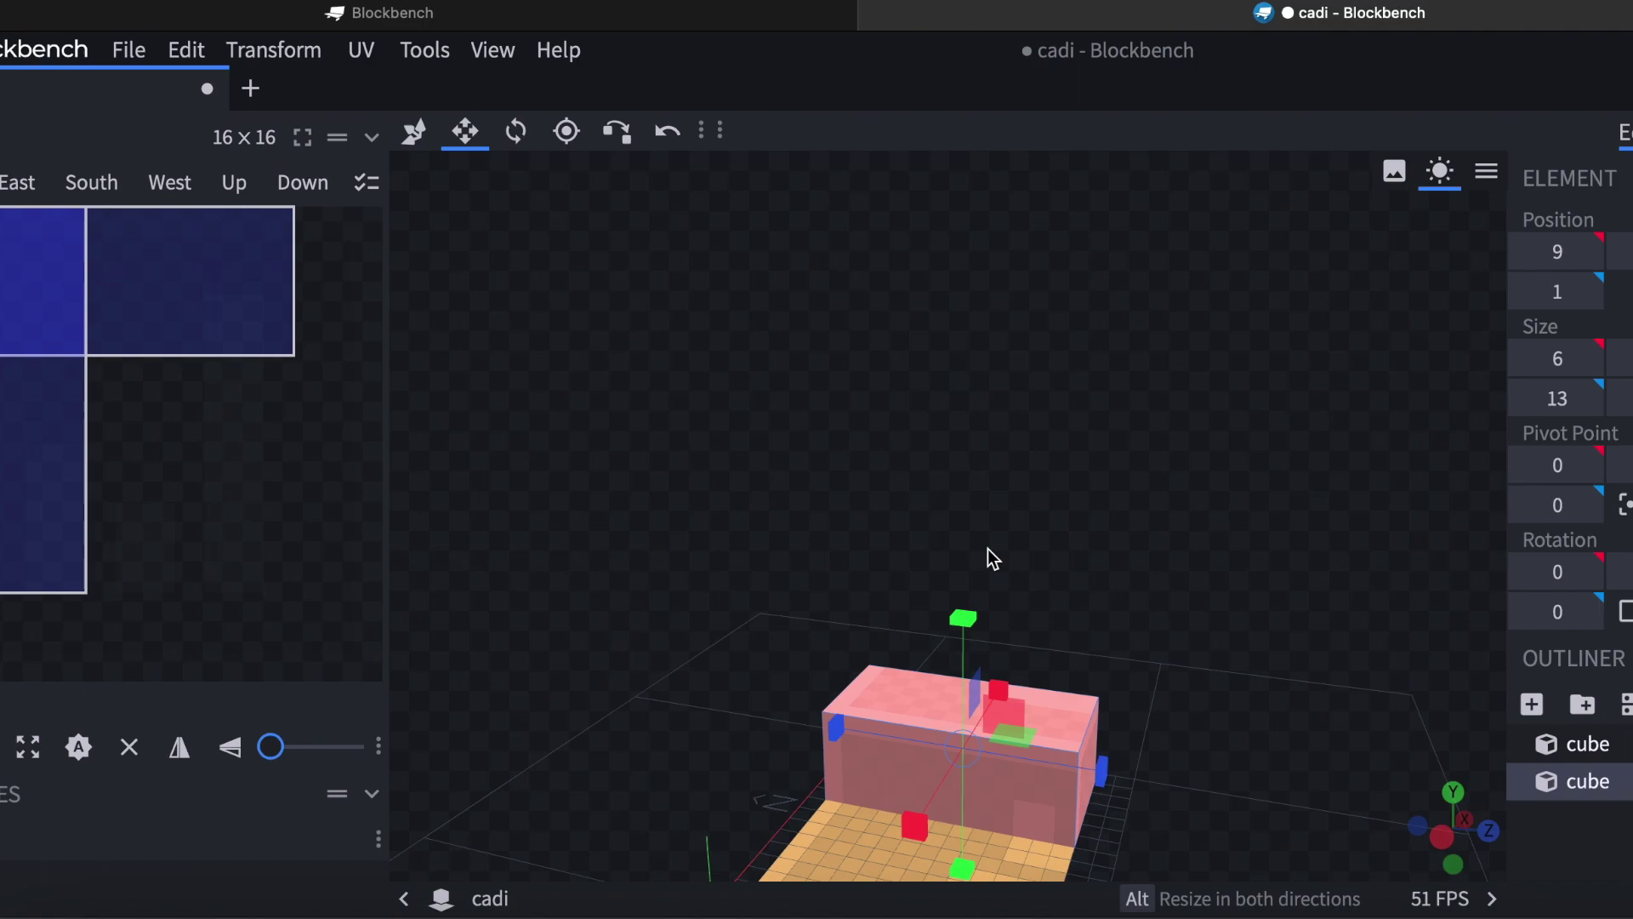
{"action": "left_click_drag", "start_coordinate": [947, 609], "coordinate": [954, 640]}
Thicken the flat base plate and shorten it to 8 units along X, and extend the raised block to 7 units along X.
{"action": "left_click", "coordinate": [902, 743]}
{"action": "left_click_drag", "start_coordinate": [907, 727], "coordinate": [937, 705]}
{"action": "left_click_drag", "start_coordinate": [1059, 705], "coordinate": [1025, 630]}
{"action": "left_click_drag", "start_coordinate": [1065, 706], "coordinate": [1096, 717]}
{"action": "left_click", "coordinate": [921, 781]}
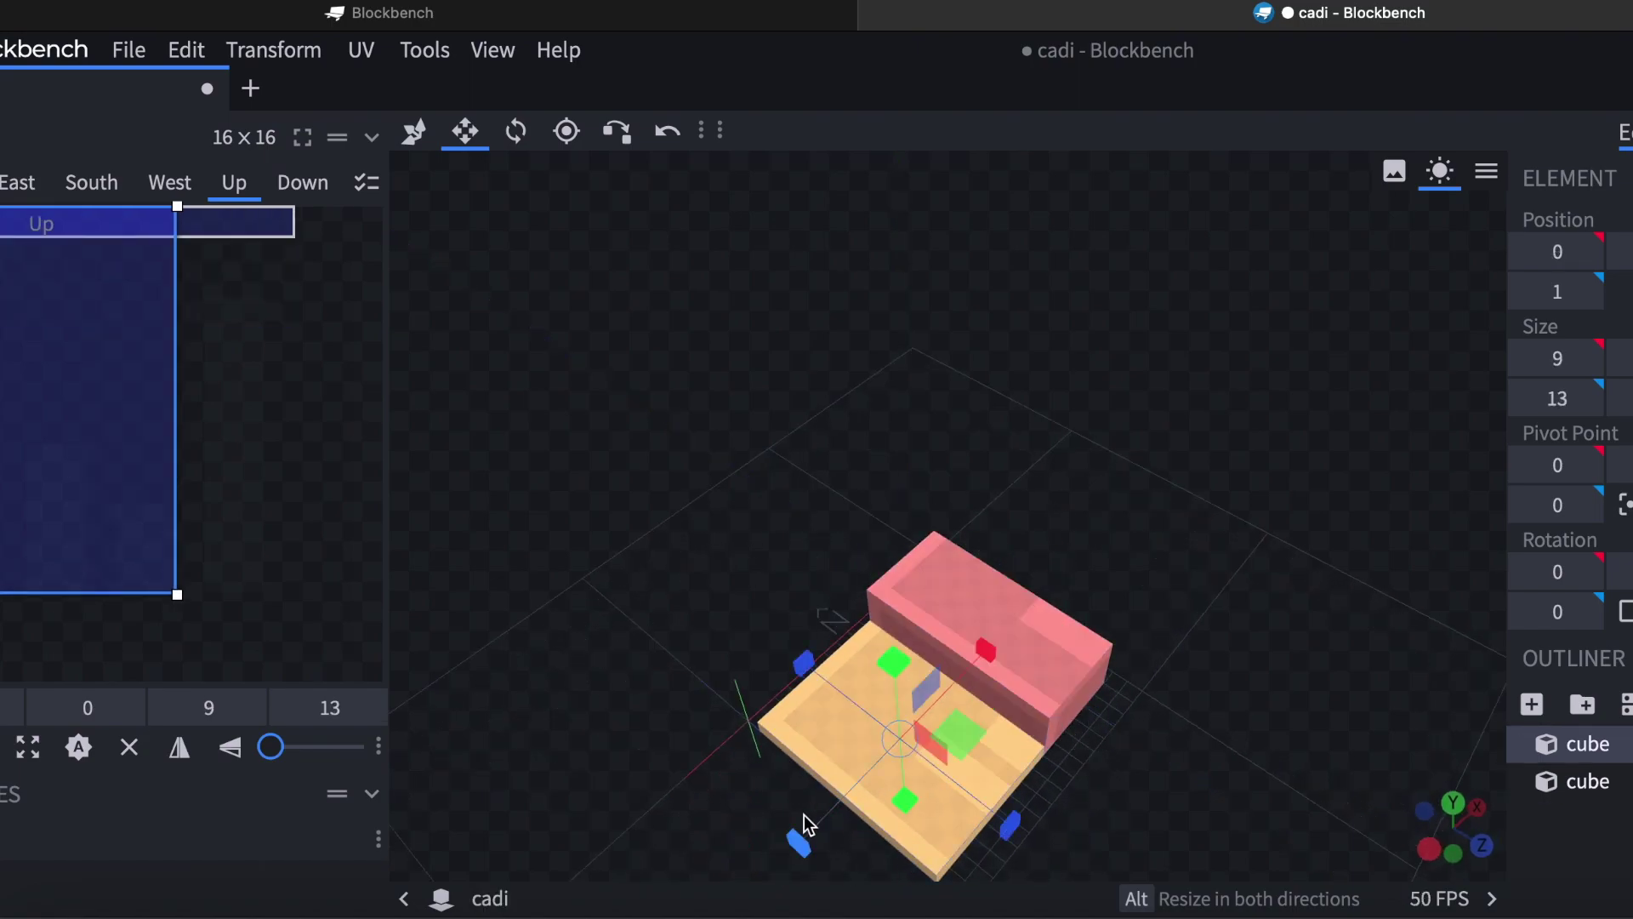
{"action": "left_click_drag", "start_coordinate": [804, 814], "coordinate": [809, 805]}
{"action": "left_click", "coordinate": [1069, 600]}
{"action": "left_click_drag", "start_coordinate": [1064, 559], "coordinate": [1309, 409]}
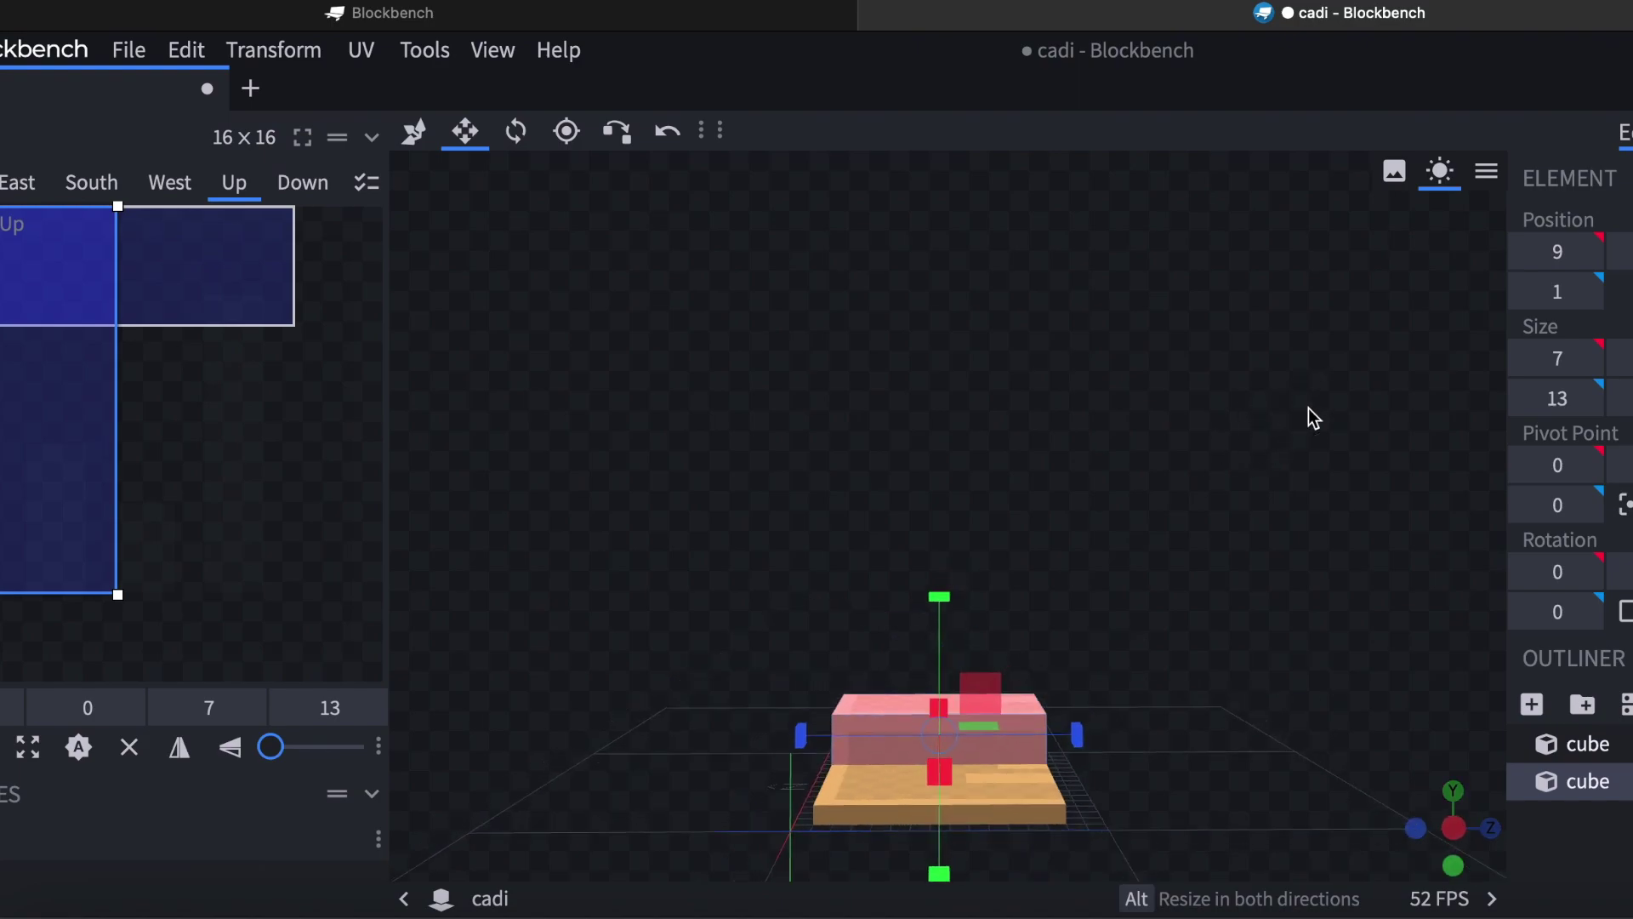
Add a group in the outliner and move both cubes into it.
{"action": "left_click", "coordinate": [1583, 704]}
{"action": "left_click_drag", "start_coordinate": [1585, 638], "coordinate": [1574, 749]}
{"action": "left_click_drag", "start_coordinate": [1587, 587], "coordinate": [1575, 755]}
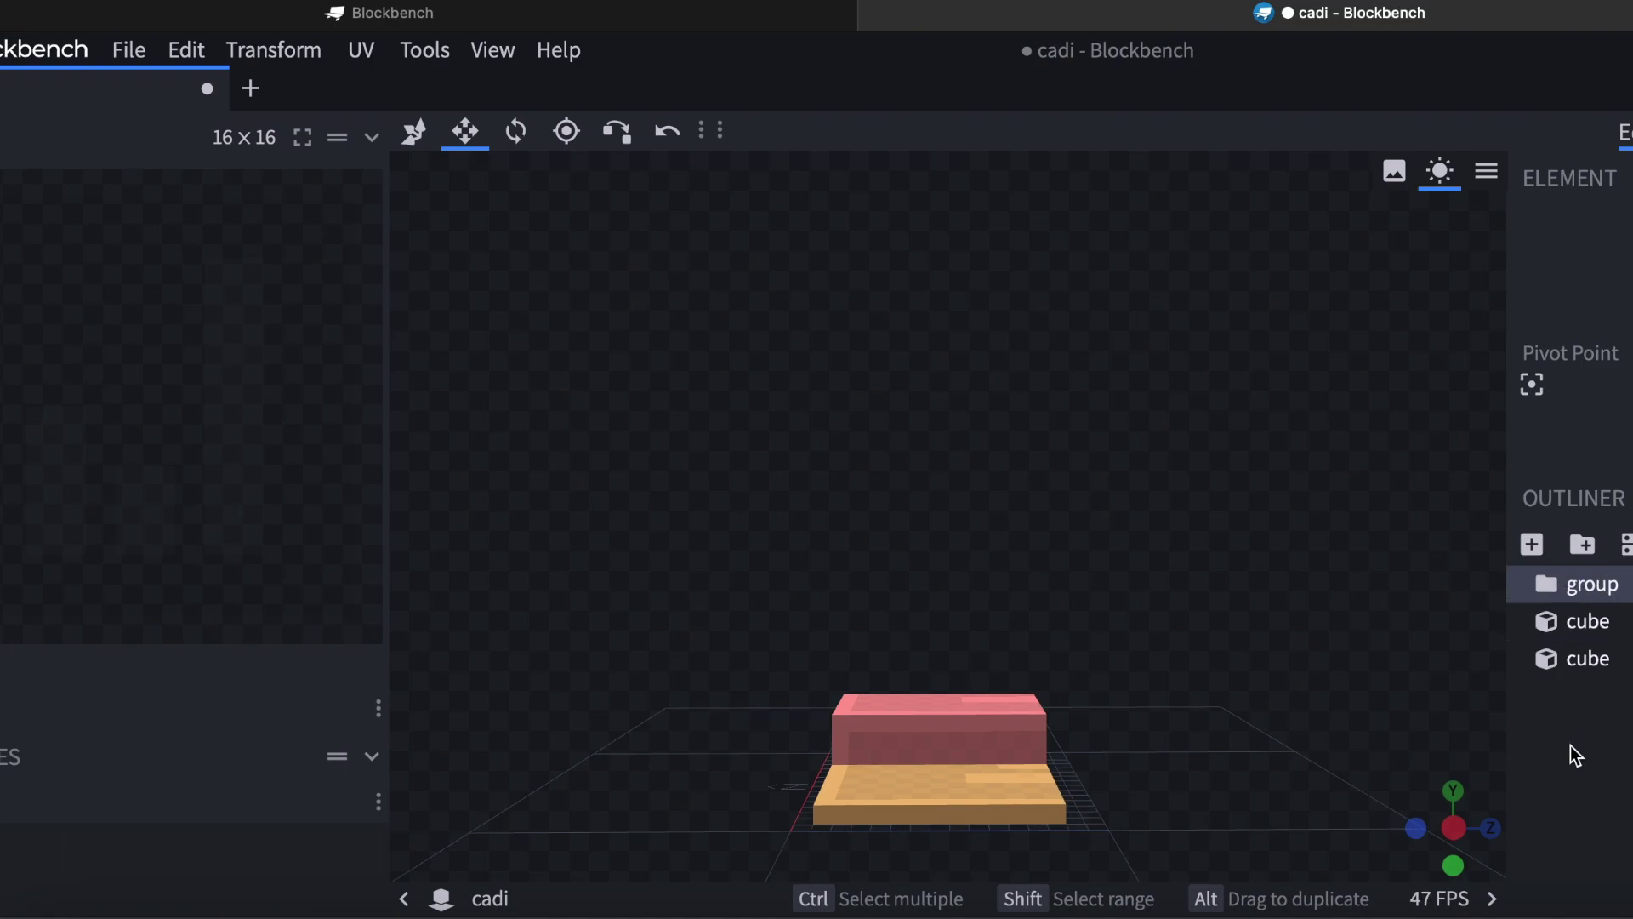
{"action": "mouse_move", "coordinate": [1586, 623]}
{"action": "left_mouse_down"}
{"action": "mouse_move", "coordinate": [1582, 576]}
{"action": "mouse_move", "coordinate": [1619, 664]}
{"action": "mouse_move", "coordinate": [1597, 638]}
{"action": "left_mouse_up"}
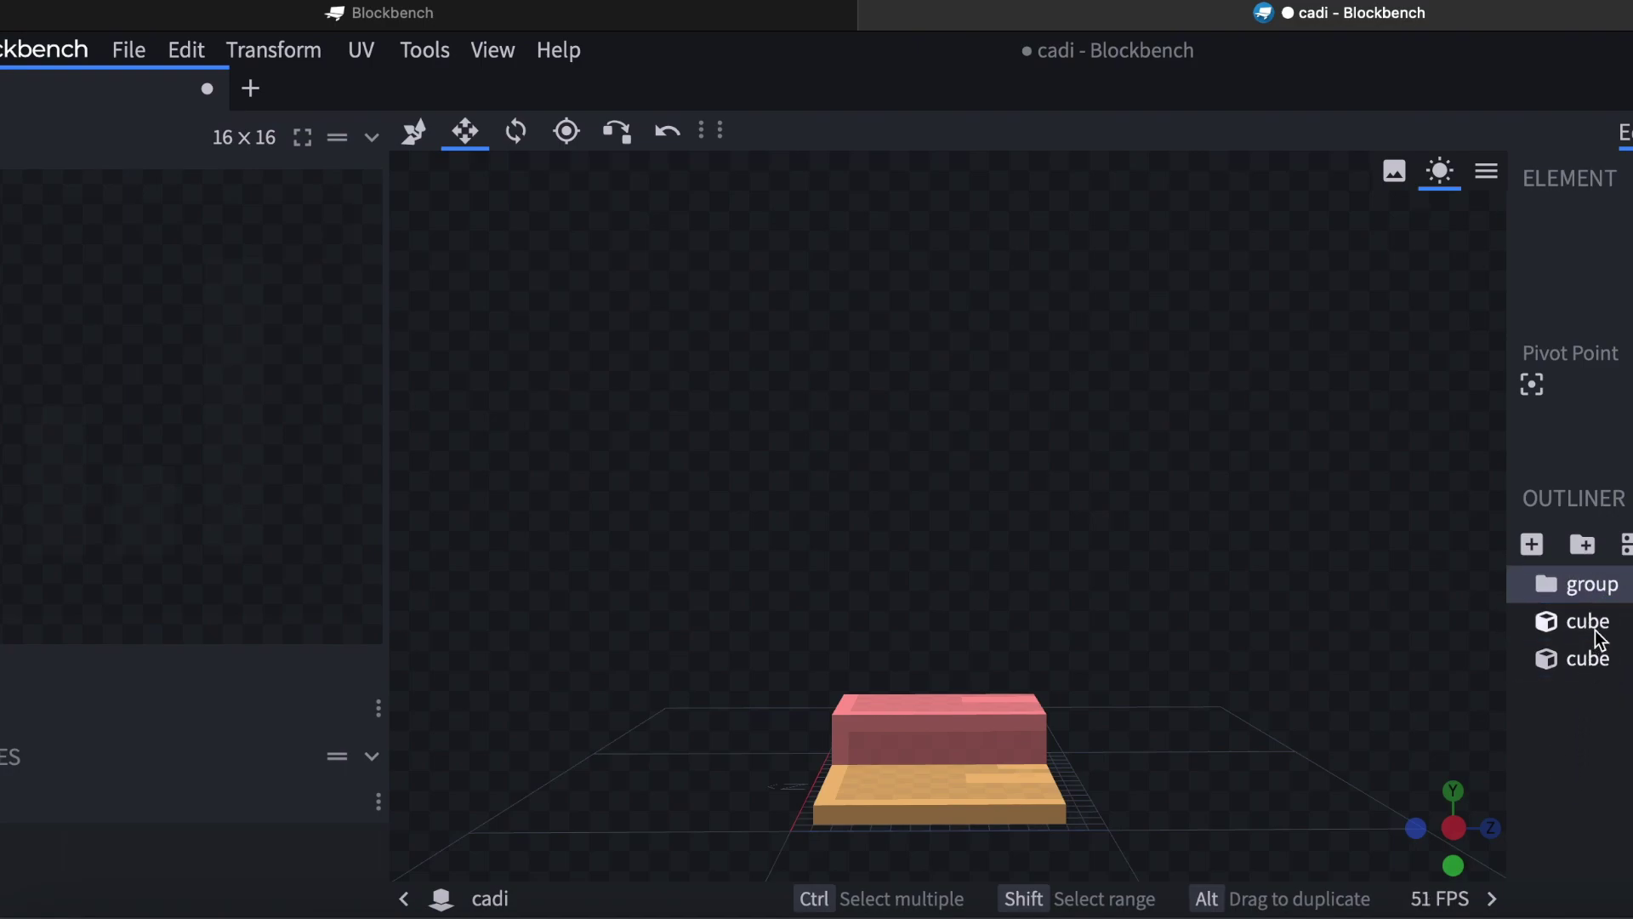
{"action": "left_click", "coordinate": [1600, 745]}
{"action": "left_click", "coordinate": [1593, 586]}
{"action": "left_click_drag", "start_coordinate": [1594, 662], "coordinate": [1600, 606]}
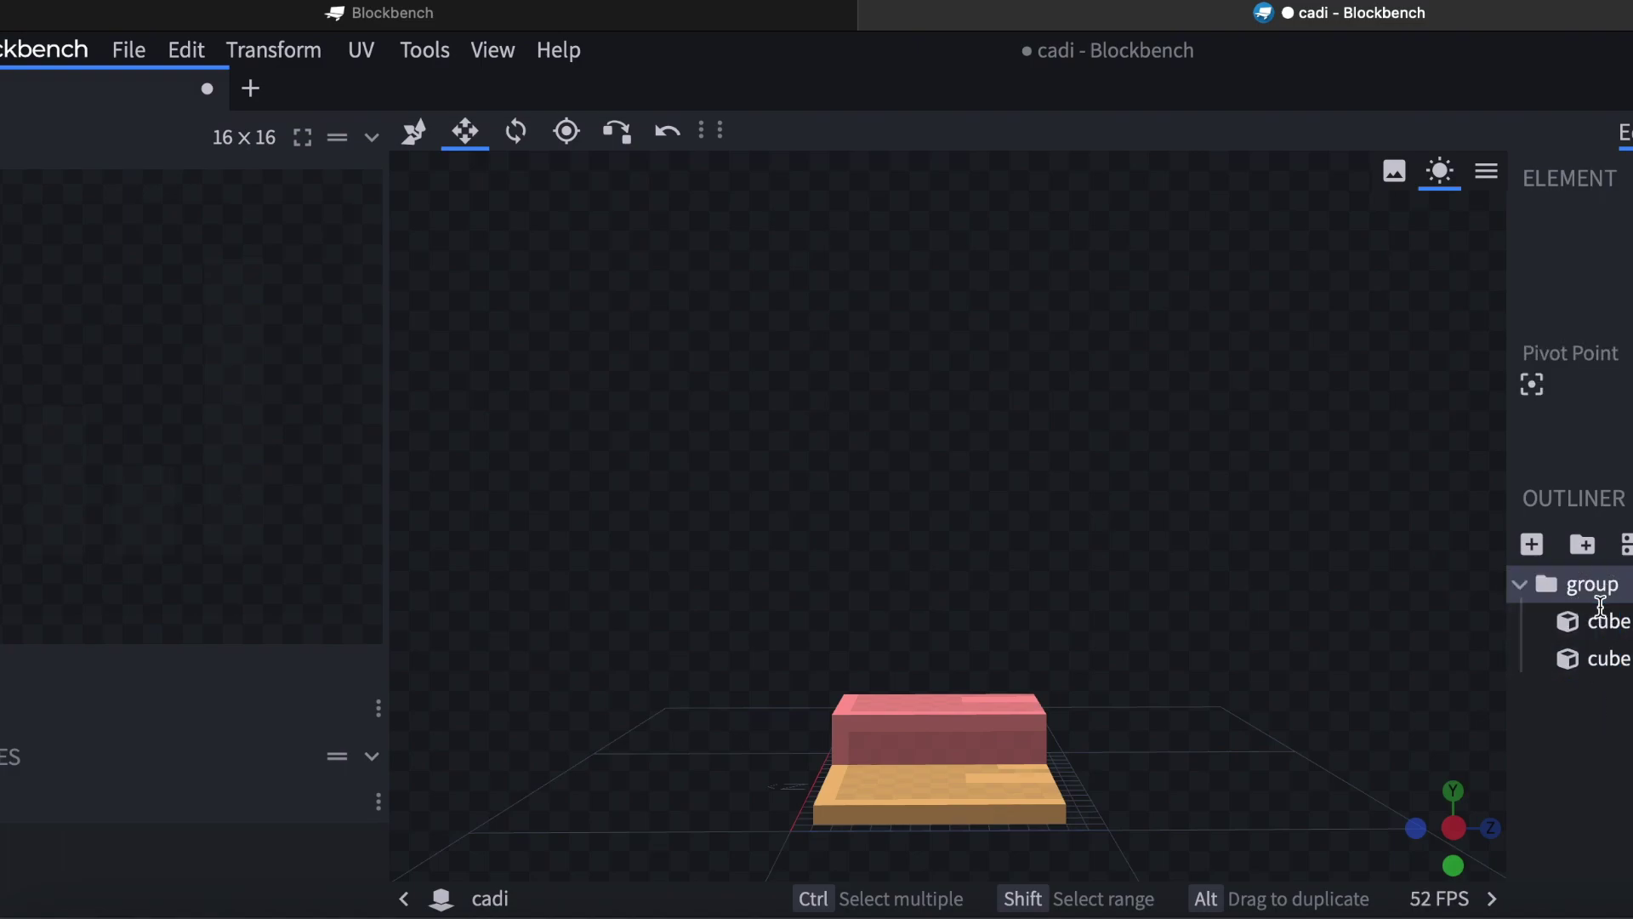
Create a 16x texture template named şapka for the grouped cubes, keeping Rearrange UV and Power-of-2 Size enabled.
{"action": "left_click", "coordinate": [1570, 621]}
{"action": "left_click_drag", "start_coordinate": [1134, 485], "coordinate": [1149, 534]}
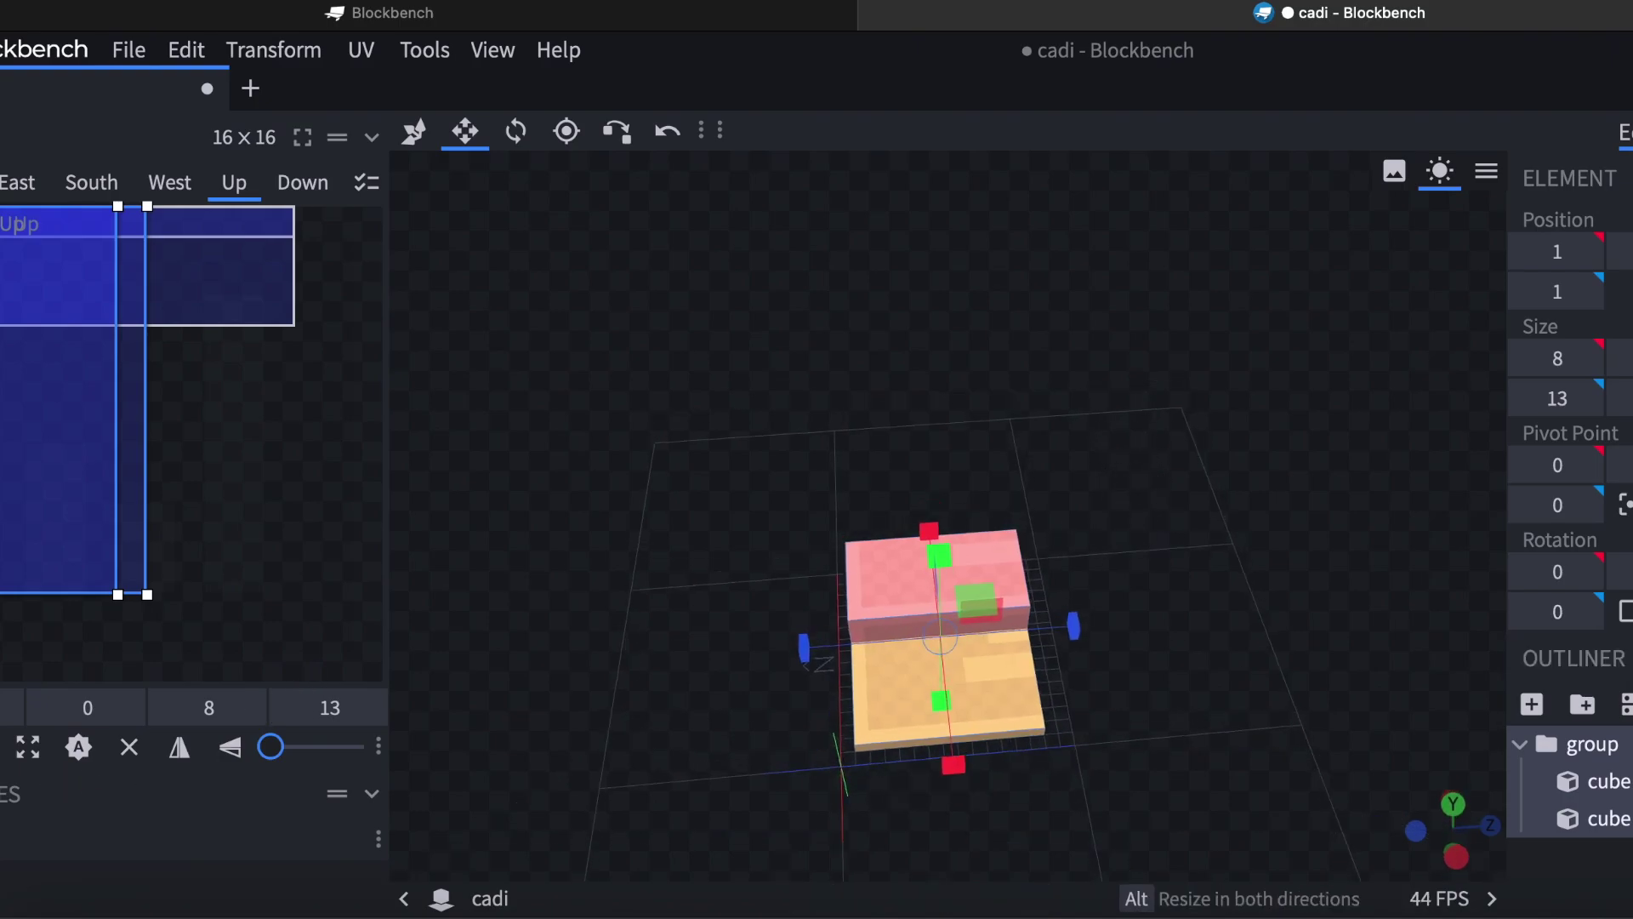
{"action": "left_click", "coordinate": [51, 838]}
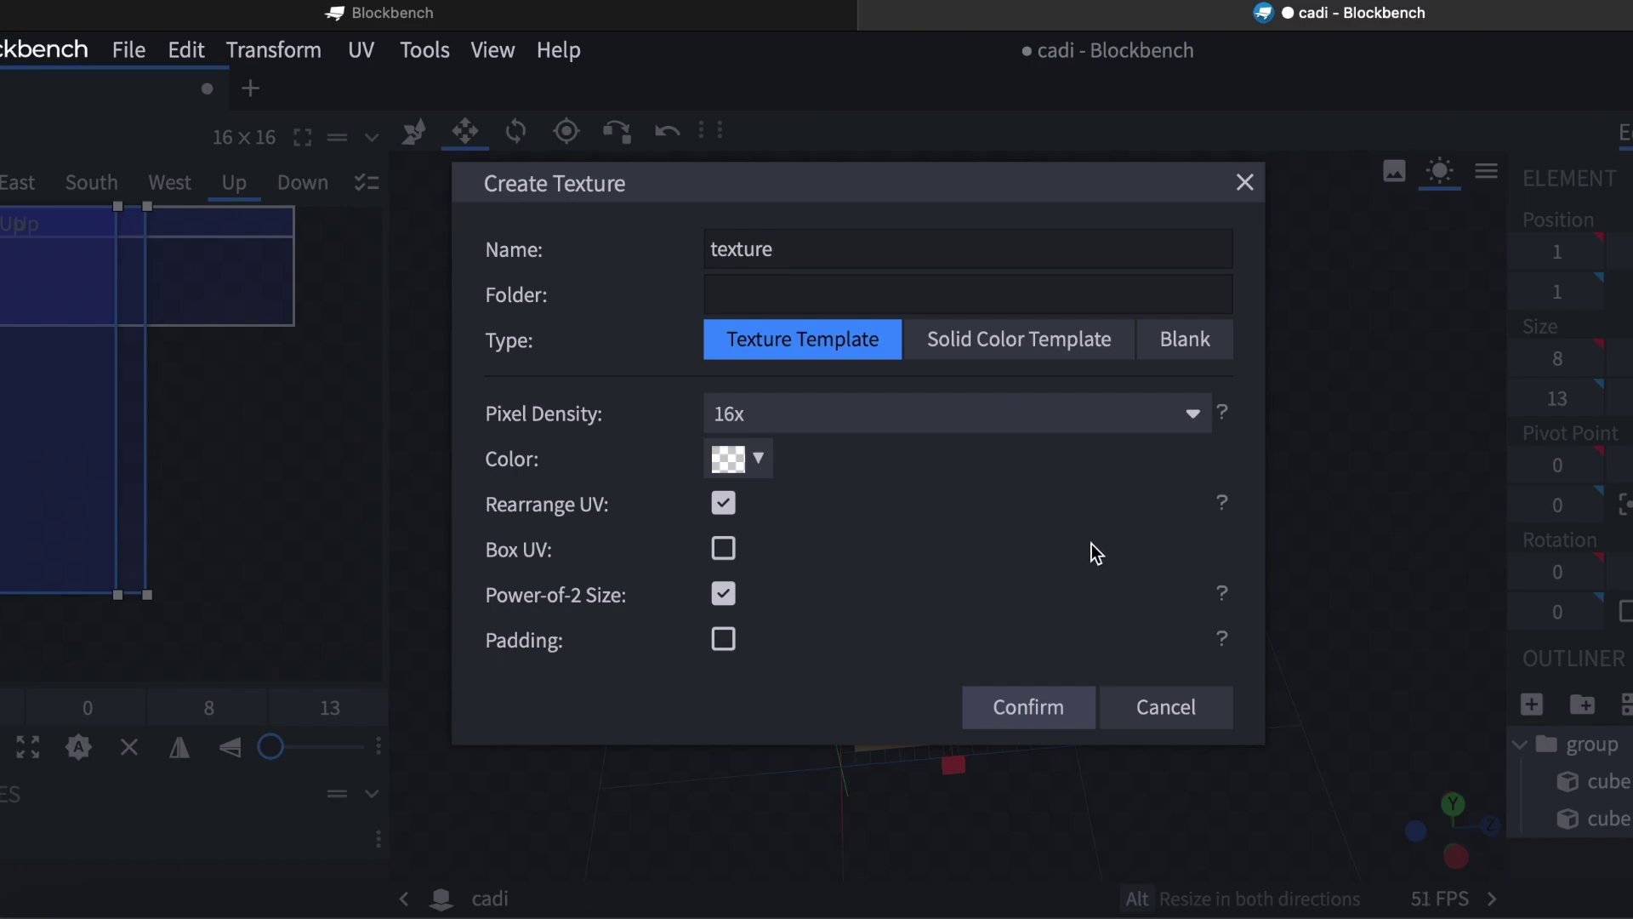
{"action": "key", "text": "BackSpace"}
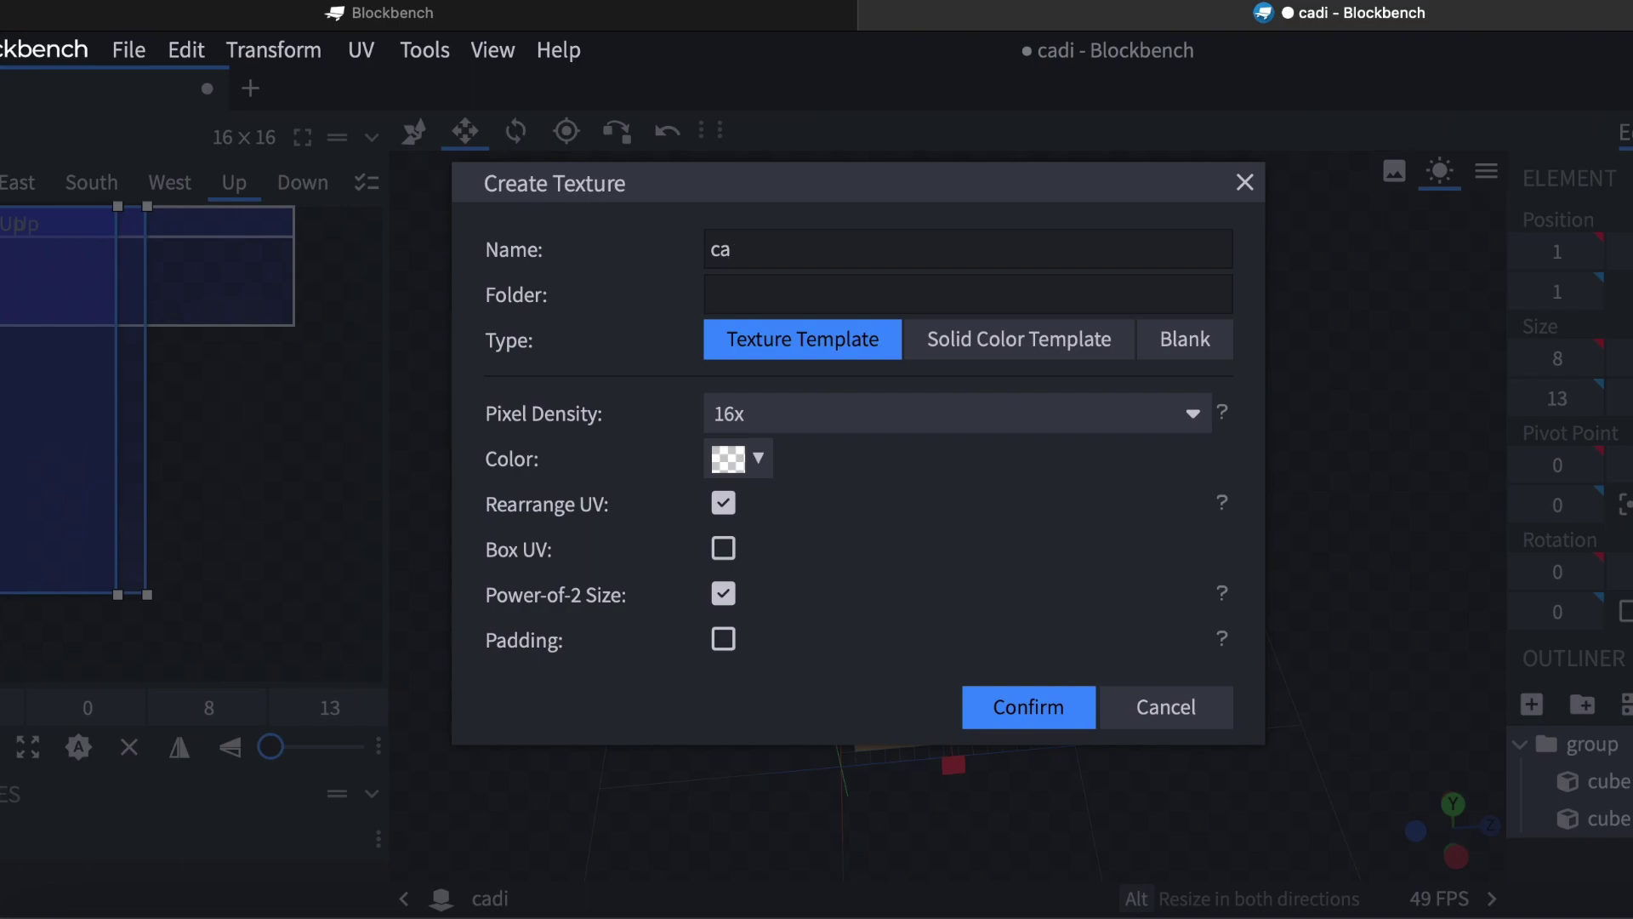
{"action": "key", "text": "BackSpace"}
{"action": "key", "text": "BackSpace"}
{"action": "key", "text": "BackSpace"}
{"action": "type", "text": "şapka"}
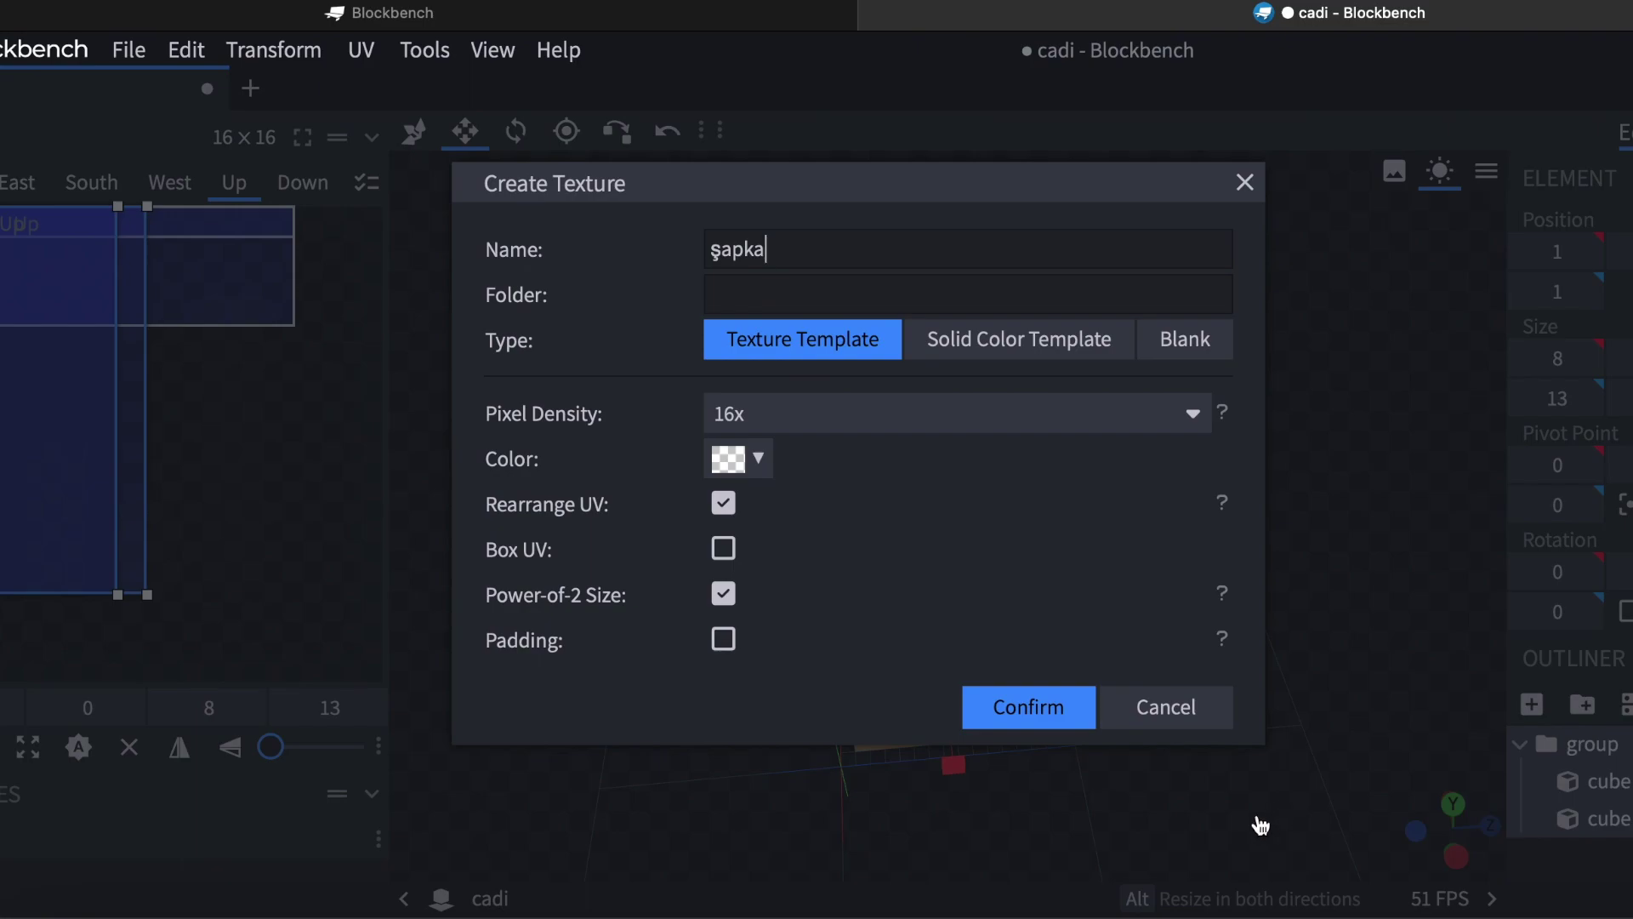
{"action": "left_click", "coordinate": [1024, 707]}
Switch to paint mode, choose a dark red and fill the raised block's top face with the Paint Bucket.
{"action": "left_click_drag", "start_coordinate": [1064, 803], "coordinate": [822, 761]}
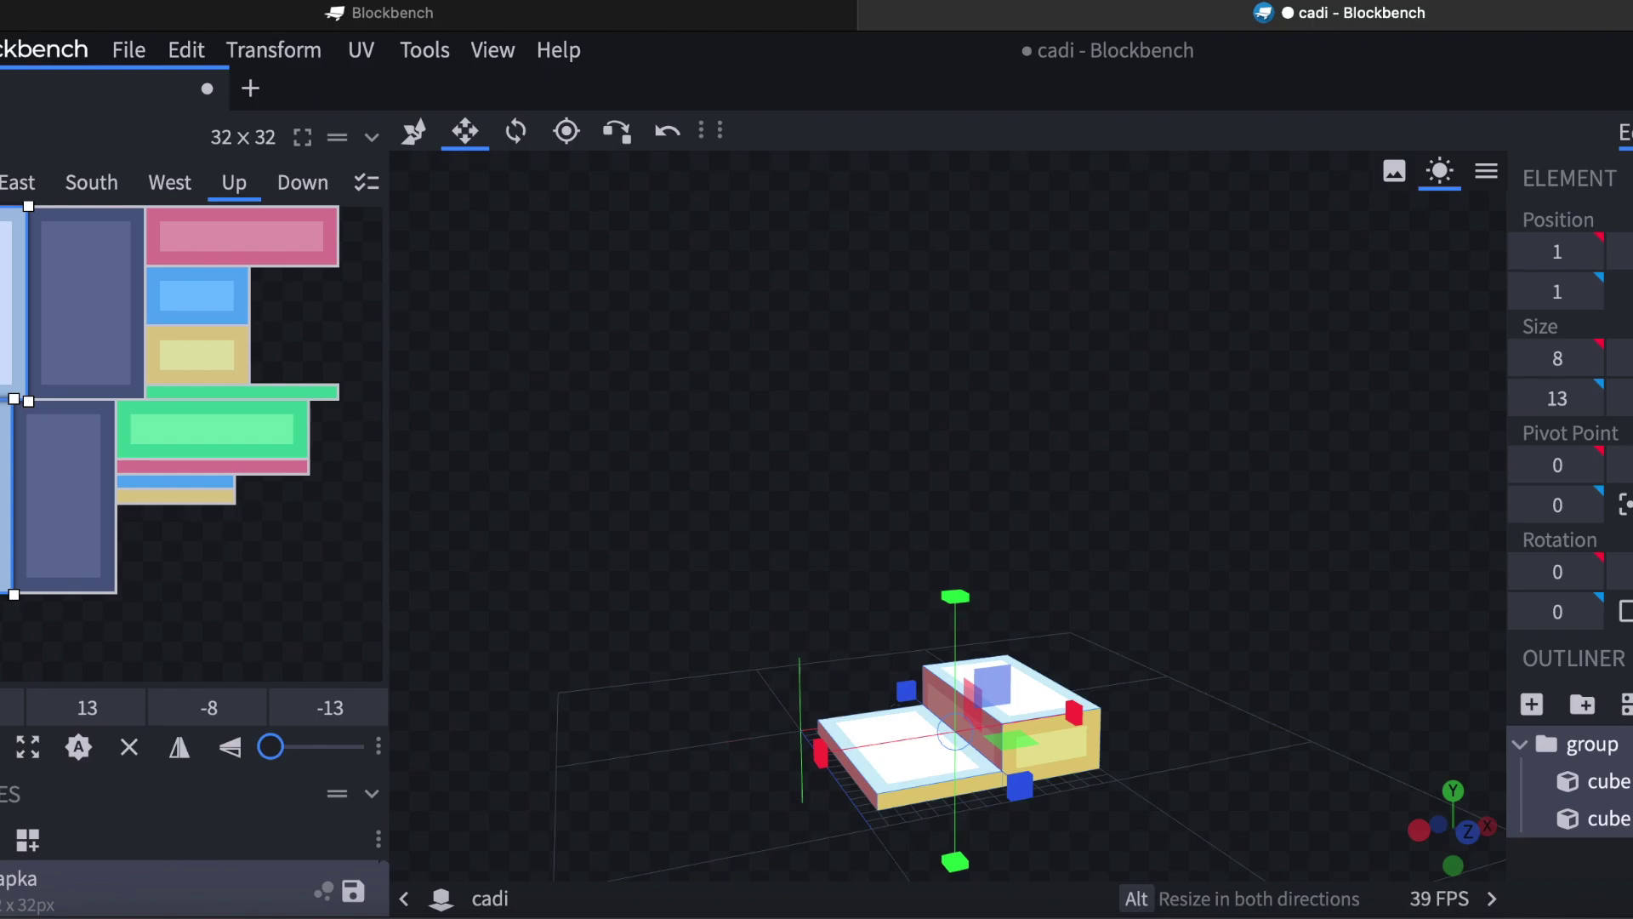
{"action": "key", "text": "2"}
{"action": "mouse_move", "coordinate": [1284, 314]}
{"action": "left_mouse_down"}
{"action": "mouse_move", "coordinate": [1360, 331]}
{"action": "mouse_move", "coordinate": [1433, 303]}
{"action": "mouse_move", "coordinate": [1454, 413]}
{"action": "left_mouse_up"}
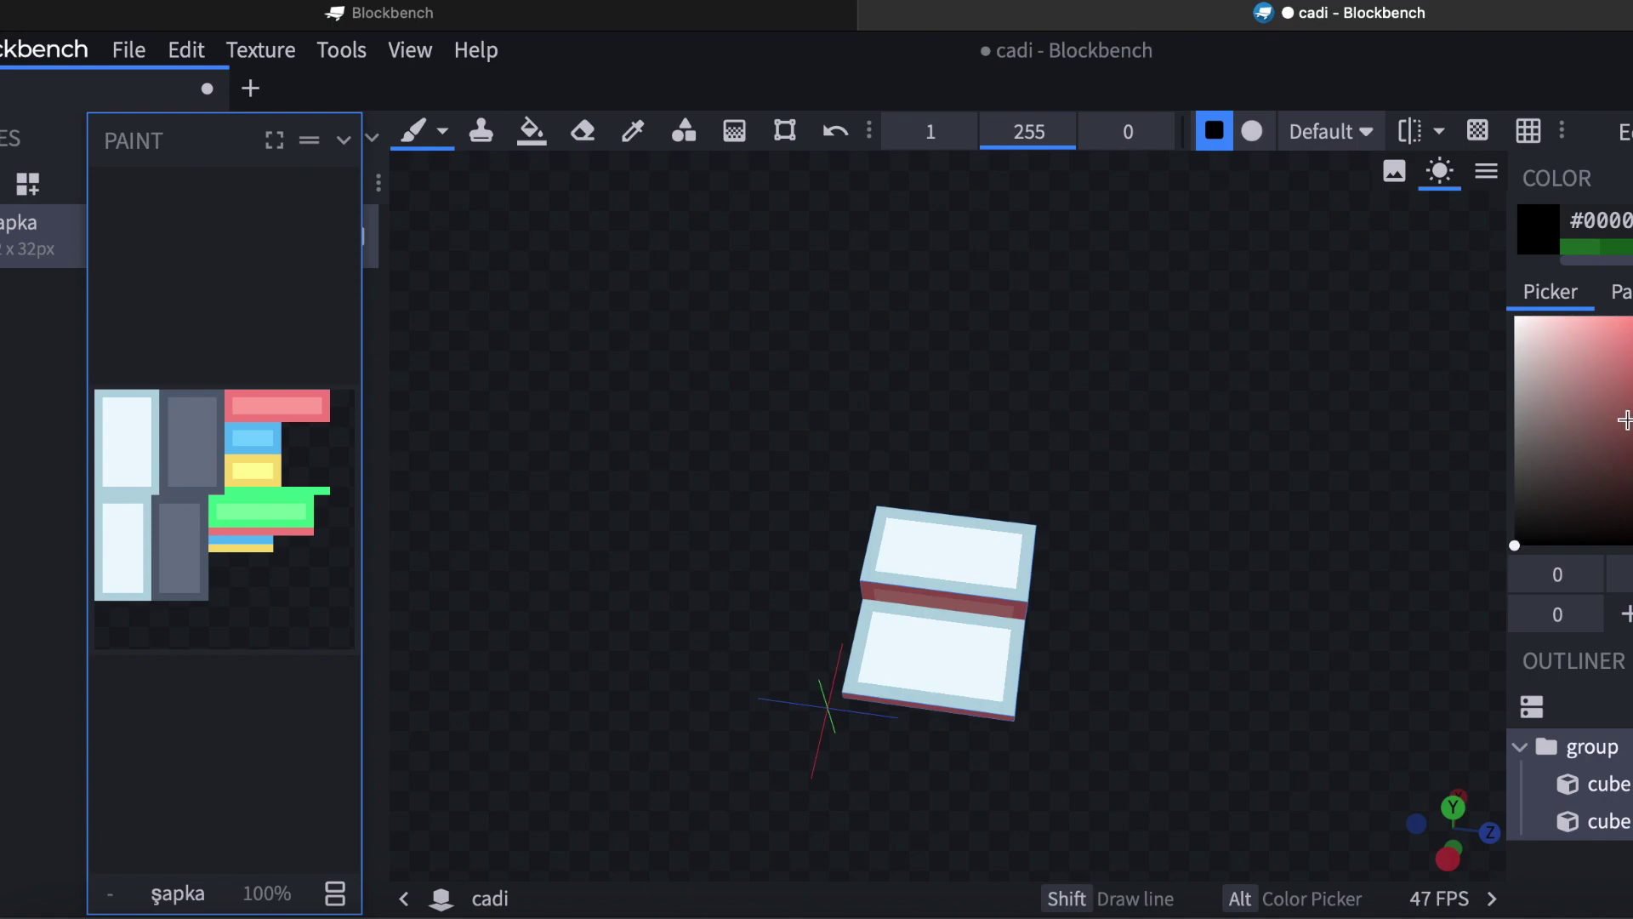
{"action": "left_click", "coordinate": [1581, 259]}
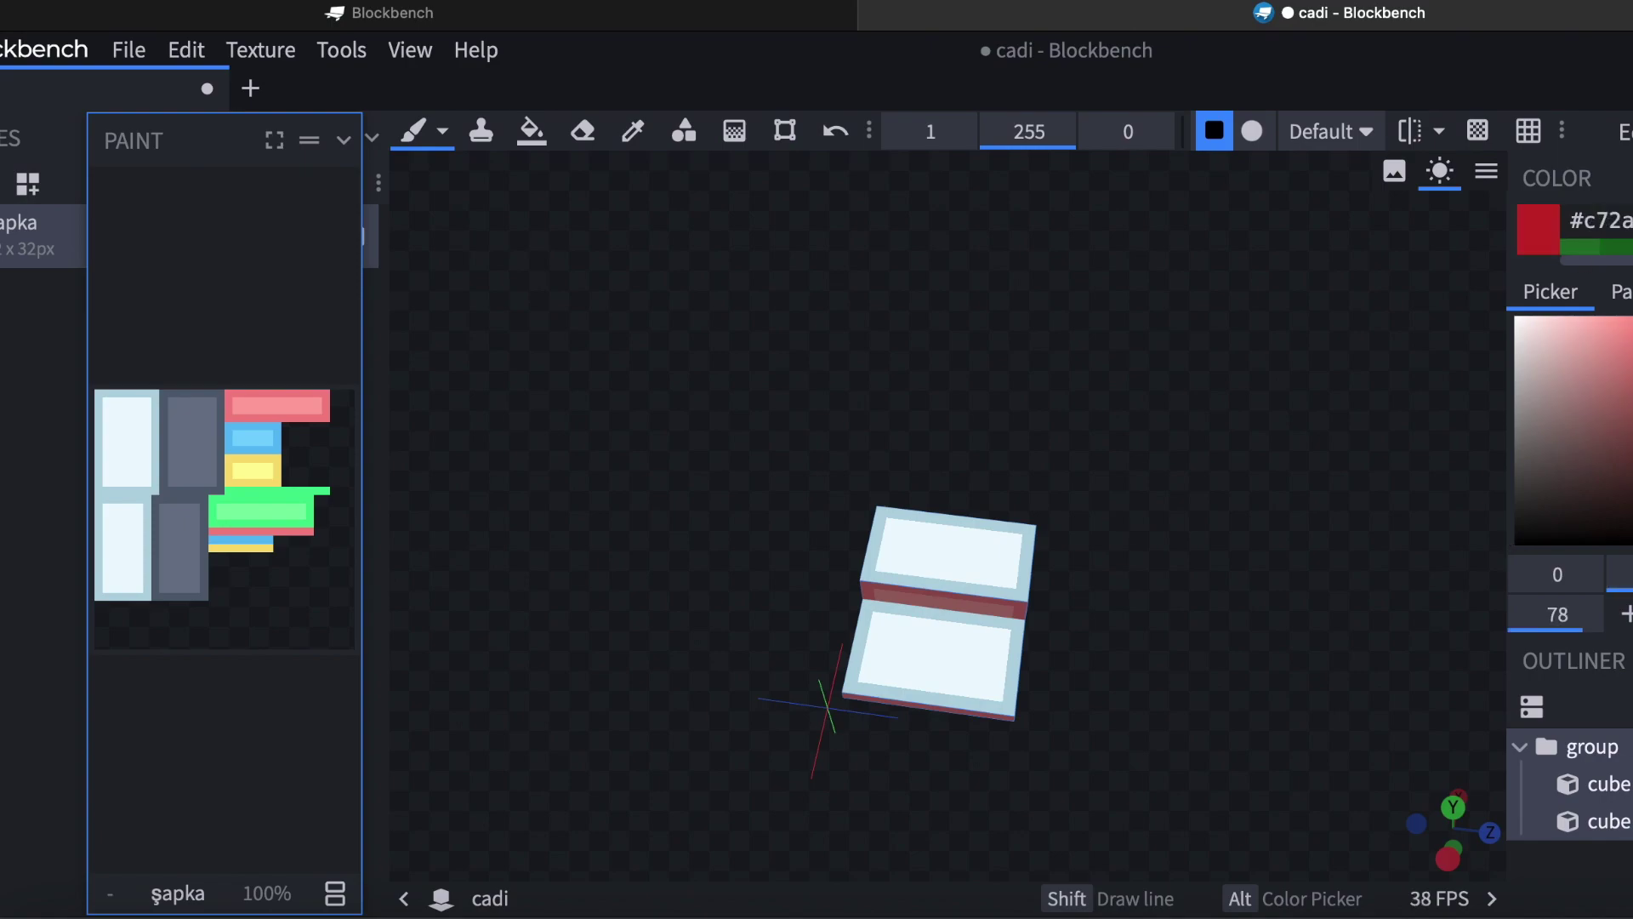
{"action": "left_click", "coordinate": [532, 140]}
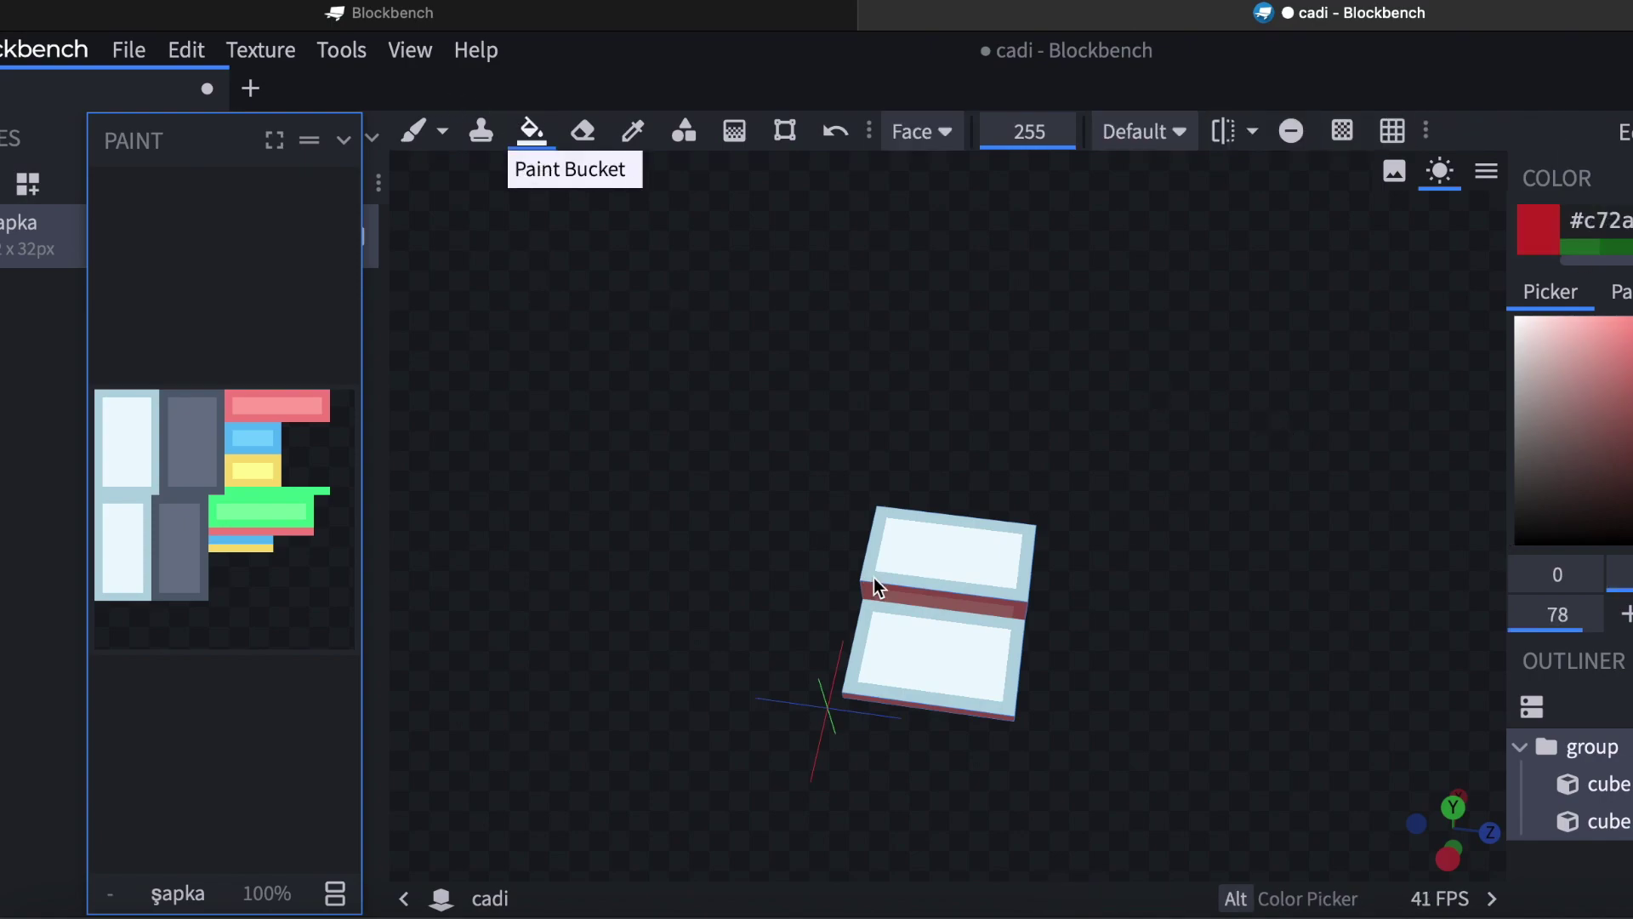
{"action": "left_click", "coordinate": [890, 539]}
Fill the raised block's remaining side and bottom faces with the same red.
{"action": "left_click_drag", "start_coordinate": [1203, 336], "coordinate": [962, 718]}
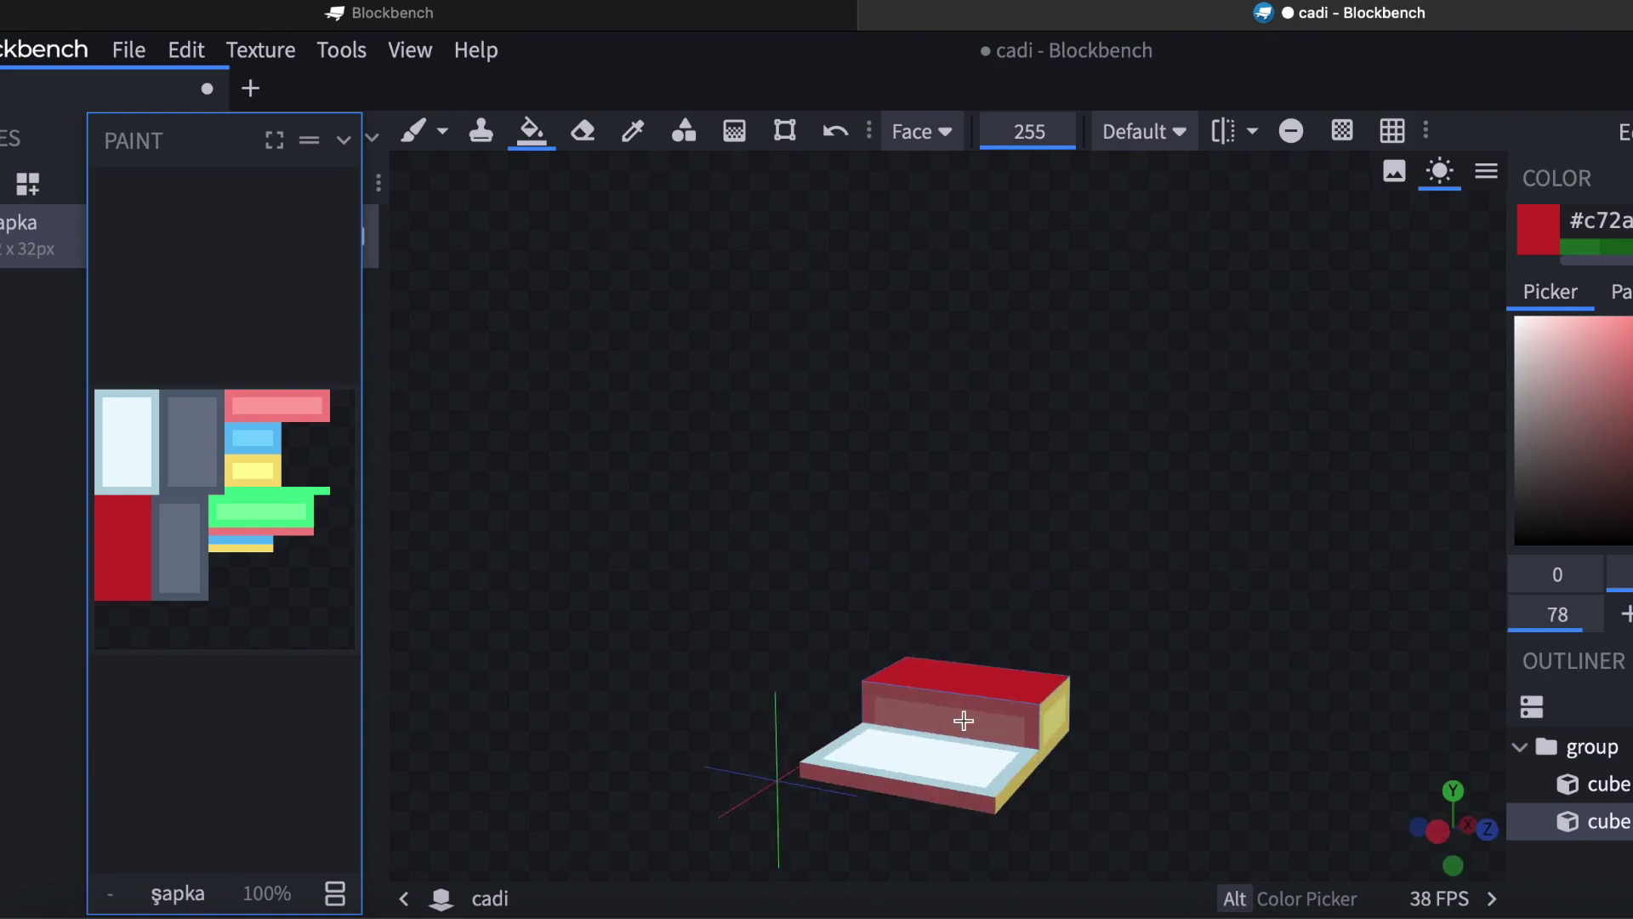
{"action": "left_click", "coordinate": [1006, 736]}
{"action": "left_click", "coordinate": [1043, 747]}
{"action": "left_click_drag", "start_coordinate": [1174, 758], "coordinate": [788, 737]}
{"action": "left_click", "coordinate": [1026, 767]}
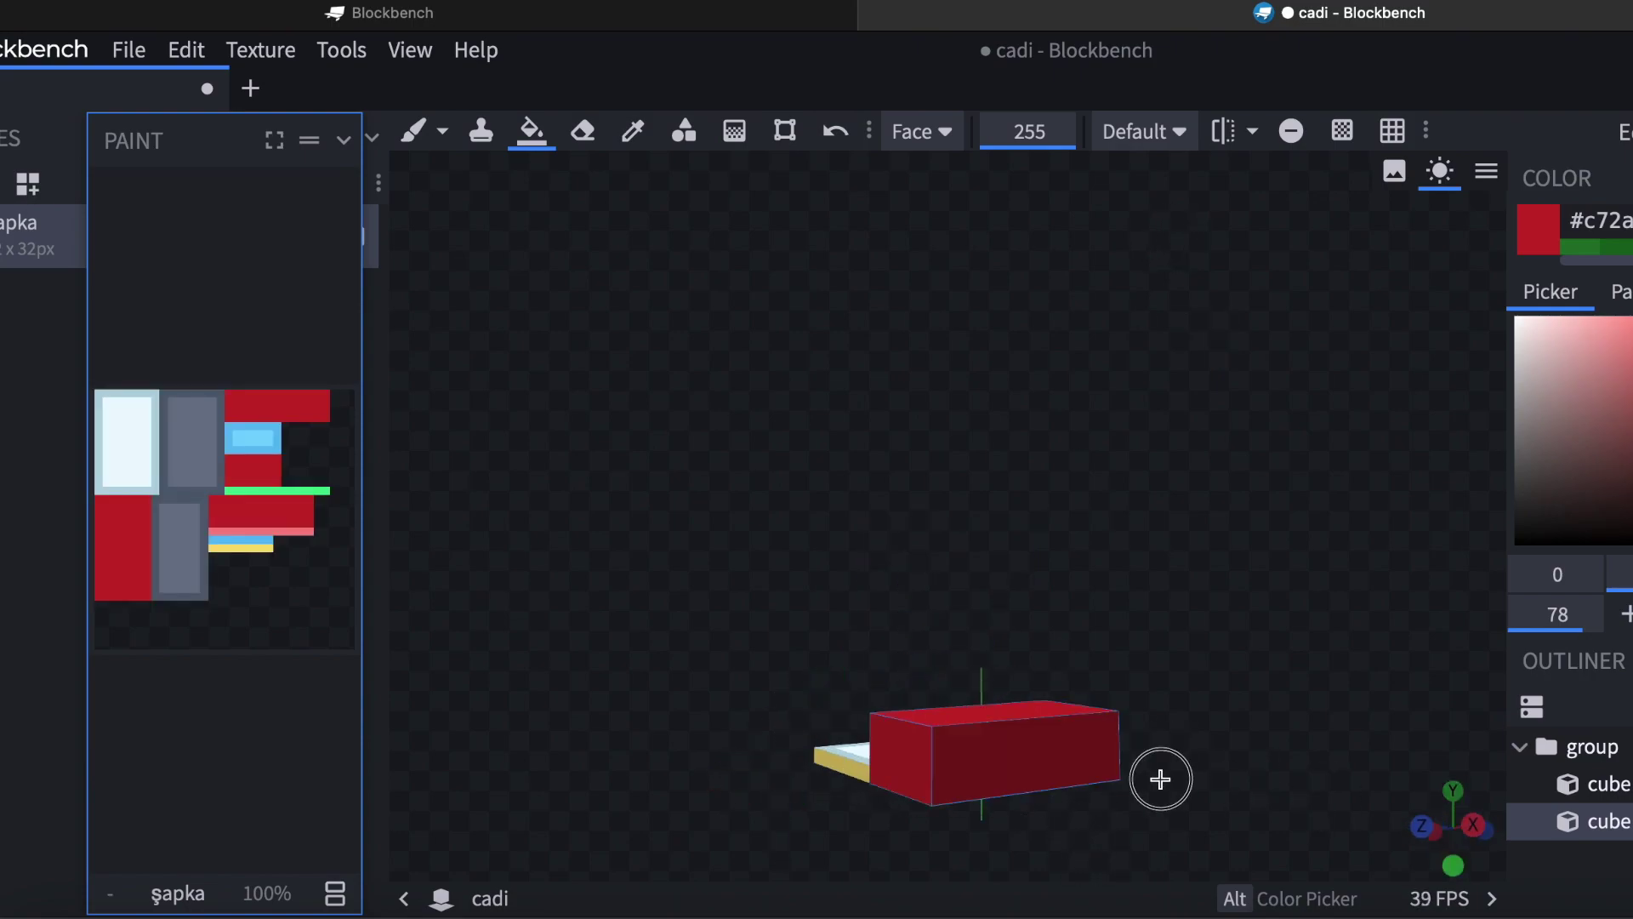
{"action": "left_click_drag", "start_coordinate": [1159, 777], "coordinate": [962, 758]}
{"action": "left_click", "coordinate": [864, 692]}
{"action": "left_click", "coordinate": [847, 770]}
{"action": "left_click_drag", "start_coordinate": [1152, 594], "coordinate": [886, 679]}
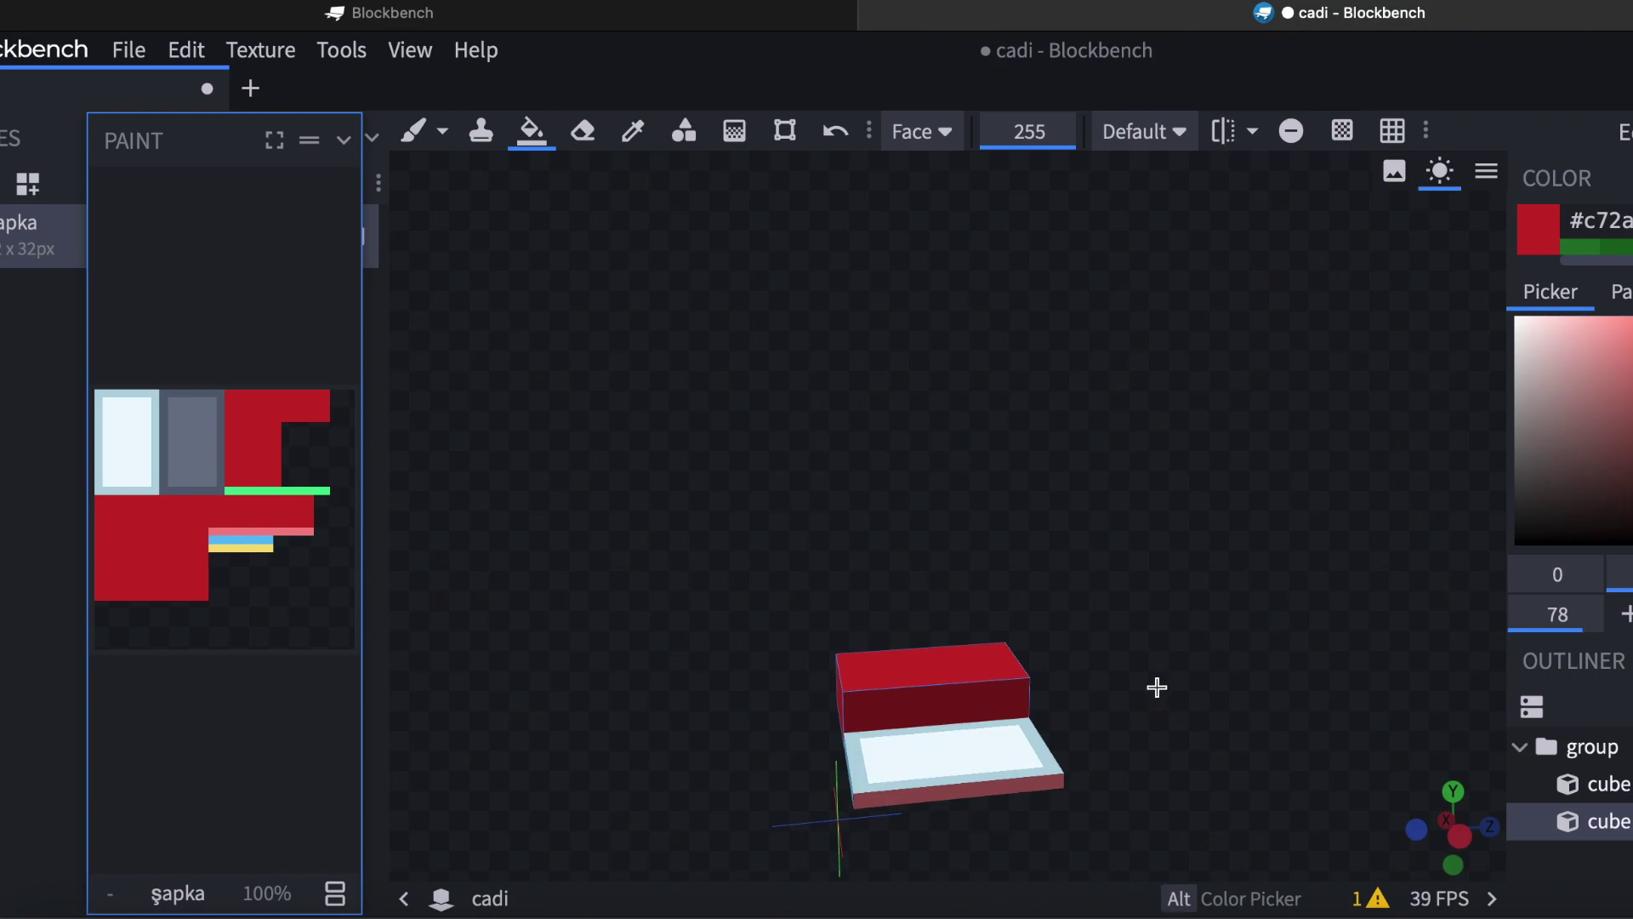
{"action": "left_click_drag", "start_coordinate": [1136, 686], "coordinate": [1132, 696]}
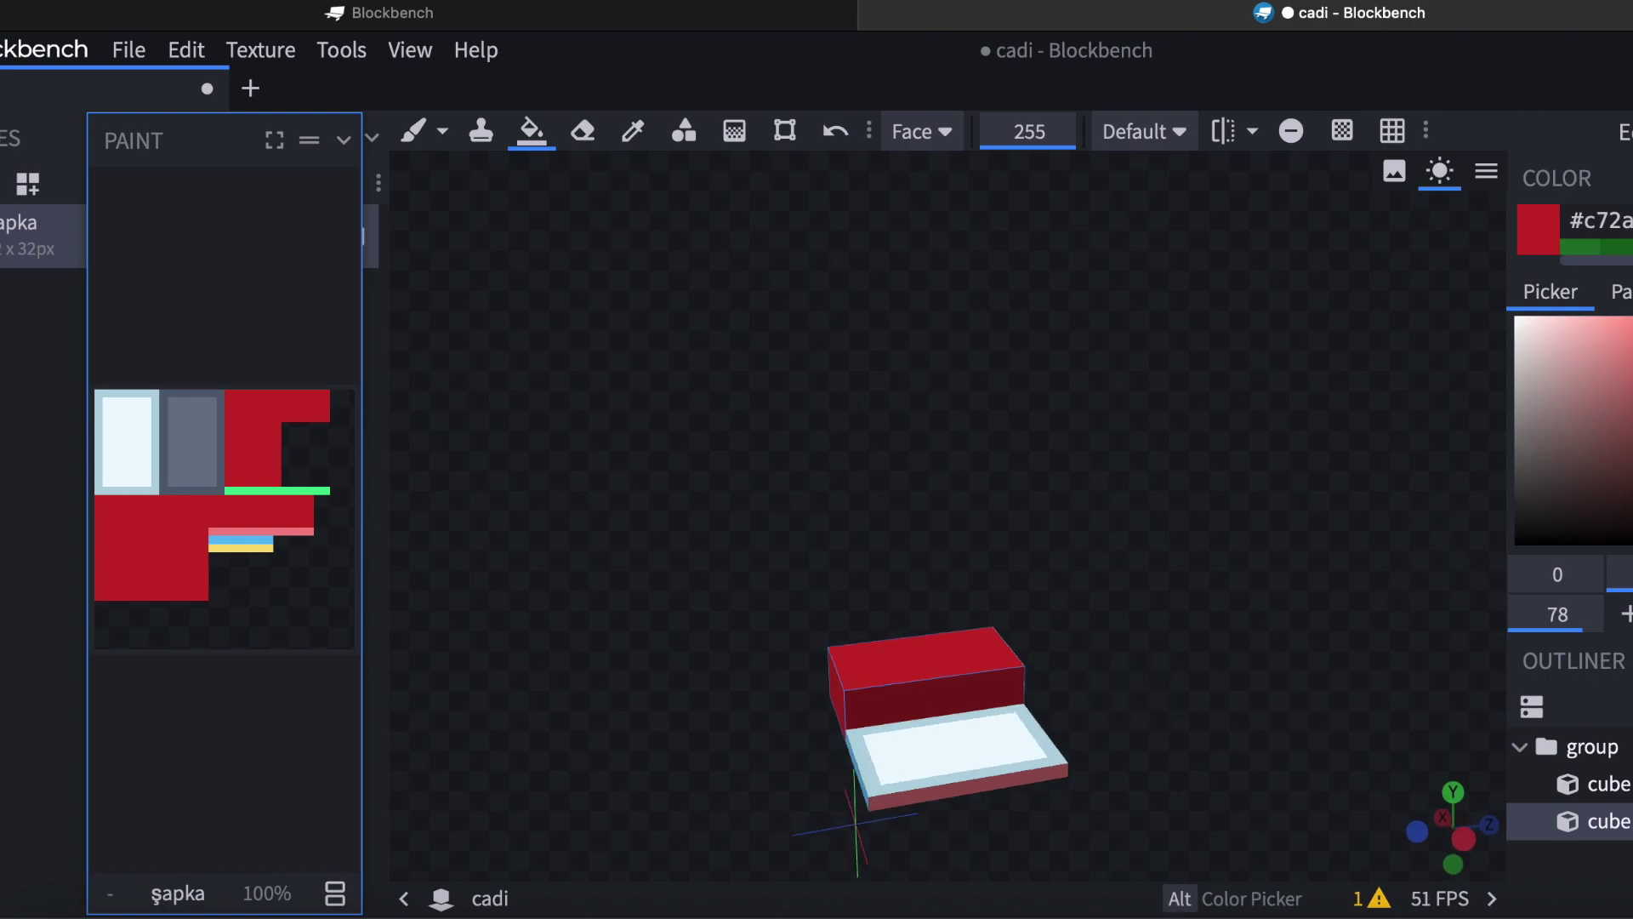
Choose a bright blue and fill the flat brim block's top, underside and two side faces with it.
{"action": "left_click", "coordinate": [978, 730]}
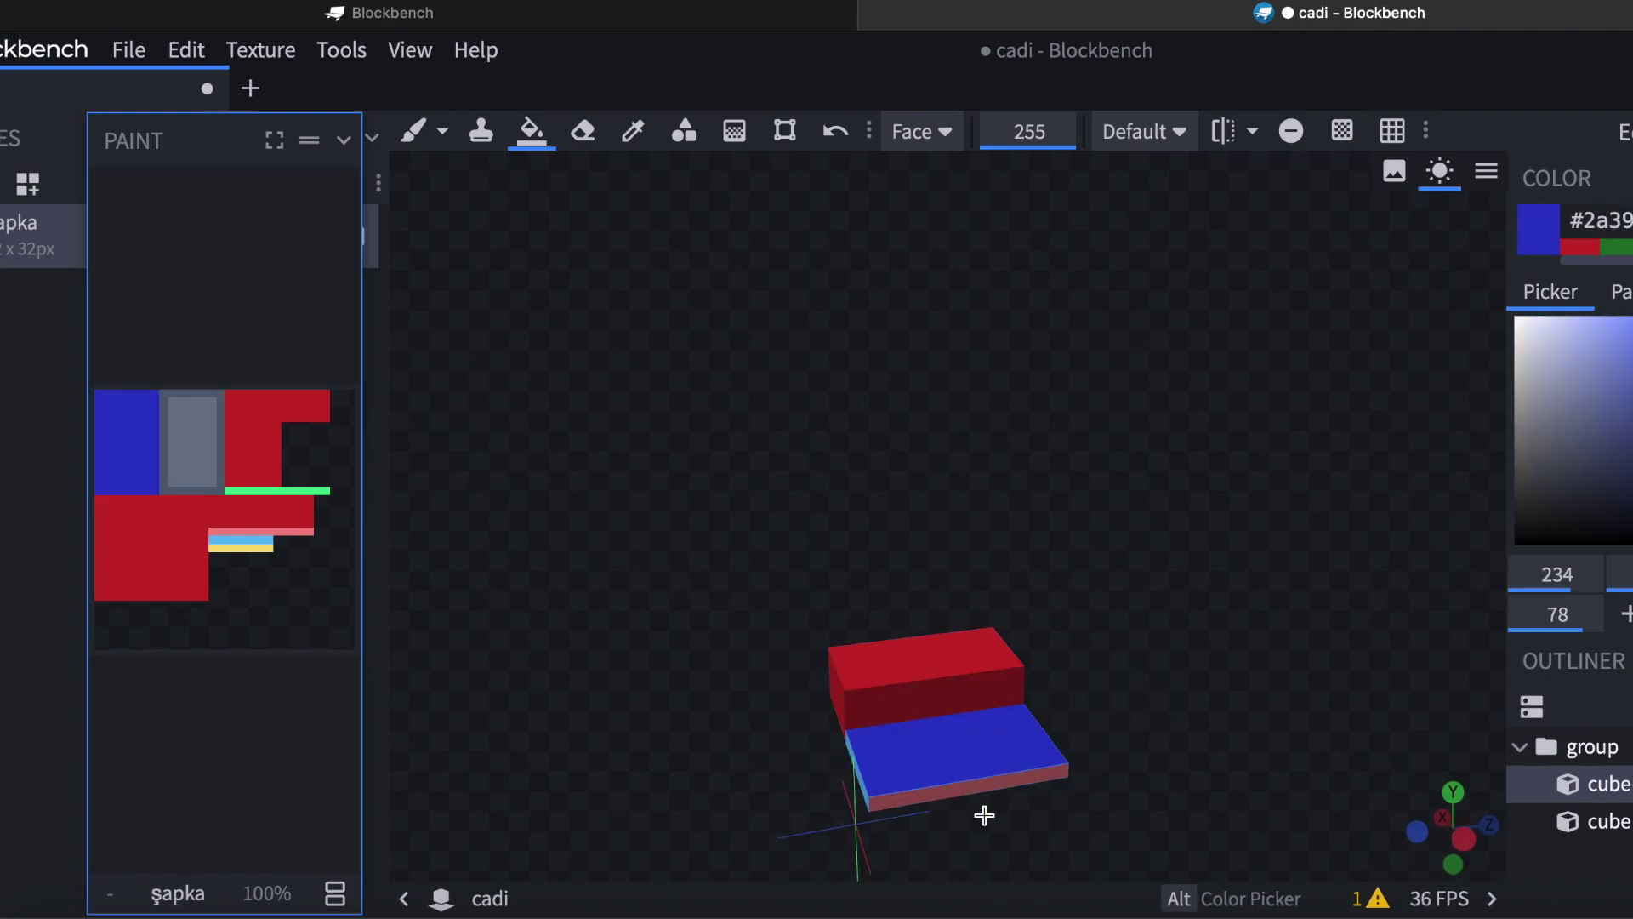
{"action": "left_click", "coordinate": [978, 781]}
{"action": "mouse_move", "coordinate": [1284, 686]}
{"action": "left_mouse_down"}
{"action": "mouse_move", "coordinate": [1069, 766]}
{"action": "mouse_move", "coordinate": [1123, 726]}
{"action": "mouse_move", "coordinate": [952, 672]}
{"action": "mouse_move", "coordinate": [1153, 553]}
{"action": "mouse_move", "coordinate": [1157, 660]}
{"action": "mouse_move", "coordinate": [1617, 647]}
{"action": "left_mouse_up"}
Try to shade the brim's top face in a darker blue with the Paint Bucket and brush strokes, undoing each attempt.
{"action": "left_click", "coordinate": [878, 762]}
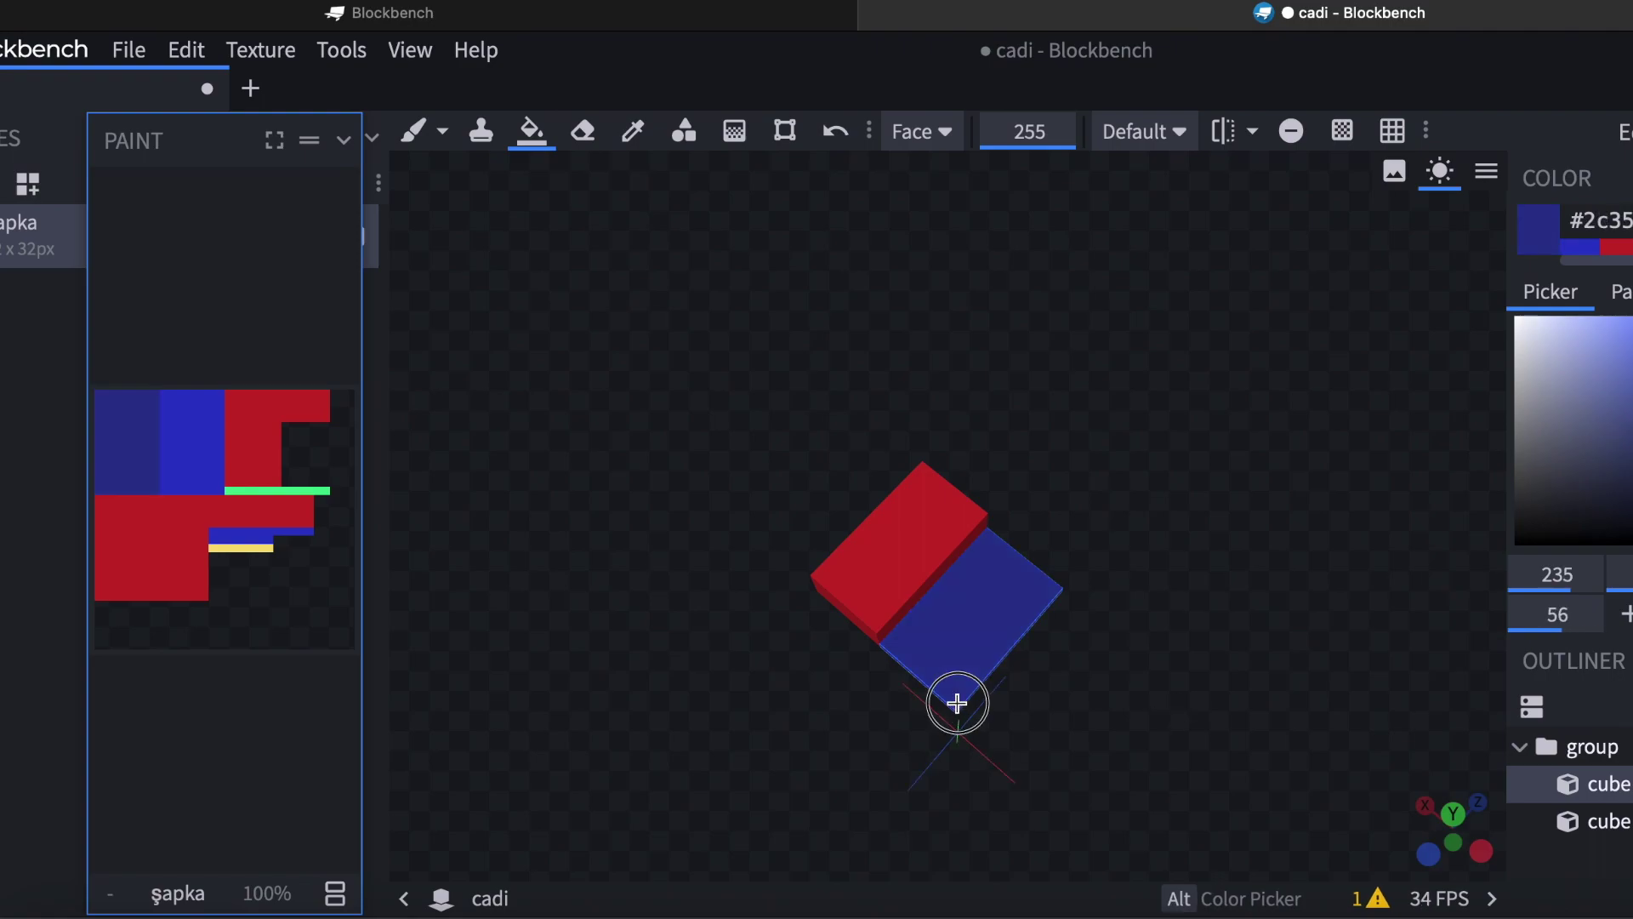
{"action": "left_click", "coordinate": [834, 132]}
{"action": "left_click", "coordinate": [414, 131]}
{"action": "mouse_move", "coordinate": [886, 638]}
{"action": "left_mouse_down"}
{"action": "mouse_move", "coordinate": [955, 708]}
{"action": "mouse_move", "coordinate": [1057, 599]}
{"action": "mouse_move", "coordinate": [1010, 637]}
{"action": "mouse_move", "coordinate": [1052, 597]}
{"action": "mouse_move", "coordinate": [998, 555]}
{"action": "left_mouse_up"}
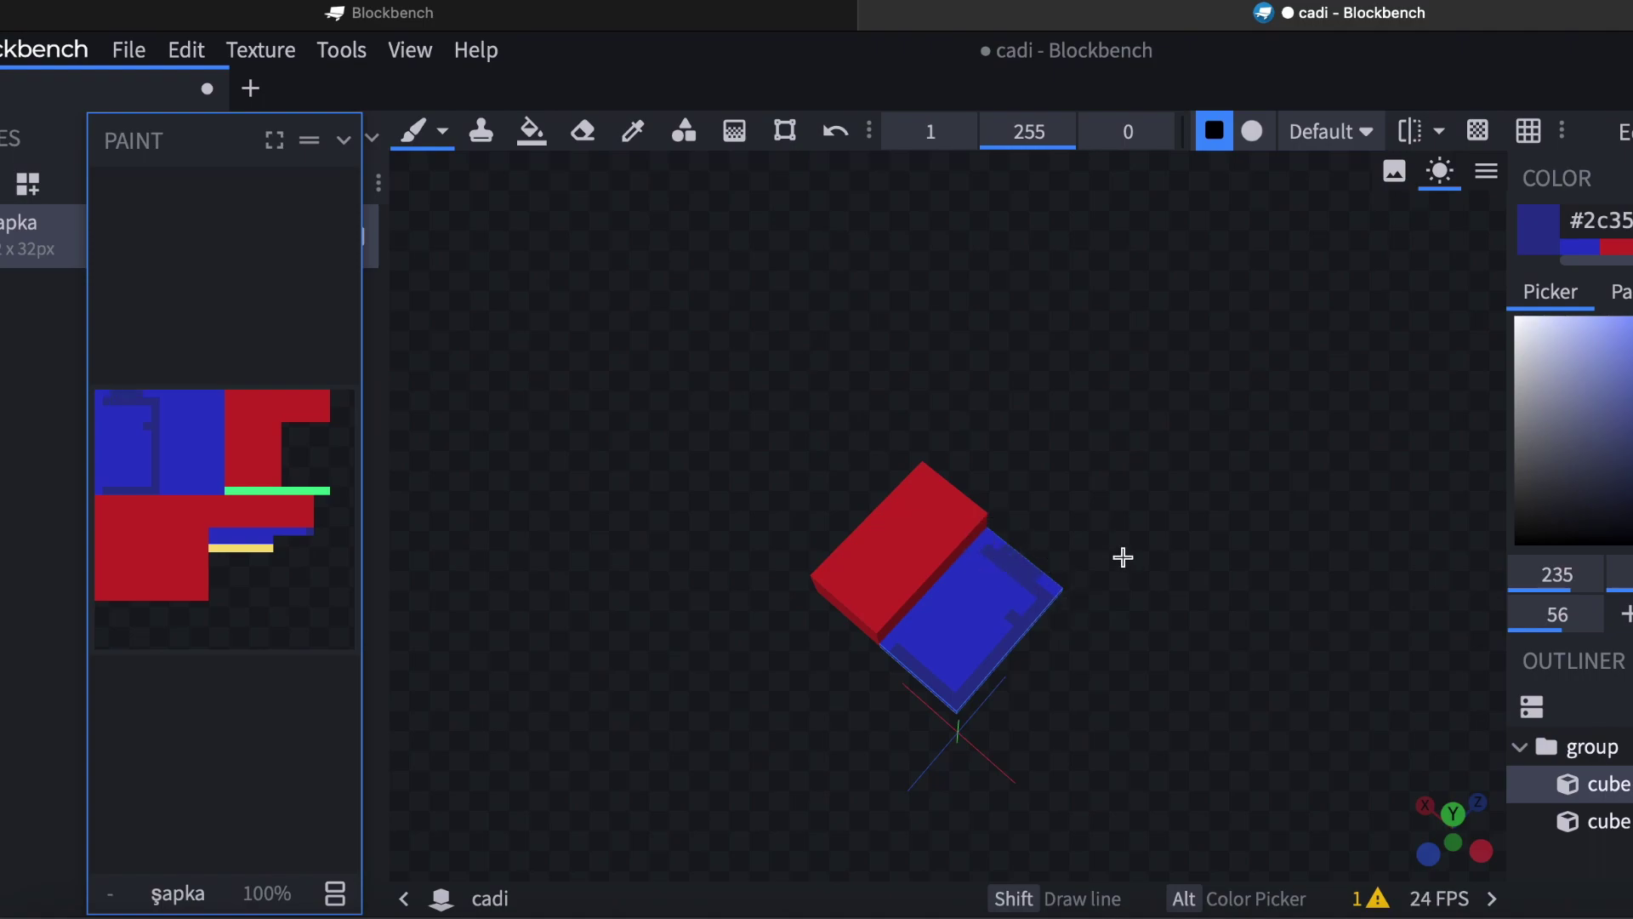
{"action": "left_click", "coordinate": [832, 133]}
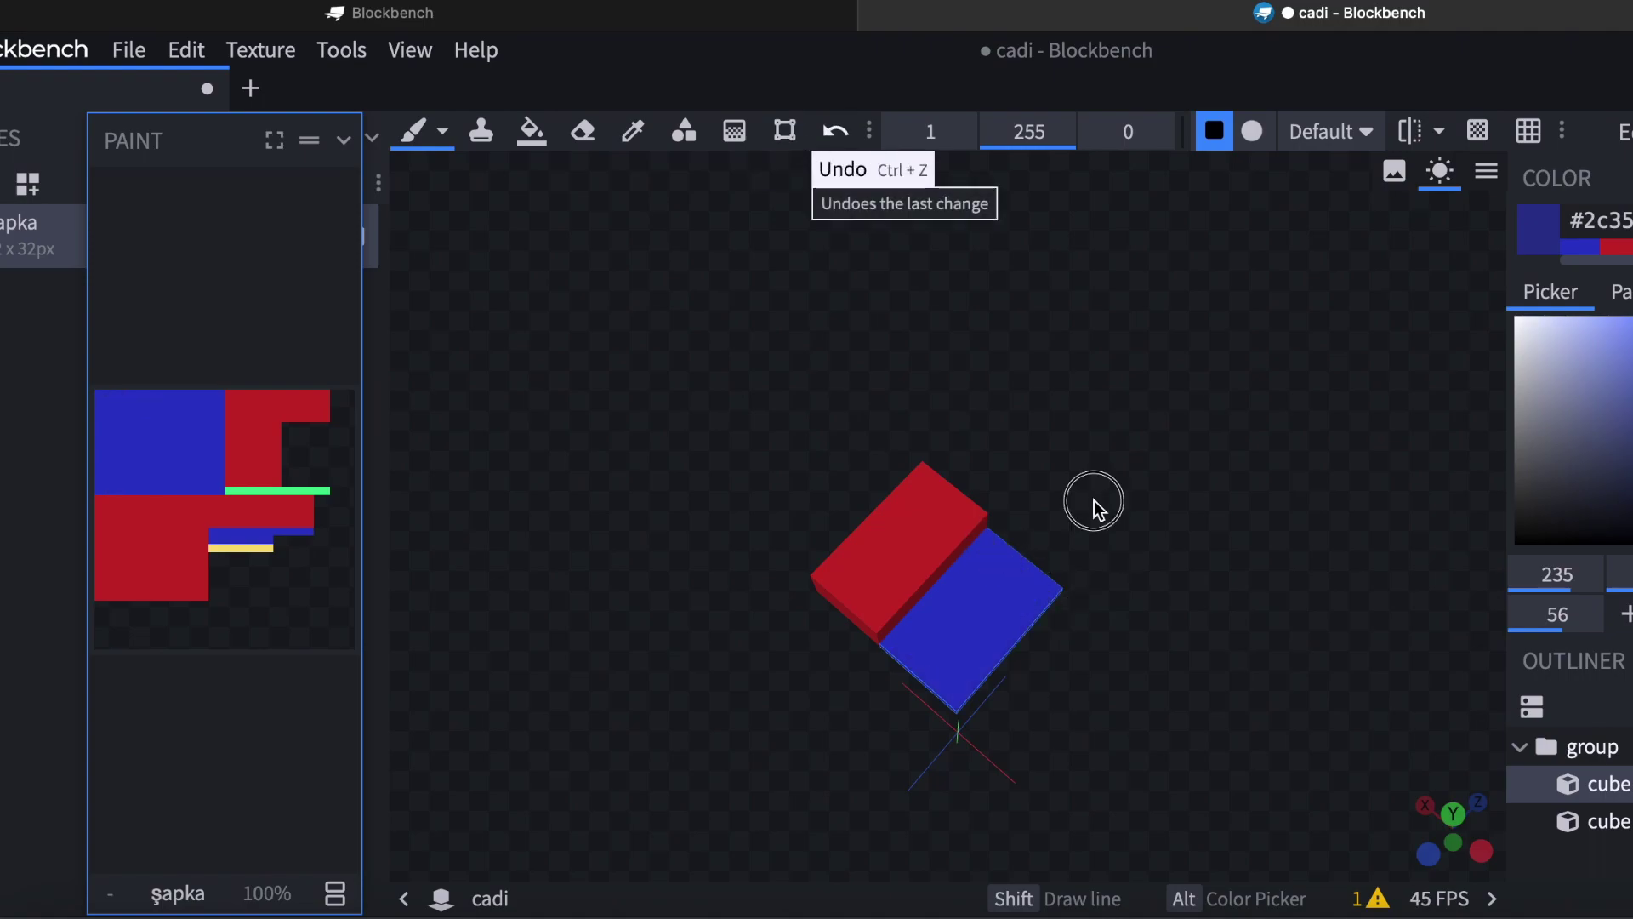
Preview the hat in the third-person display slots and set its X translation to 0.25 in the Firstperson Right slot.
{"action": "left_click_drag", "start_coordinate": [1178, 419], "coordinate": [1203, 391]}
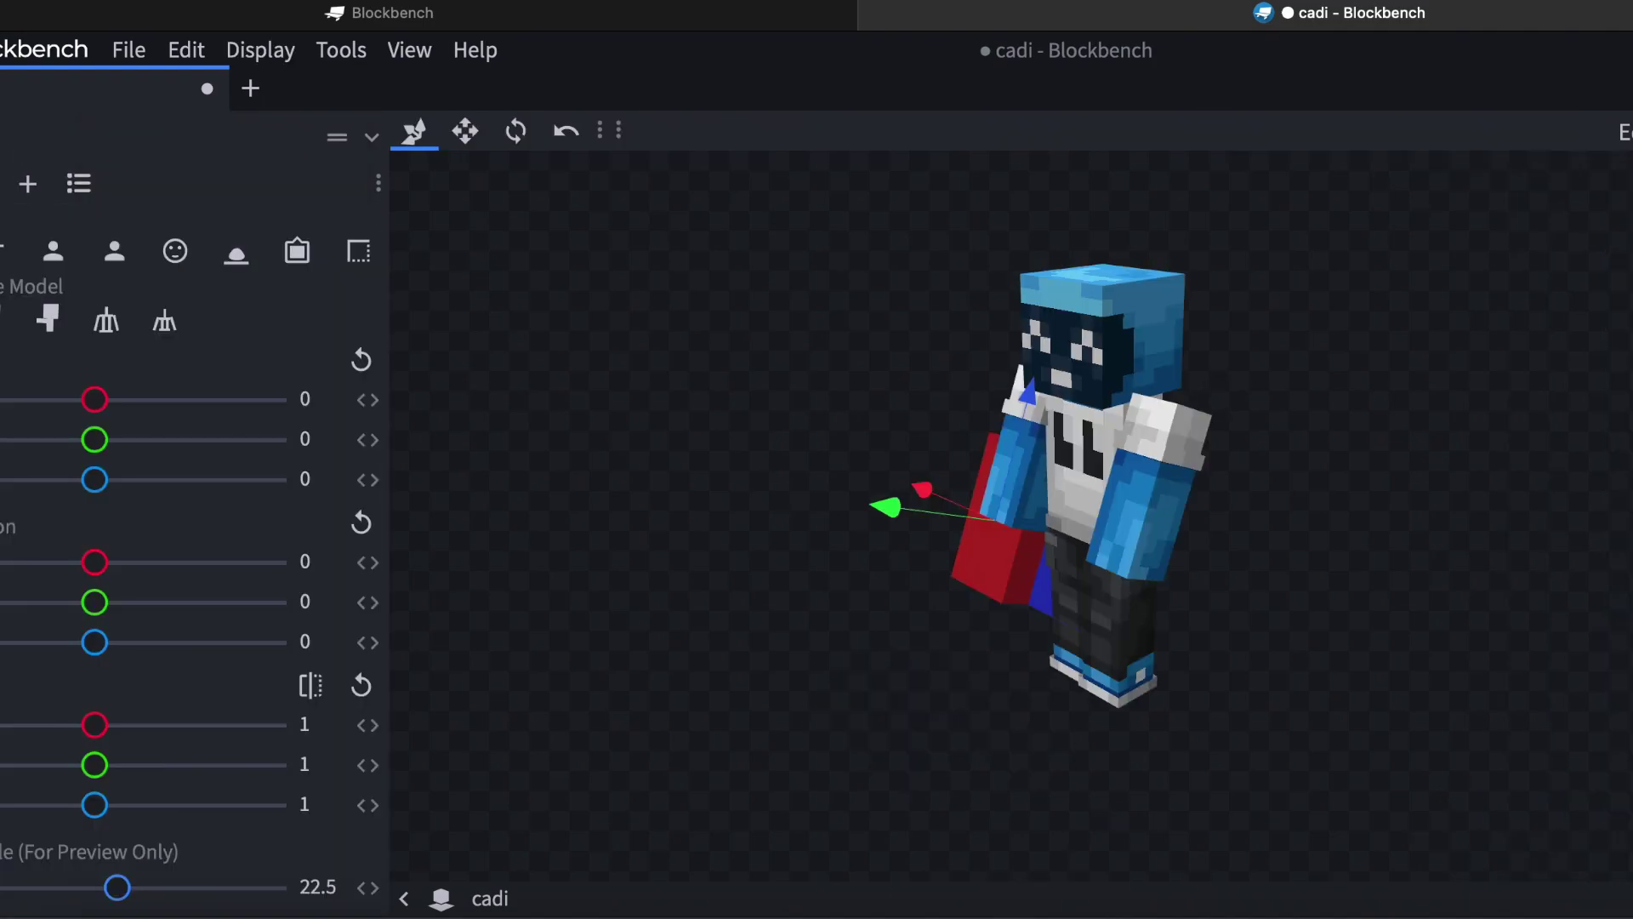
{"action": "left_click_drag", "start_coordinate": [1238, 502], "coordinate": [1284, 477]}
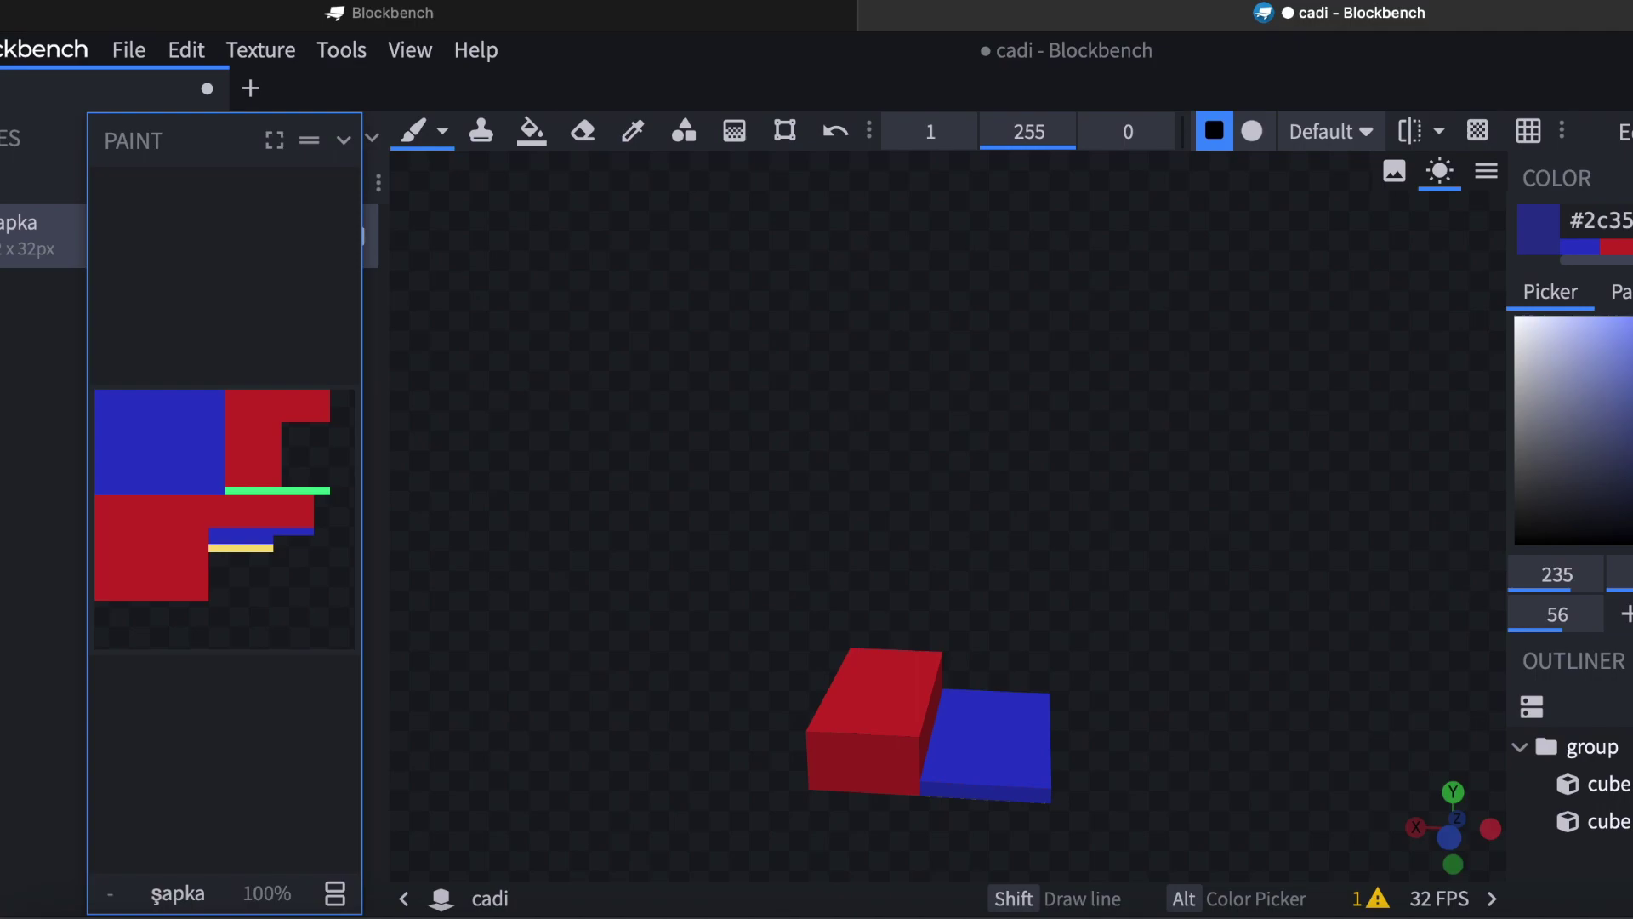
{"action": "key", "text": "KP_1"}
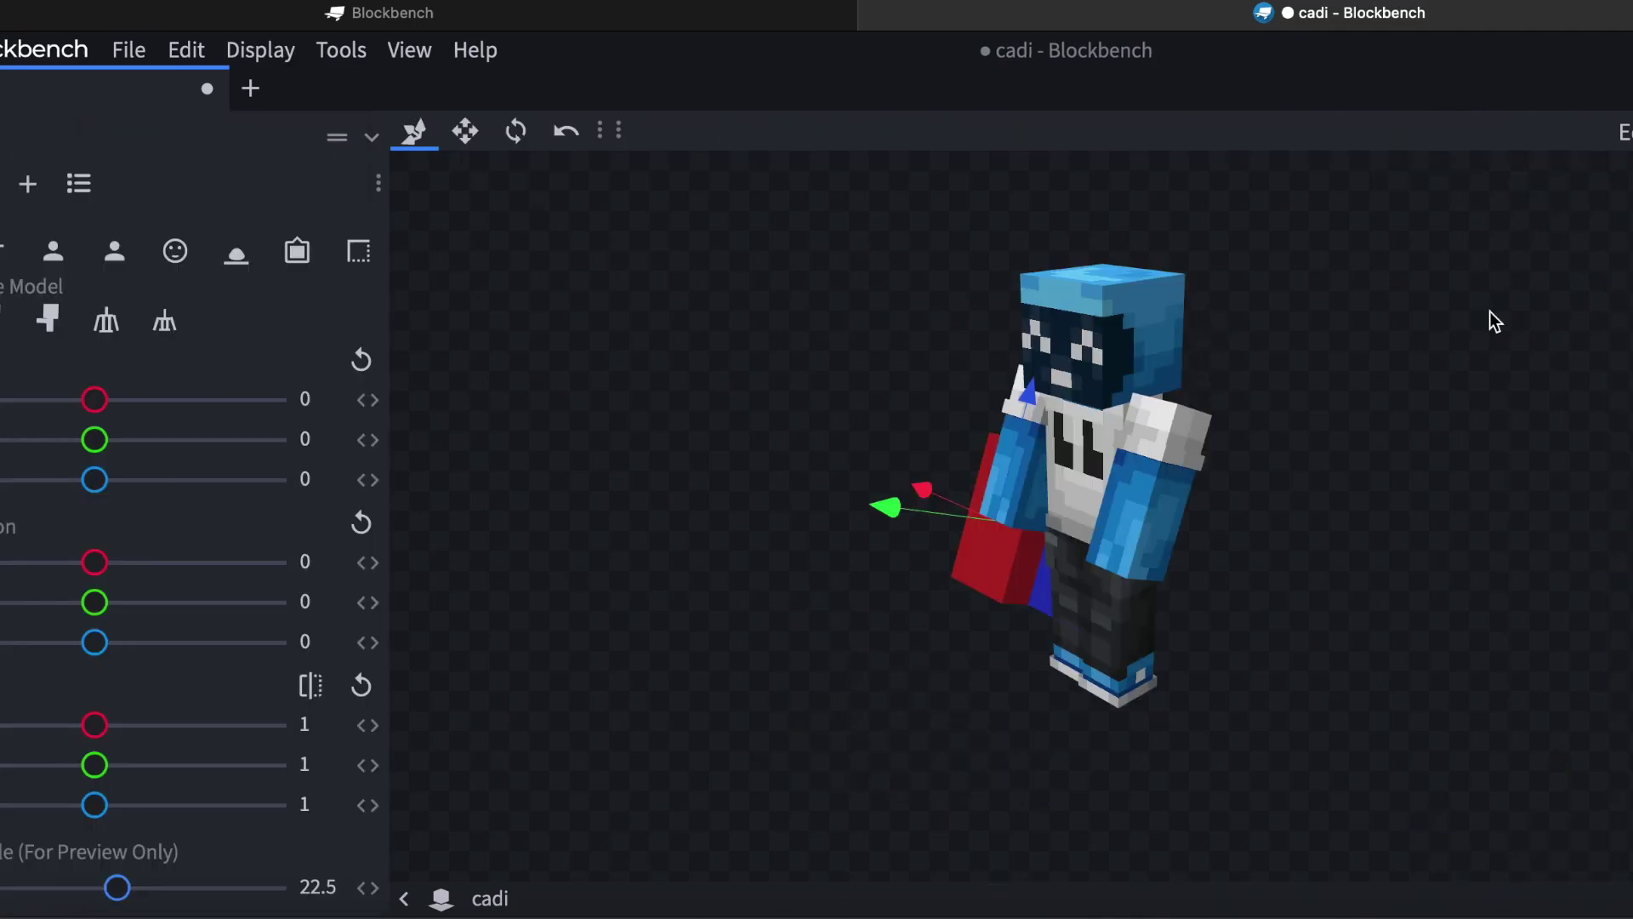
{"action": "left_click_drag", "start_coordinate": [1495, 322], "coordinate": [1534, 330]}
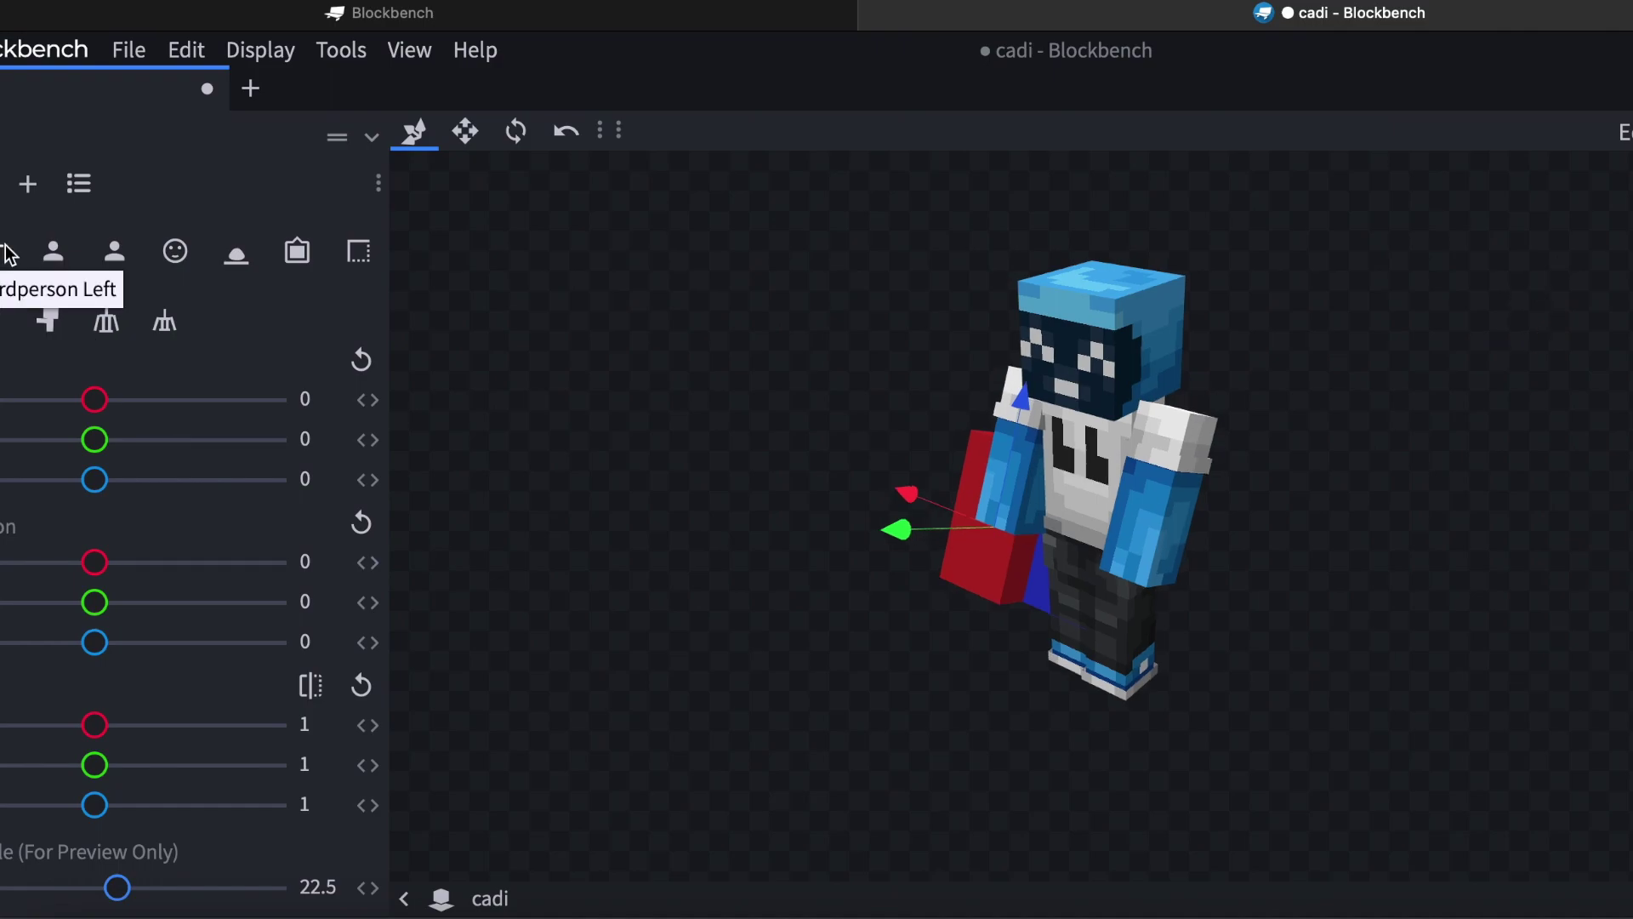
{"action": "left_click", "coordinate": [34, 257]}
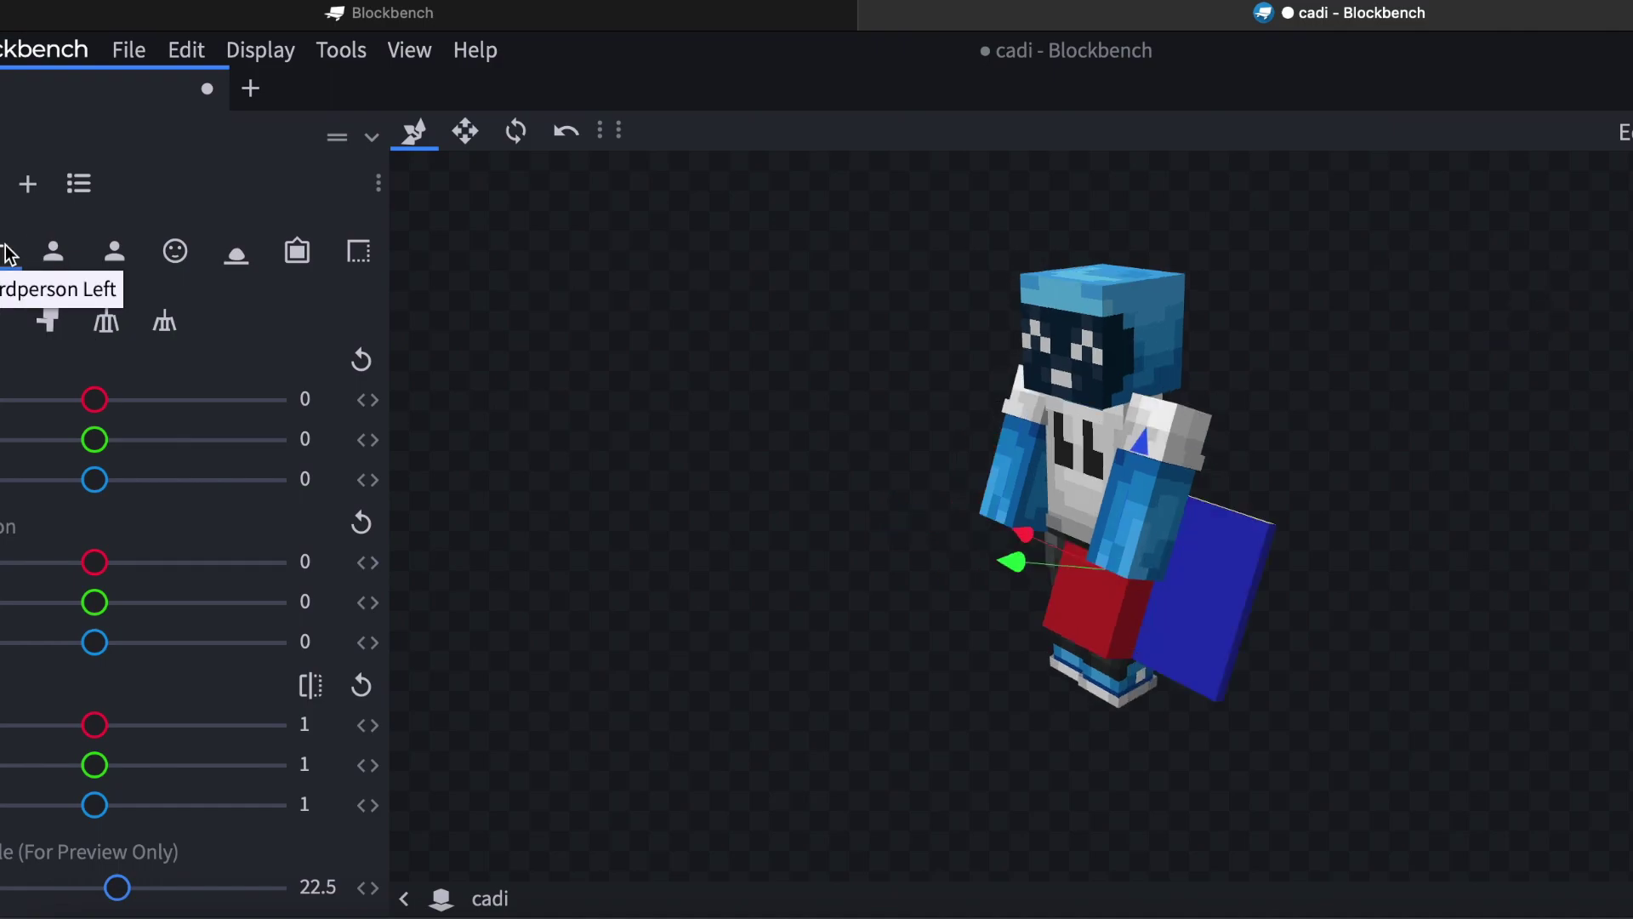
{"action": "left_click", "coordinate": [53, 251]}
{"action": "left_click_drag", "start_coordinate": [1549, 784], "coordinate": [192, 258]}
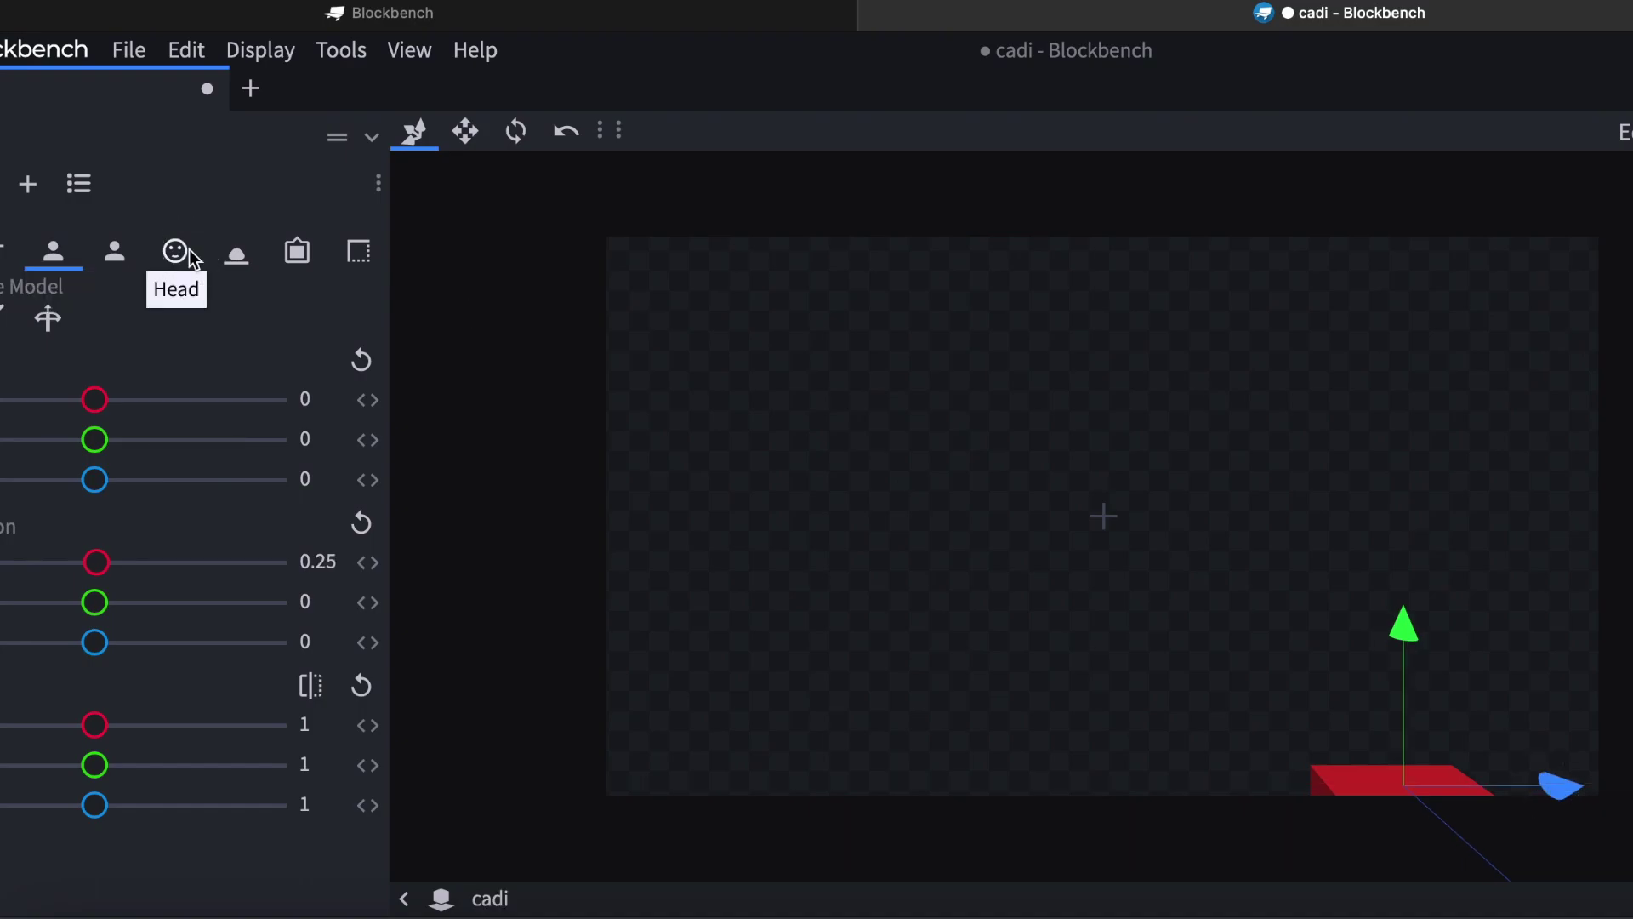
In the Head display slot, raise the hat to Y translation 14 and rotate it to 180, -85.75, 180.
{"action": "left_click", "coordinate": [192, 257]}
{"action": "left_click_drag", "start_coordinate": [1127, 259], "coordinate": [1160, 13]}
{"action": "left_click", "coordinate": [516, 131]}
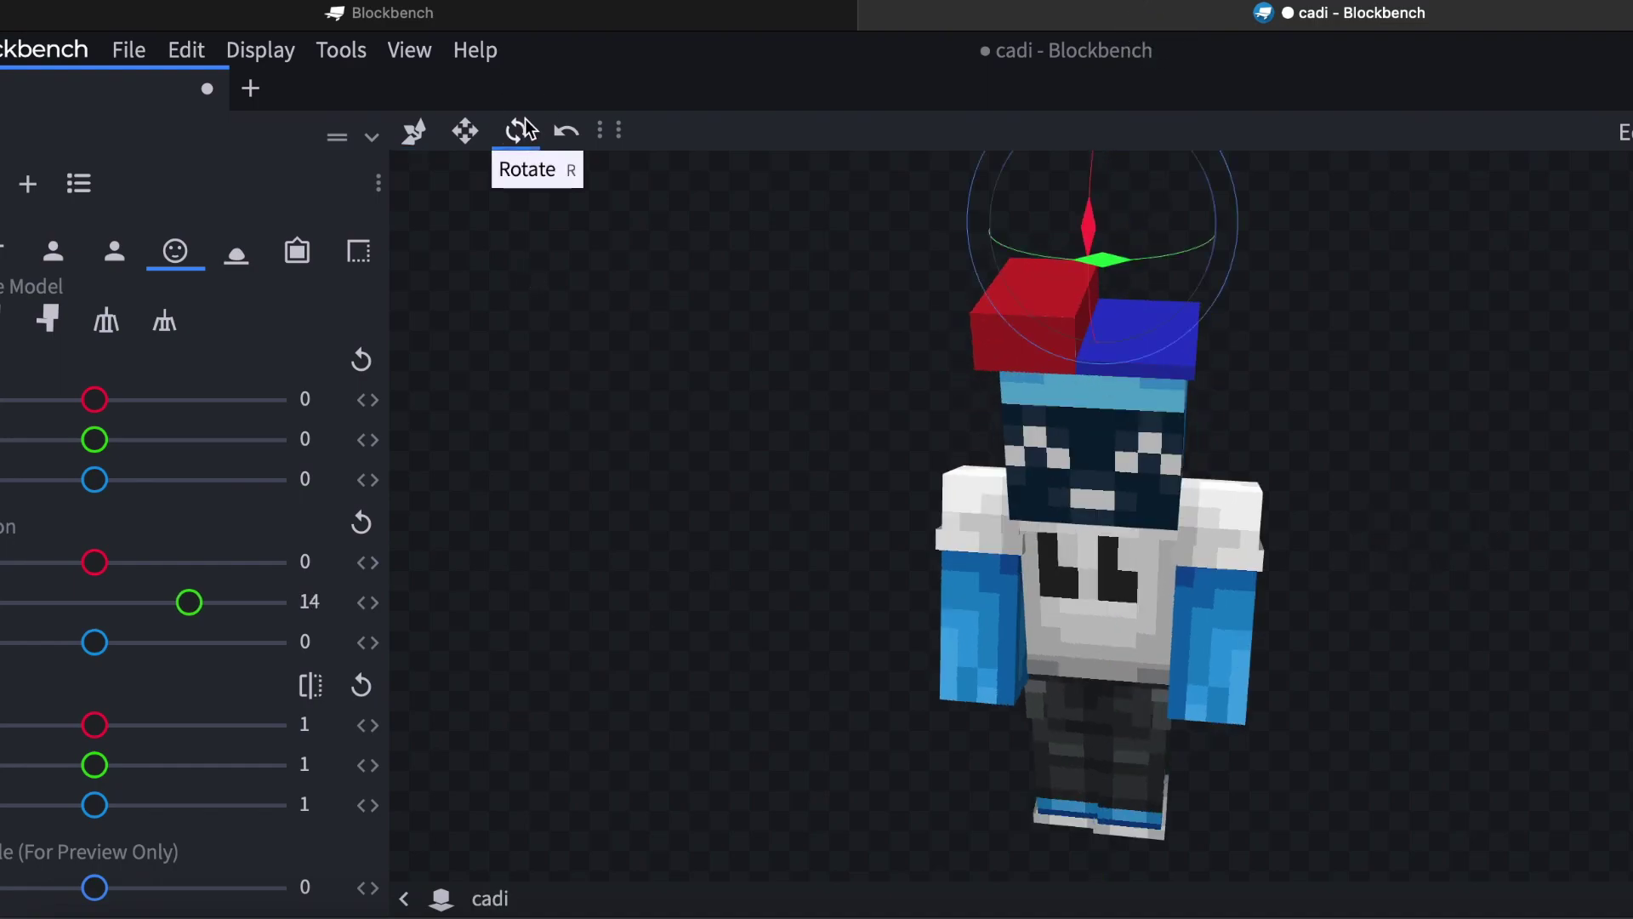
{"action": "left_click_drag", "start_coordinate": [1150, 260], "coordinate": [1589, 430]}
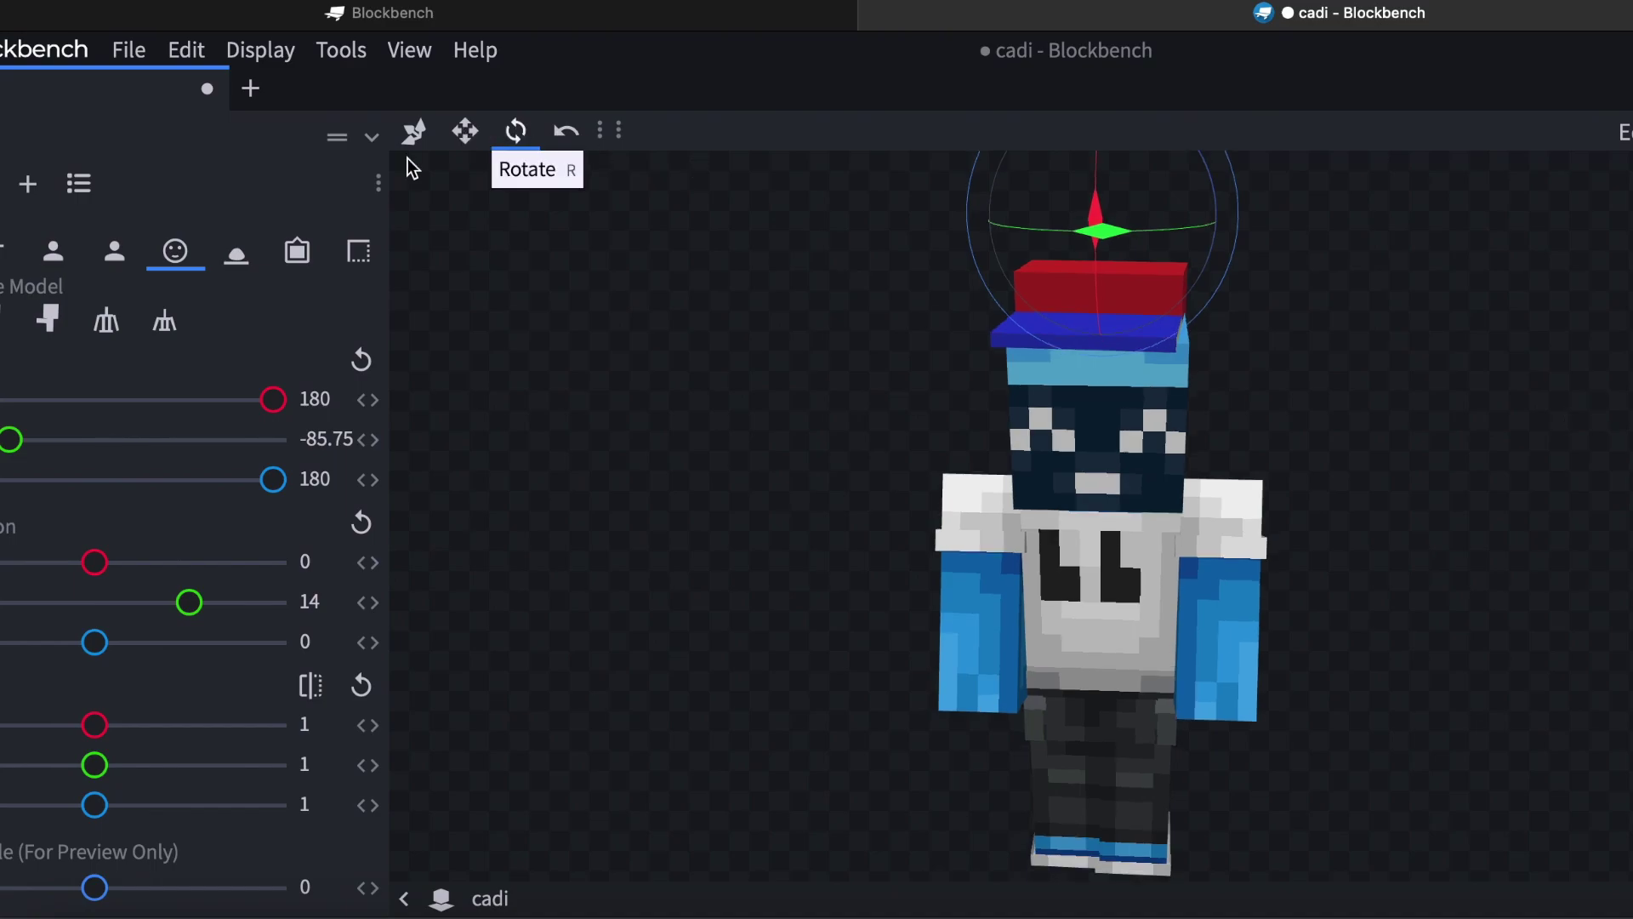
Shift the hat on the player's head to X translation -1.25 and Z translation -1.5.
{"action": "left_click", "coordinate": [413, 132]}
{"action": "left_click_drag", "start_coordinate": [978, 213], "coordinate": [997, 217]}
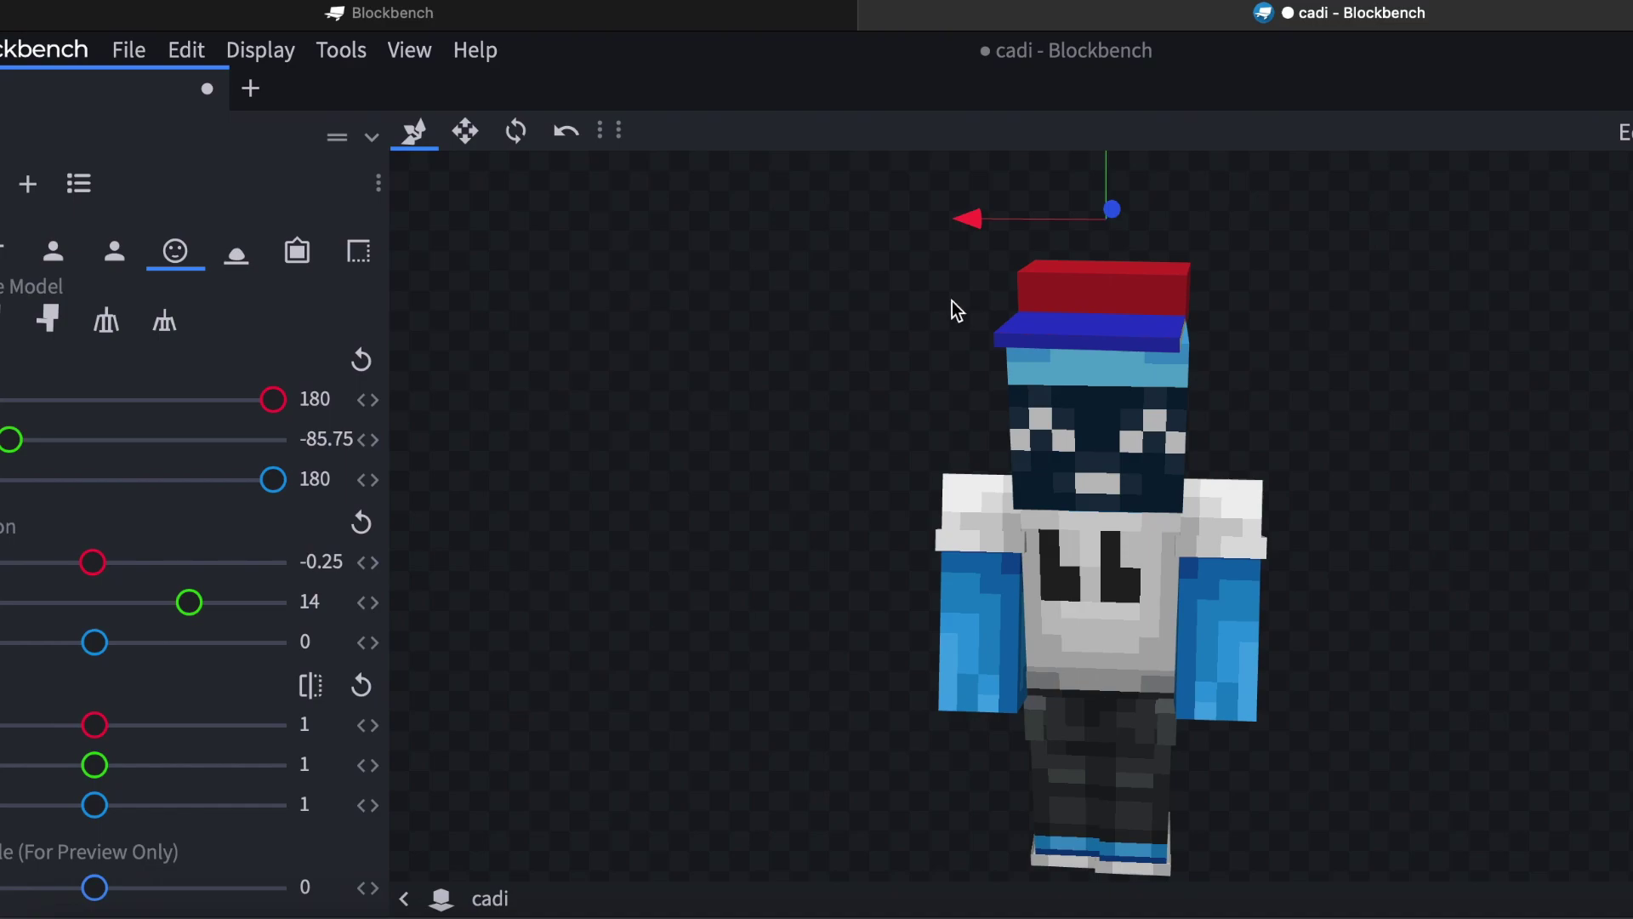
{"action": "left_click_drag", "start_coordinate": [952, 300], "coordinate": [1065, 255]}
{"action": "left_click_drag", "start_coordinate": [1603, 702], "coordinate": [1232, 313]}
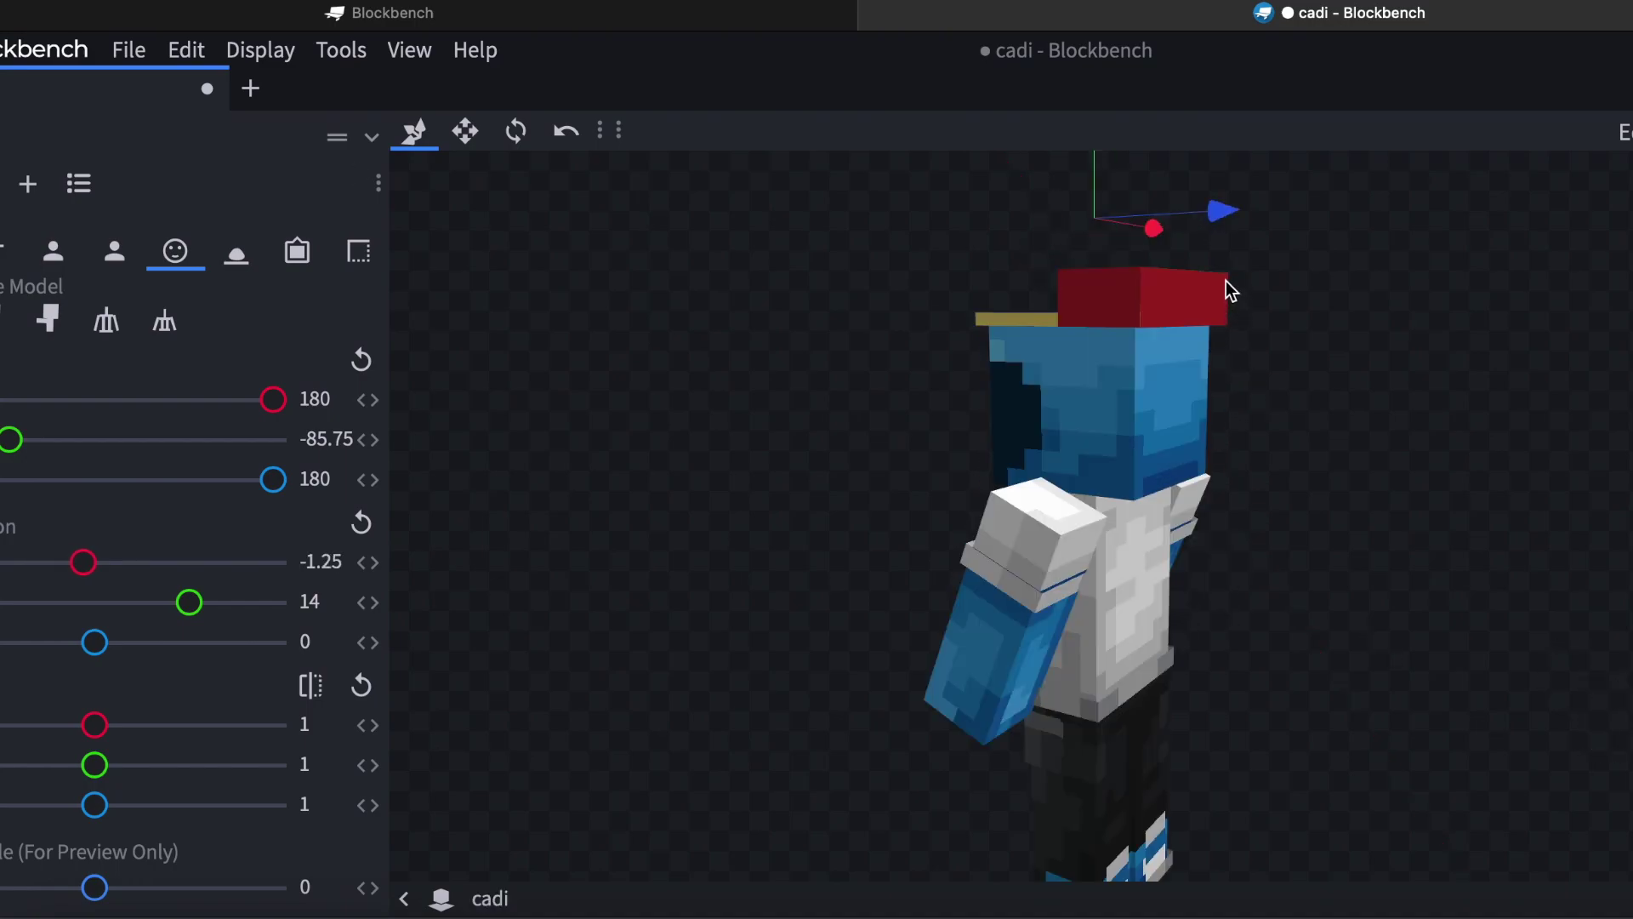
{"action": "left_click_drag", "start_coordinate": [1220, 210], "coordinate": [1180, 212]}
{"action": "left_click_drag", "start_coordinate": [1370, 476], "coordinate": [1632, 400]}
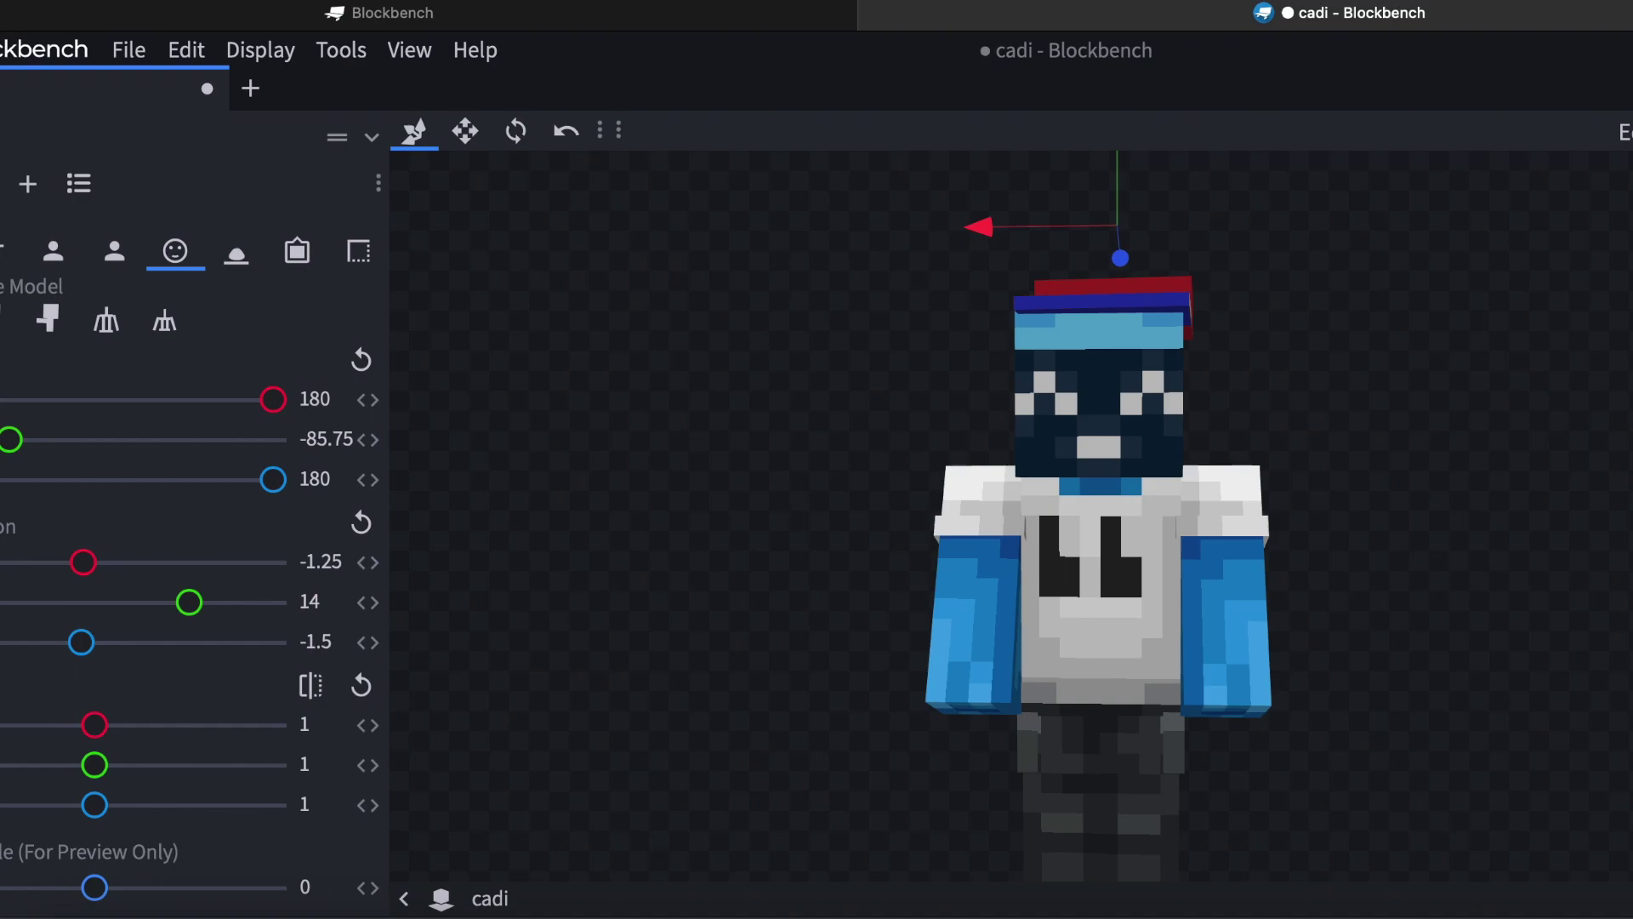
{"action": "left_click_drag", "start_coordinate": [1301, 456], "coordinate": [1305, 464]}
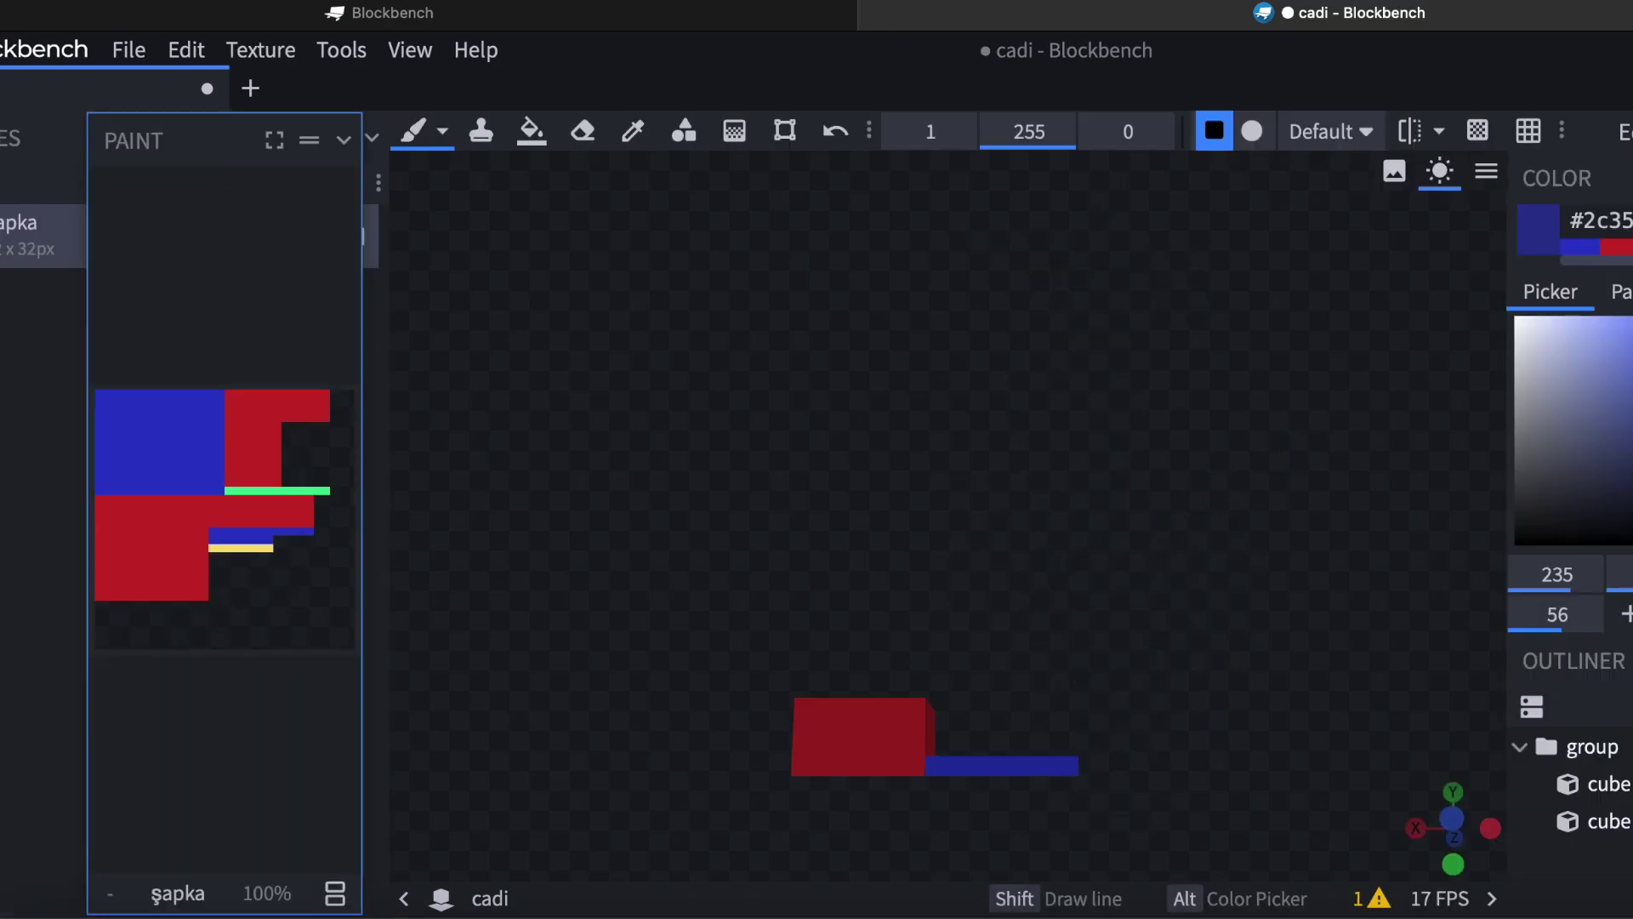
Return to paint mode and fill the brim's yellow side face with dark blue using the Paint Bucket.
{"action": "mouse_move", "coordinate": [1121, 605]}
{"action": "left_mouse_down"}
{"action": "mouse_move", "coordinate": [941, 645]}
{"action": "mouse_move", "coordinate": [755, 576]}
{"action": "left_mouse_up"}
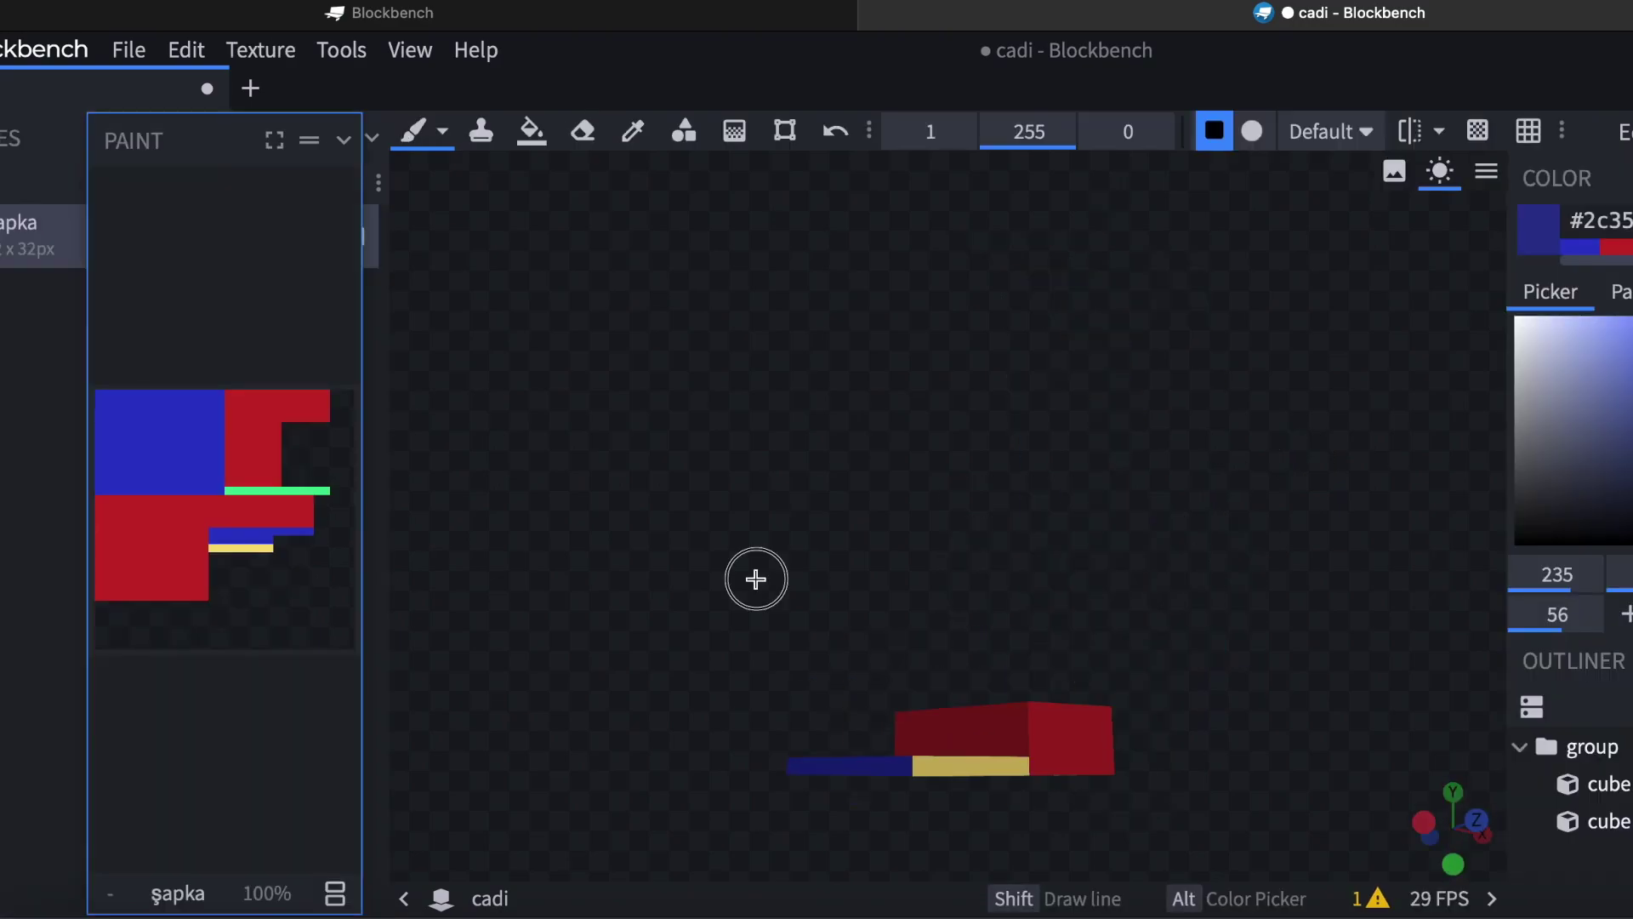
{"action": "left_click", "coordinate": [532, 130]}
{"action": "left_click", "coordinate": [970, 768]}
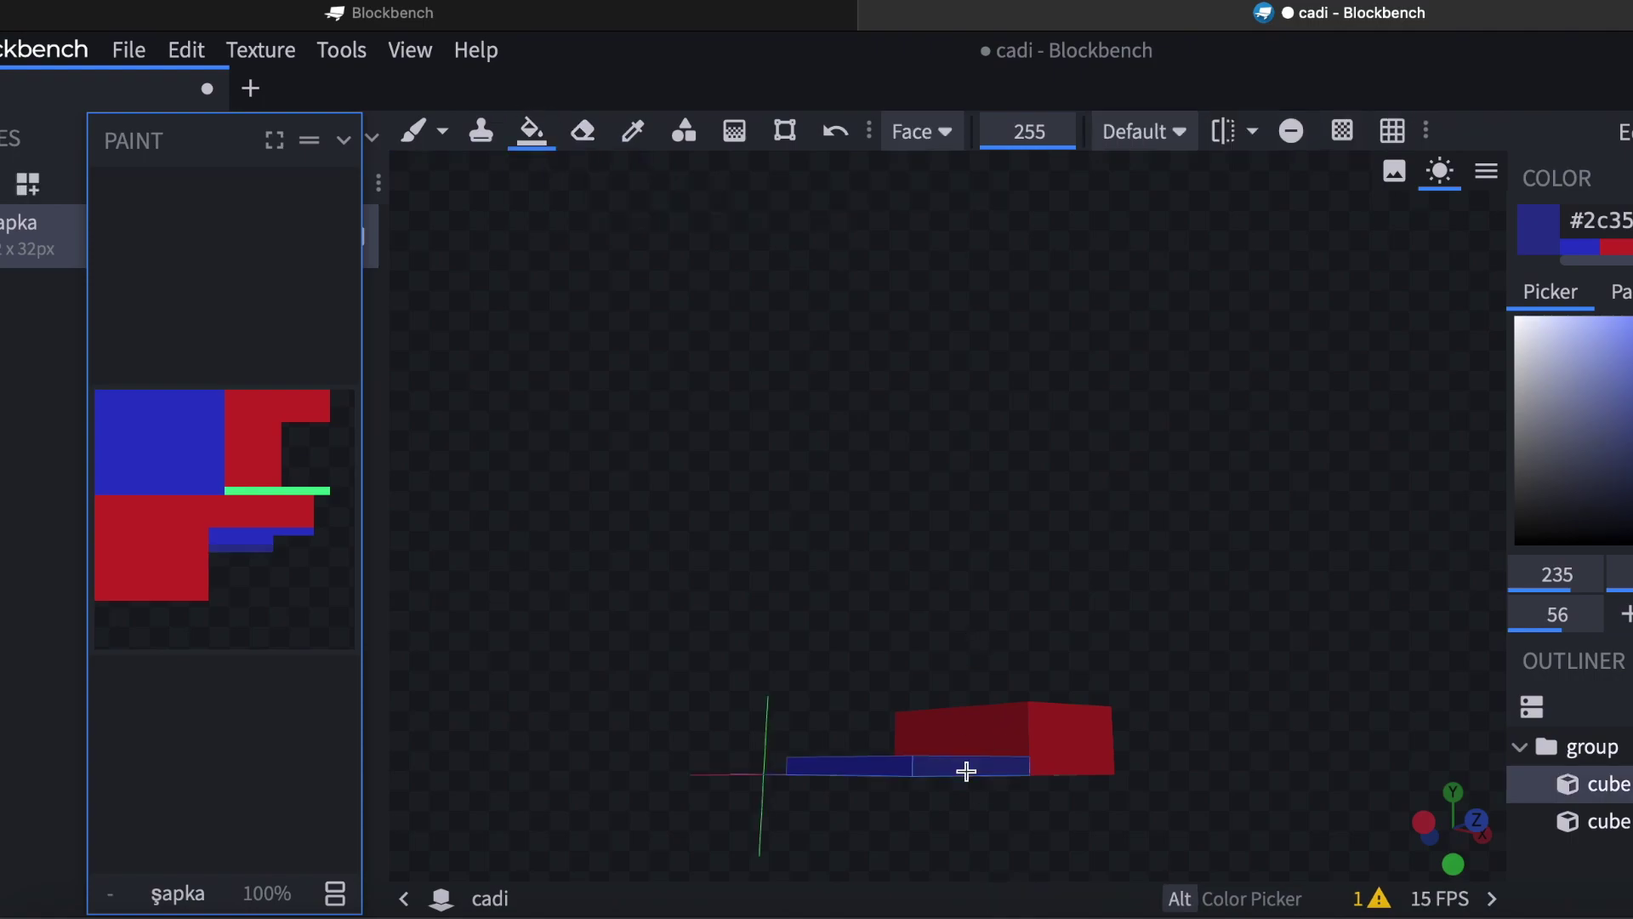
{"action": "left_click_drag", "start_coordinate": [966, 770], "coordinate": [1149, 642]}
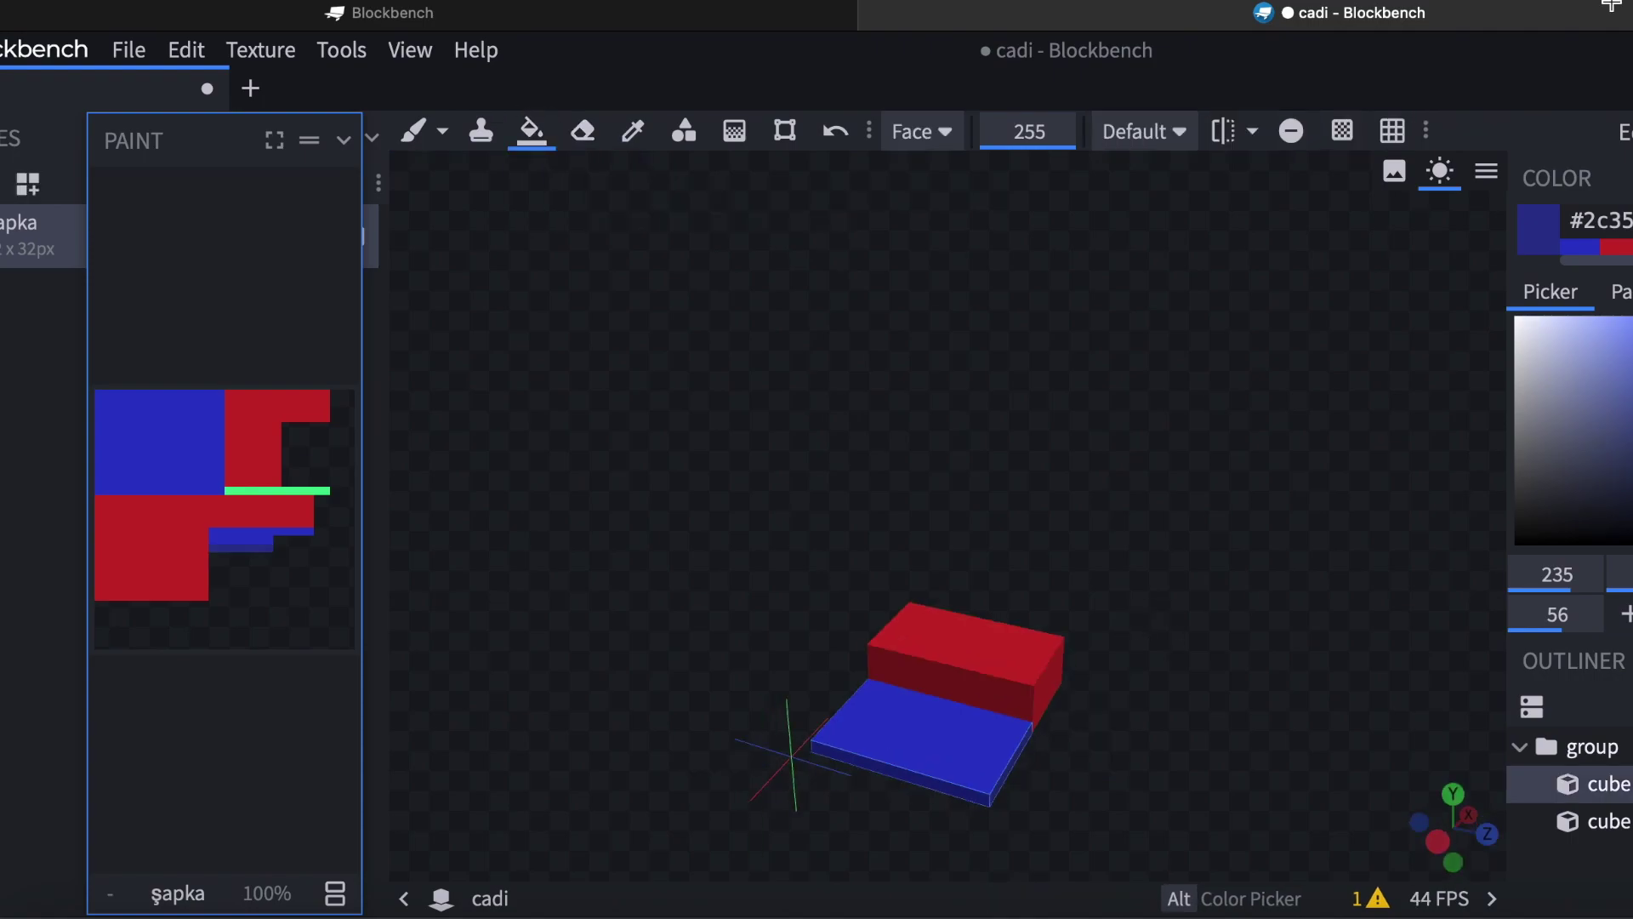
Rotate the hat to 83.75 about Y in the GUI display slot and preview it in the full inventory and HUD.
{"action": "key", "text": "3"}
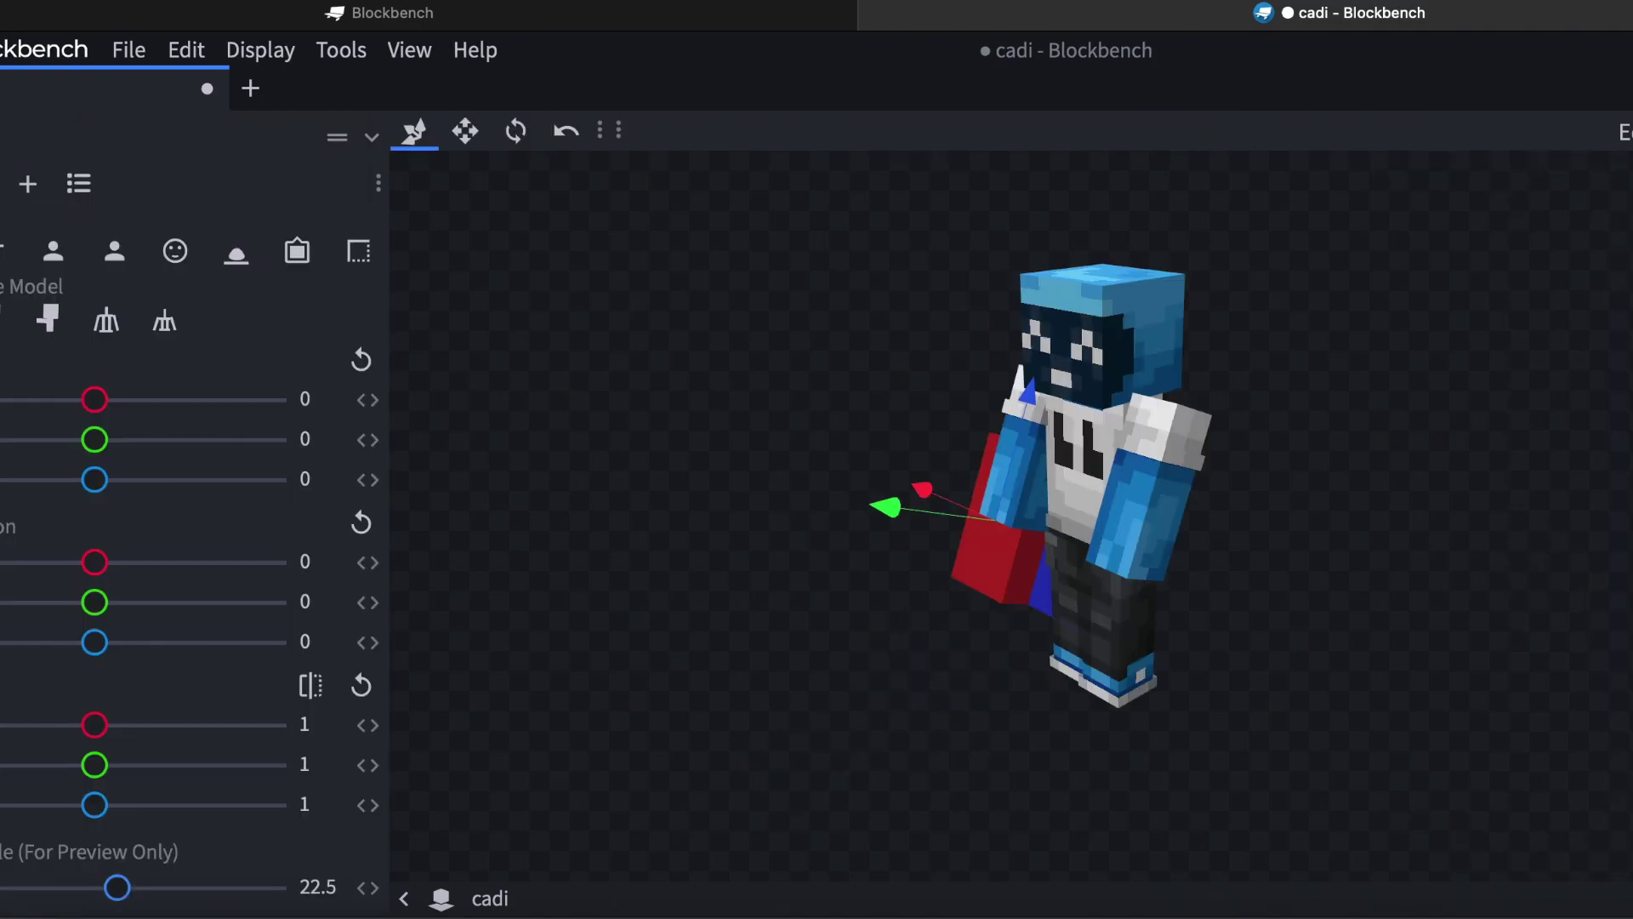
{"action": "left_click", "coordinate": [297, 251]}
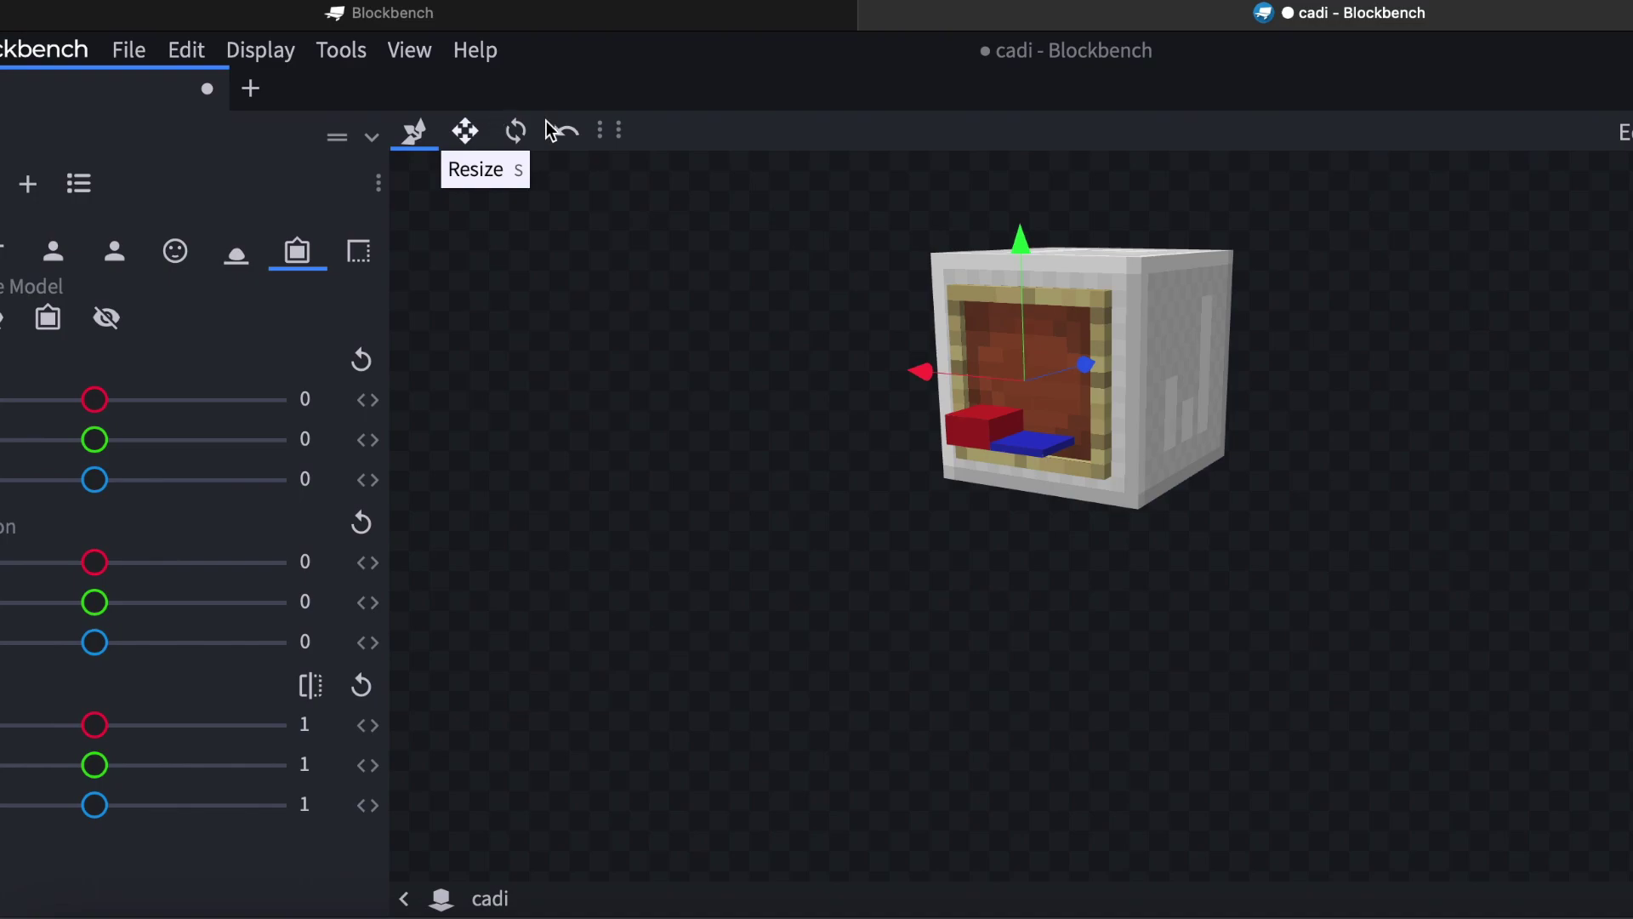
{"action": "left_click", "coordinate": [358, 251]}
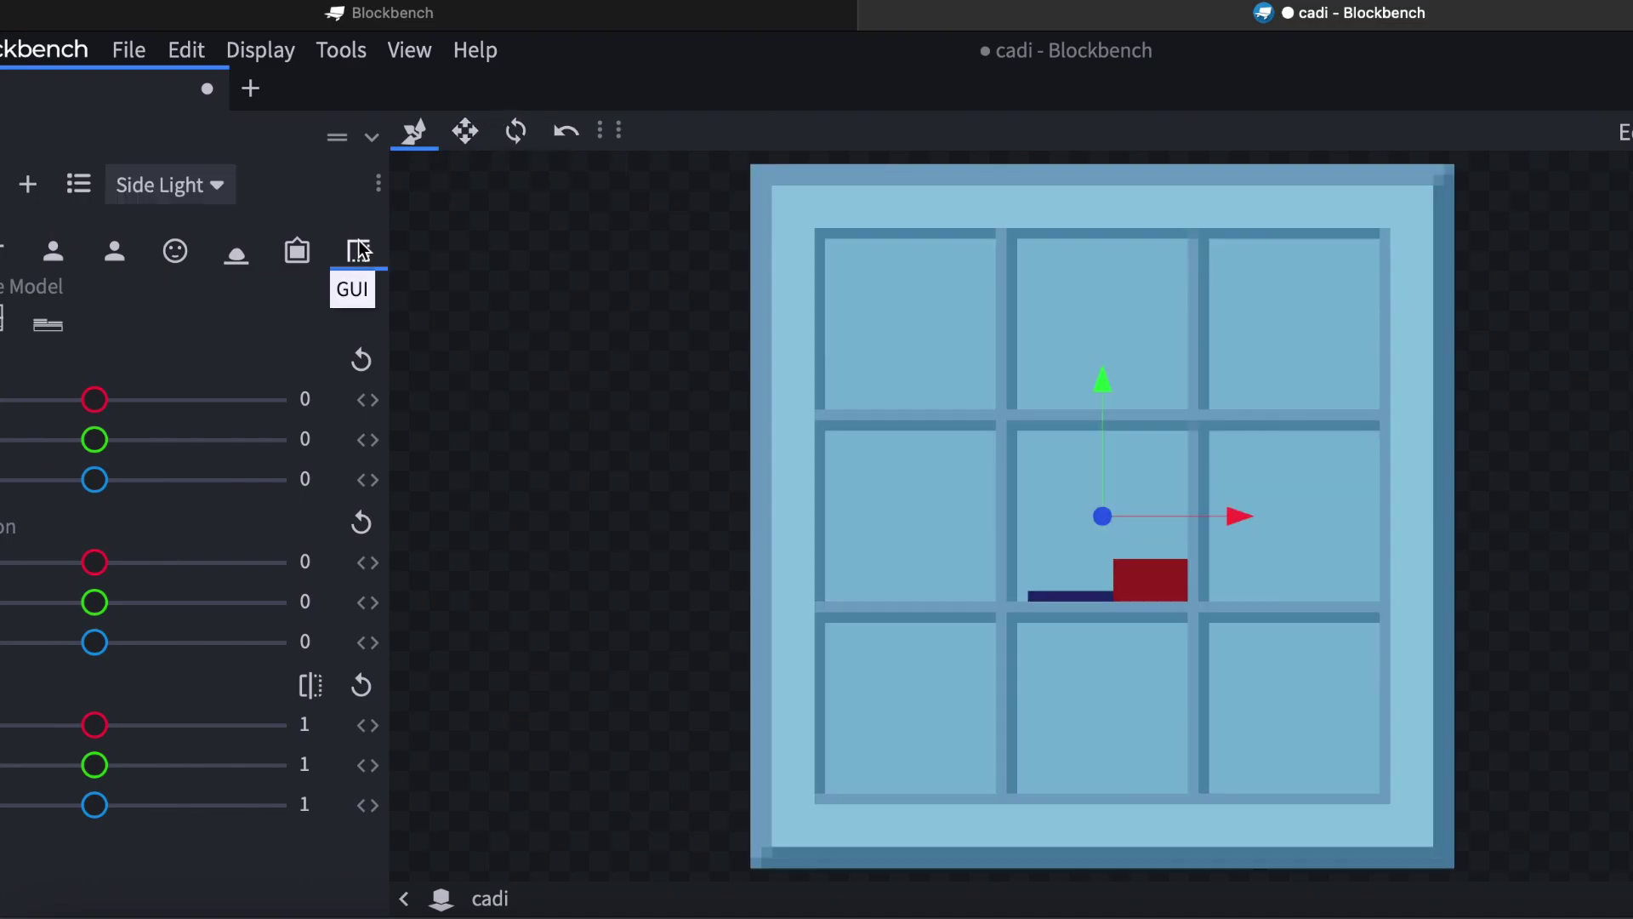
{"action": "left_click", "coordinate": [515, 130]}
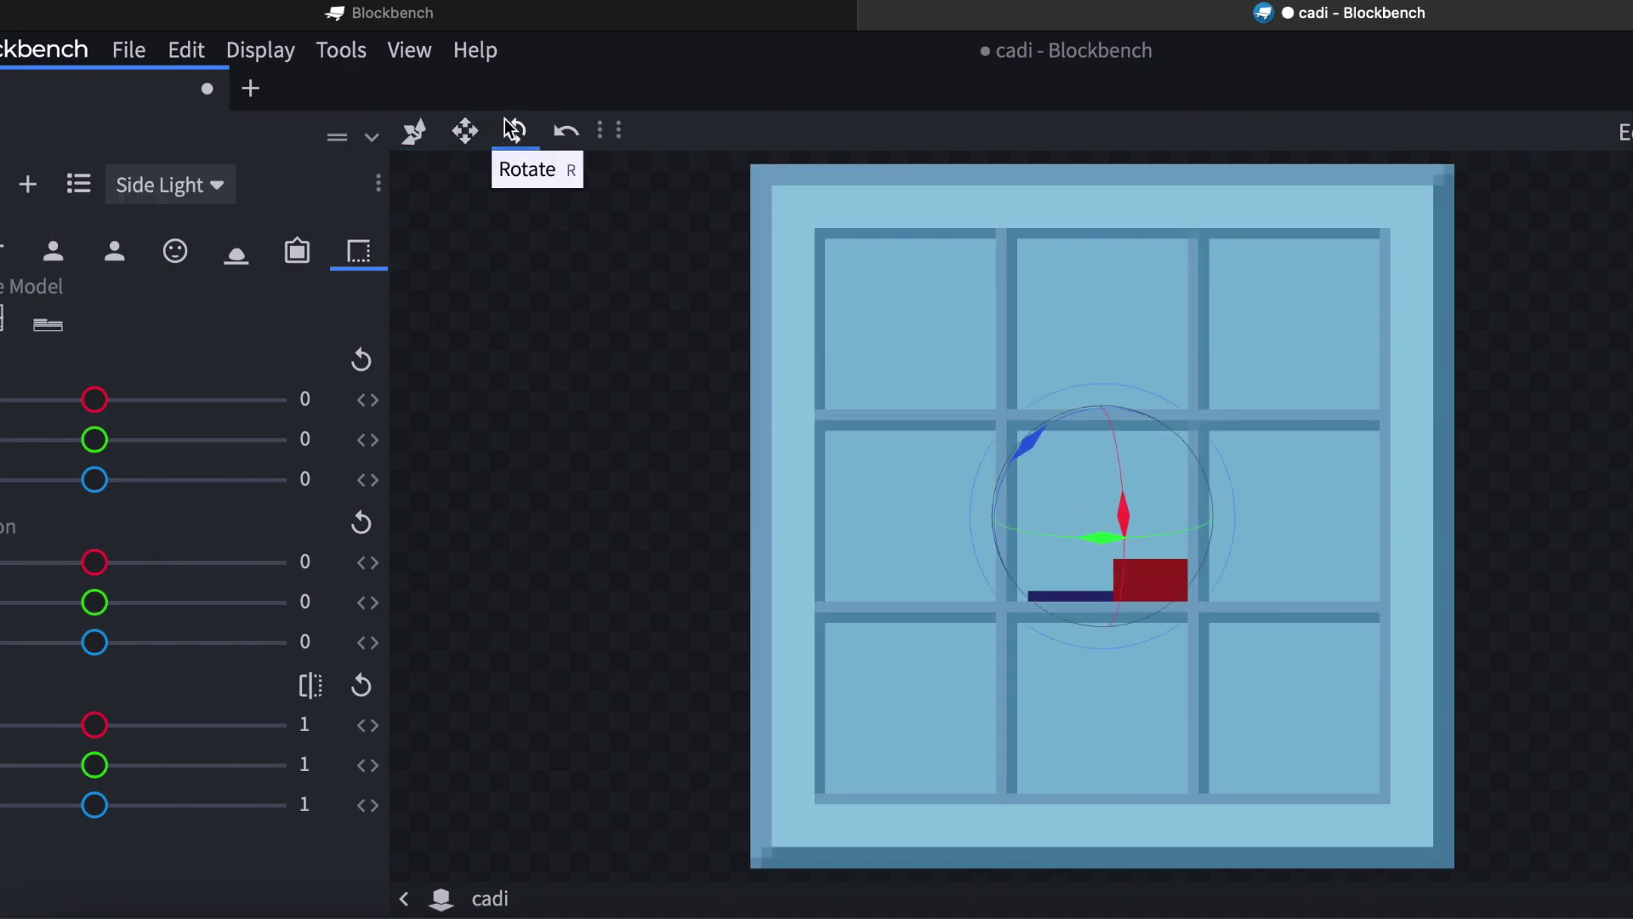
{"action": "left_click_drag", "start_coordinate": [1107, 539], "coordinate": [1340, 531]}
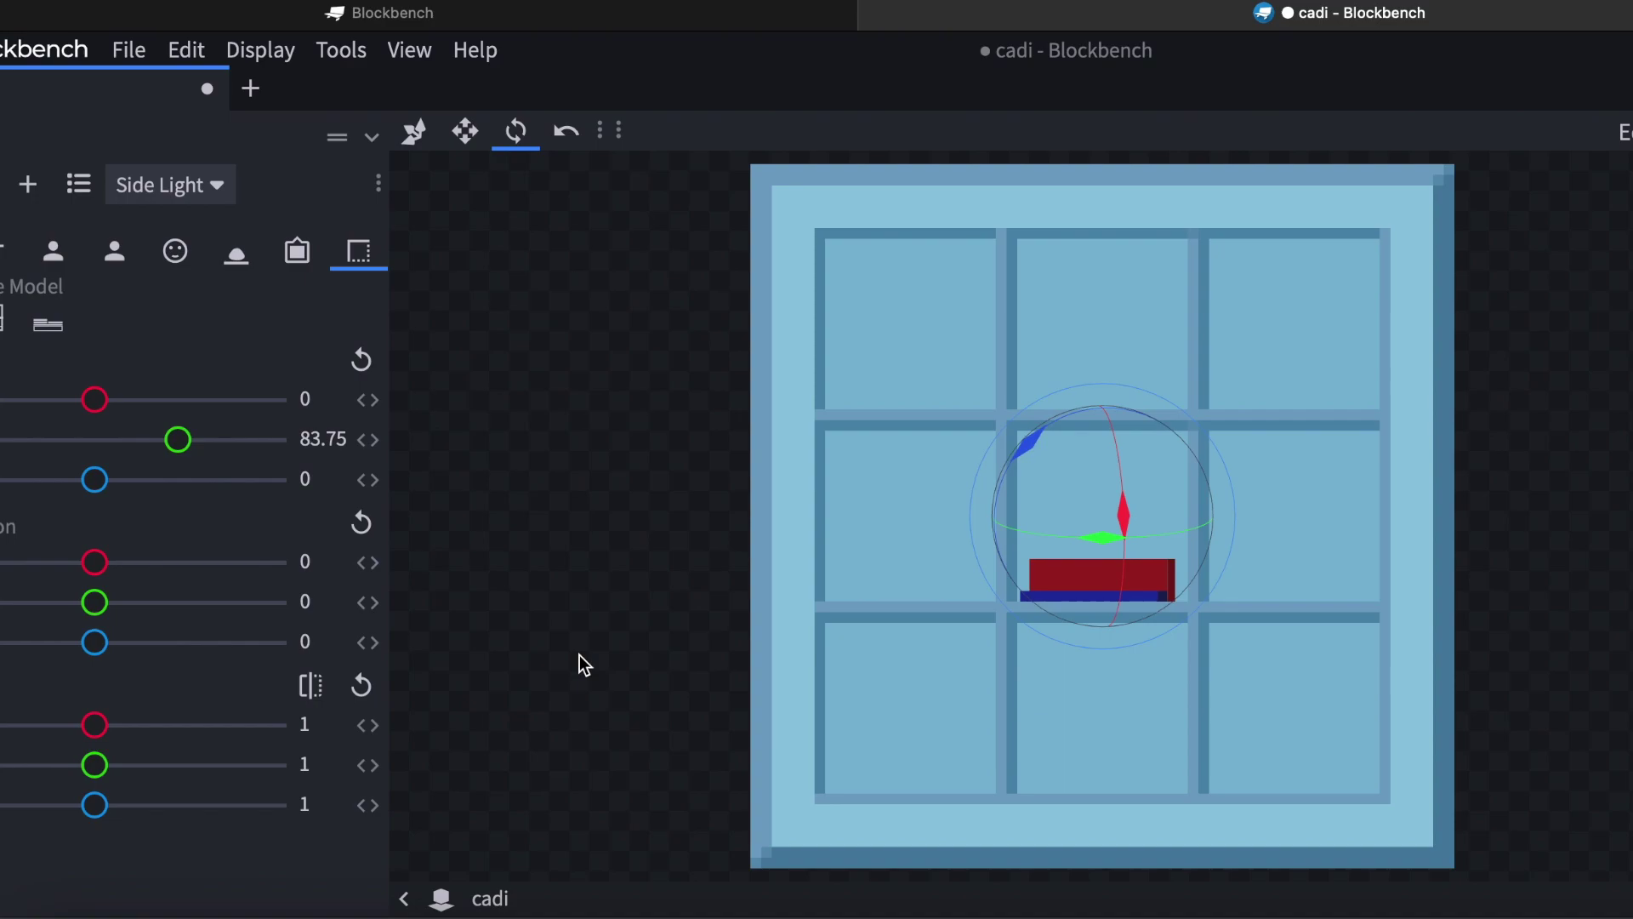
{"action": "left_click", "coordinate": [15, 336]}
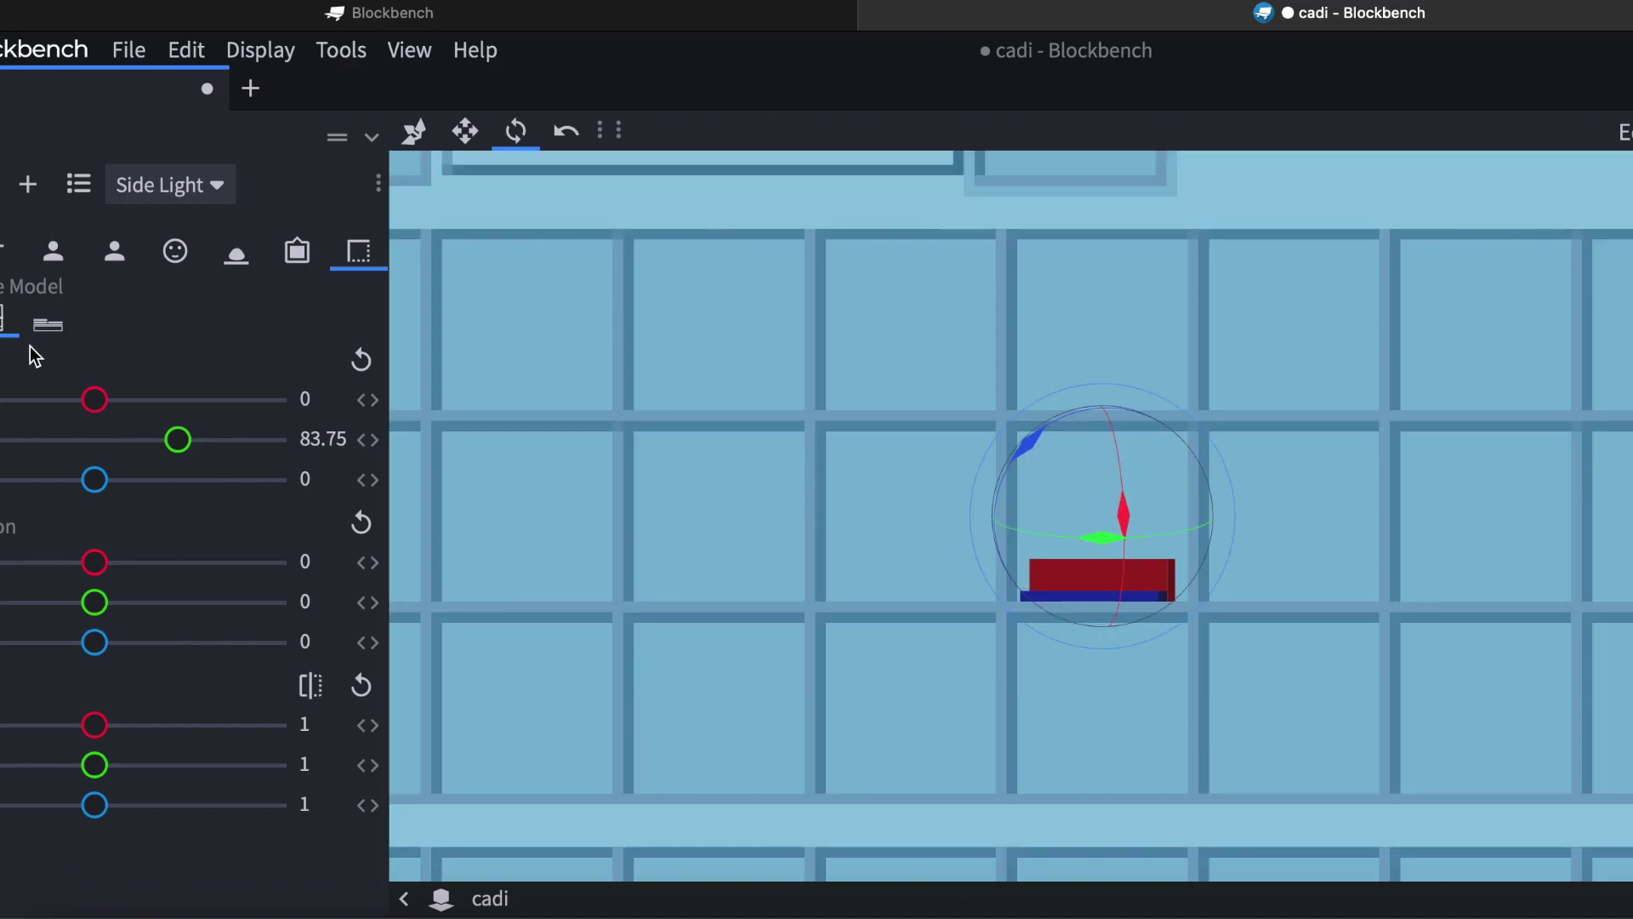
{"action": "left_click", "coordinate": [49, 326]}
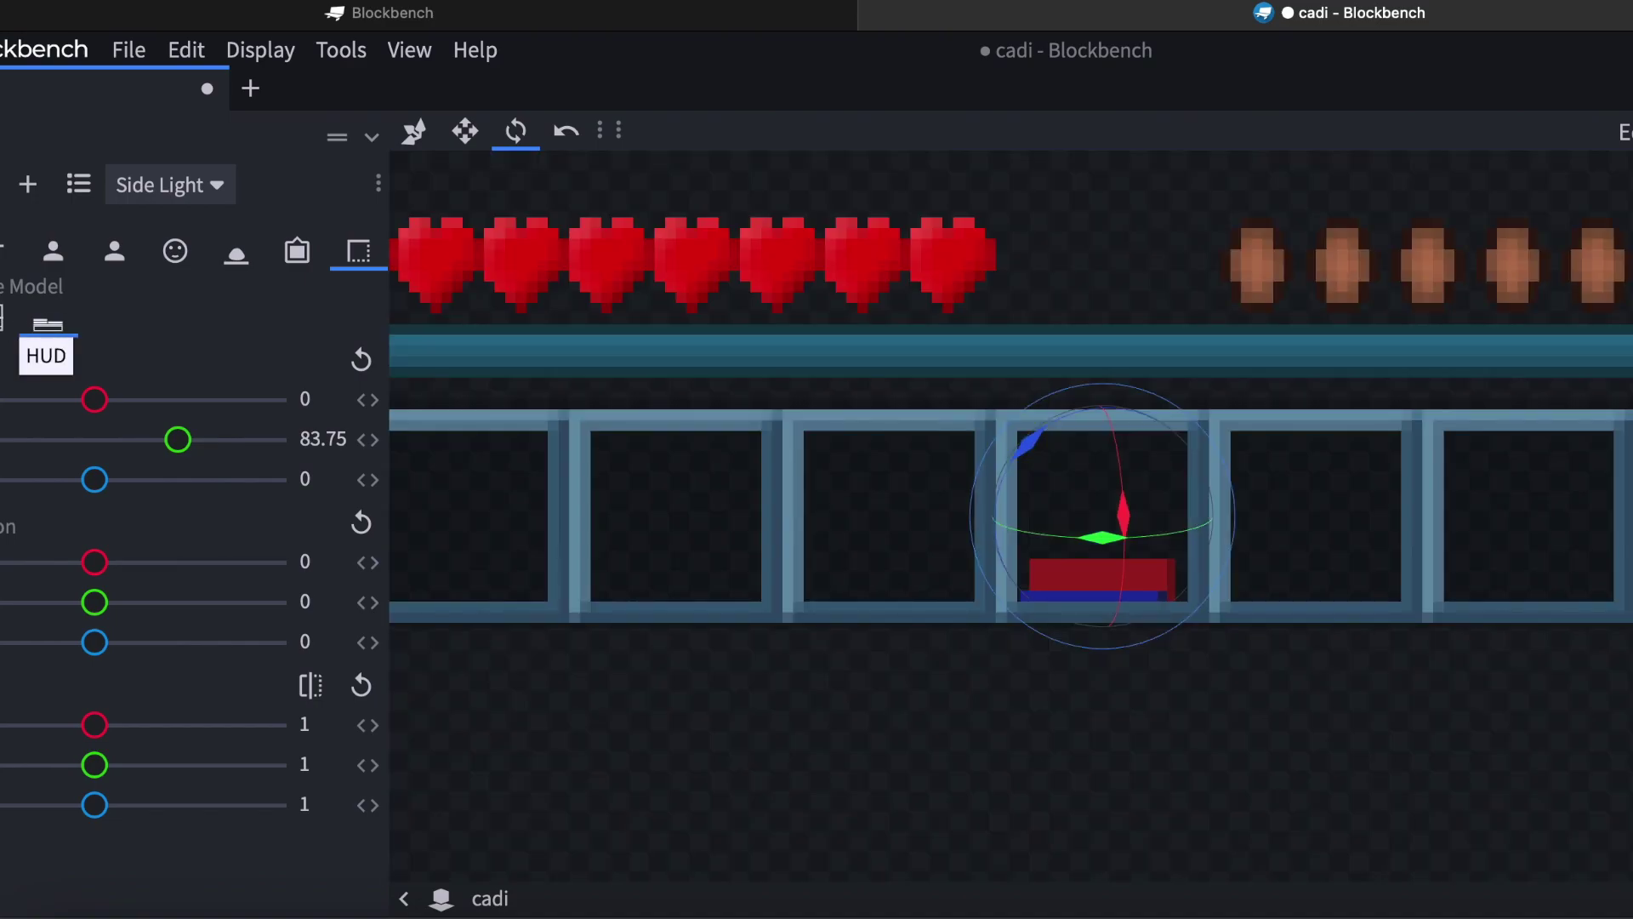
In the Ground display slot, raise the hat above the block to Y translation 4.5.
{"action": "left_click", "coordinate": [222, 257]}
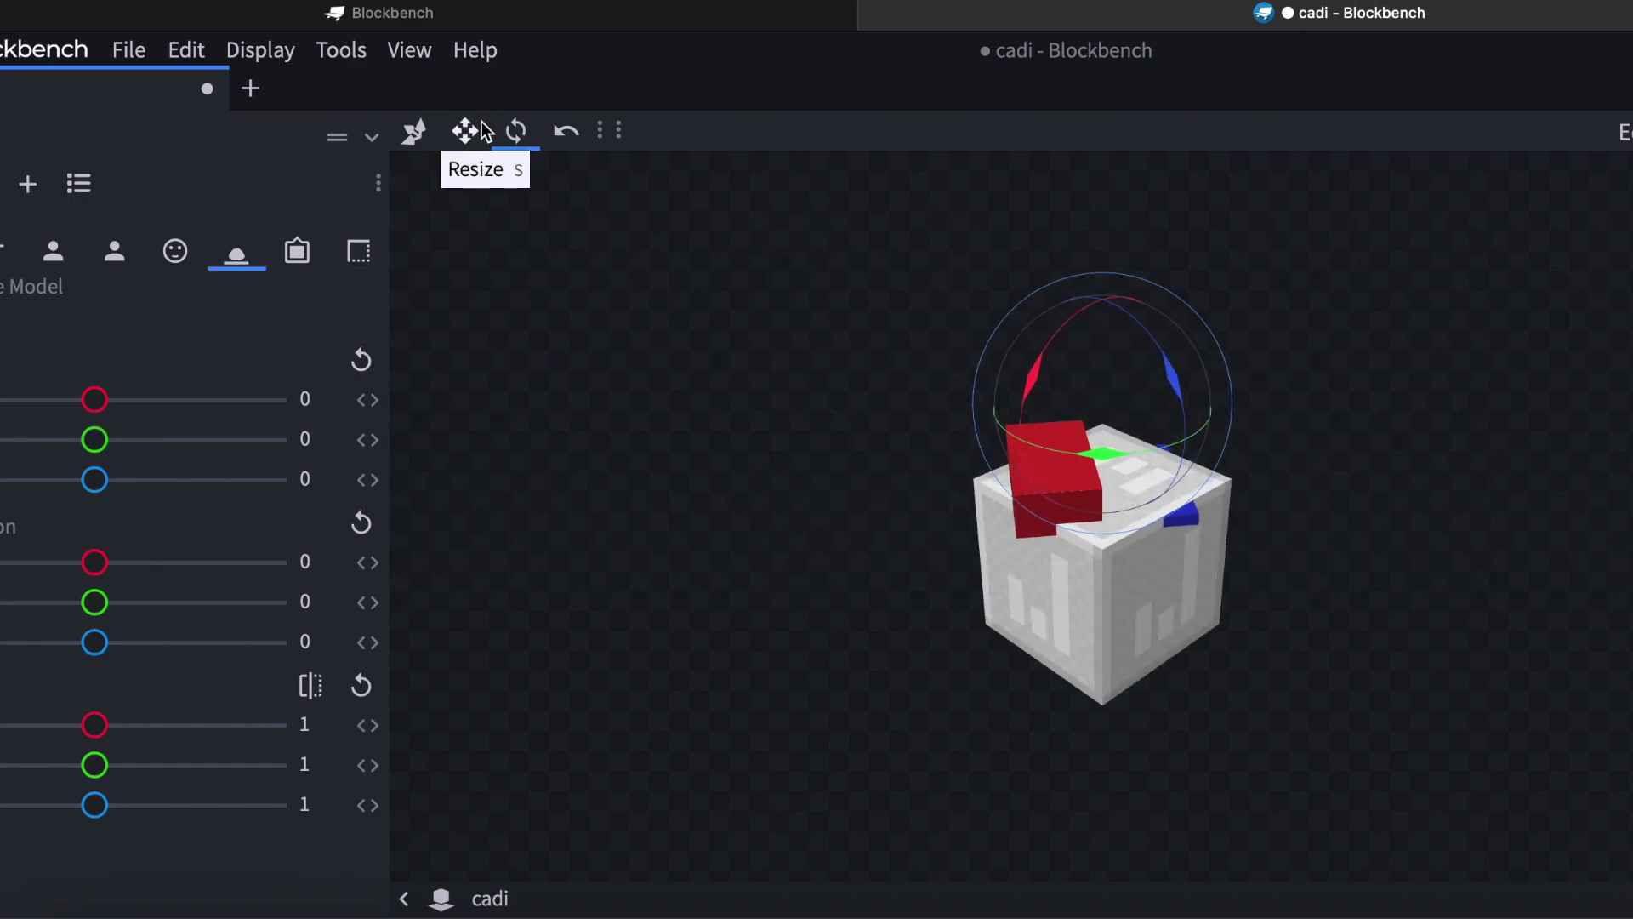
{"action": "left_click", "coordinate": [414, 132]}
{"action": "left_click_drag", "start_coordinate": [1115, 315], "coordinate": [1550, 304]}
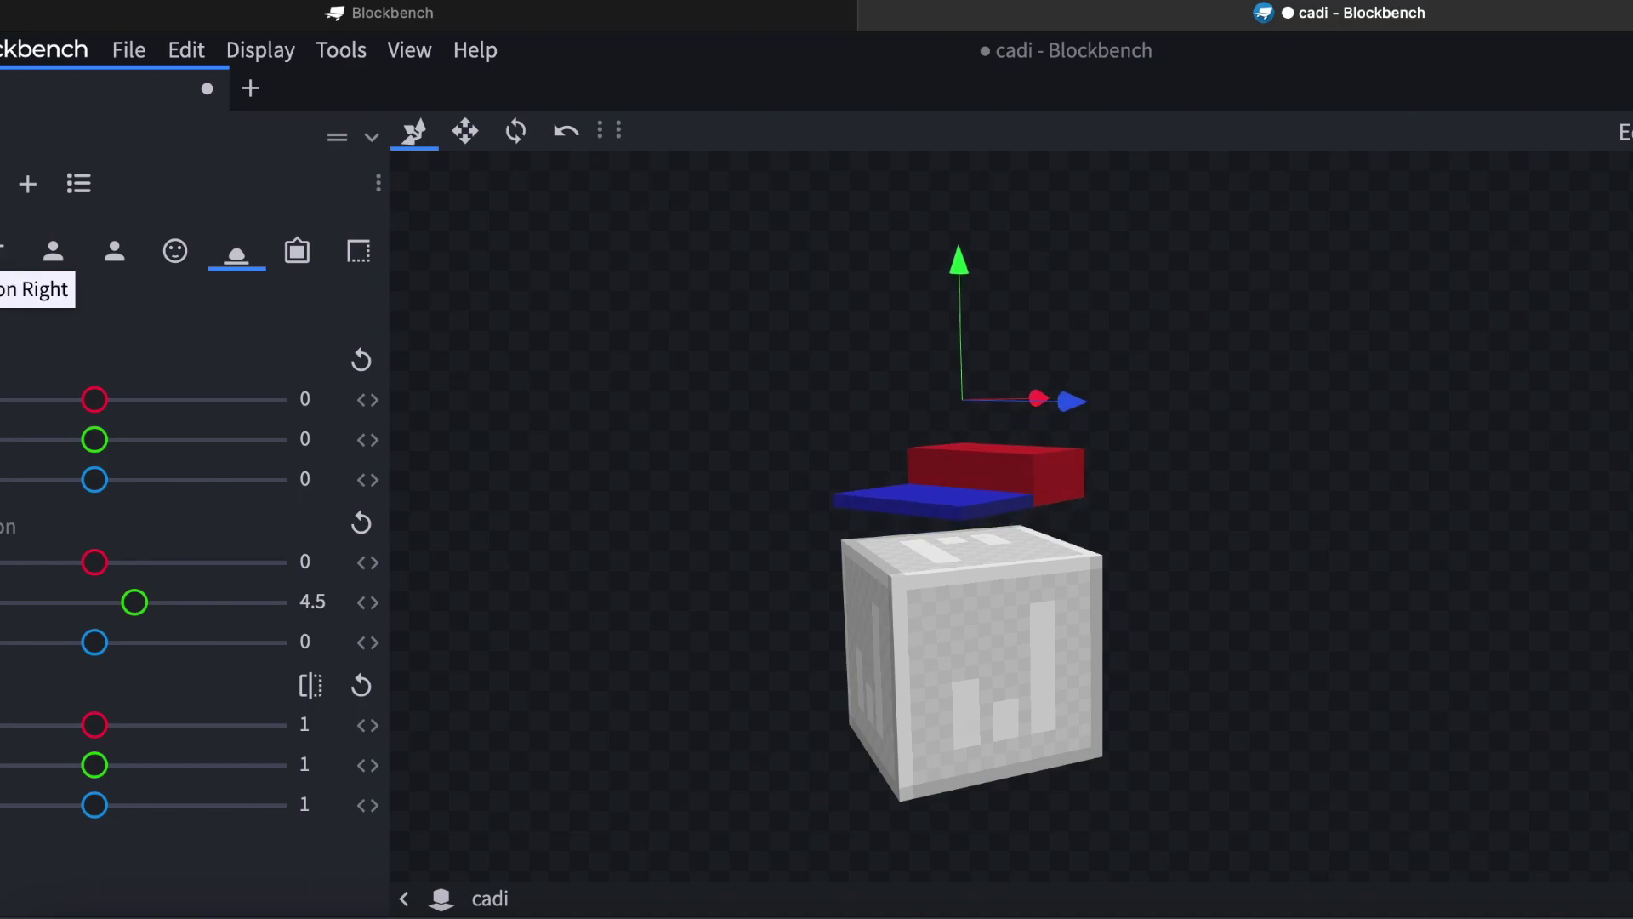
Examine how the hat sits in the Head display slot on the small armor stand, armor stand and baby zombie.
{"action": "left_click", "coordinate": [3, 251]}
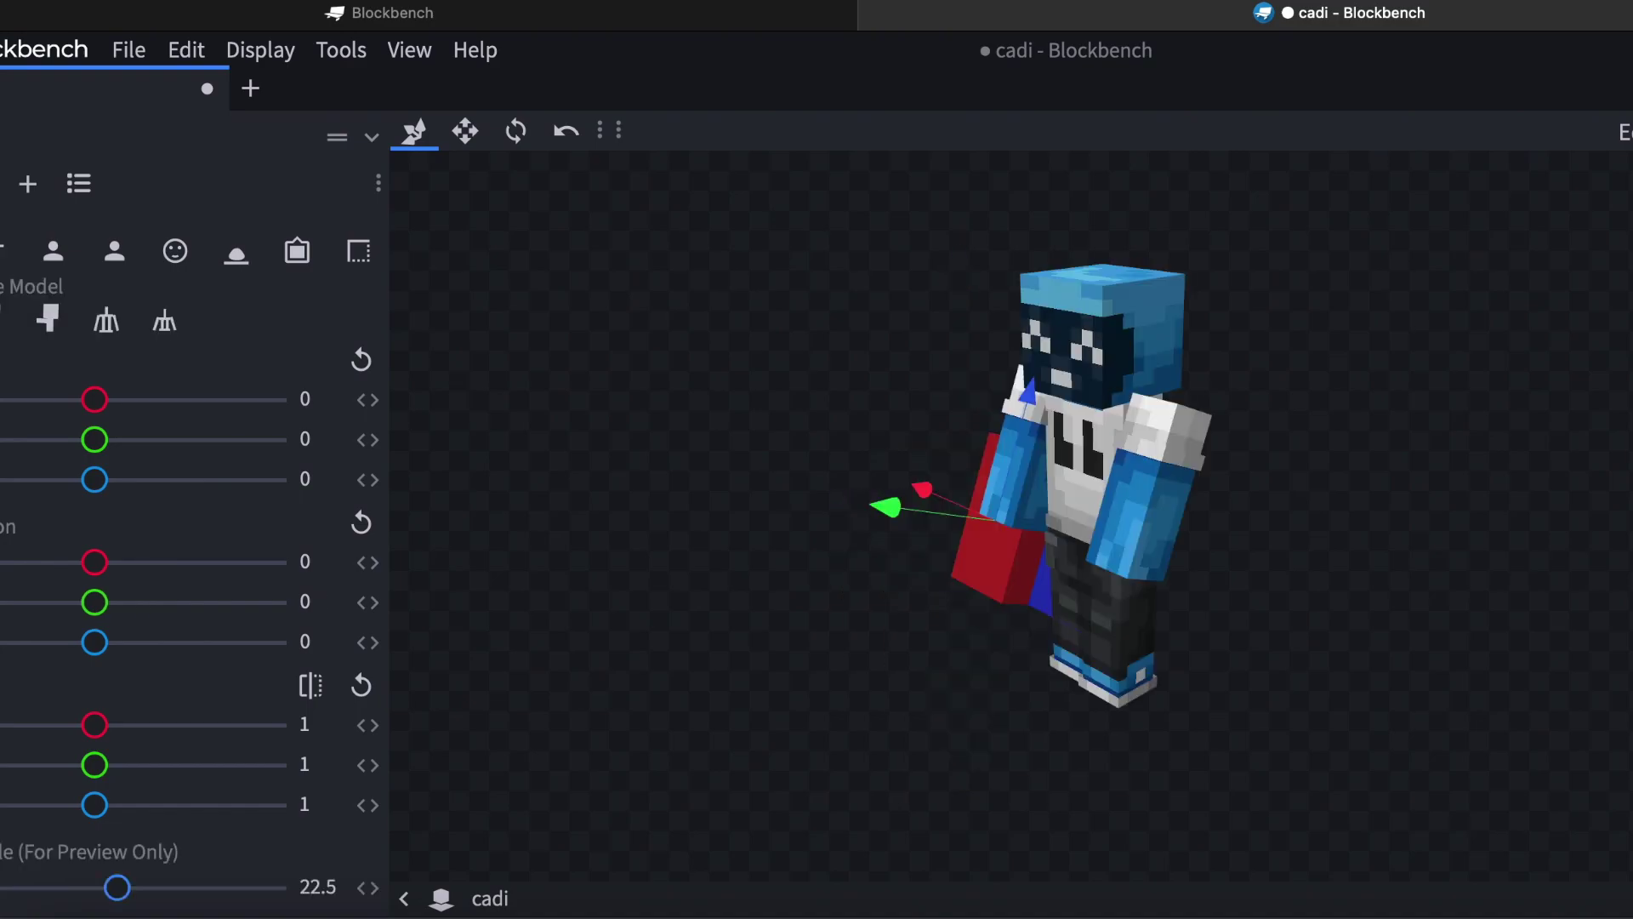
{"action": "left_click", "coordinate": [150, 316]}
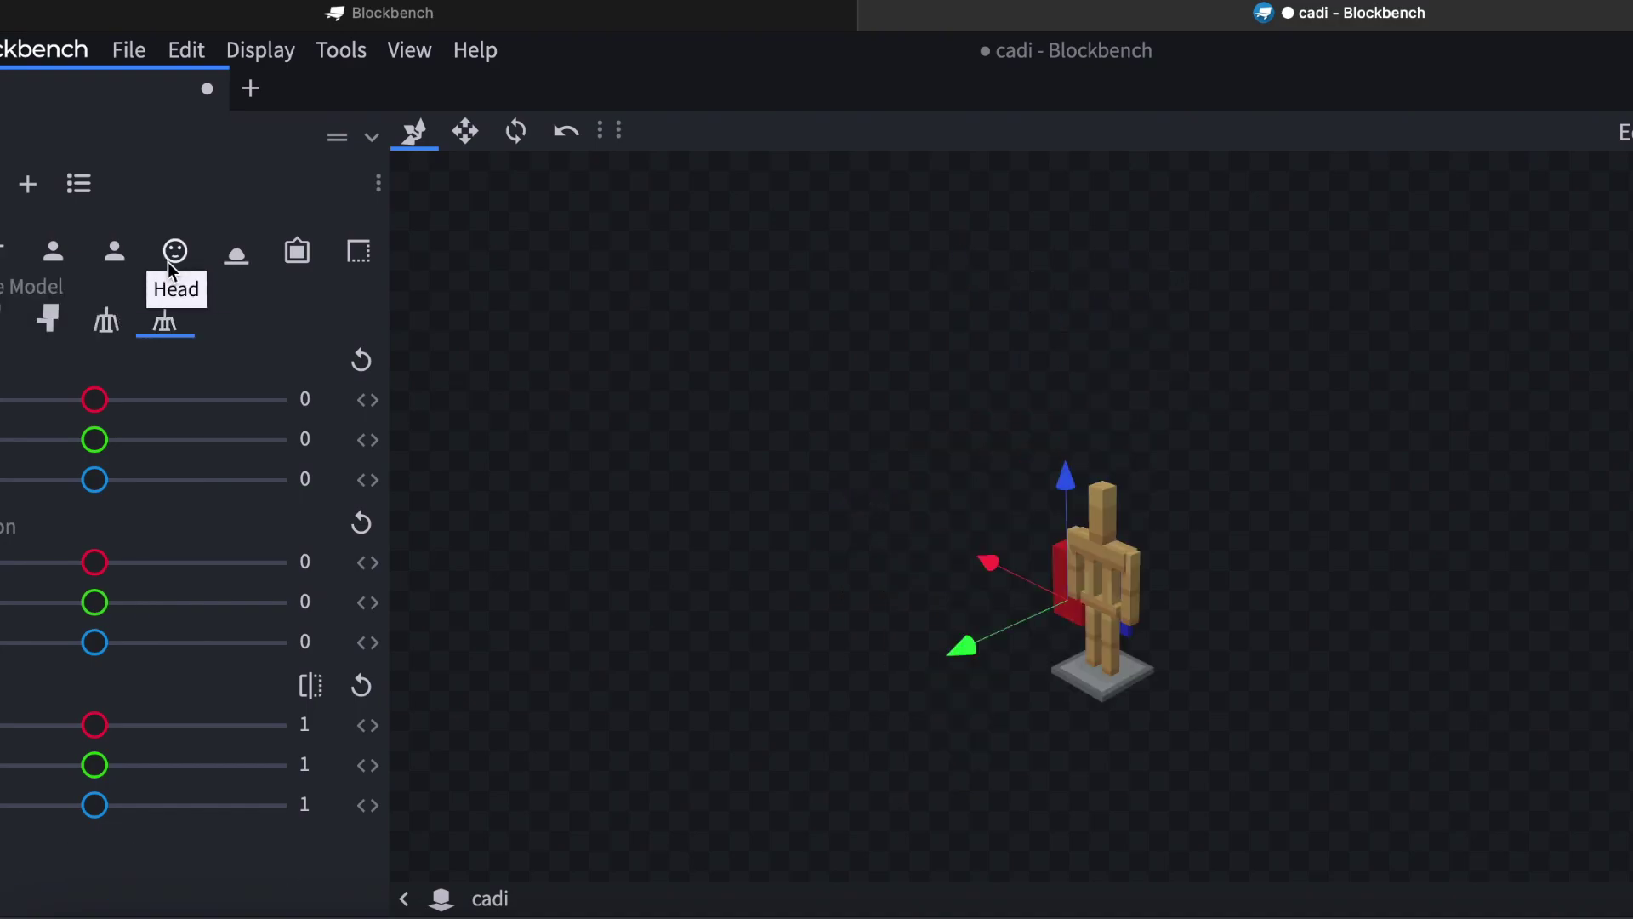
{"action": "left_click", "coordinate": [170, 262]}
{"action": "left_click", "coordinate": [164, 324]}
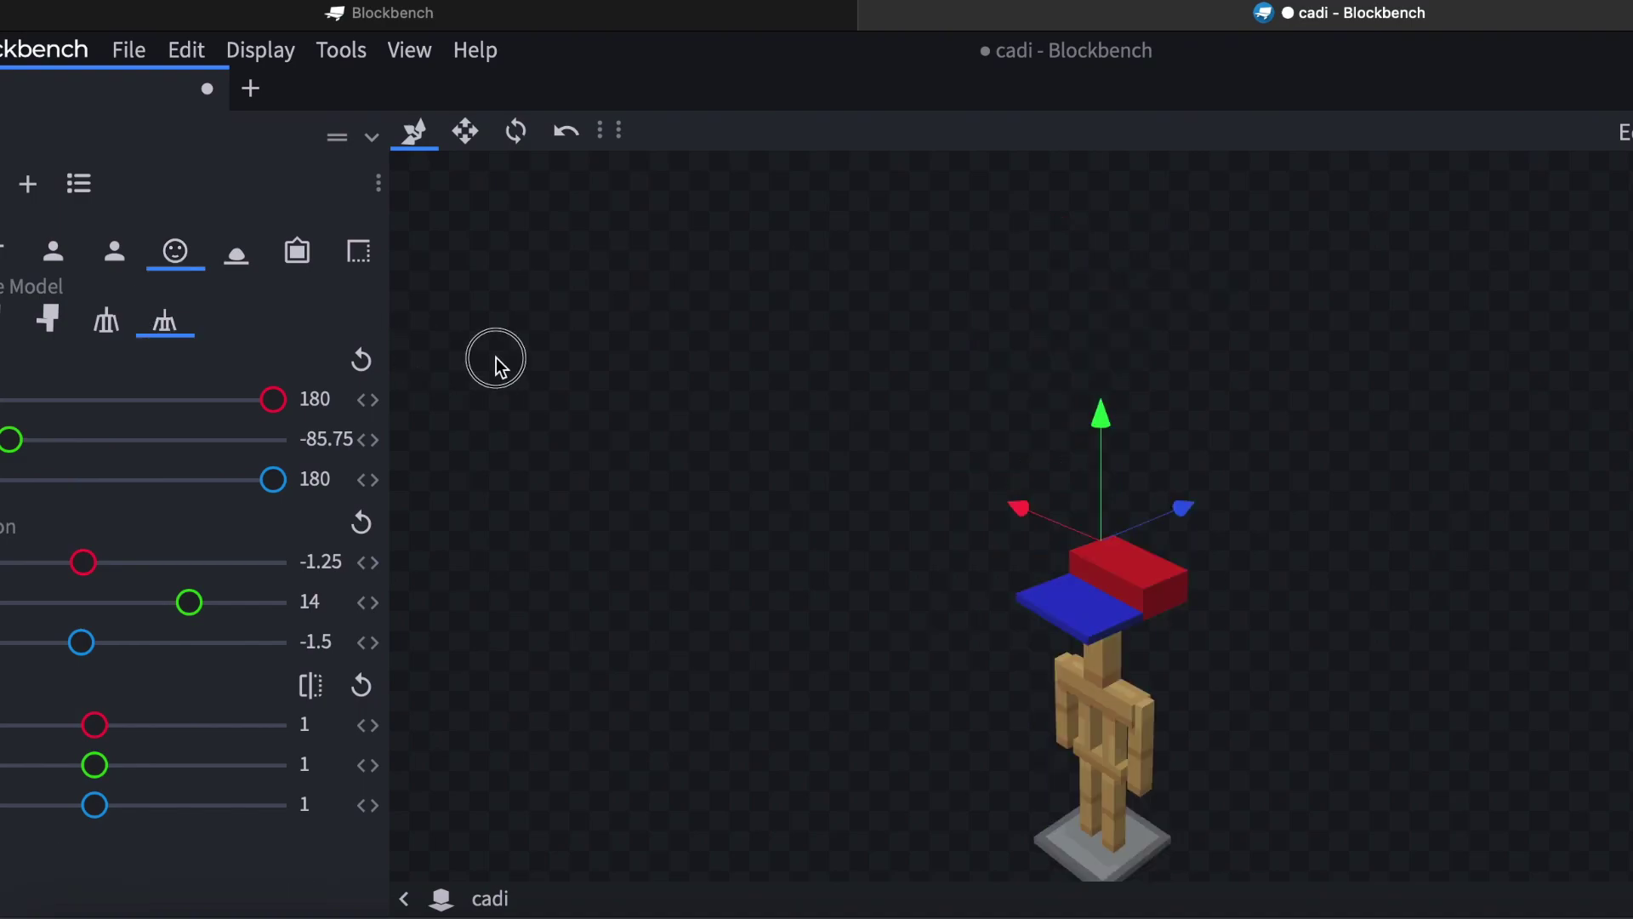
{"action": "left_click_drag", "start_coordinate": [497, 357], "coordinate": [570, 308]}
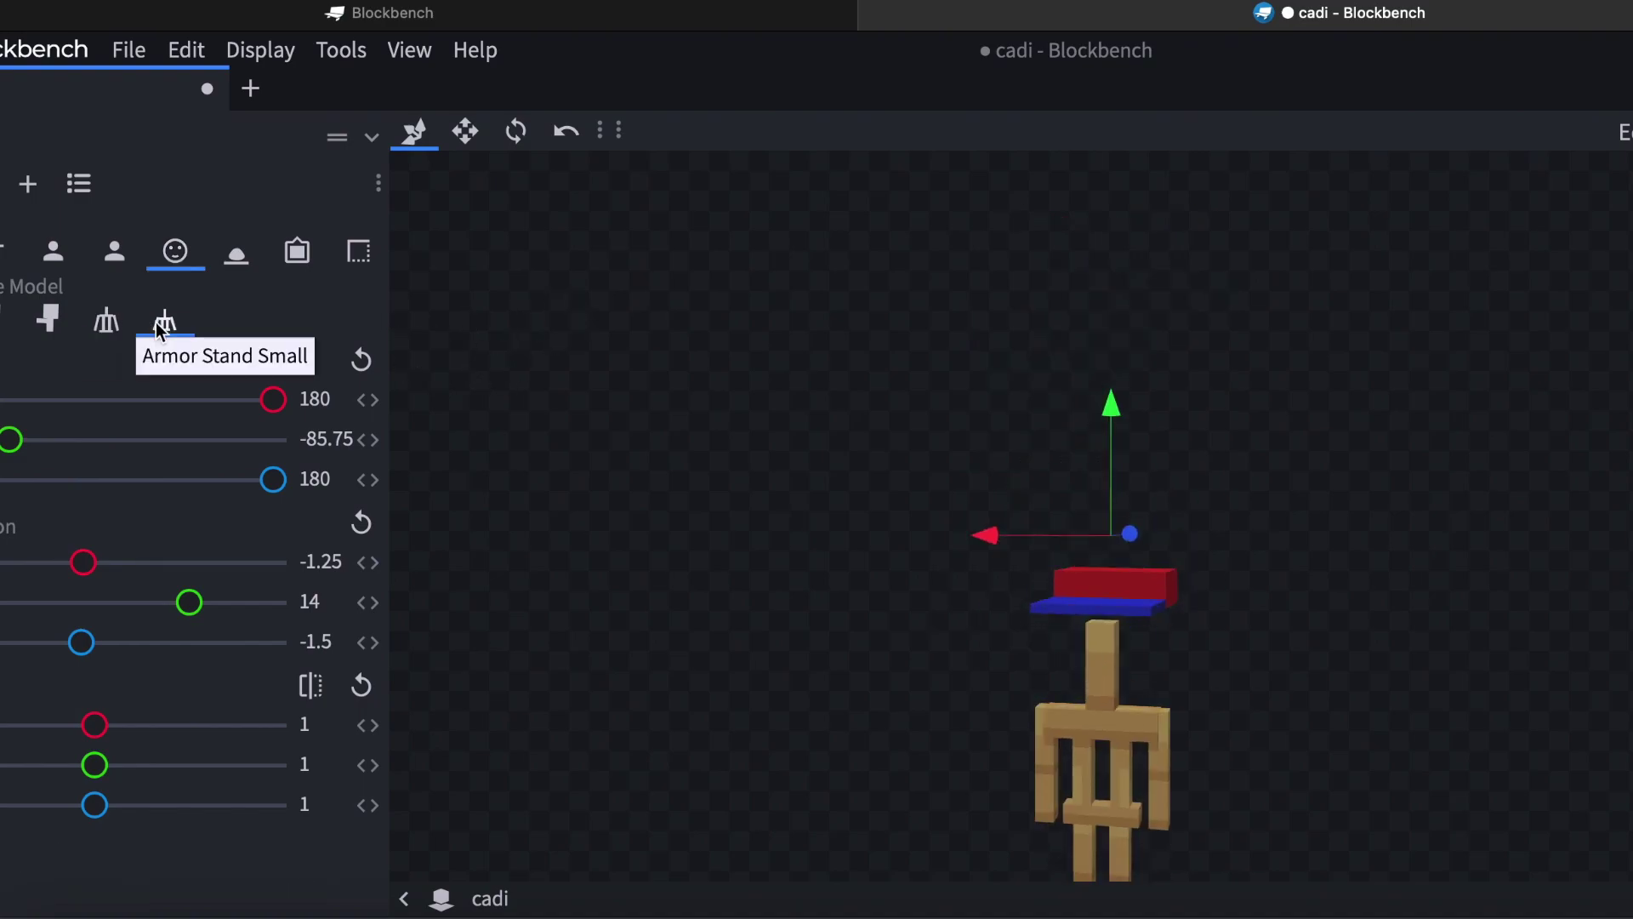
{"action": "left_click", "coordinate": [95, 320]}
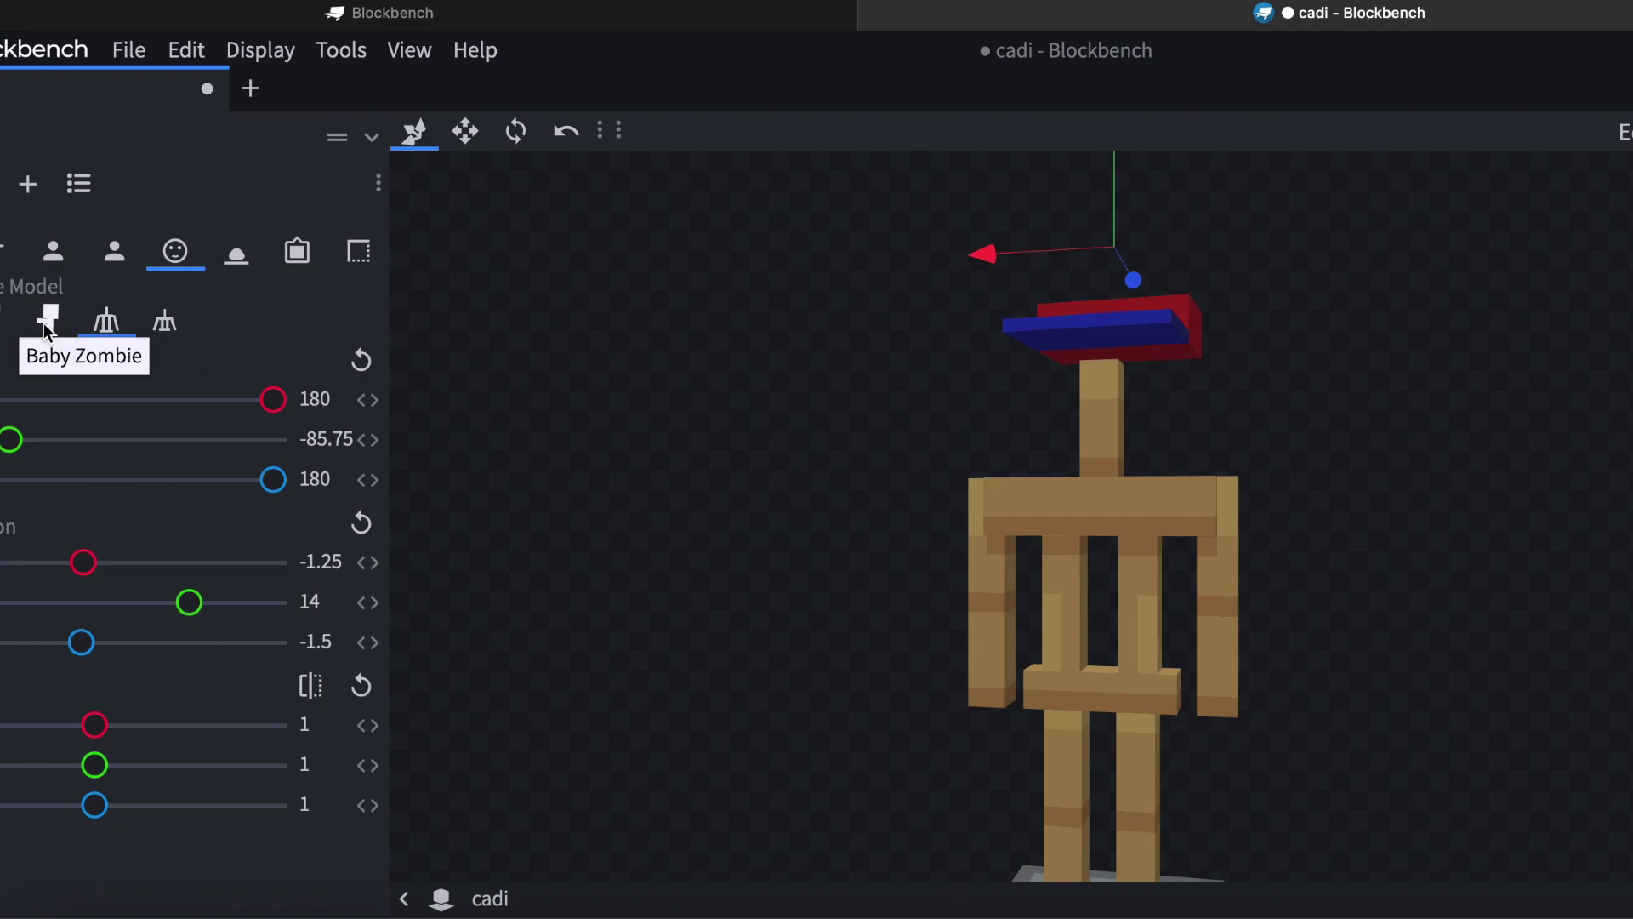
{"action": "left_click_drag", "start_coordinate": [720, 517], "coordinate": [713, 528]}
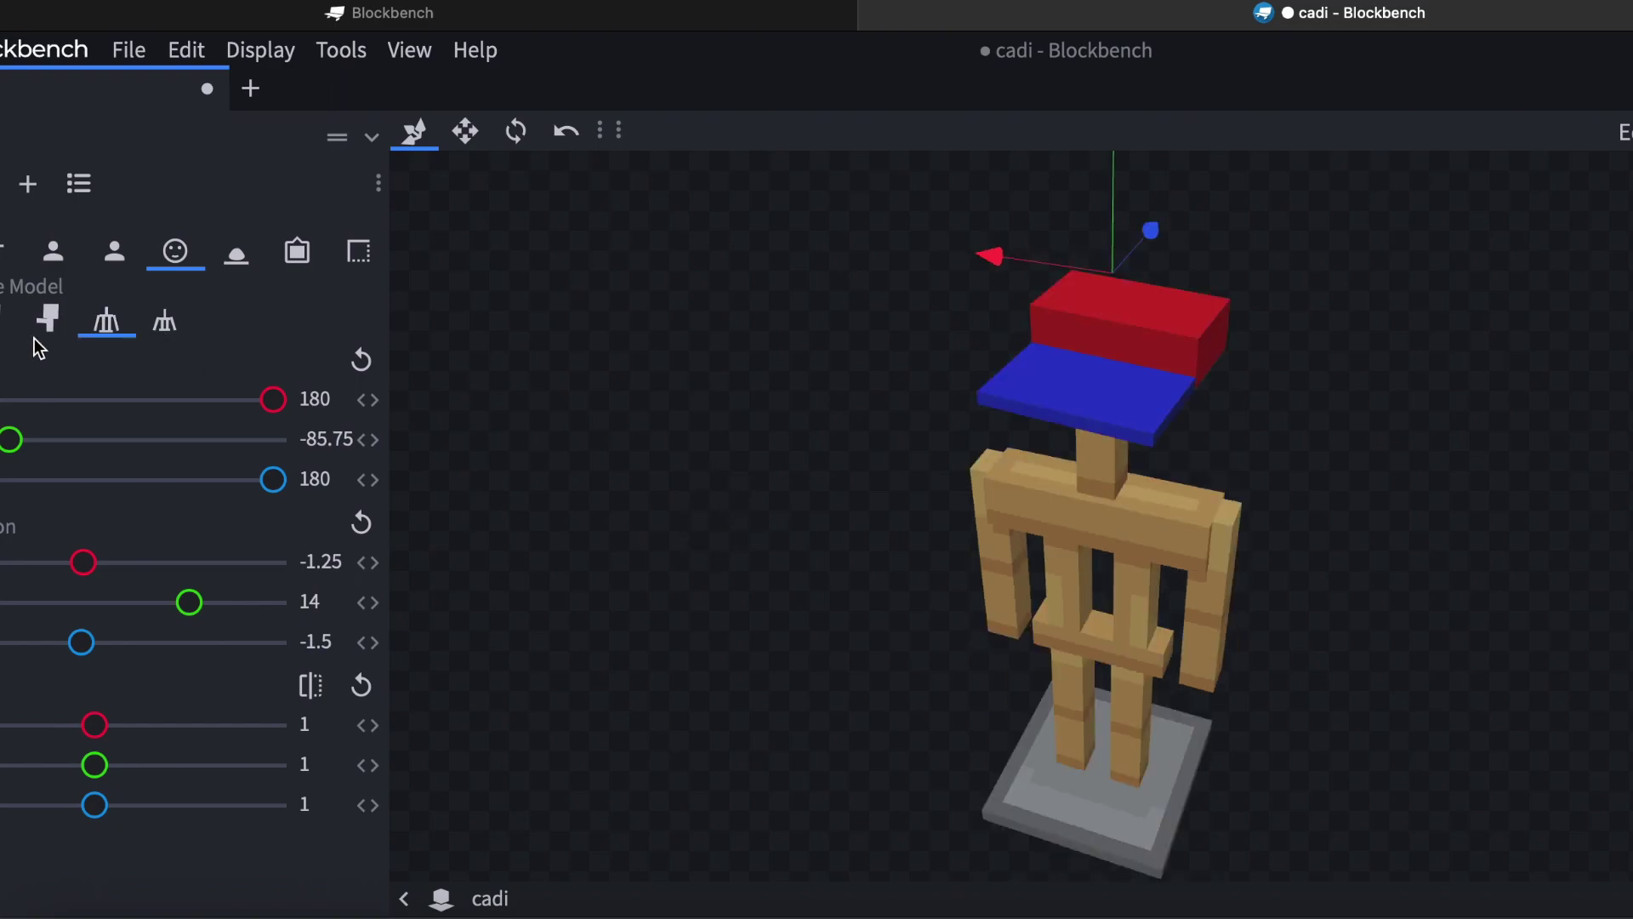
{"action": "left_click", "coordinate": [53, 319]}
{"action": "left_click_drag", "start_coordinate": [948, 565], "coordinate": [837, 490]}
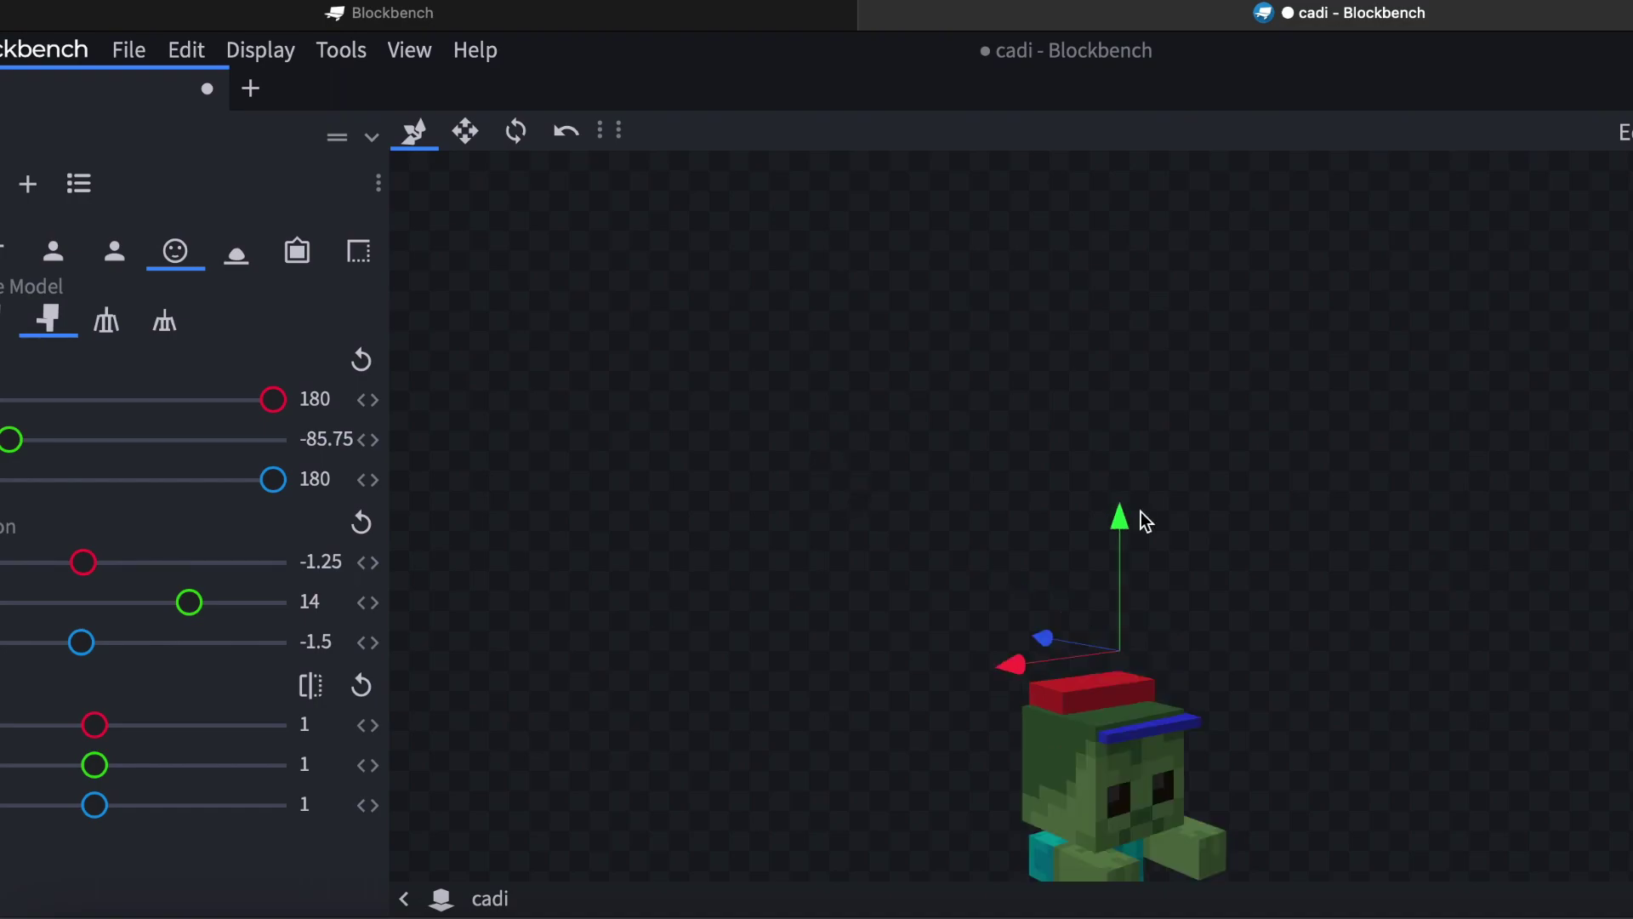
Preview the hat on the full-size zombie in the Head display slot from a slightly raised angle.
{"action": "left_click", "coordinate": [4, 319]}
{"action": "left_click_drag", "start_coordinate": [927, 585], "coordinate": [870, 691]}
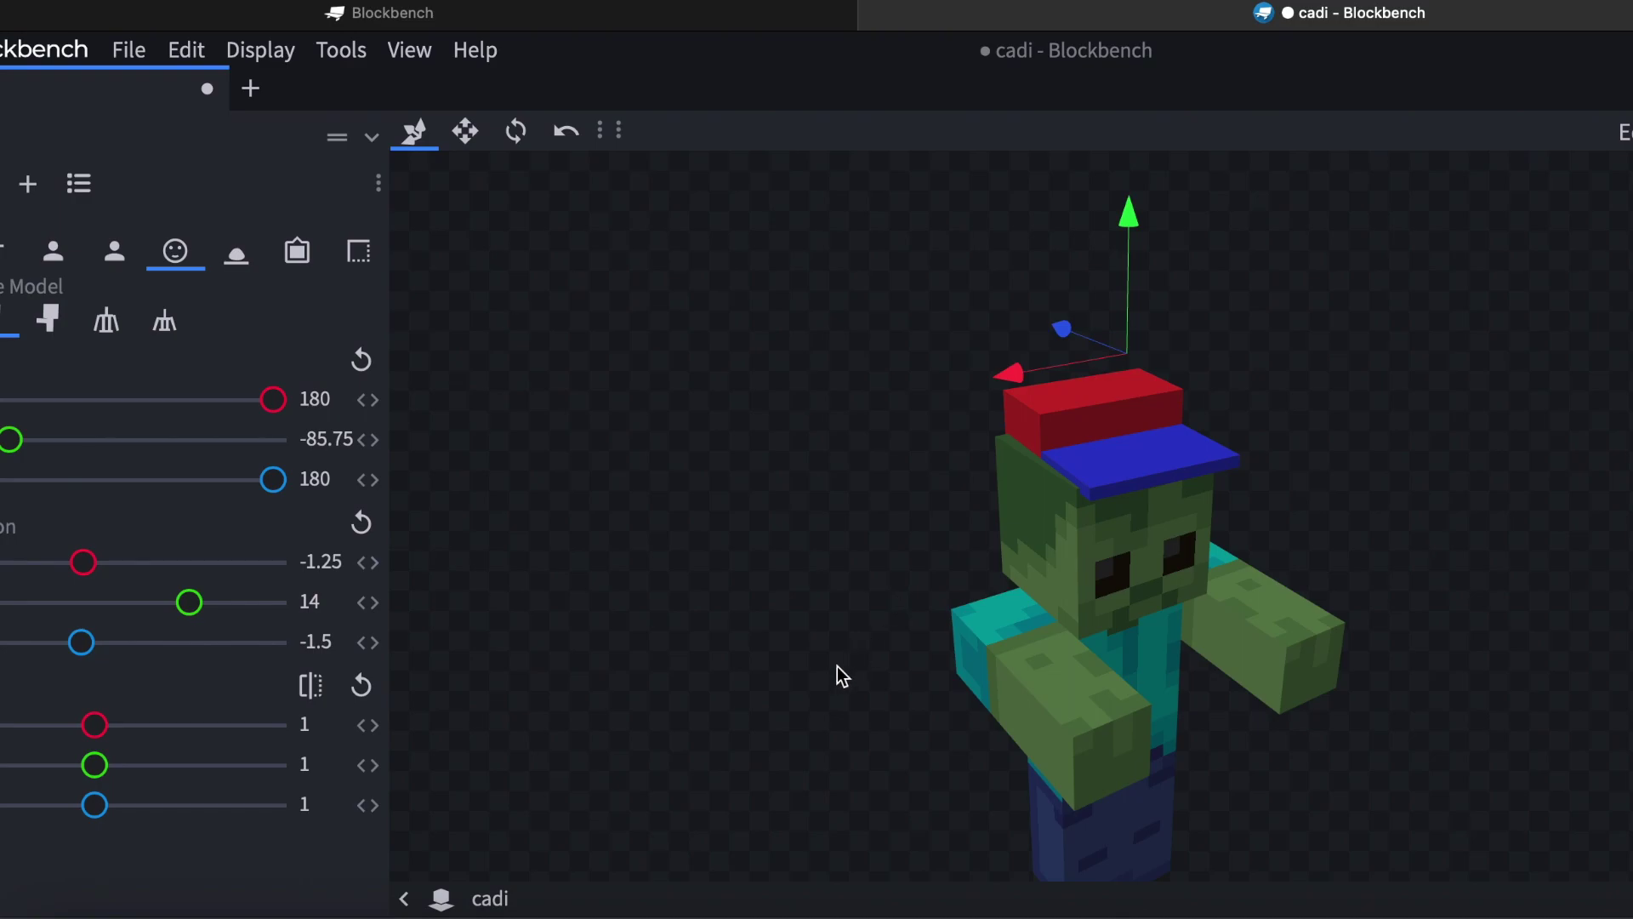
{"action": "left_click", "coordinate": [127, 51]}
{"action": "mouse_move", "coordinate": [254, 408]}
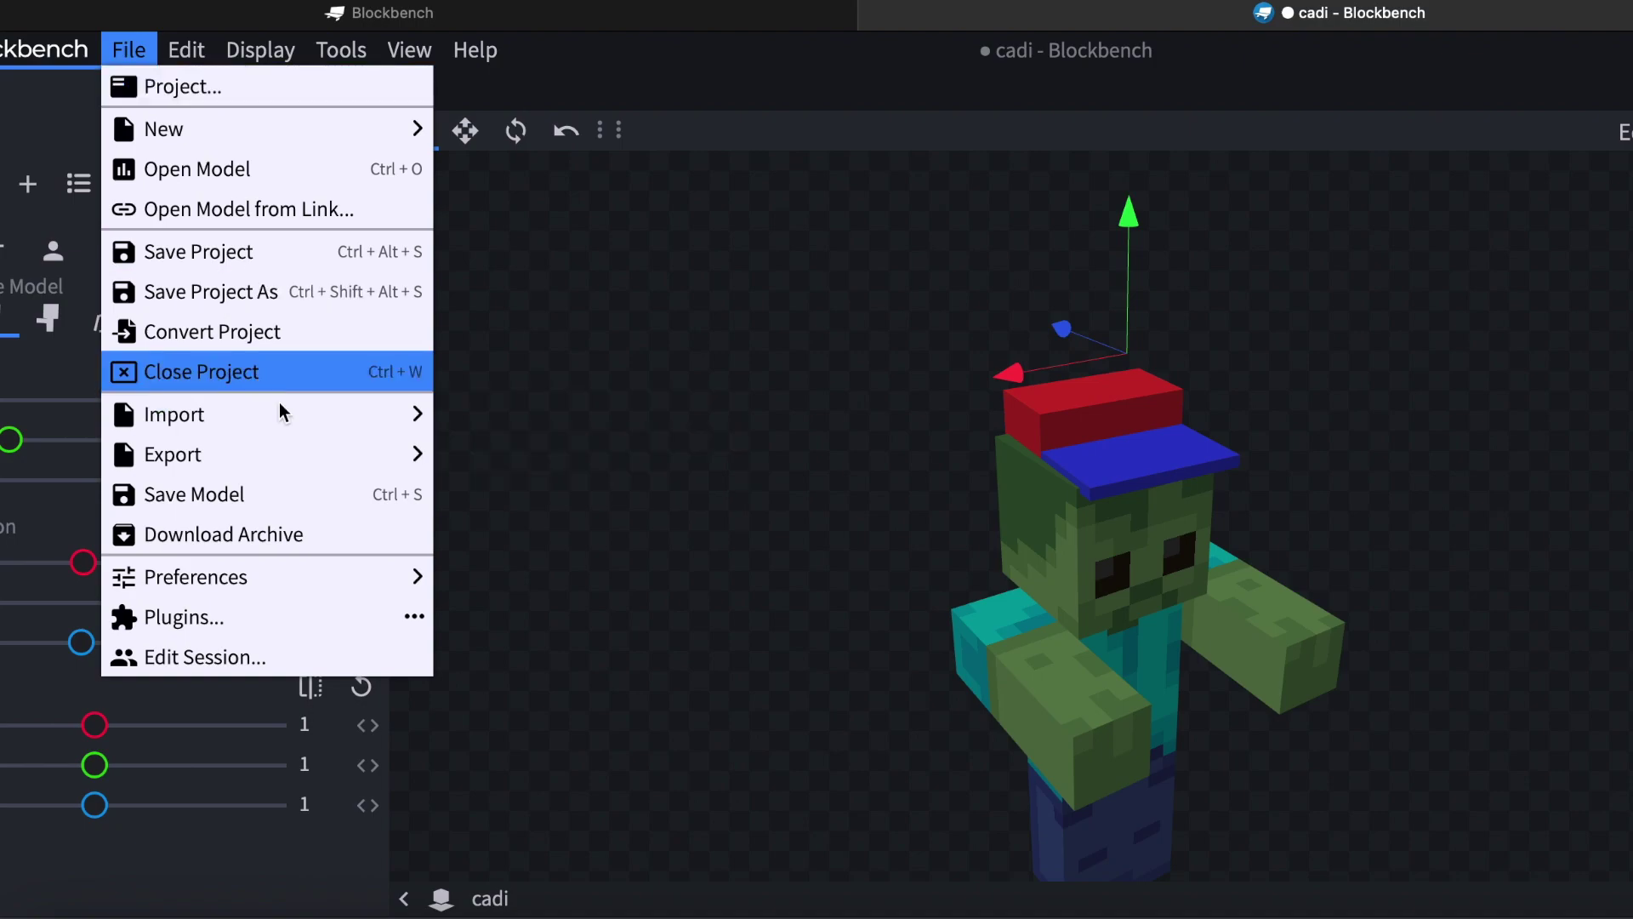
{"action": "mouse_move", "coordinate": [298, 427]}
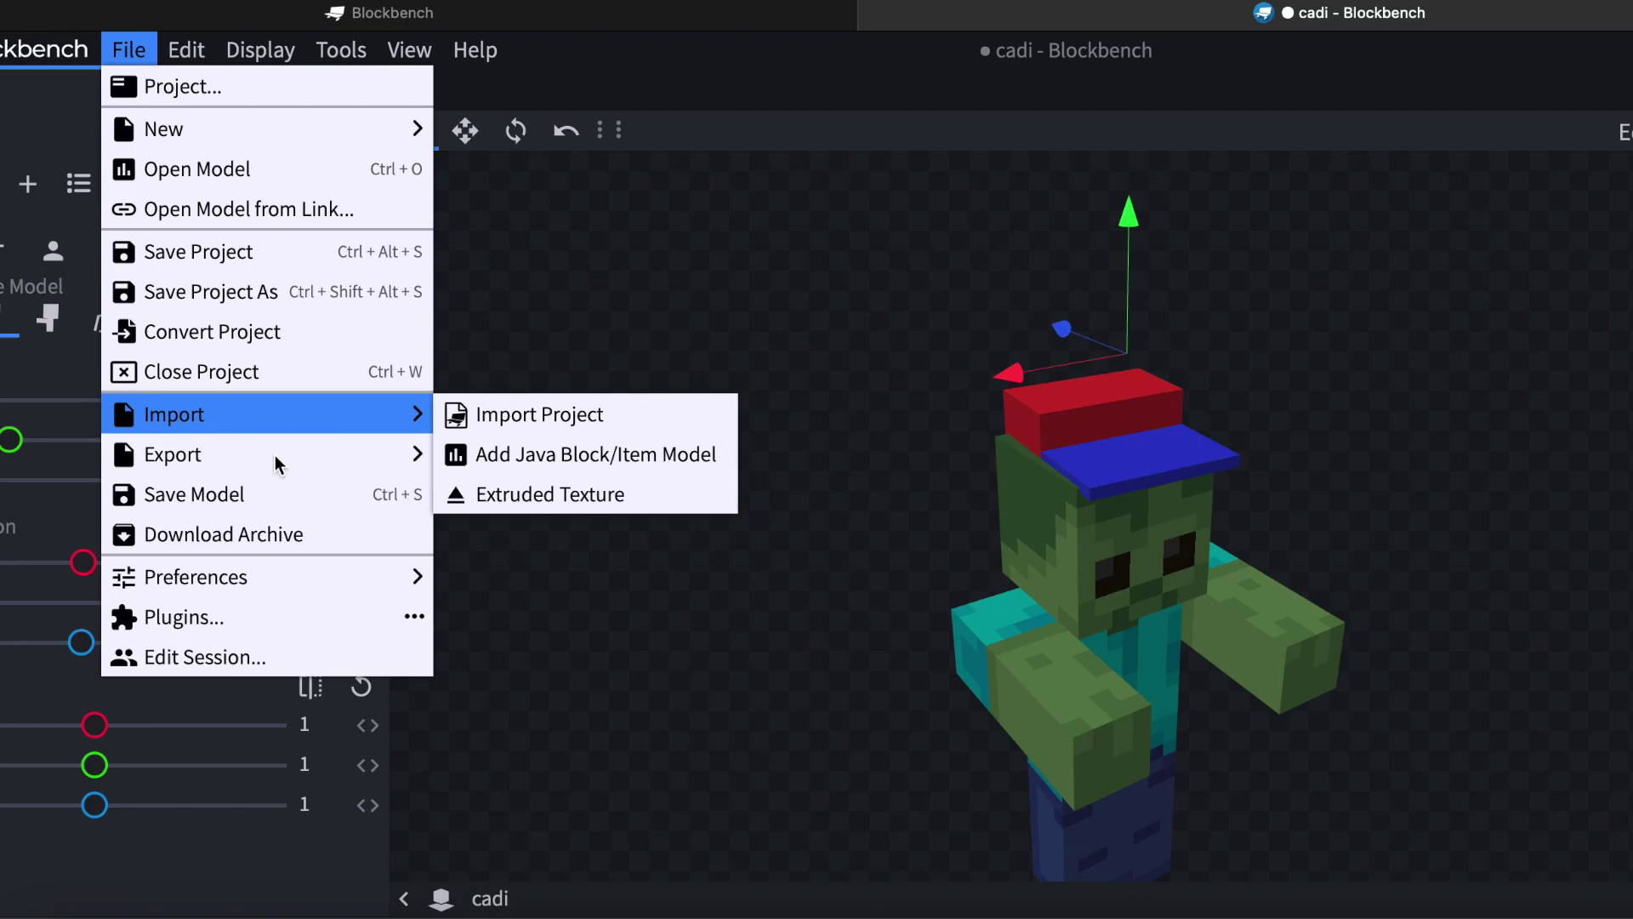
{"action": "mouse_move", "coordinate": [279, 466]}
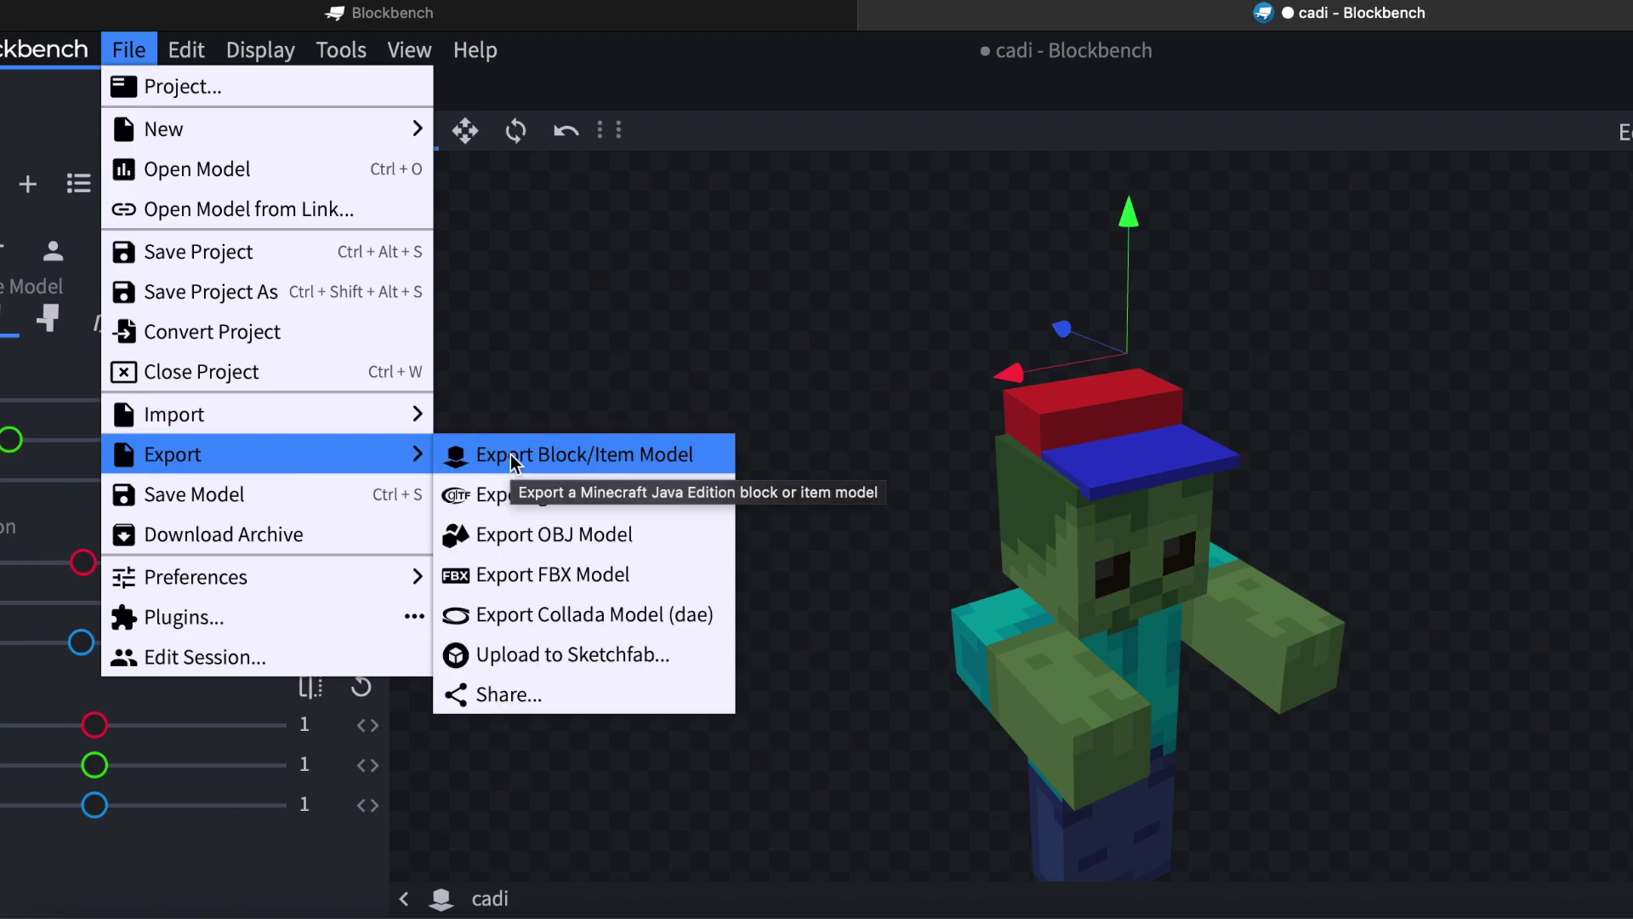
{"action": "left_click", "coordinate": [958, 575]}
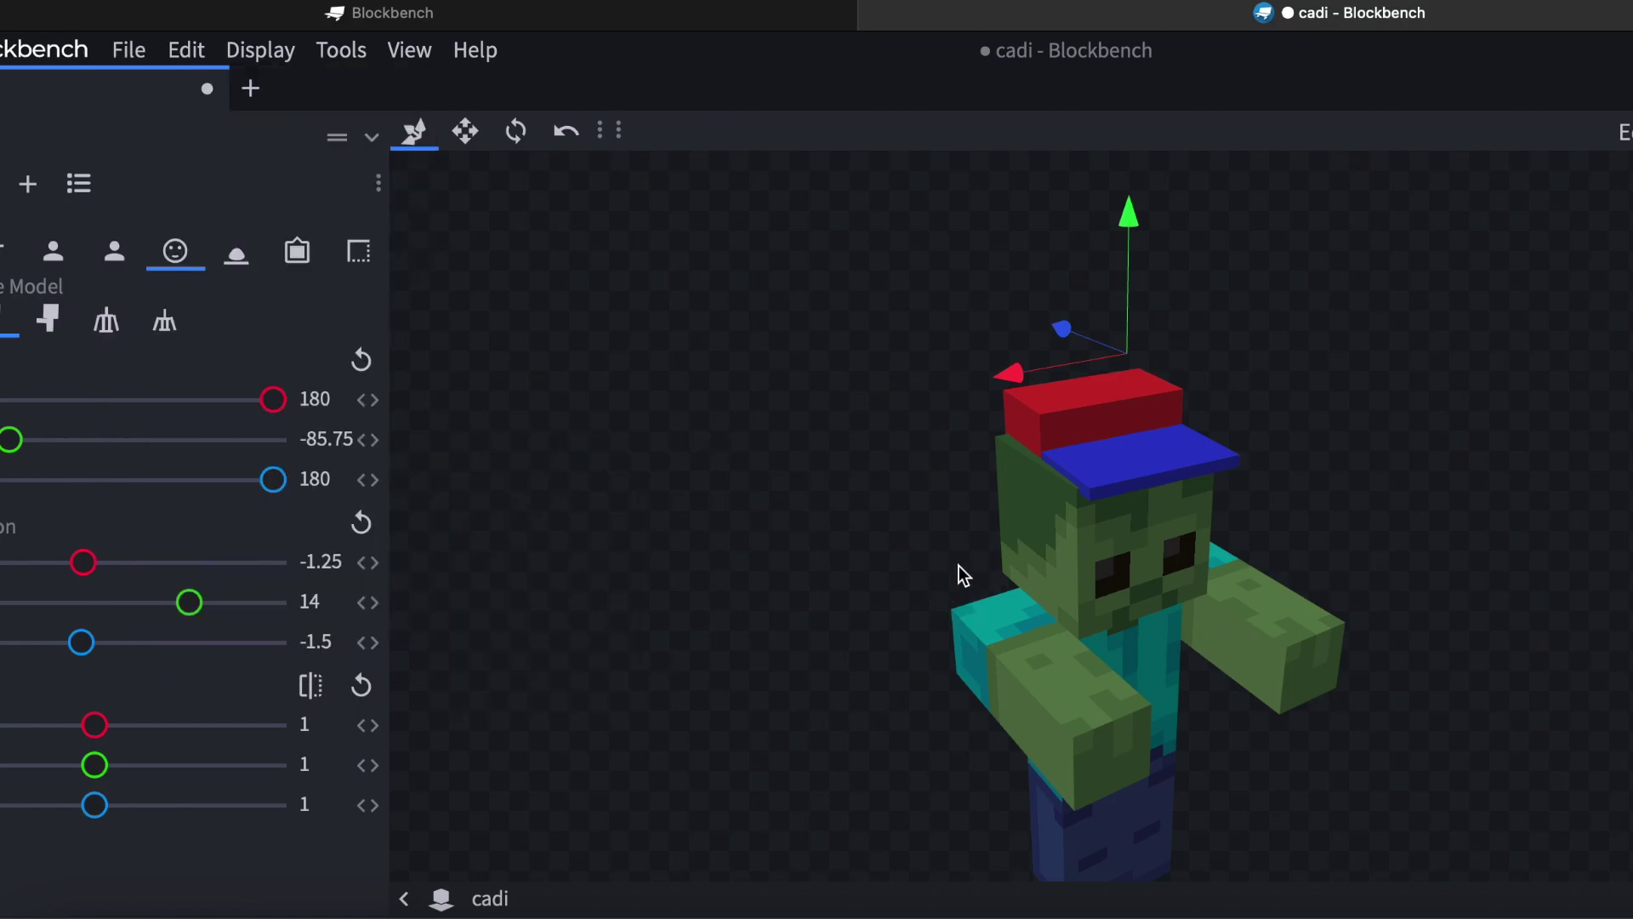
Return to edit mode and save the cadi hat model.
{"action": "left_click", "coordinate": [1625, 132]}
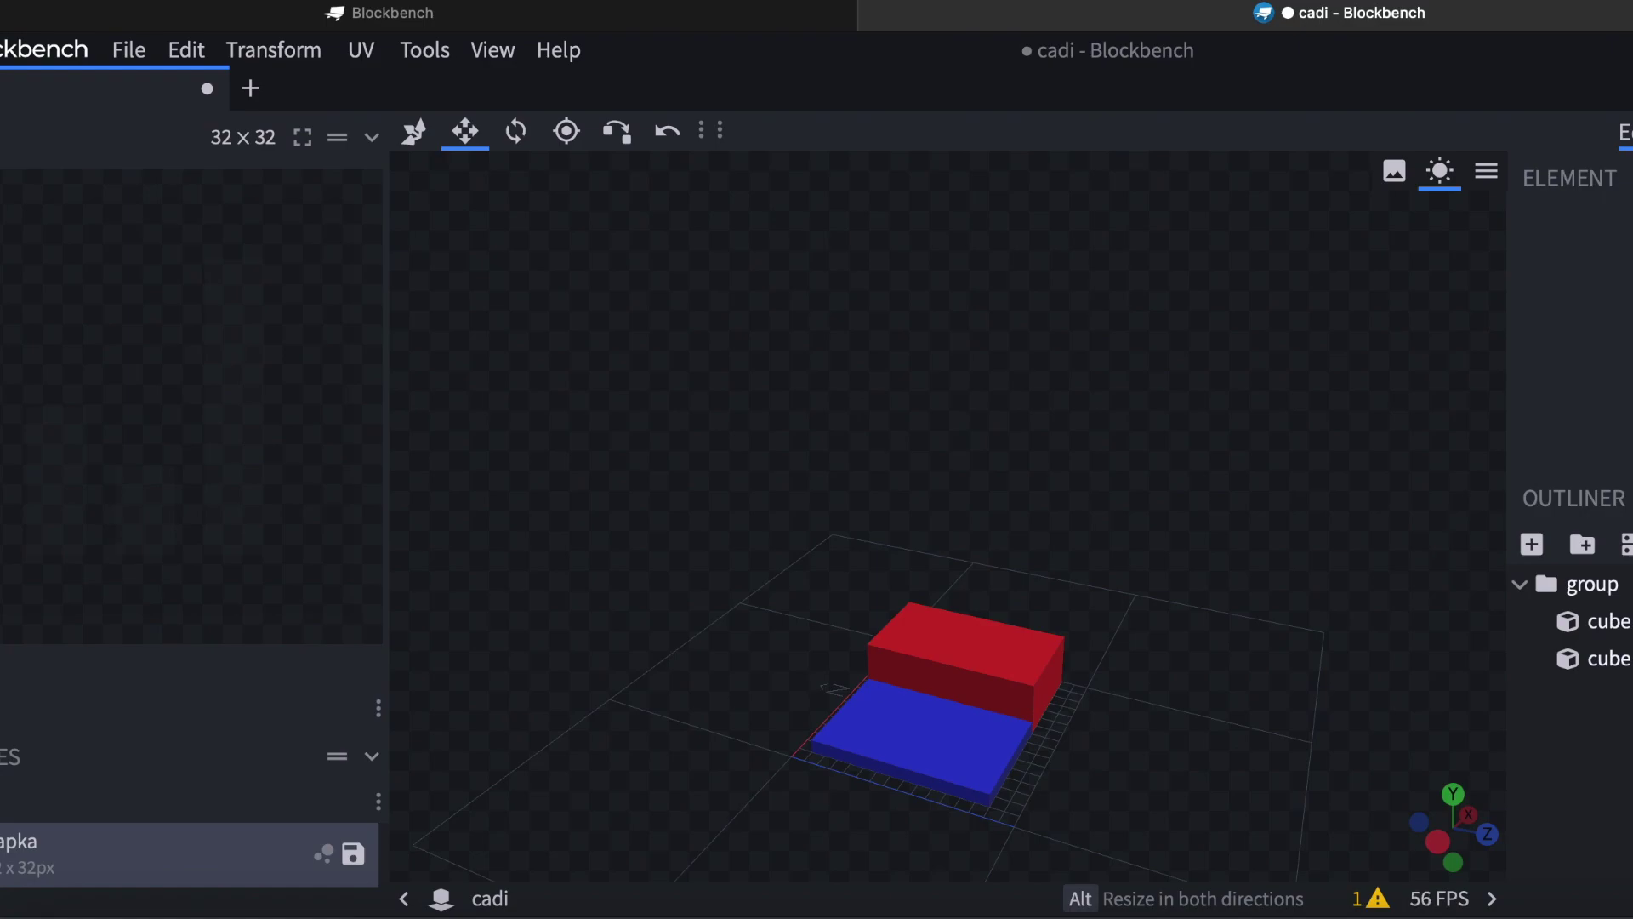
{"action": "key", "text": "ctrl+s"}
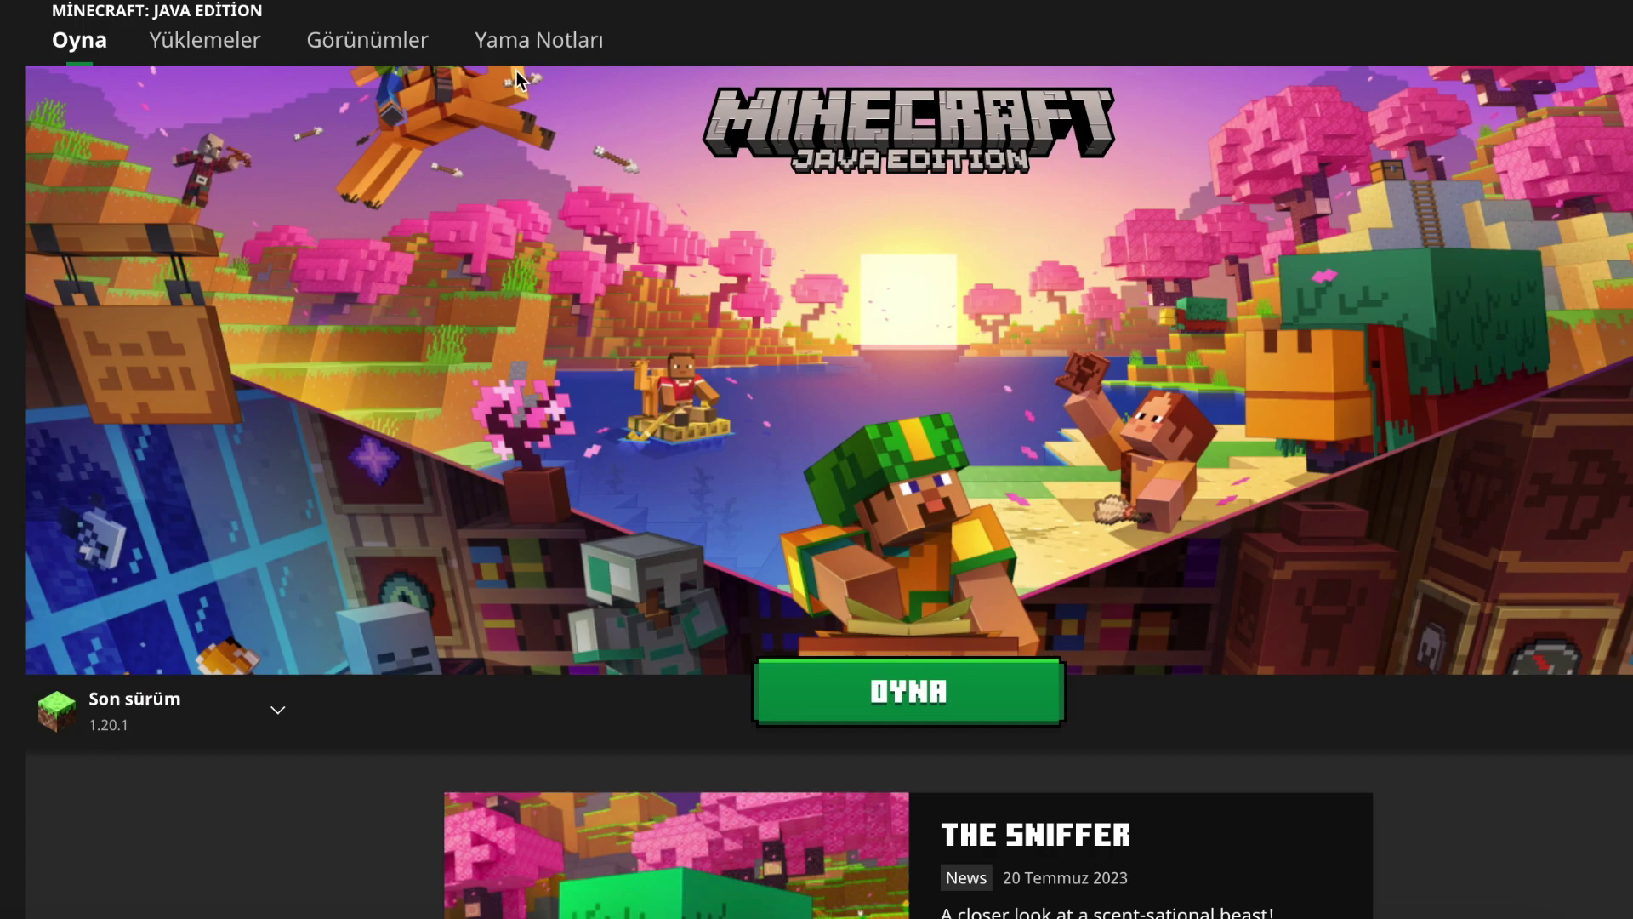
Switch to the Minecraft Launcher and open the game folder of the unnamed 1.20.1 installation.
{"action": "left_click", "coordinate": [226, 47]}
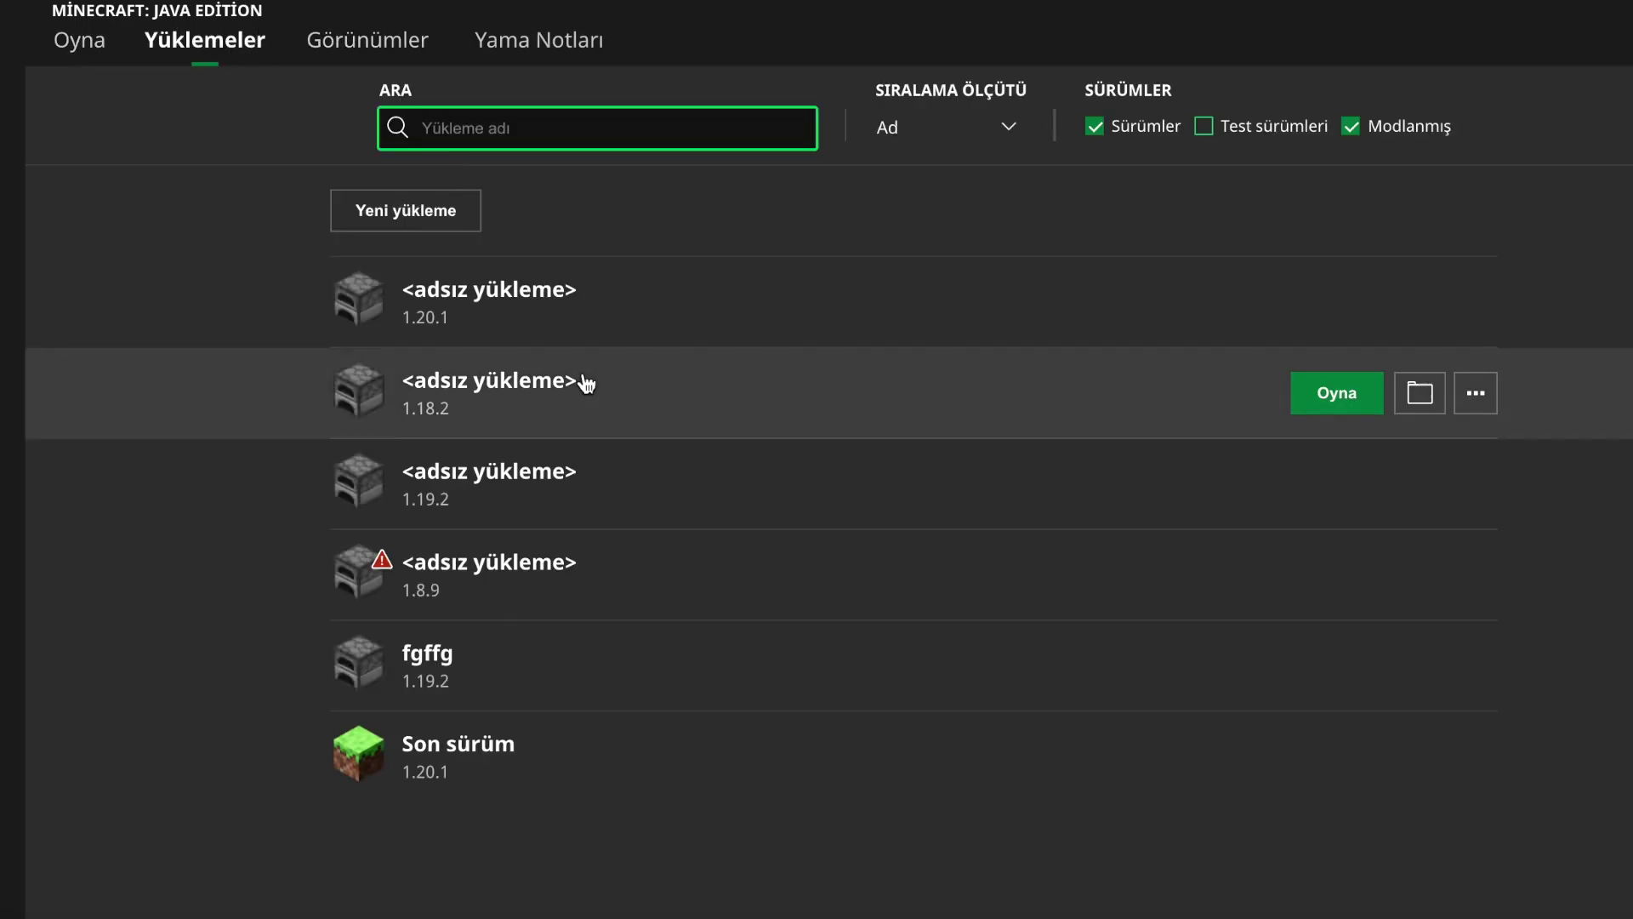
{"action": "mouse_move", "coordinate": [831, 281]}
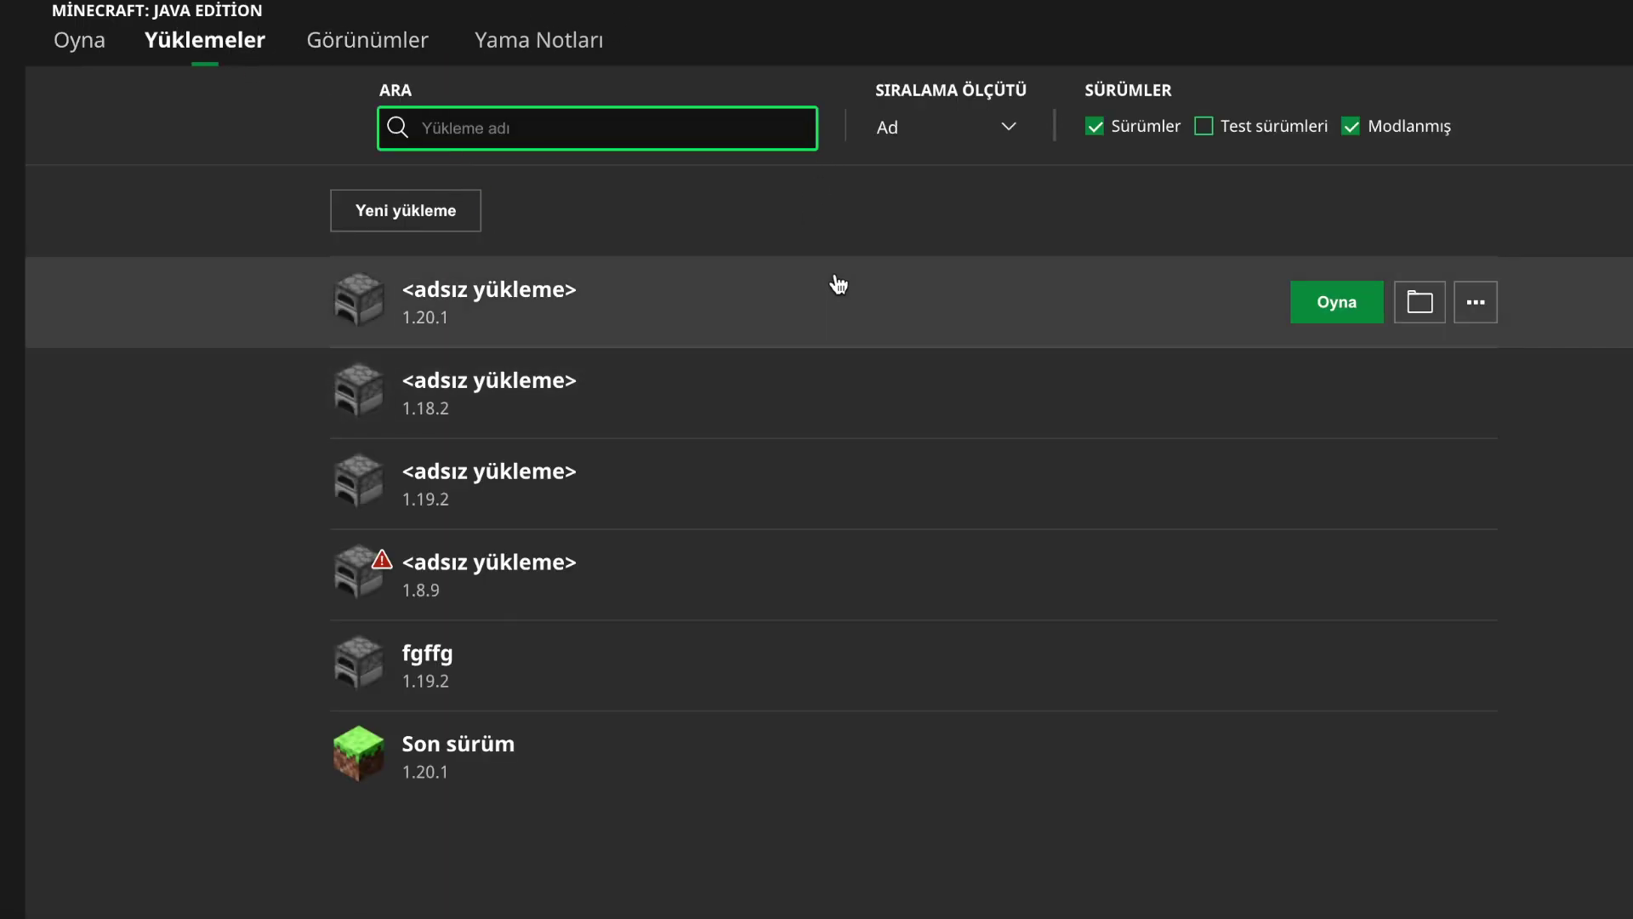
{"action": "left_click", "coordinate": [1408, 290]}
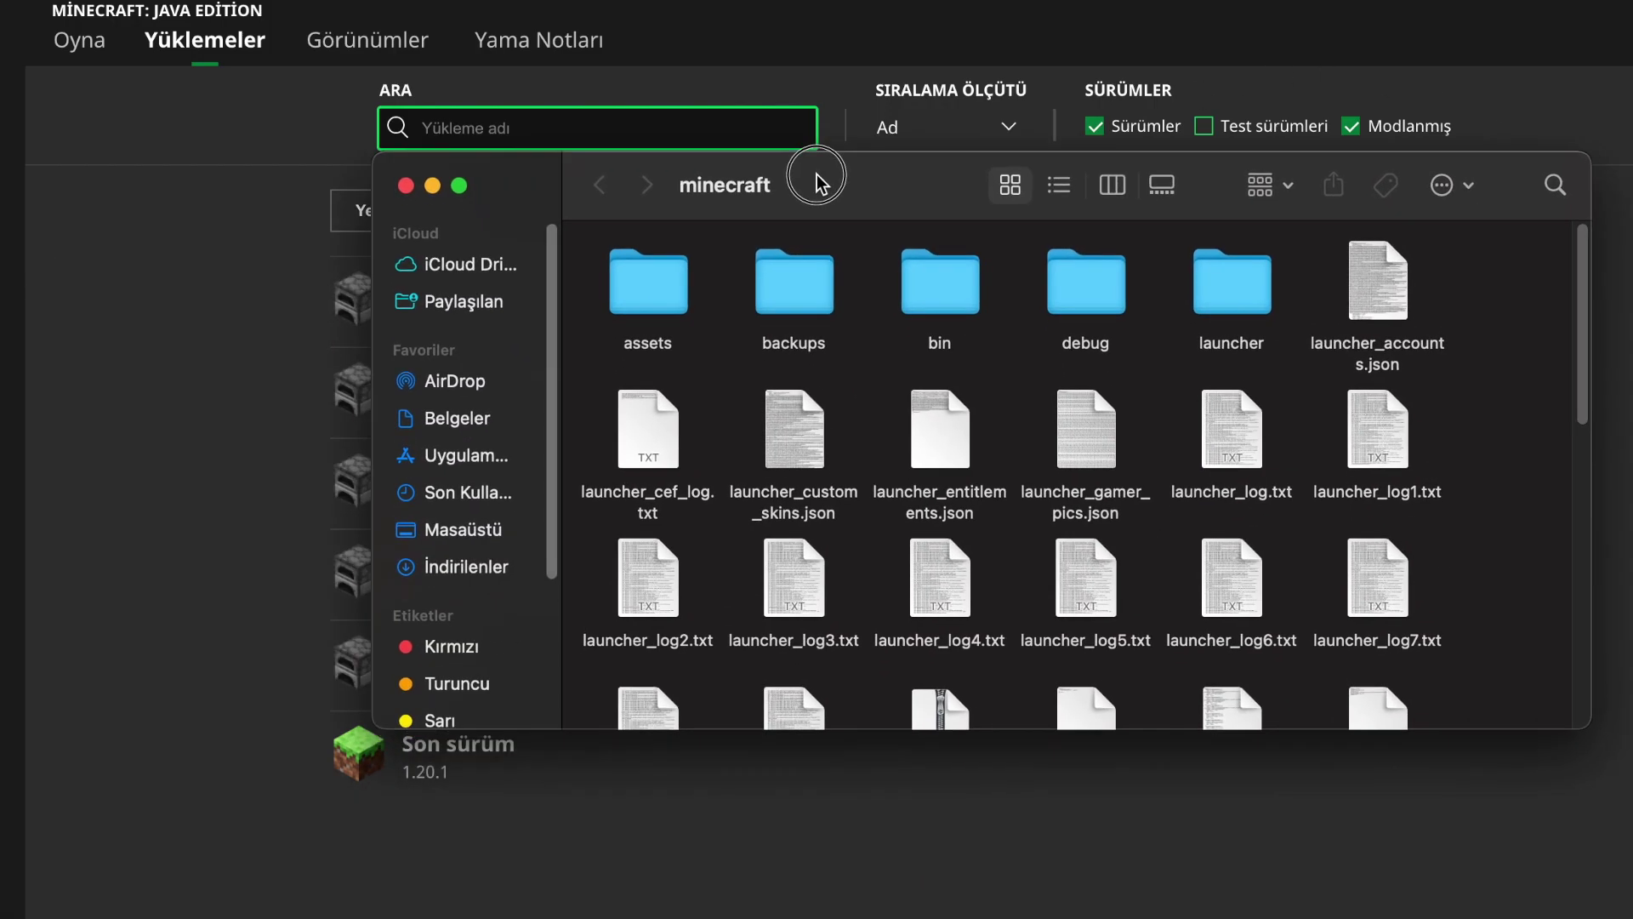
Open the resourcepacks folder inside the minecraft game folder.
{"action": "left_click_drag", "start_coordinate": [817, 176], "coordinate": [810, 120]}
{"action": "scroll", "coordinate": [957, 337], "scroll_direction": "down", "scroll_amount": 5}
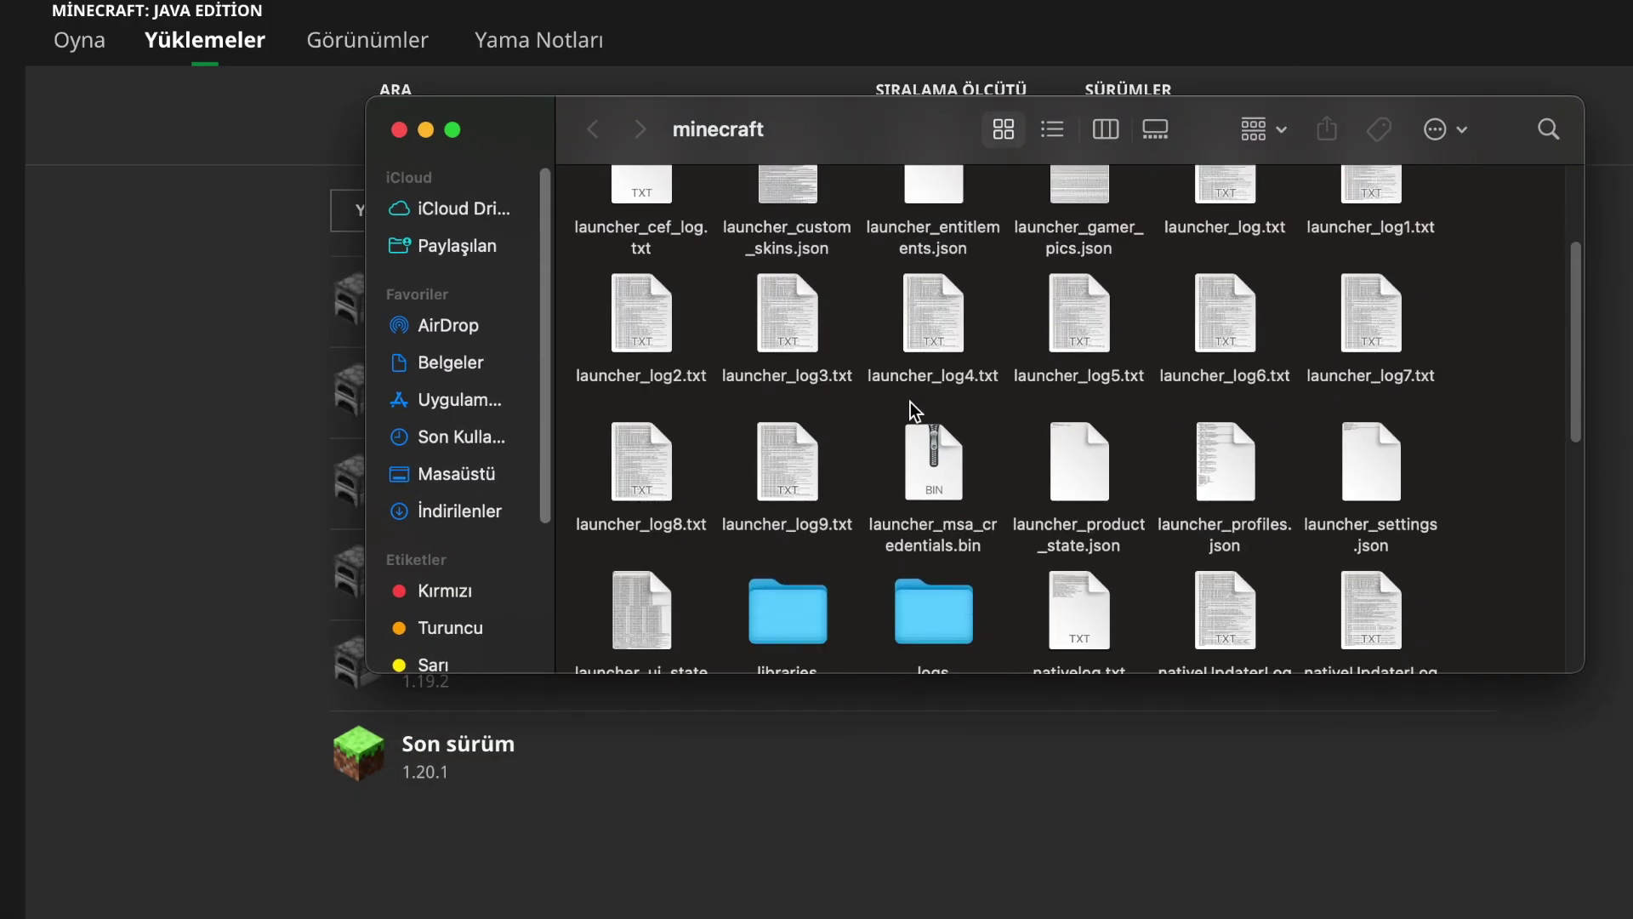
{"action": "scroll", "coordinate": [911, 403], "scroll_direction": "down", "scroll_amount": 10}
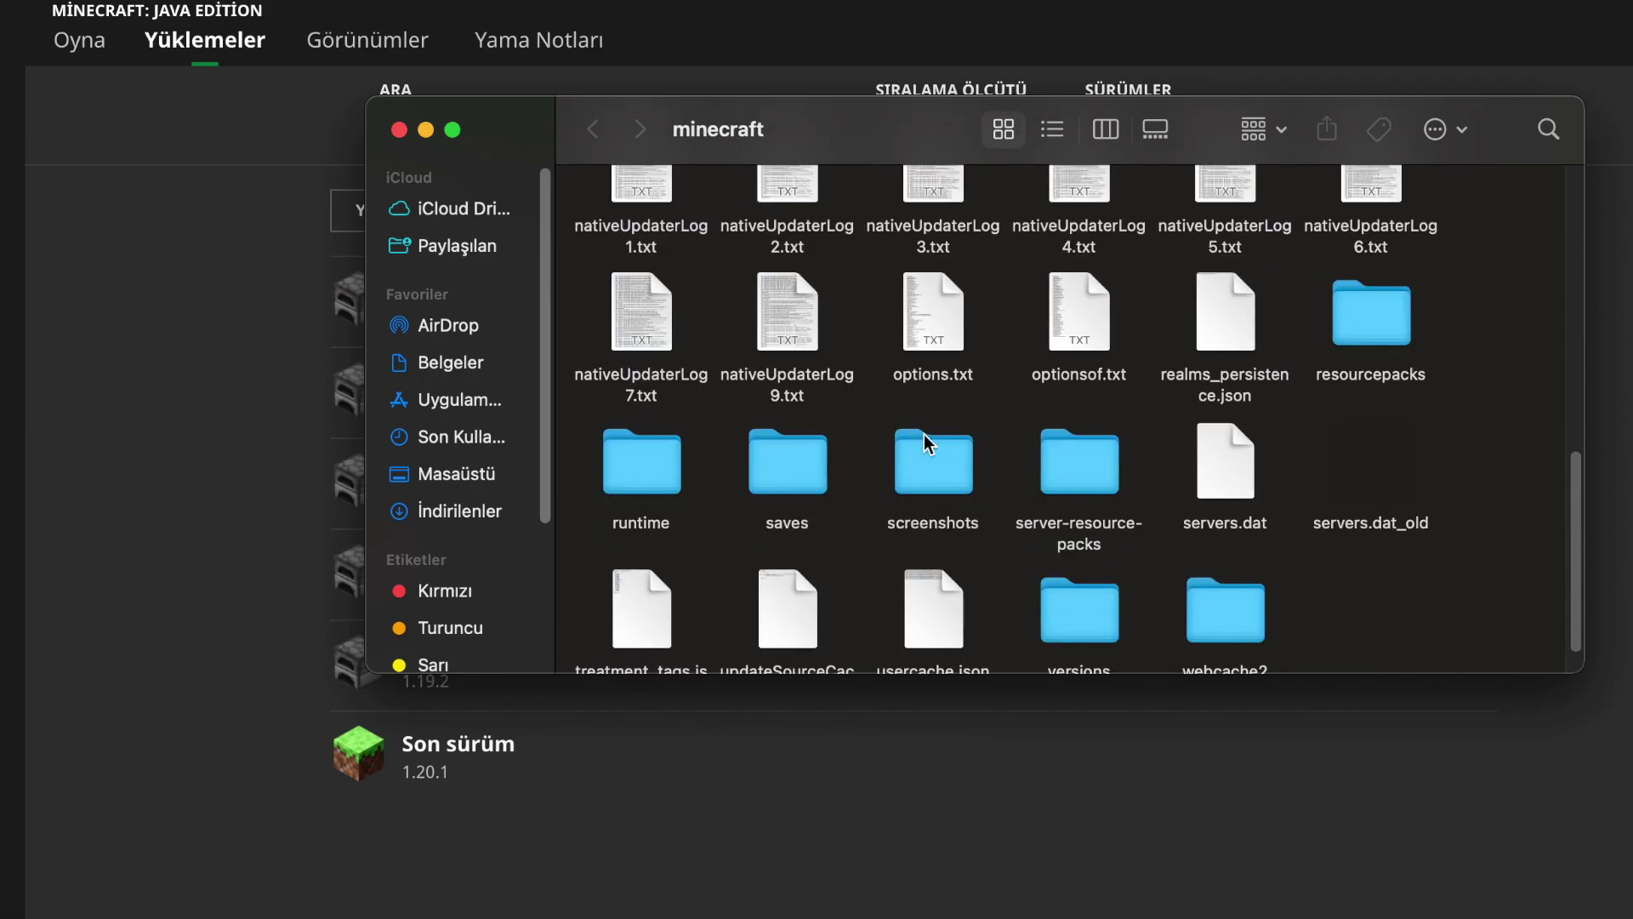
{"action": "left_click", "coordinate": [1383, 288]}
{"action": "double_click", "coordinate": [1382, 288]}
{"action": "left_click_drag", "start_coordinate": [1349, 283], "coordinate": [1214, 460]}
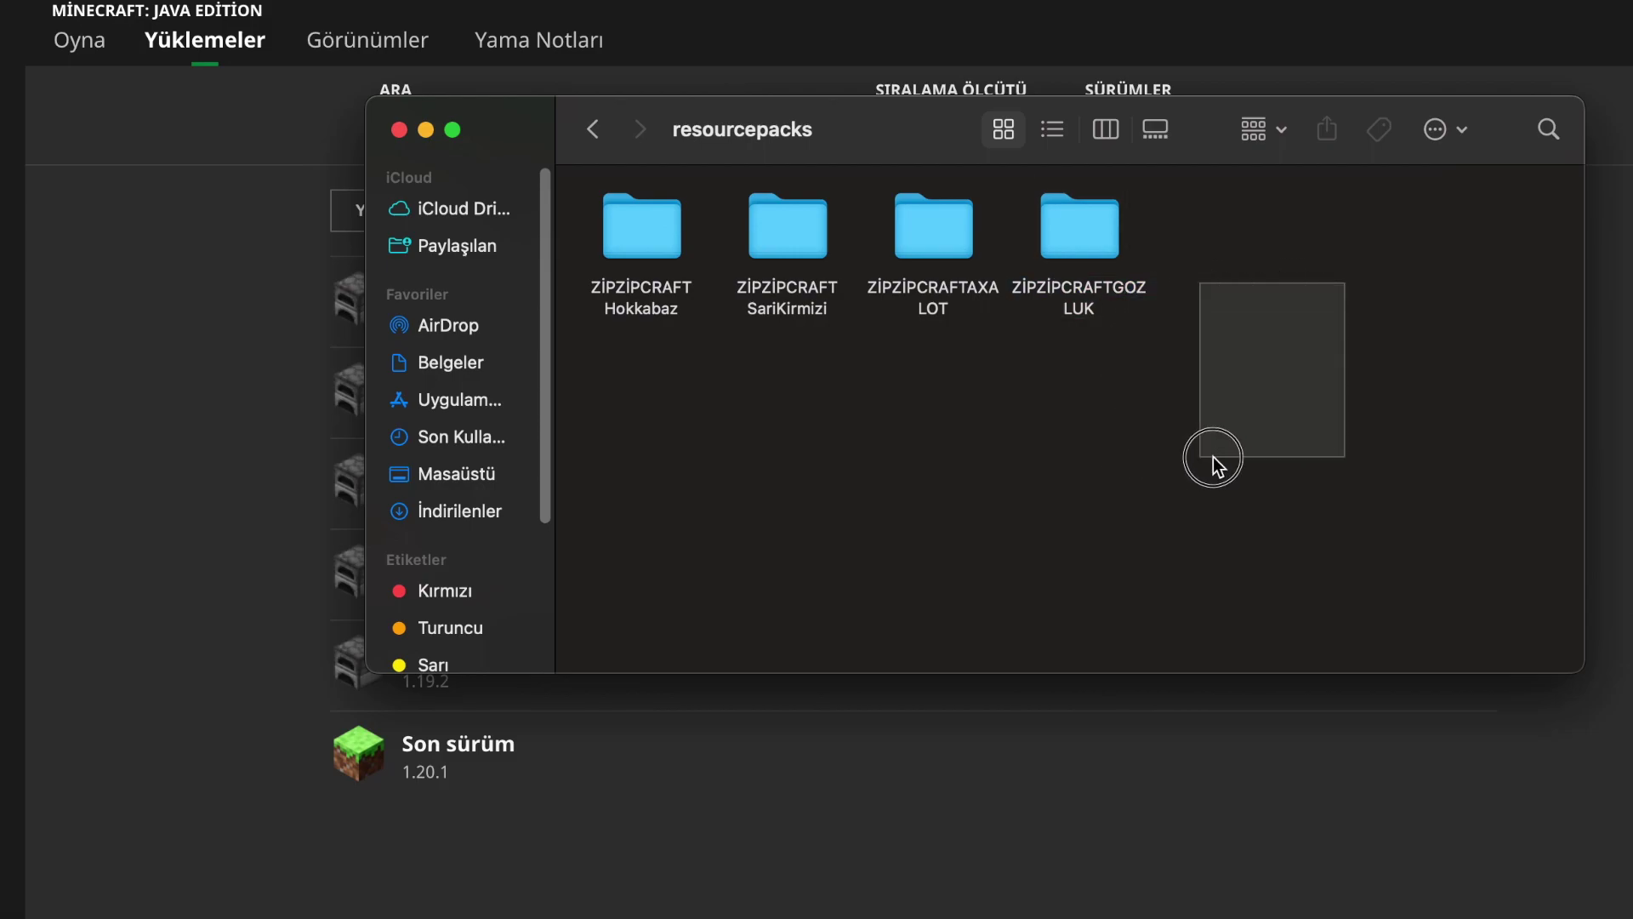
{"action": "left_click", "coordinate": [895, 367]}
Open the ZİPZİPCRAFT Hokkabaz pack and go into its assets/minecraft folder.
{"action": "double_click", "coordinate": [644, 245]}
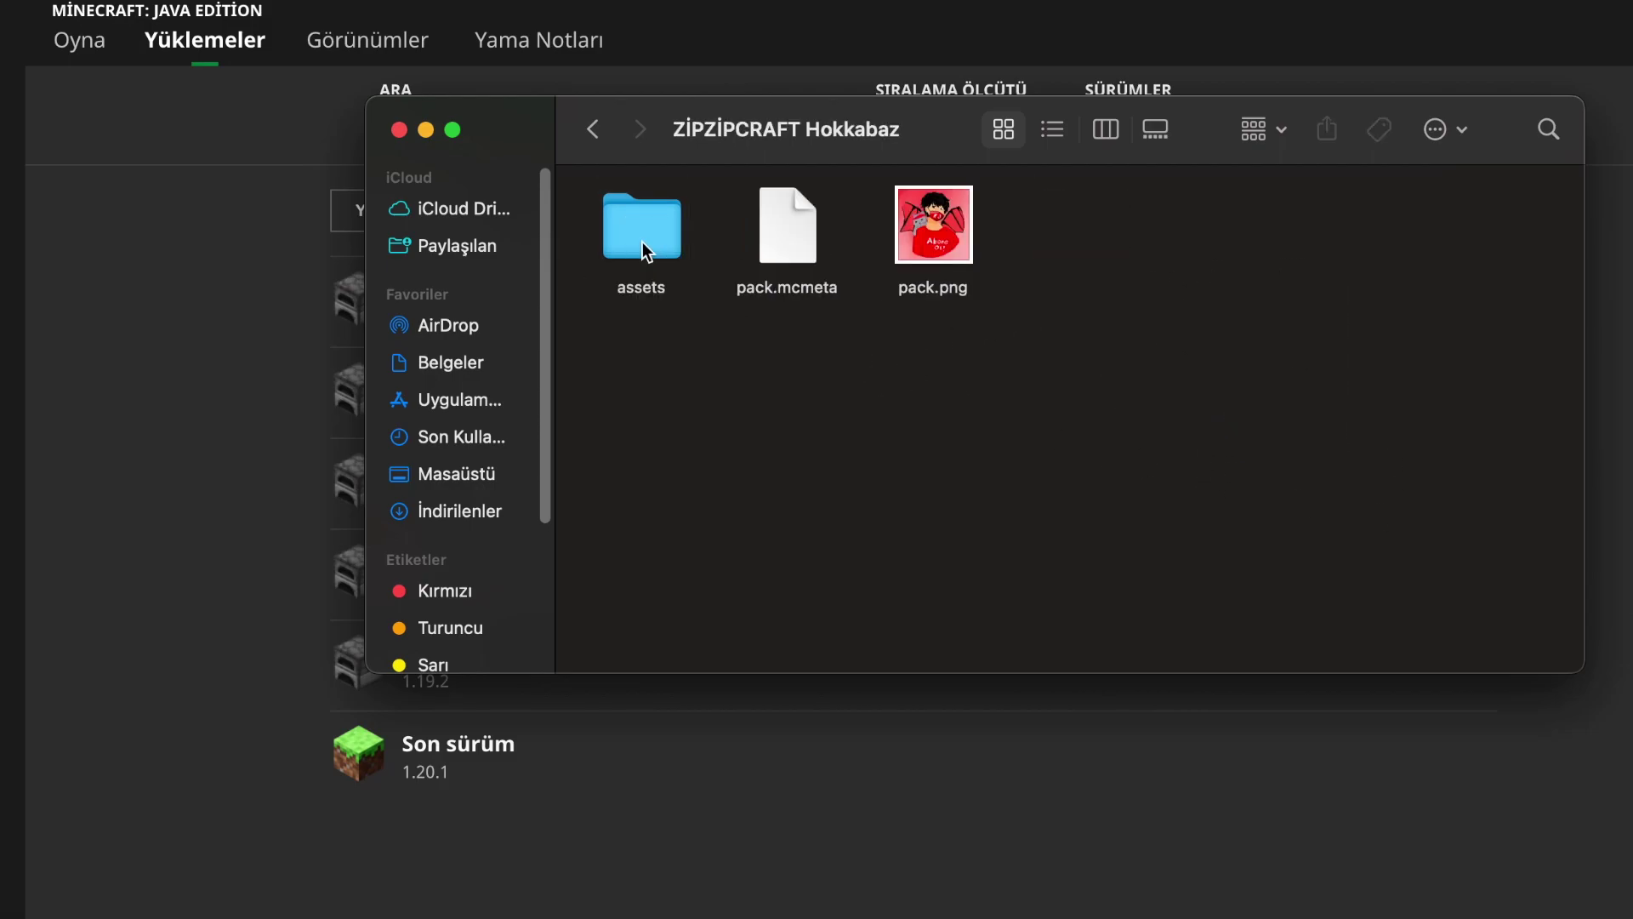
{"action": "double_click", "coordinate": [643, 245]}
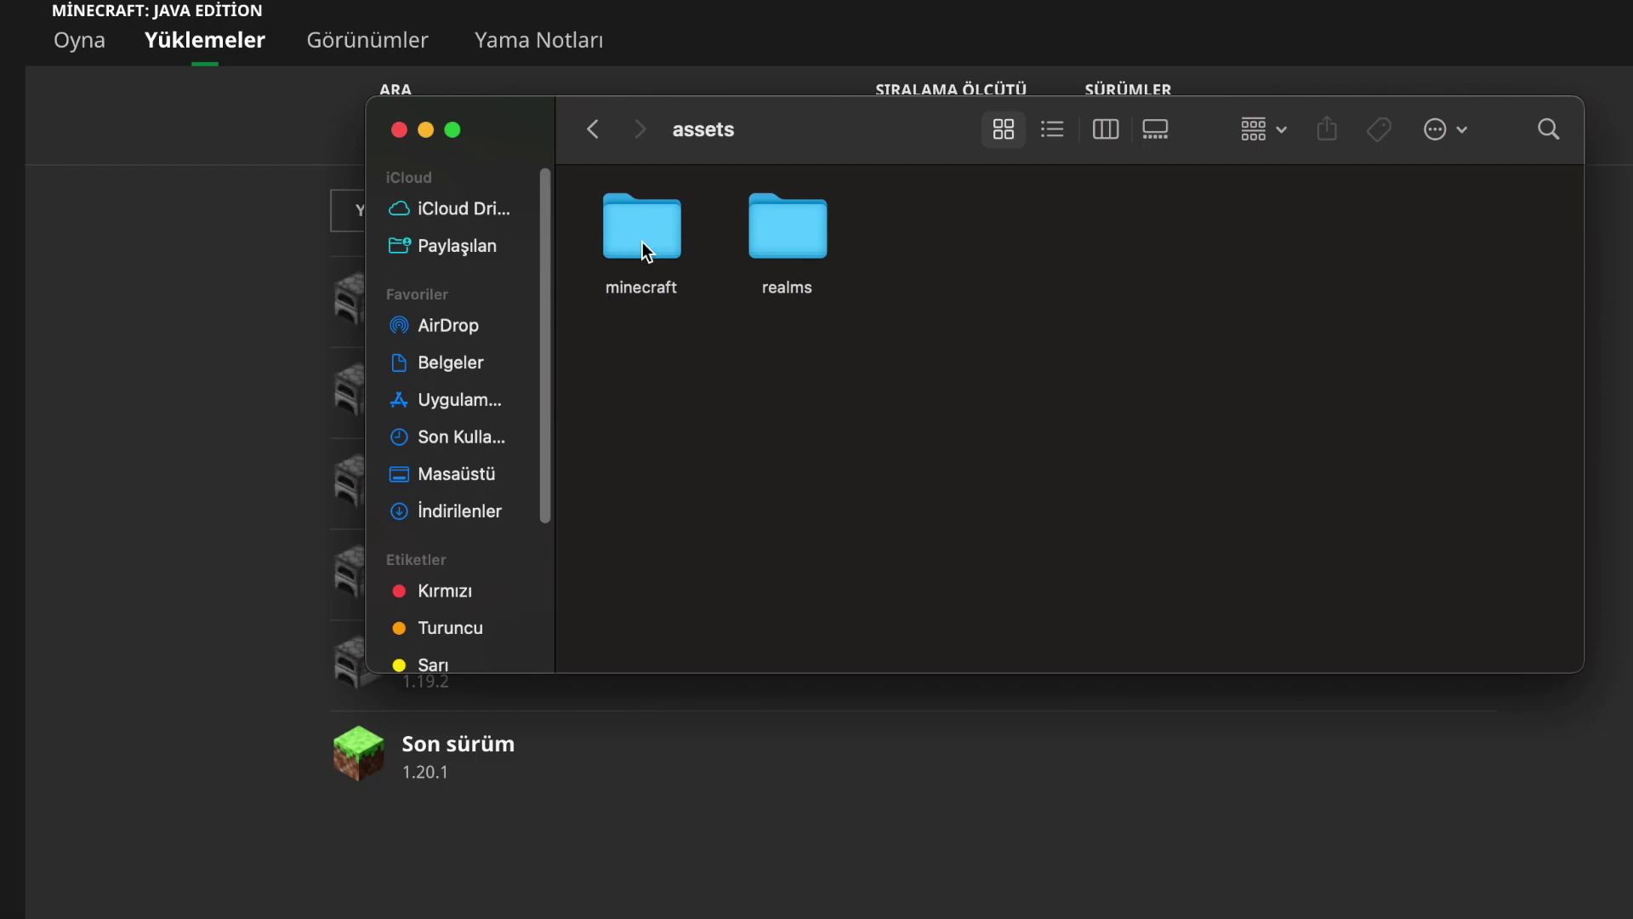
{"action": "double_click", "coordinate": [653, 216]}
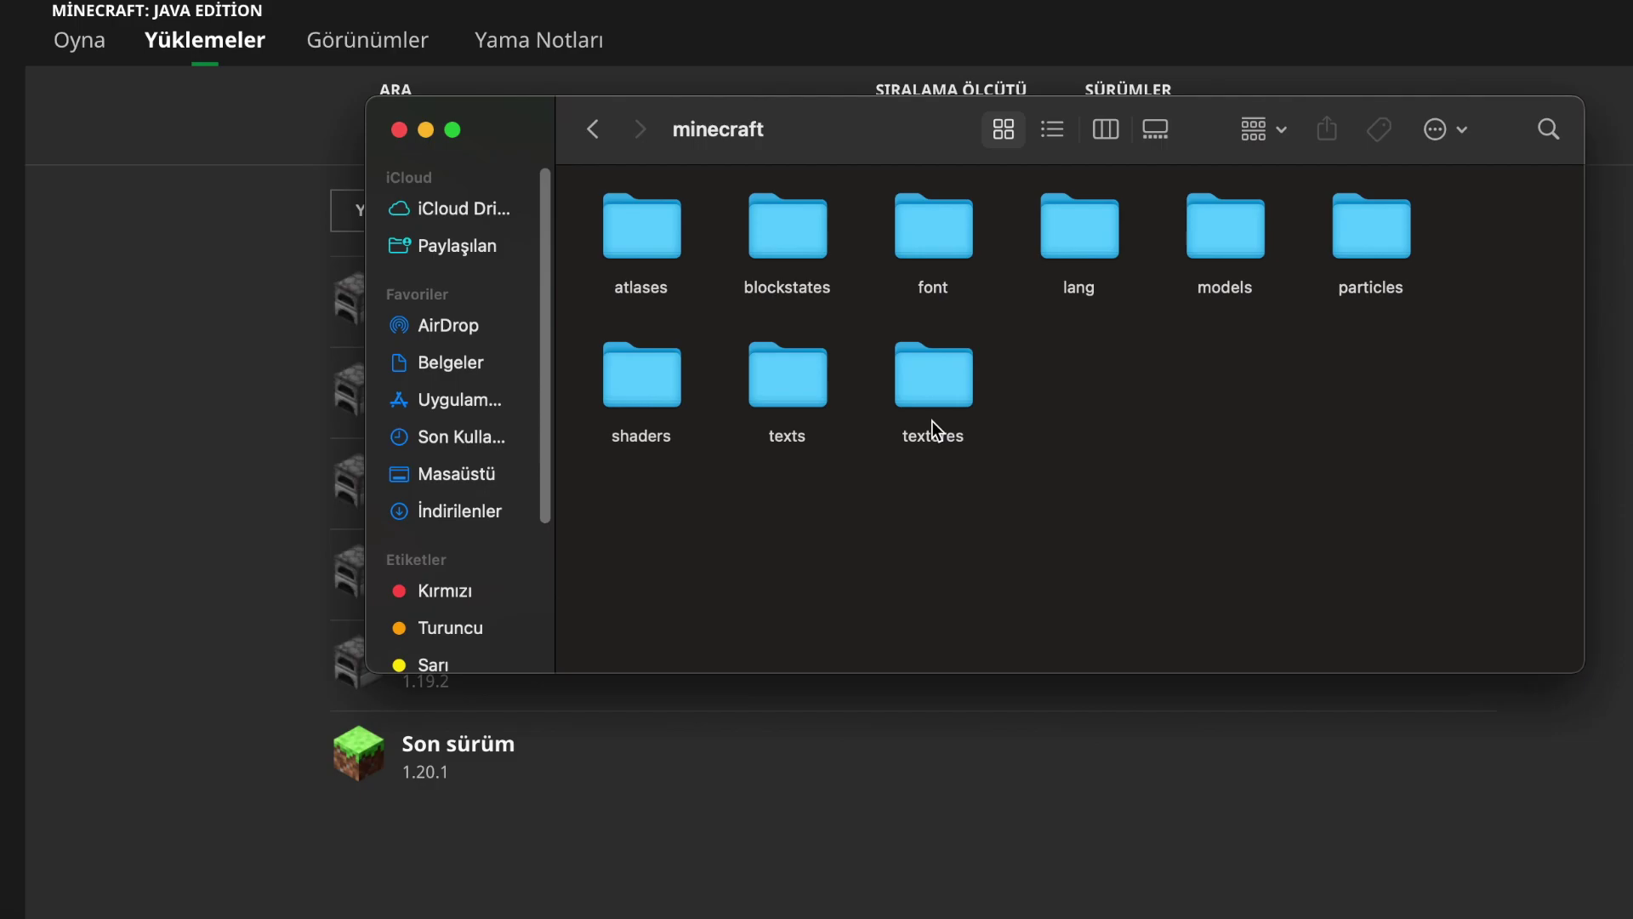
Open the pack's textures/block folder and locate brain_coral_block.png.
{"action": "double_click", "coordinate": [938, 398]}
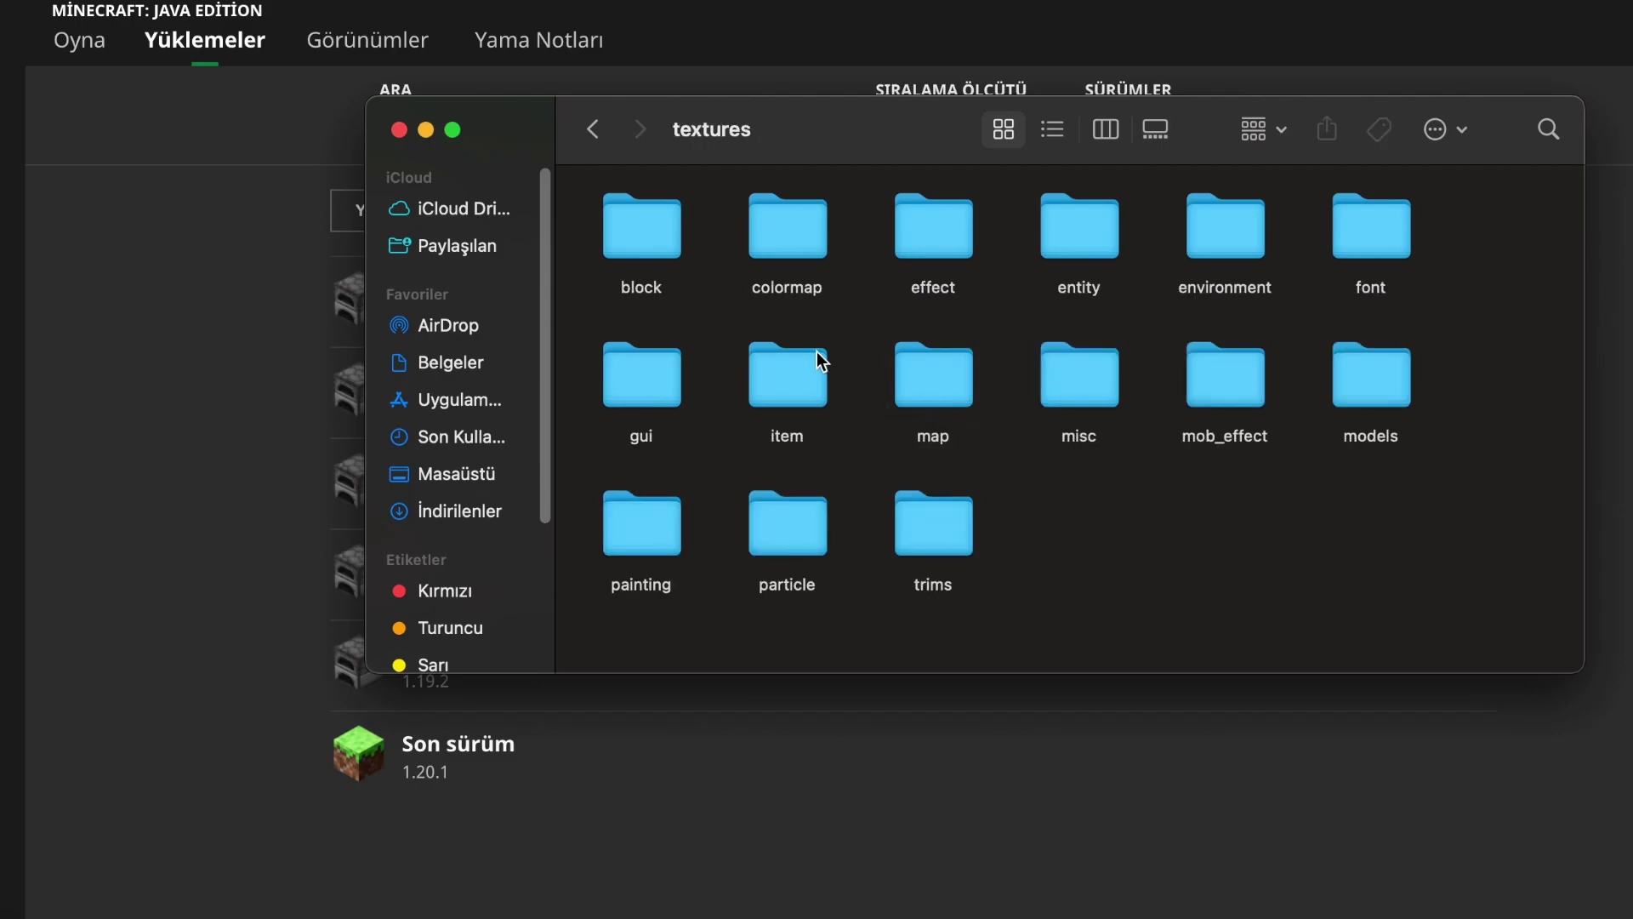
{"action": "double_click", "coordinate": [641, 236]}
{"action": "scroll", "coordinate": [1279, 502], "scroll_direction": "down", "scroll_amount": 1}
{"action": "scroll", "coordinate": [1278, 502], "scroll_direction": "down", "scroll_amount": 10}
{"action": "scroll", "coordinate": [1256, 531], "scroll_direction": "down", "scroll_amount": 10}
{"action": "scroll", "coordinate": [1257, 558], "scroll_direction": "down", "scroll_amount": 10}
{"action": "scroll", "coordinate": [1260, 636], "scroll_direction": "down", "scroll_amount": 3}
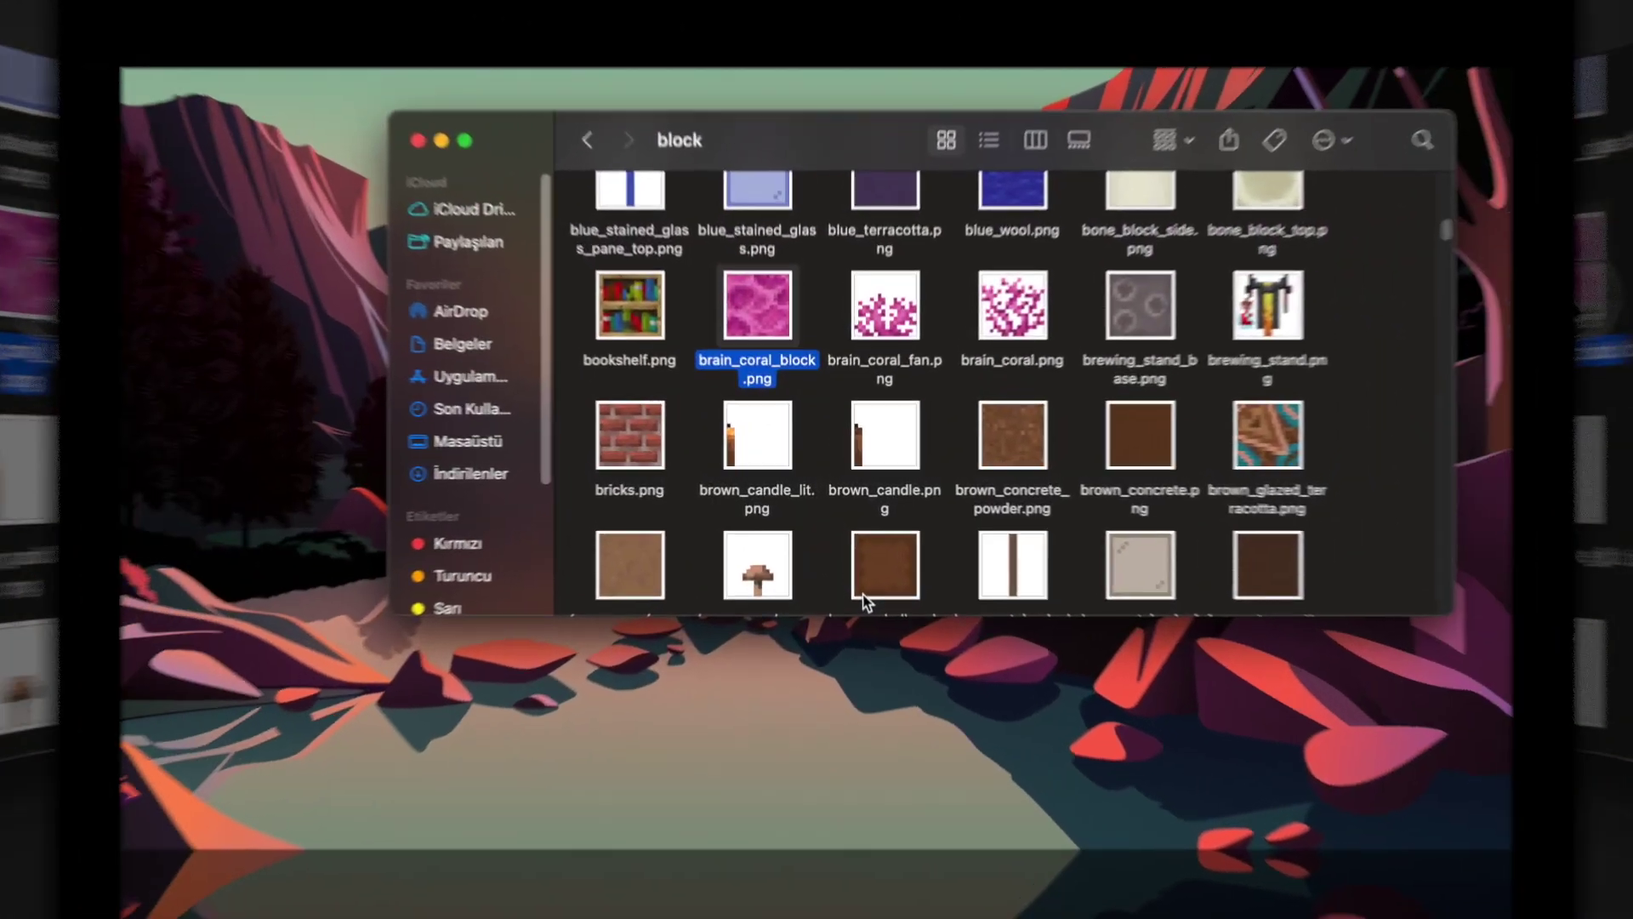
Move brain_coral_block.png from the block folder to the desktop and shift the folder window aside to uncover cadi.json and şapka.png.
{"action": "left_click_drag", "start_coordinate": [758, 308], "coordinate": [528, 738]}
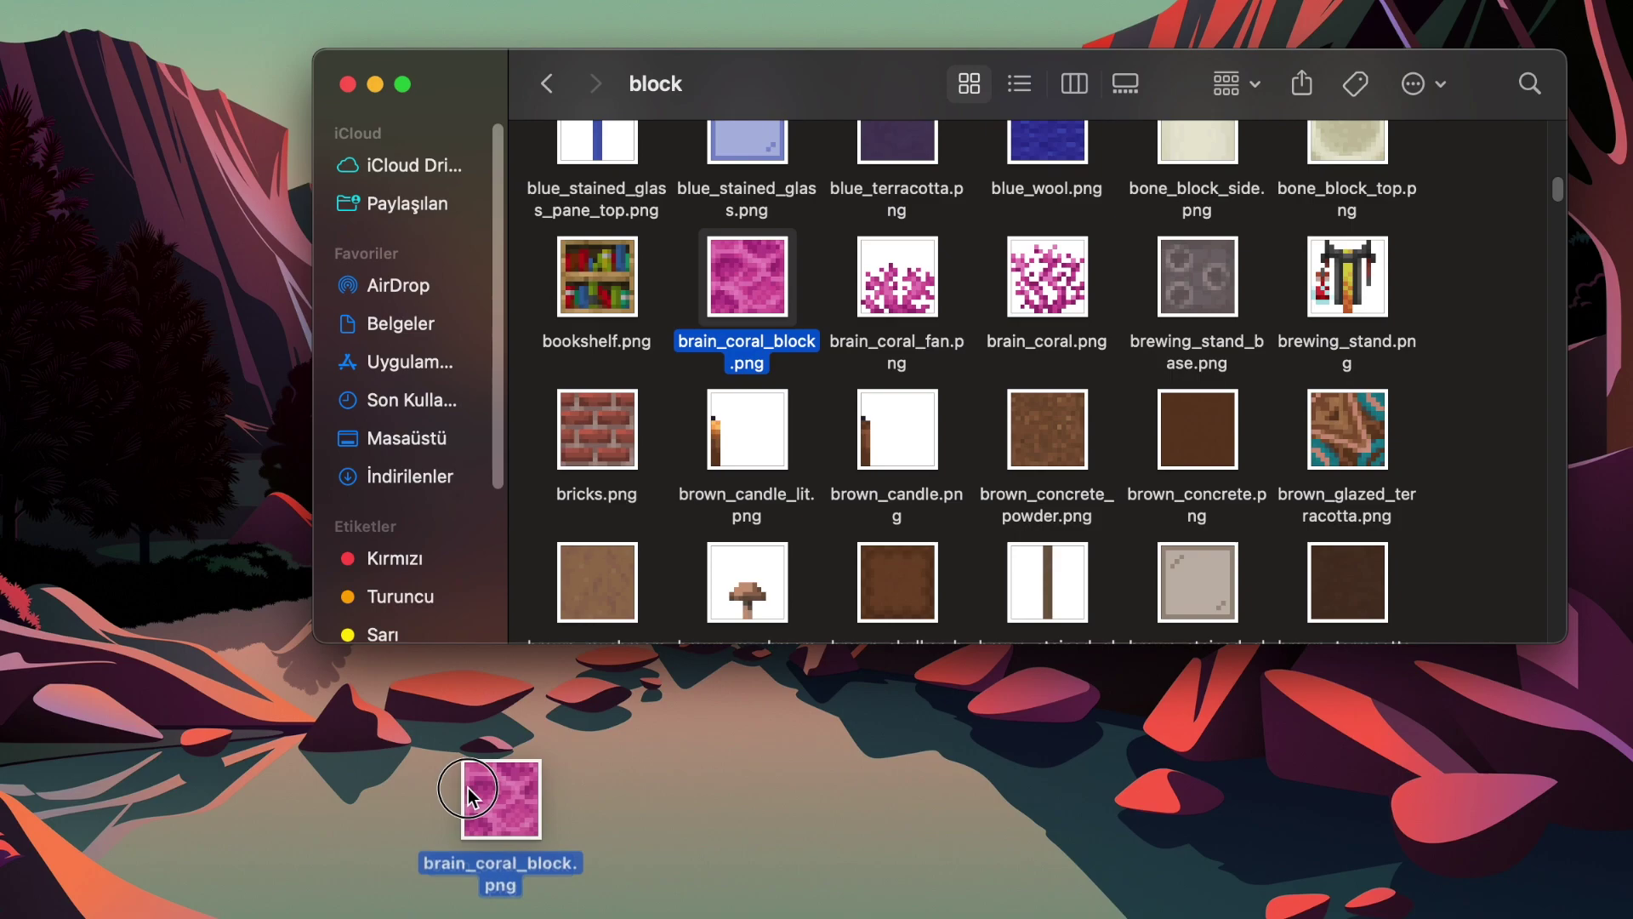
{"action": "left_click_drag", "start_coordinate": [470, 793], "coordinate": [470, 793]}
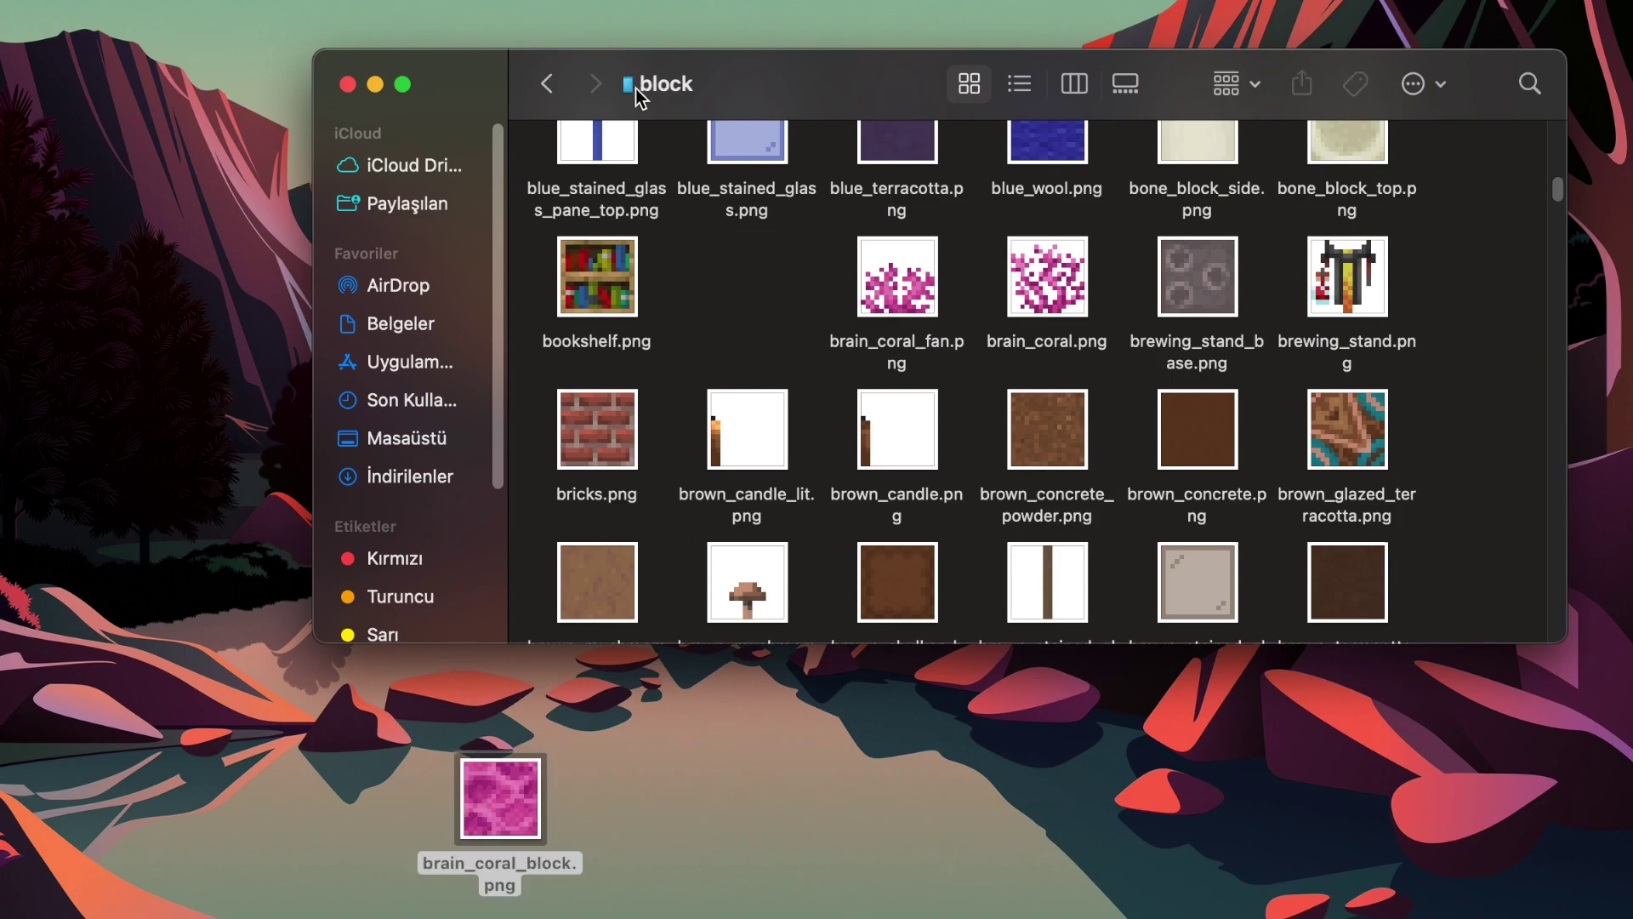
{"action": "left_click_drag", "start_coordinate": [738, 80], "coordinate": [1629, 347]}
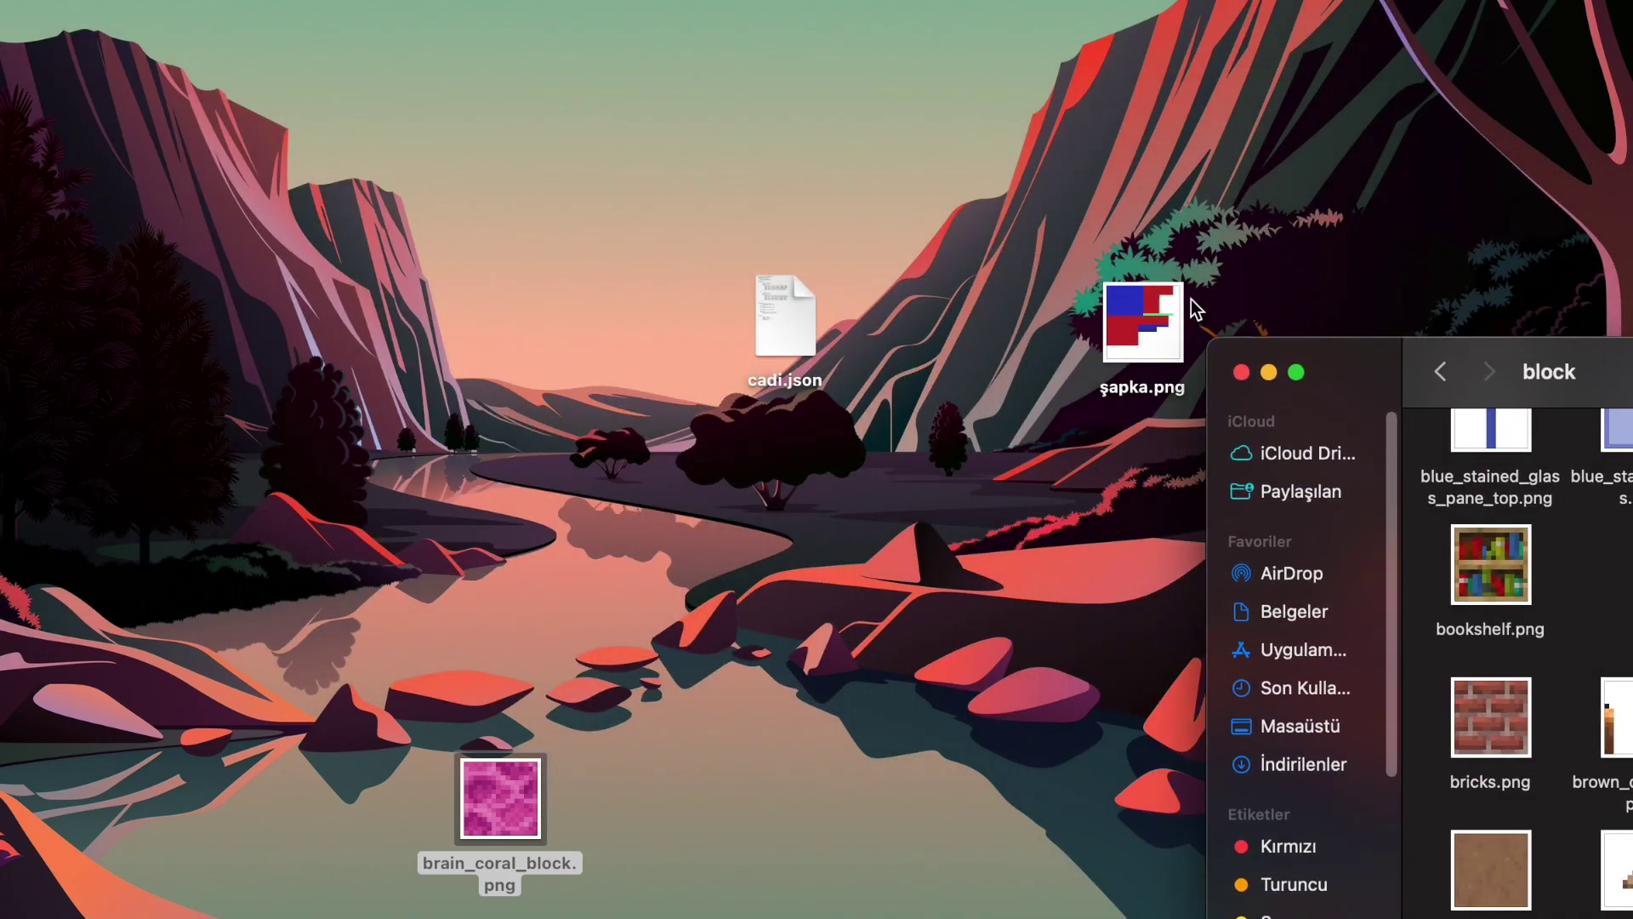
Place şapka.png above the coral texture on the desktop and rename it brain.png.
{"action": "left_click_drag", "start_coordinate": [1178, 311], "coordinate": [533, 348]}
{"action": "right_click", "coordinate": [523, 369]}
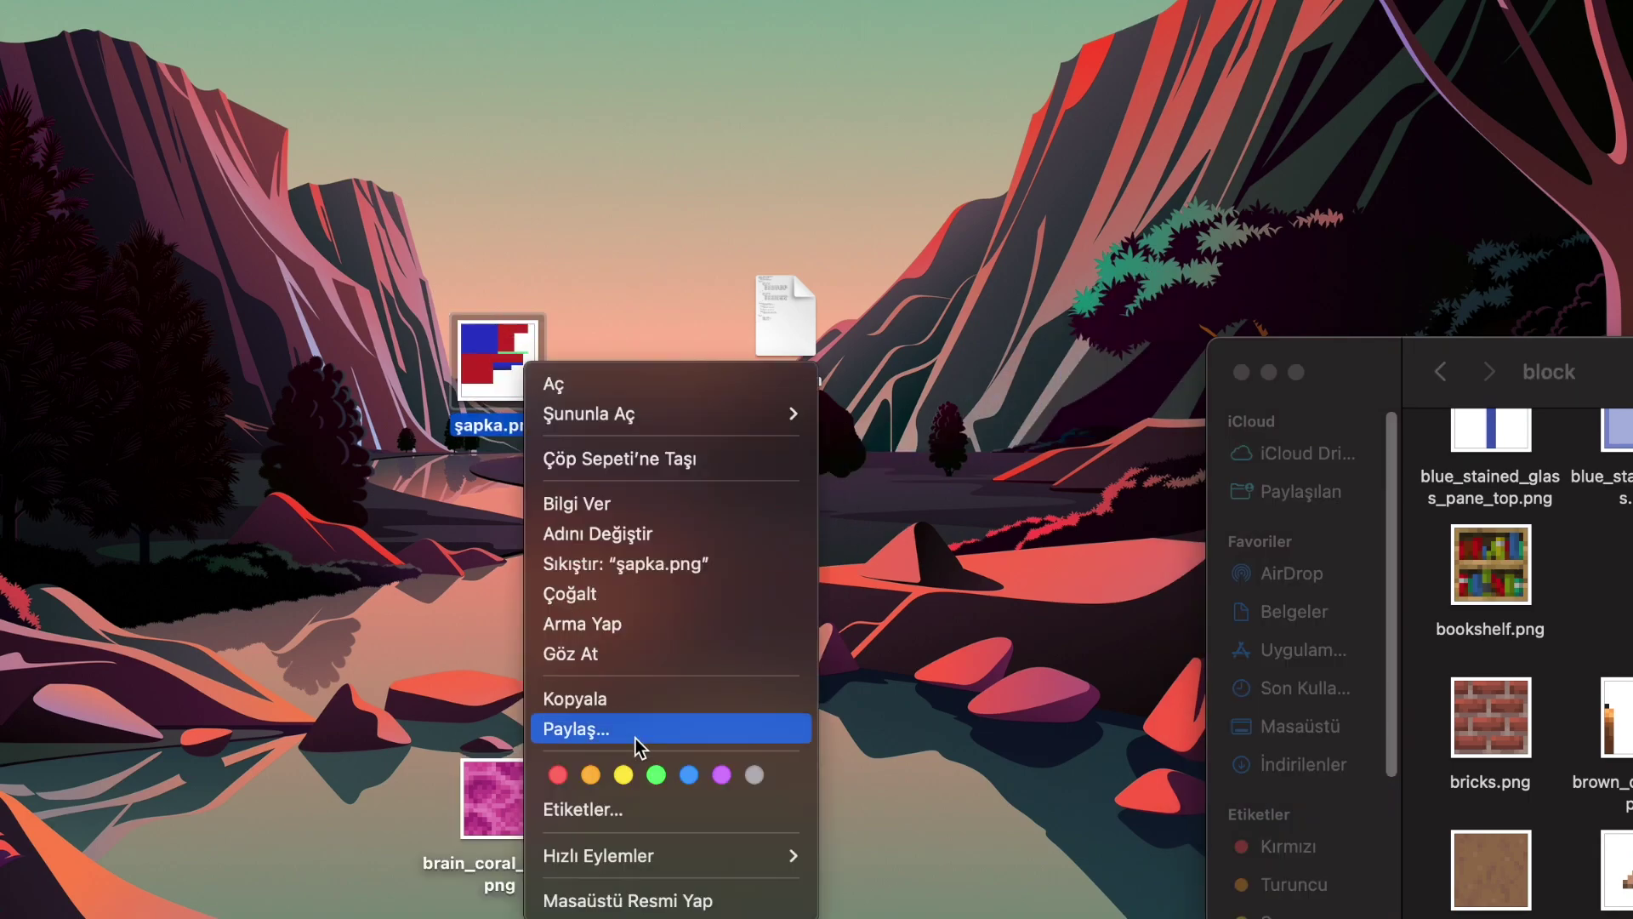
{"action": "left_click", "coordinate": [623, 534]}
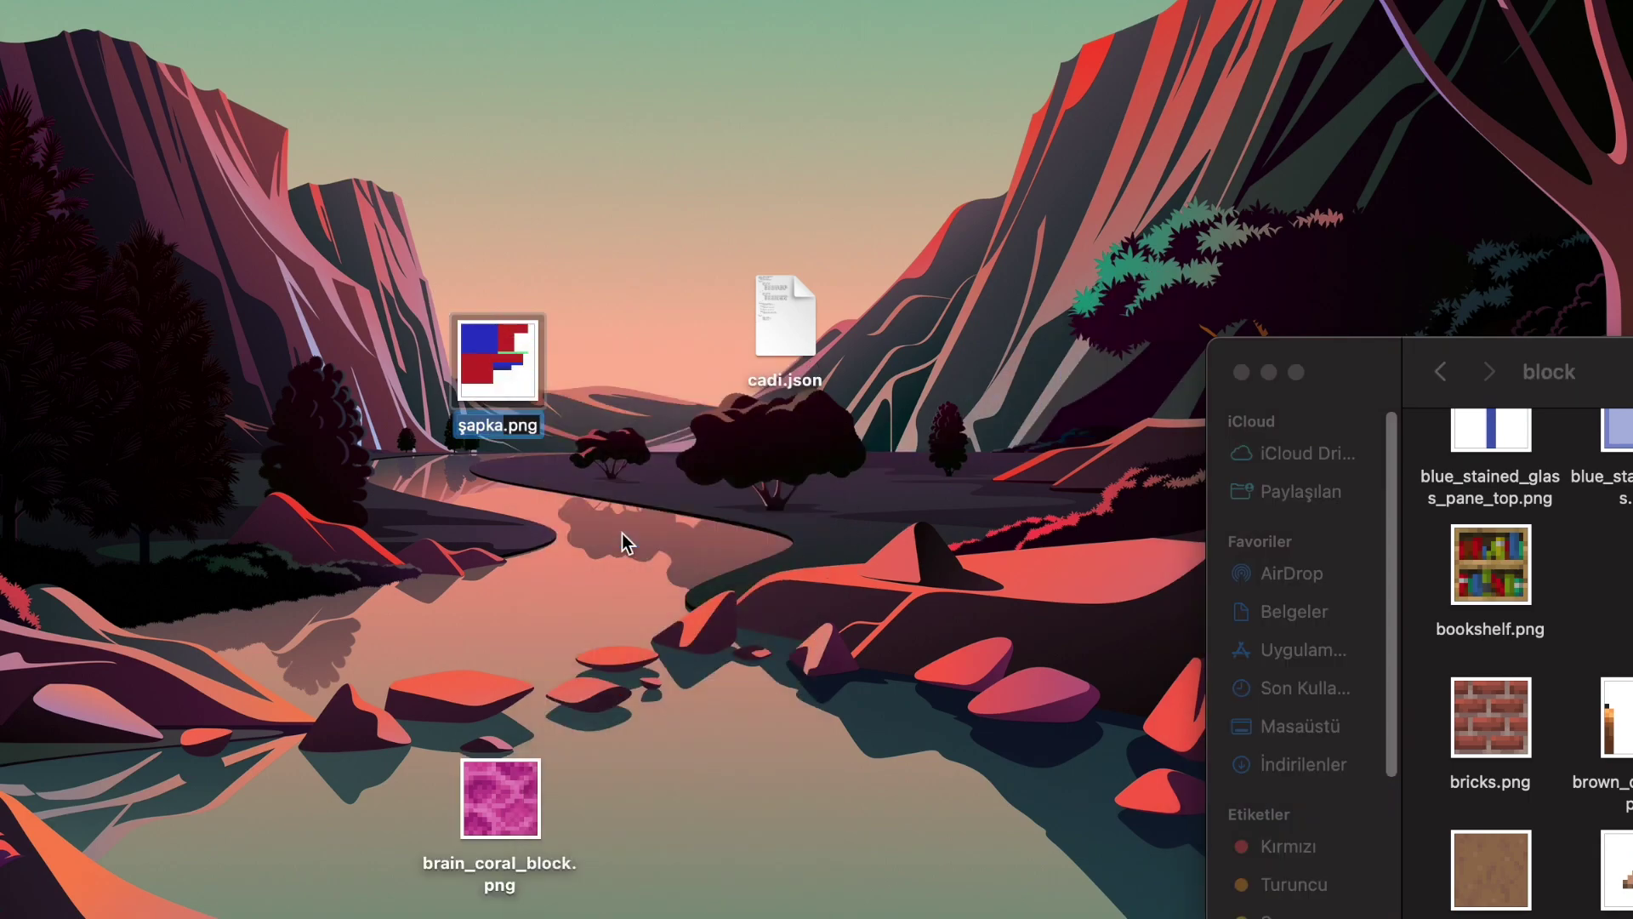
{"action": "type", "text": "bra"}
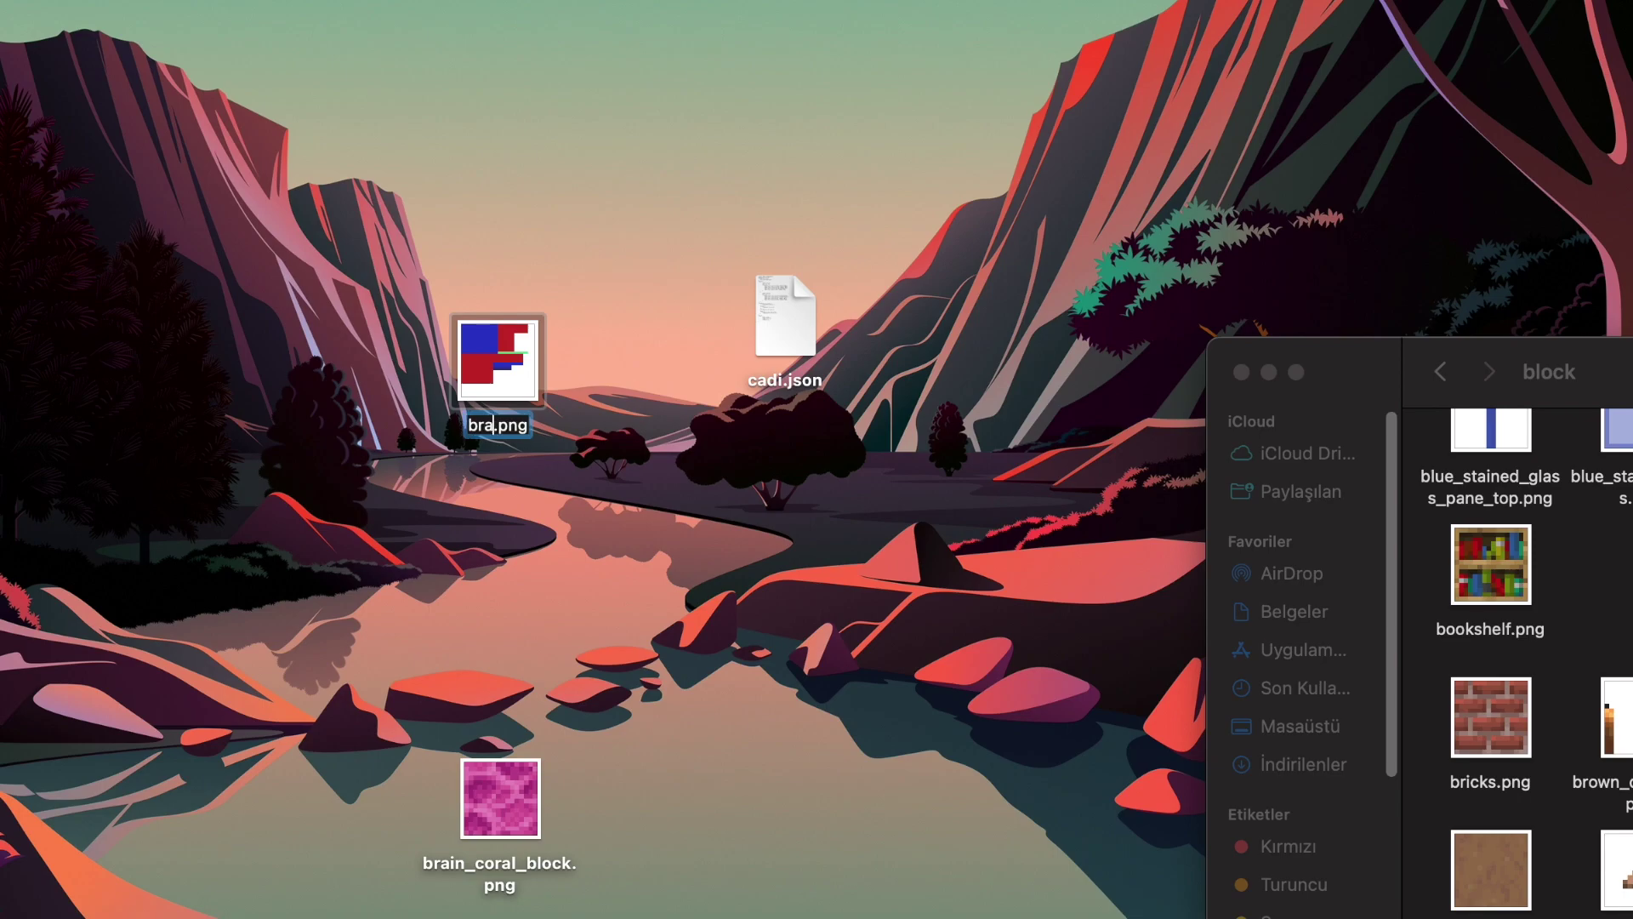
{"action": "type", "text": "in"}
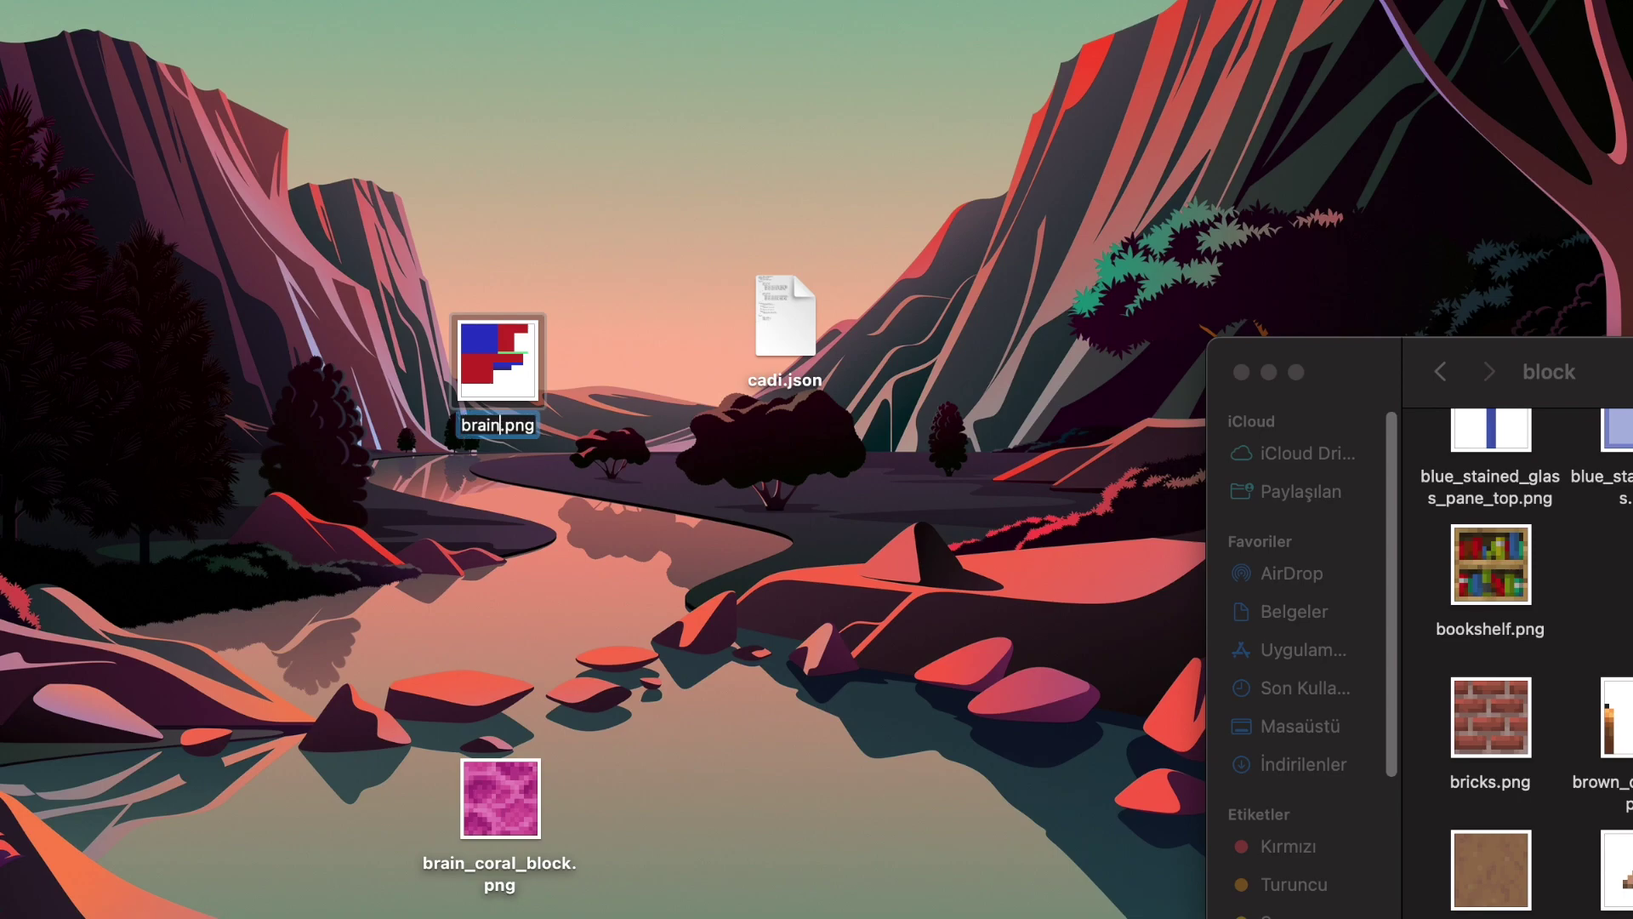
{"action": "left_click", "coordinate": [570, 740]}
Rename the original coral texture on the desktop as brain_coral_block.png1.
{"action": "left_click", "coordinate": [536, 827]}
{"action": "right_click", "coordinate": [536, 827]}
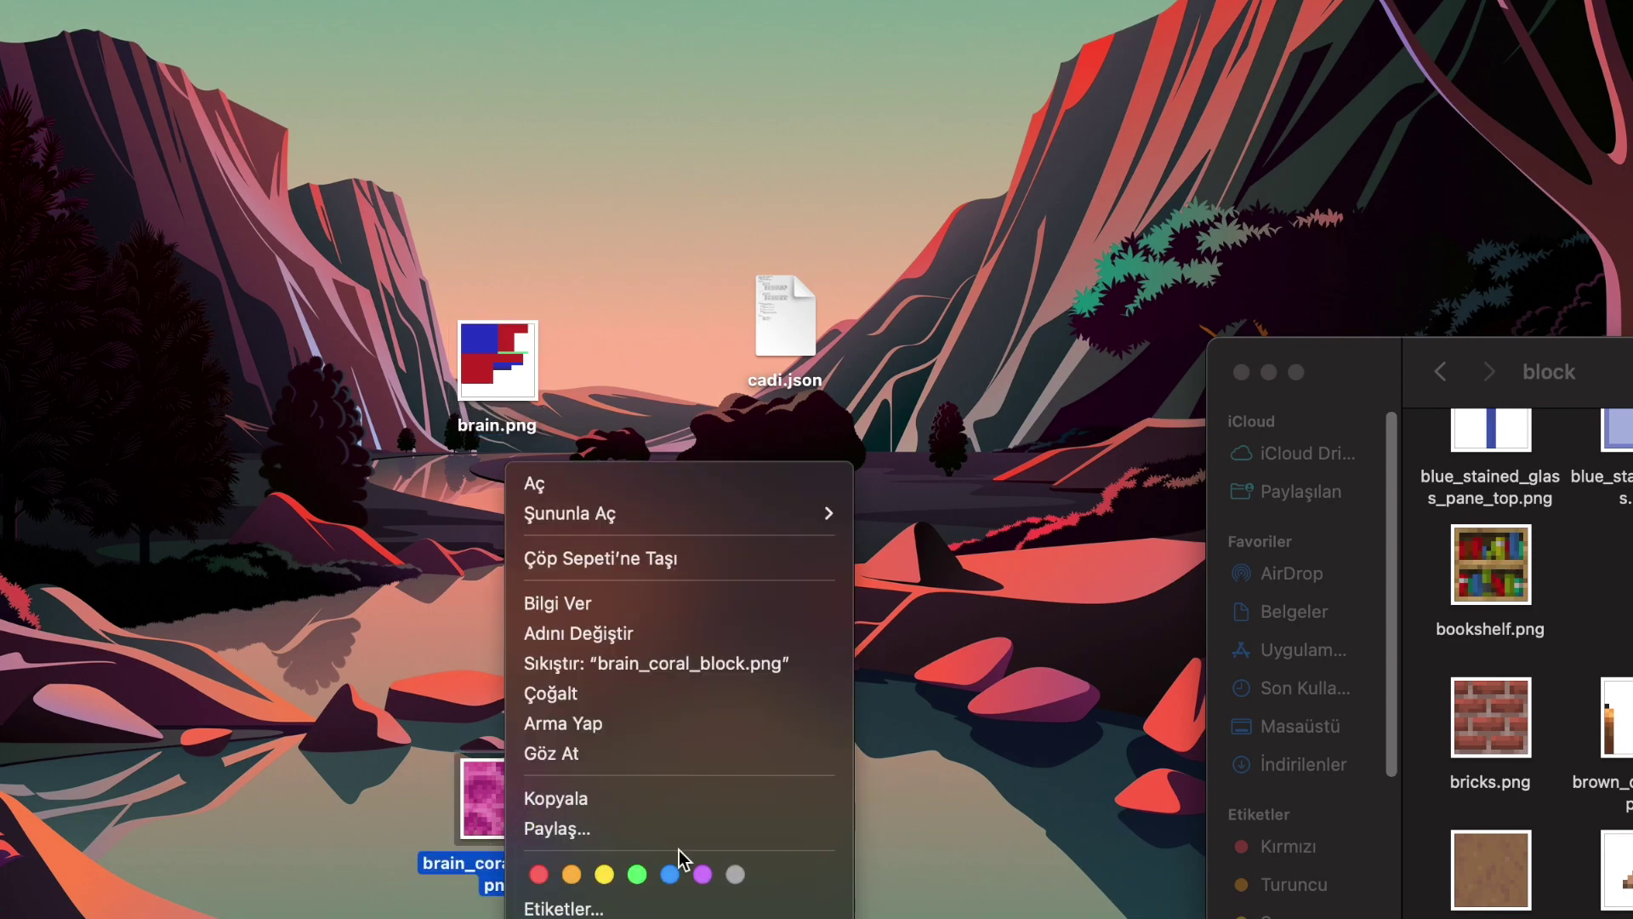
{"action": "left_click", "coordinate": [579, 633]}
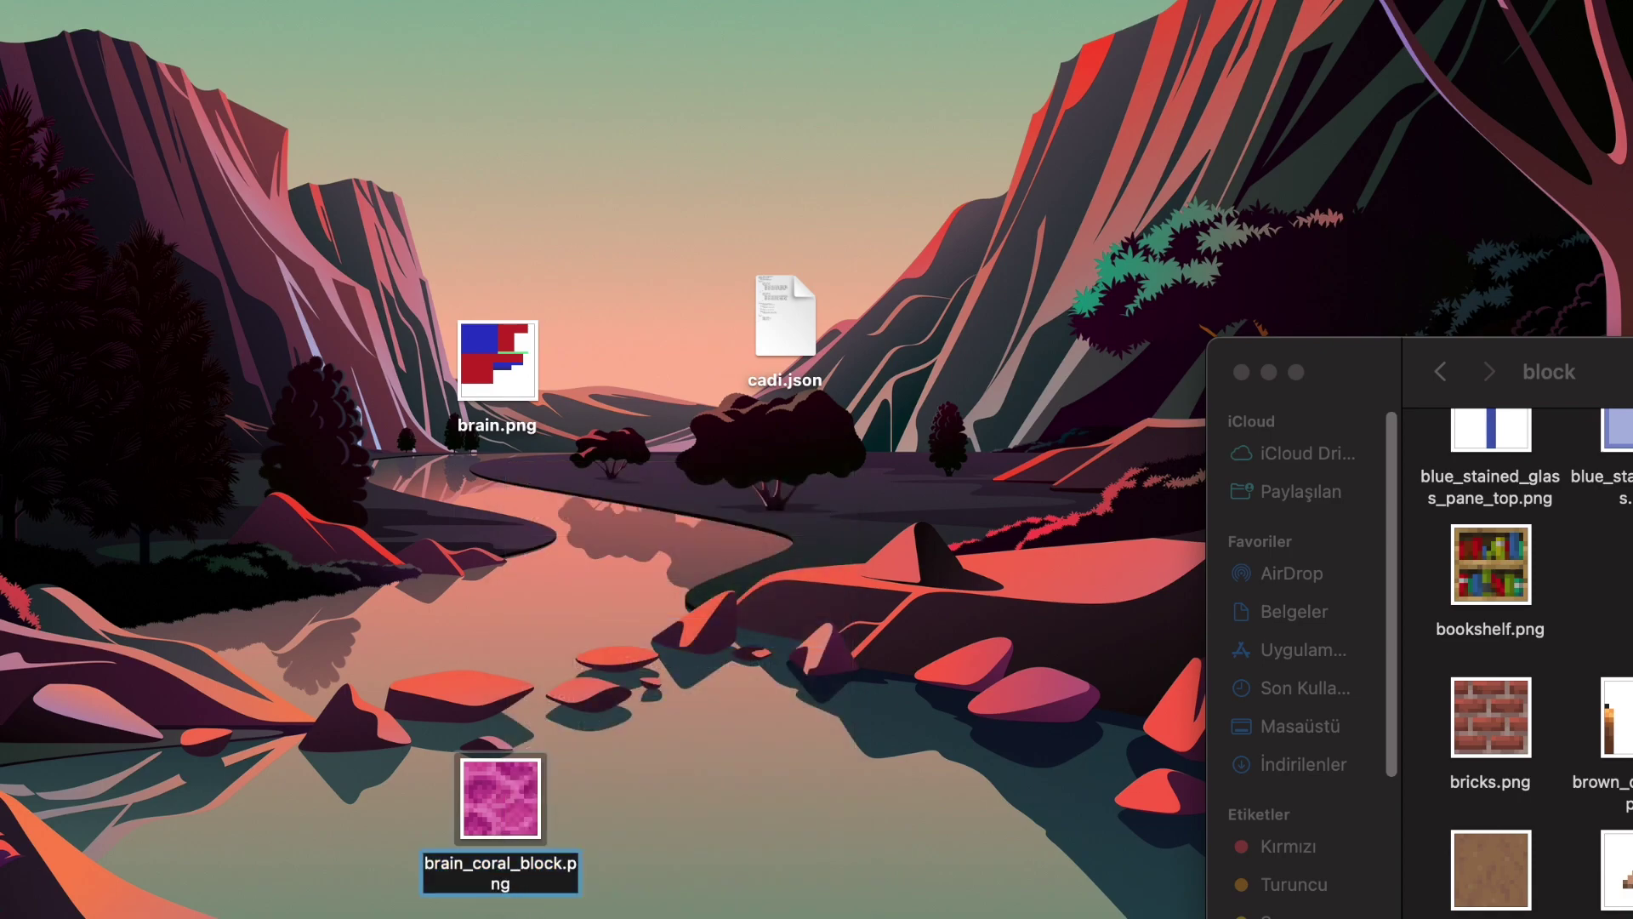
{"action": "type", "text": "1"}
{"action": "left_click", "coordinate": [667, 732]}
{"action": "left_click", "coordinate": [509, 380]}
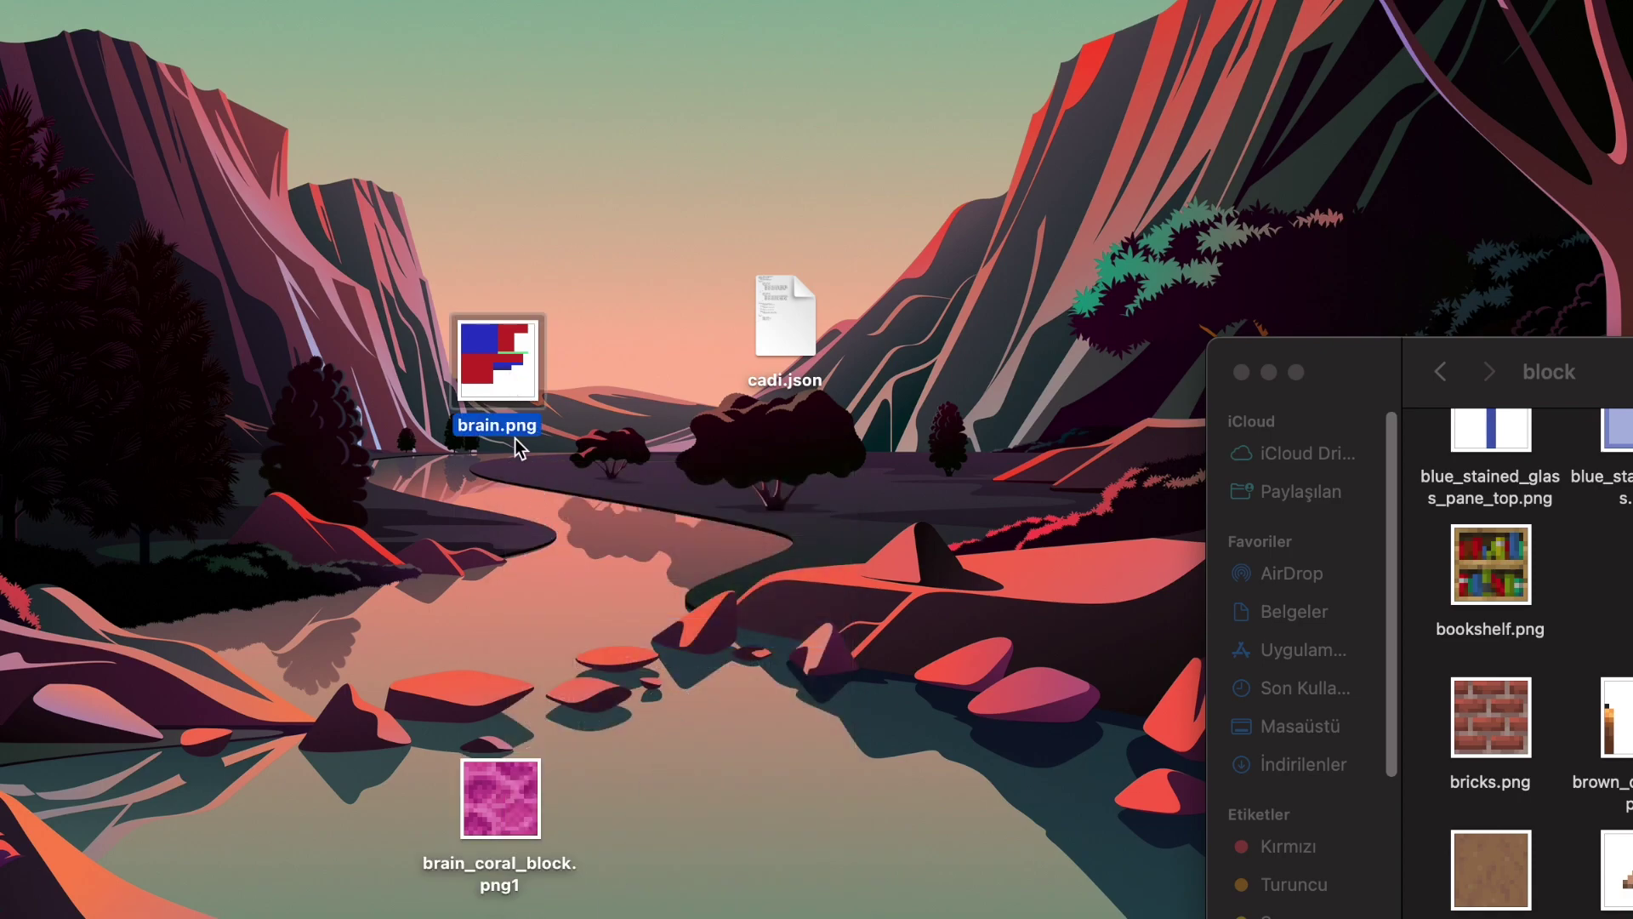
{"action": "right_click", "coordinate": [508, 364]}
{"action": "left_click", "coordinate": [605, 544]}
{"action": "right_click", "coordinate": [487, 364]}
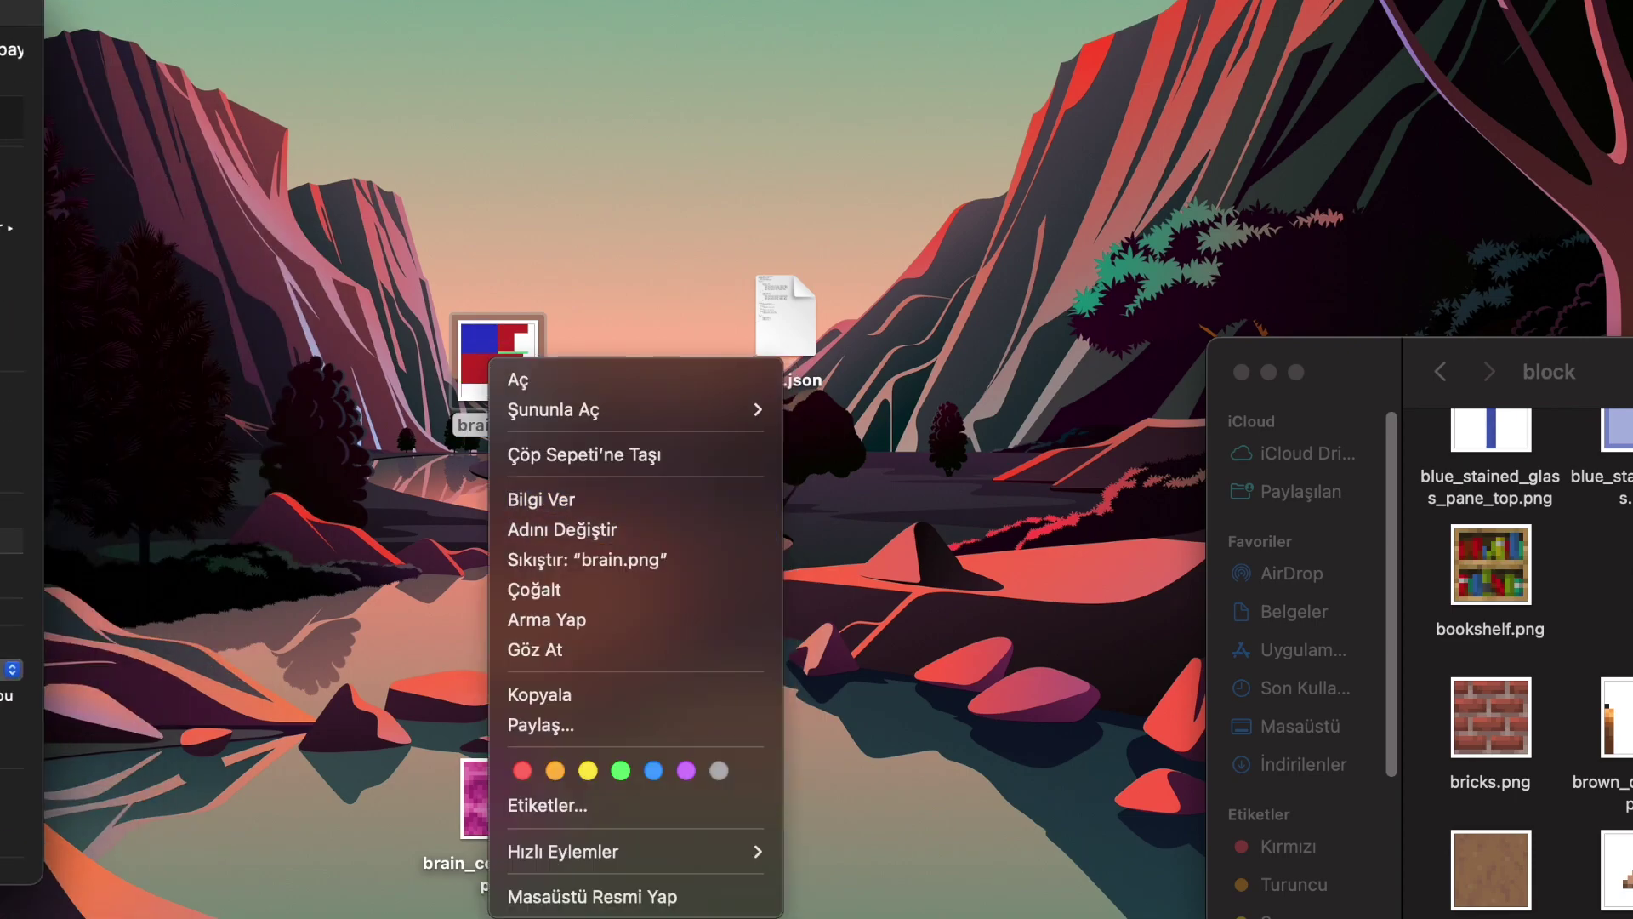
{"action": "key", "text": "Escape"}
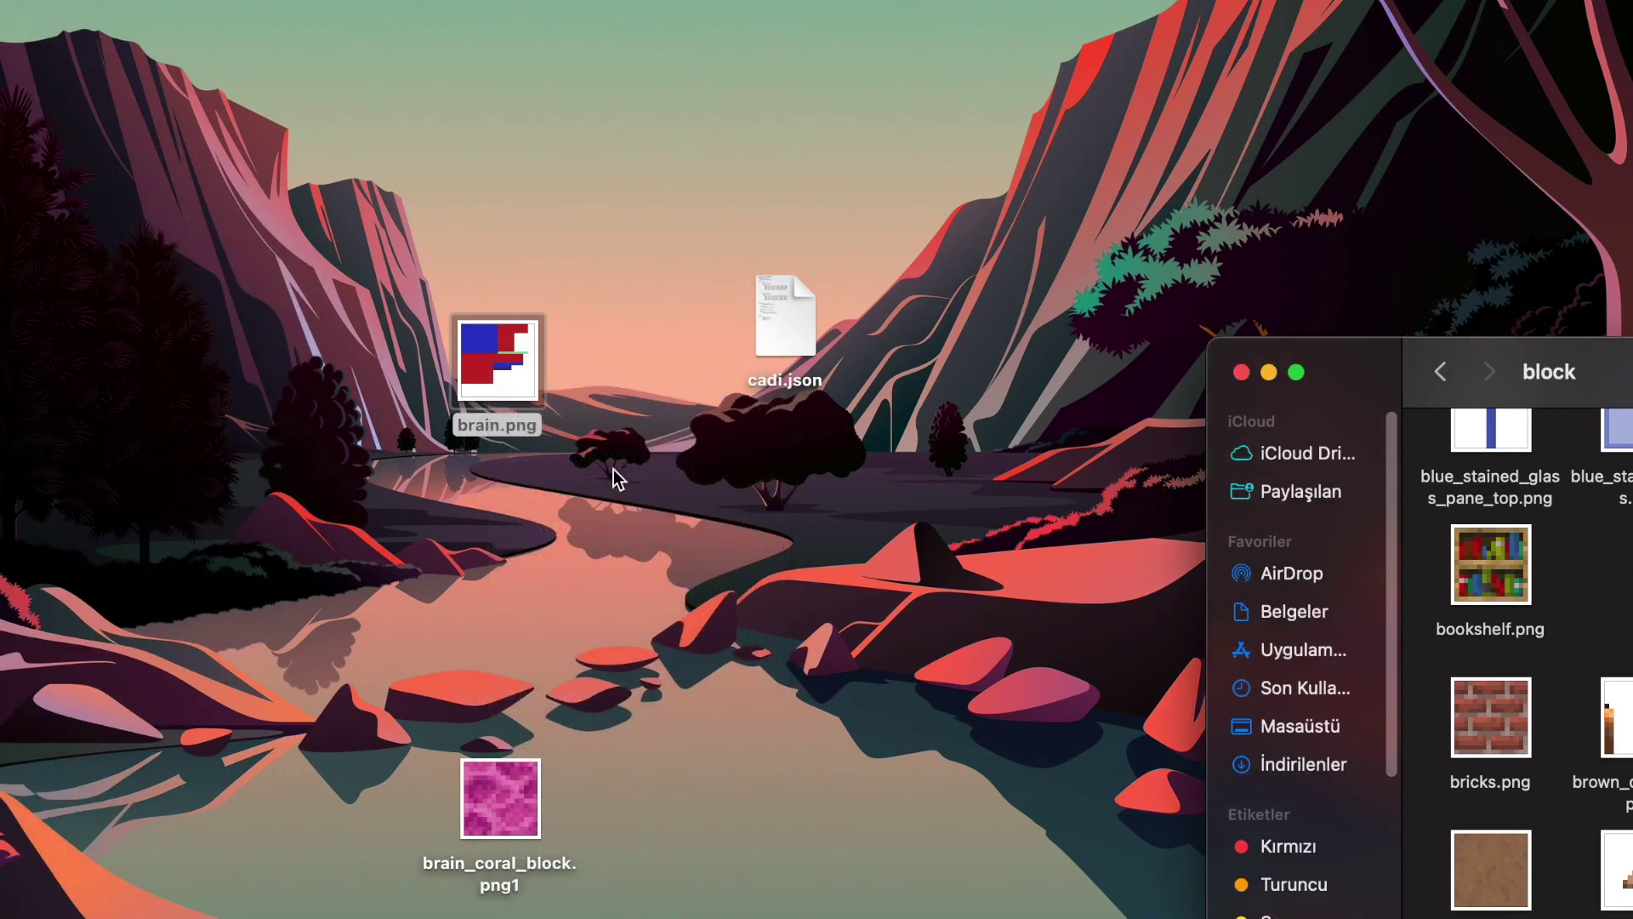
Rename brain.png on the desktop as brain_coral_block.png.
{"action": "right_click", "coordinate": [530, 366]}
{"action": "left_click", "coordinate": [647, 536]}
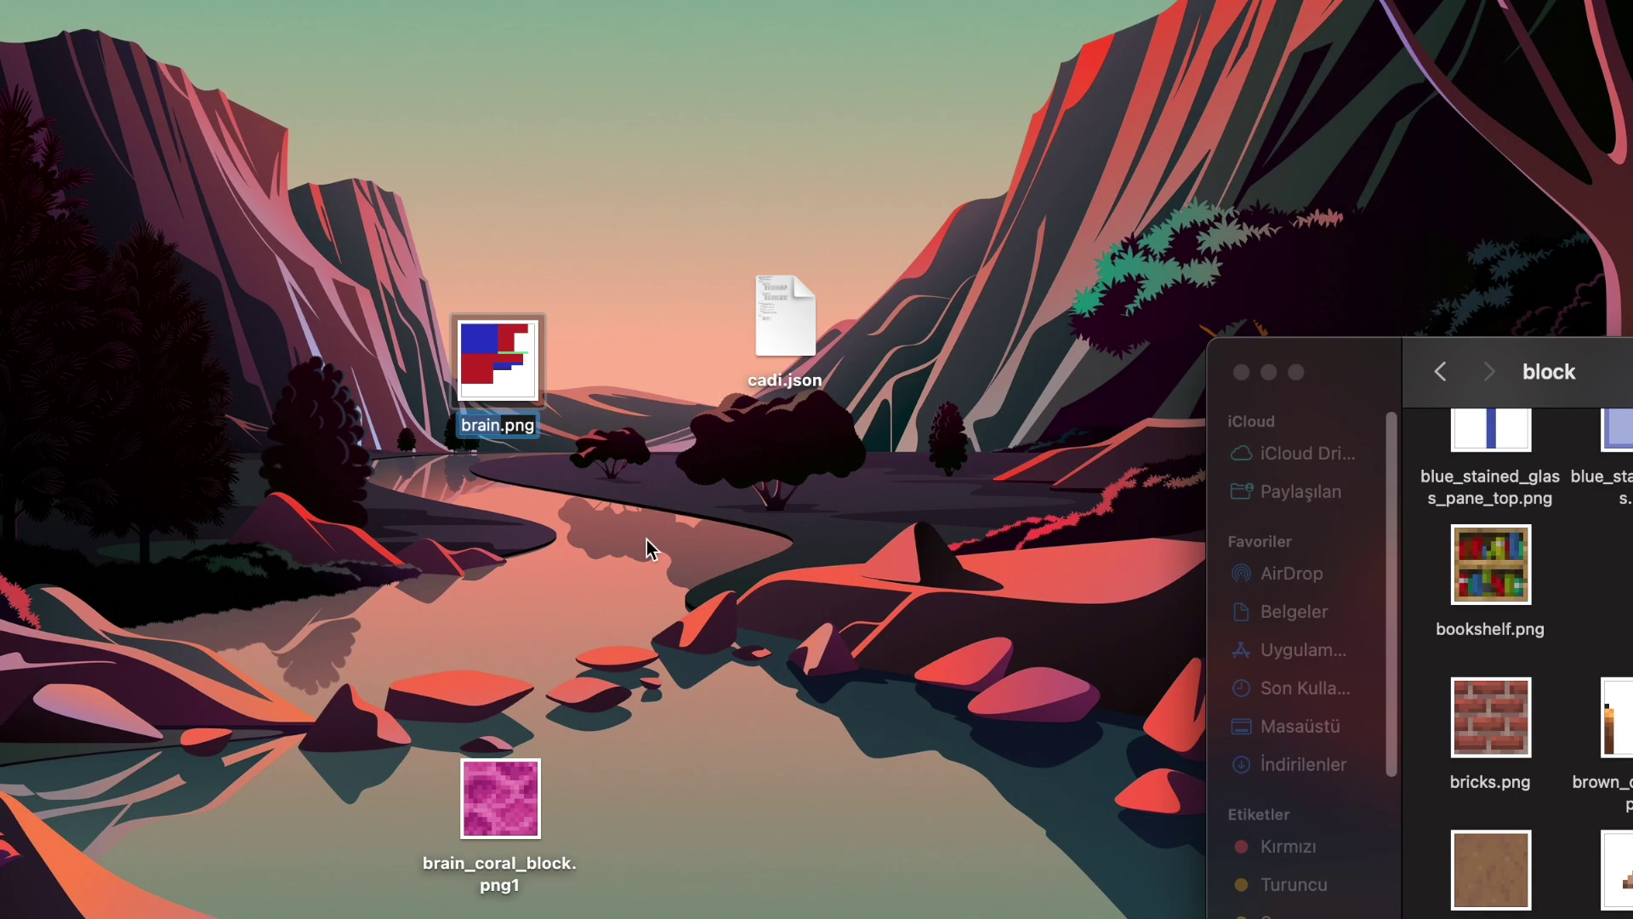
{"action": "type", "text": "br"}
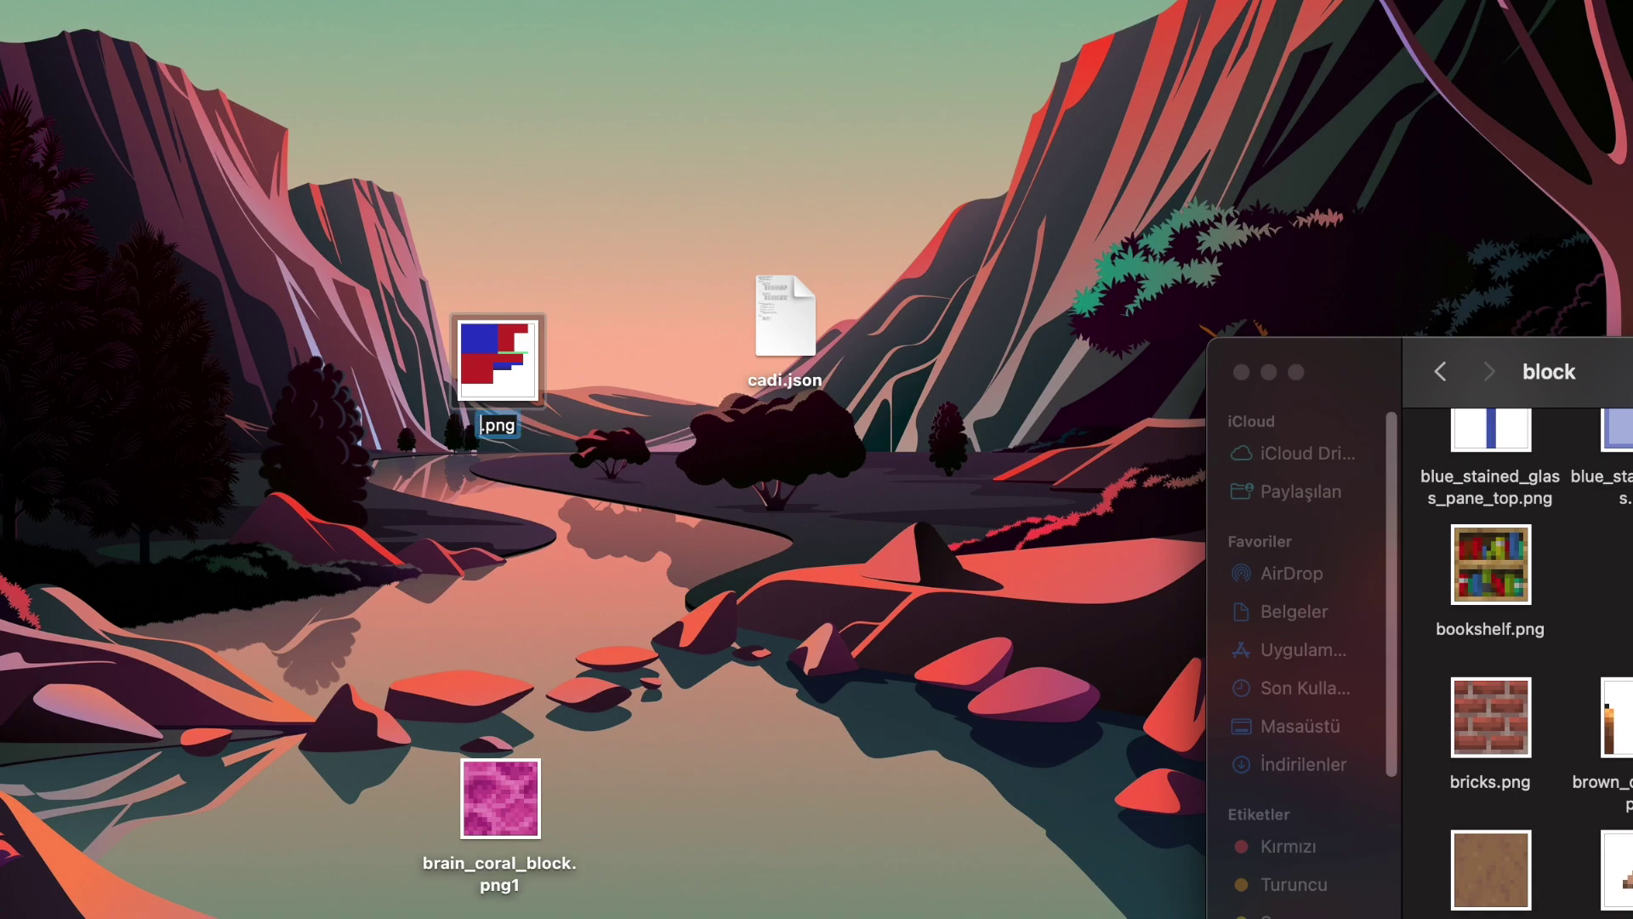
{"action": "type", "text": "ain"}
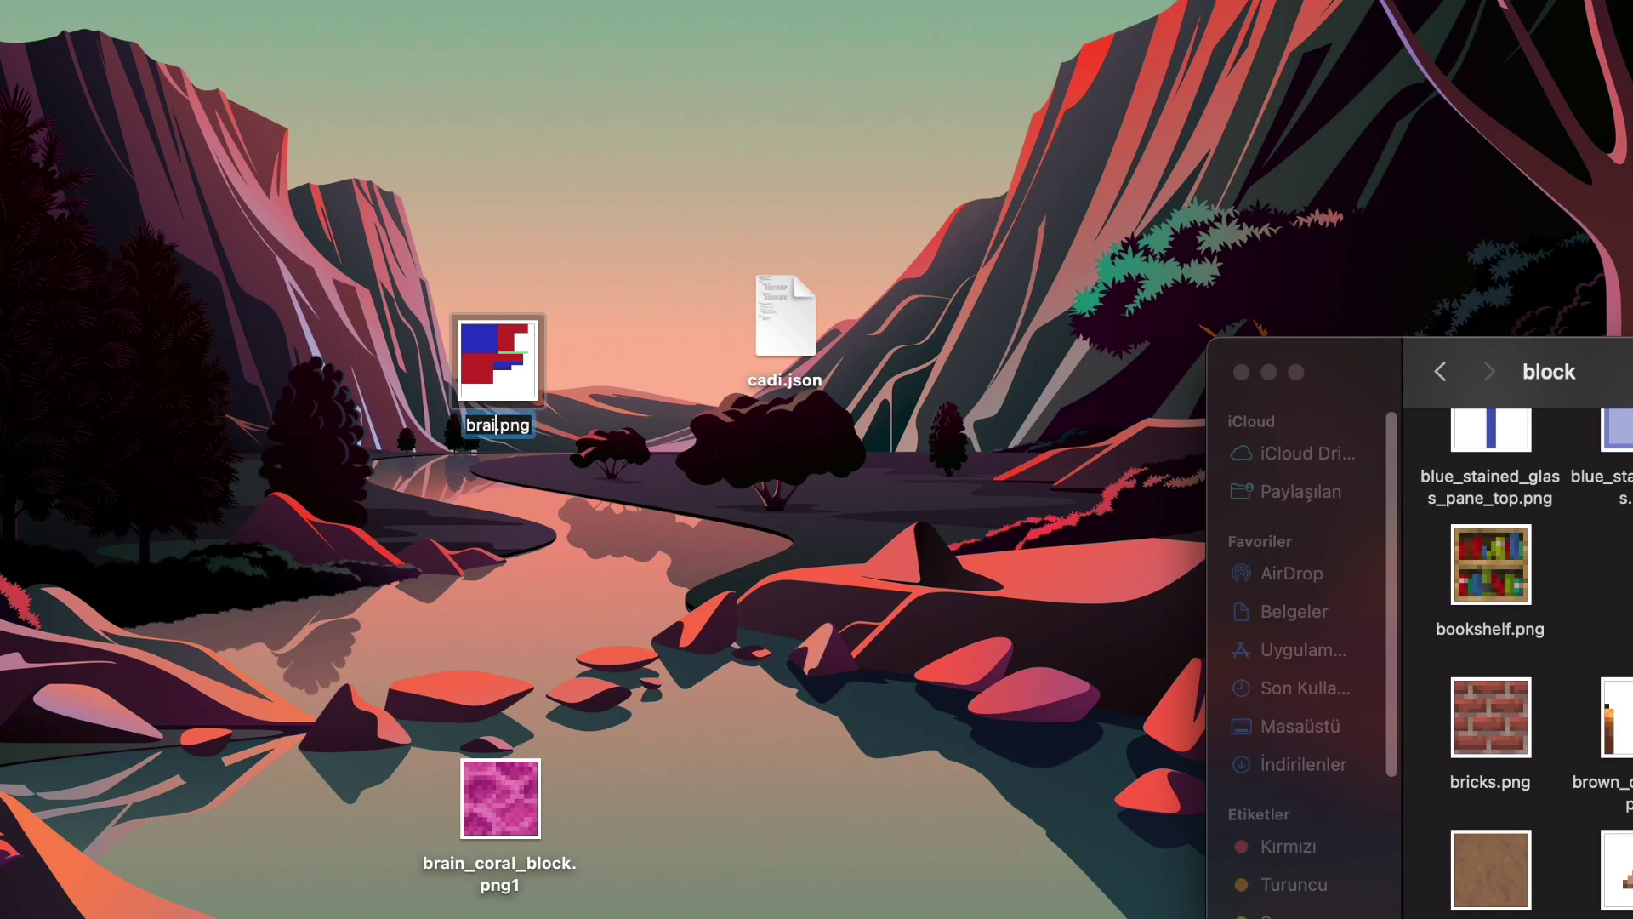
{"action": "type", "text": "_coral"}
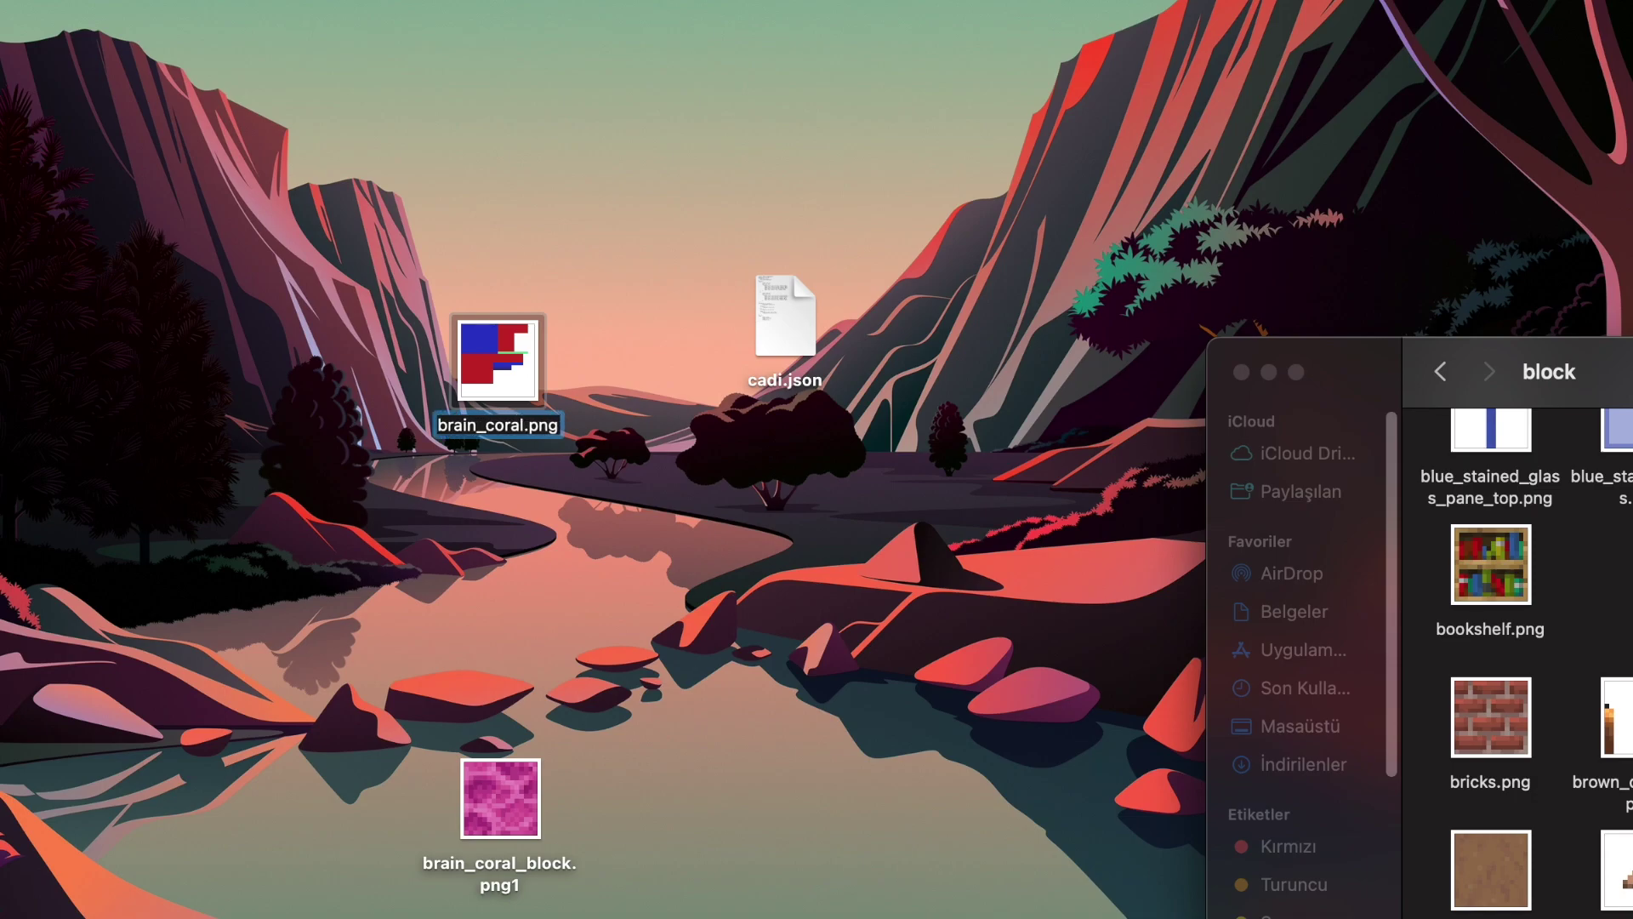
{"action": "type", "text": "_"}
{"action": "type", "text": "block"}
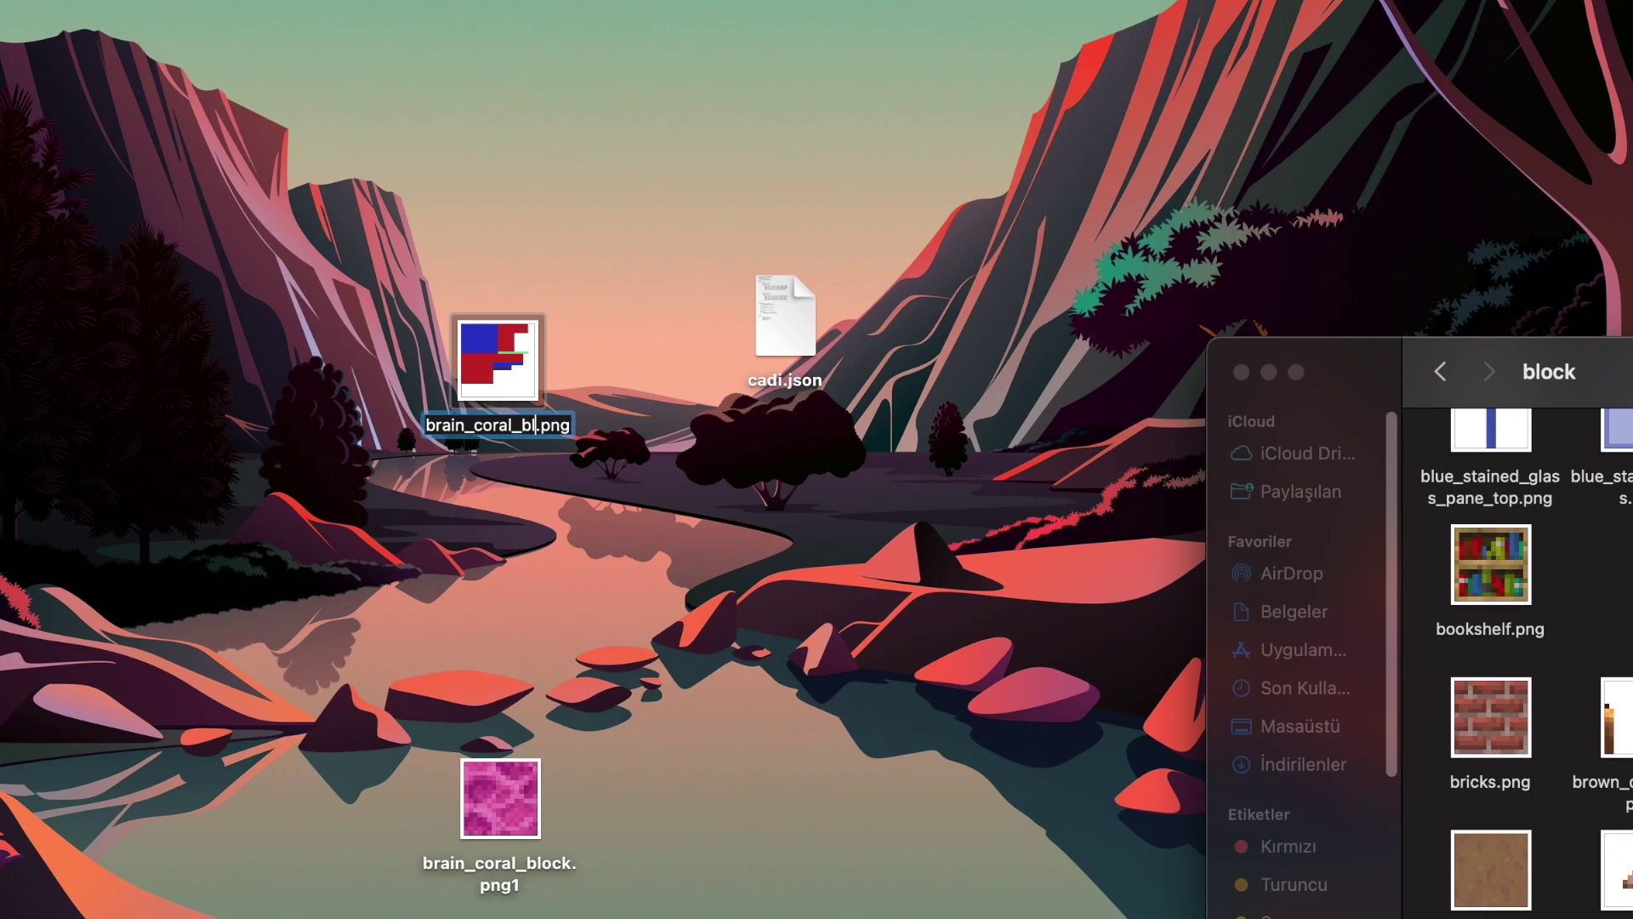
{"action": "left_click", "coordinate": [597, 117]}
Move the renamed hat texture into the pack's textures/block folder, then go back to the textures folder.
{"action": "left_click_drag", "start_coordinate": [441, 332], "coordinate": [1478, 537]}
{"action": "left_click", "coordinate": [1441, 372]}
{"action": "left_click_drag", "start_coordinate": [1562, 358], "coordinate": [1262, 375]}
Rename cadi.json on the desktop as brain_coral_block.json.
{"action": "right_click", "coordinate": [769, 335]}
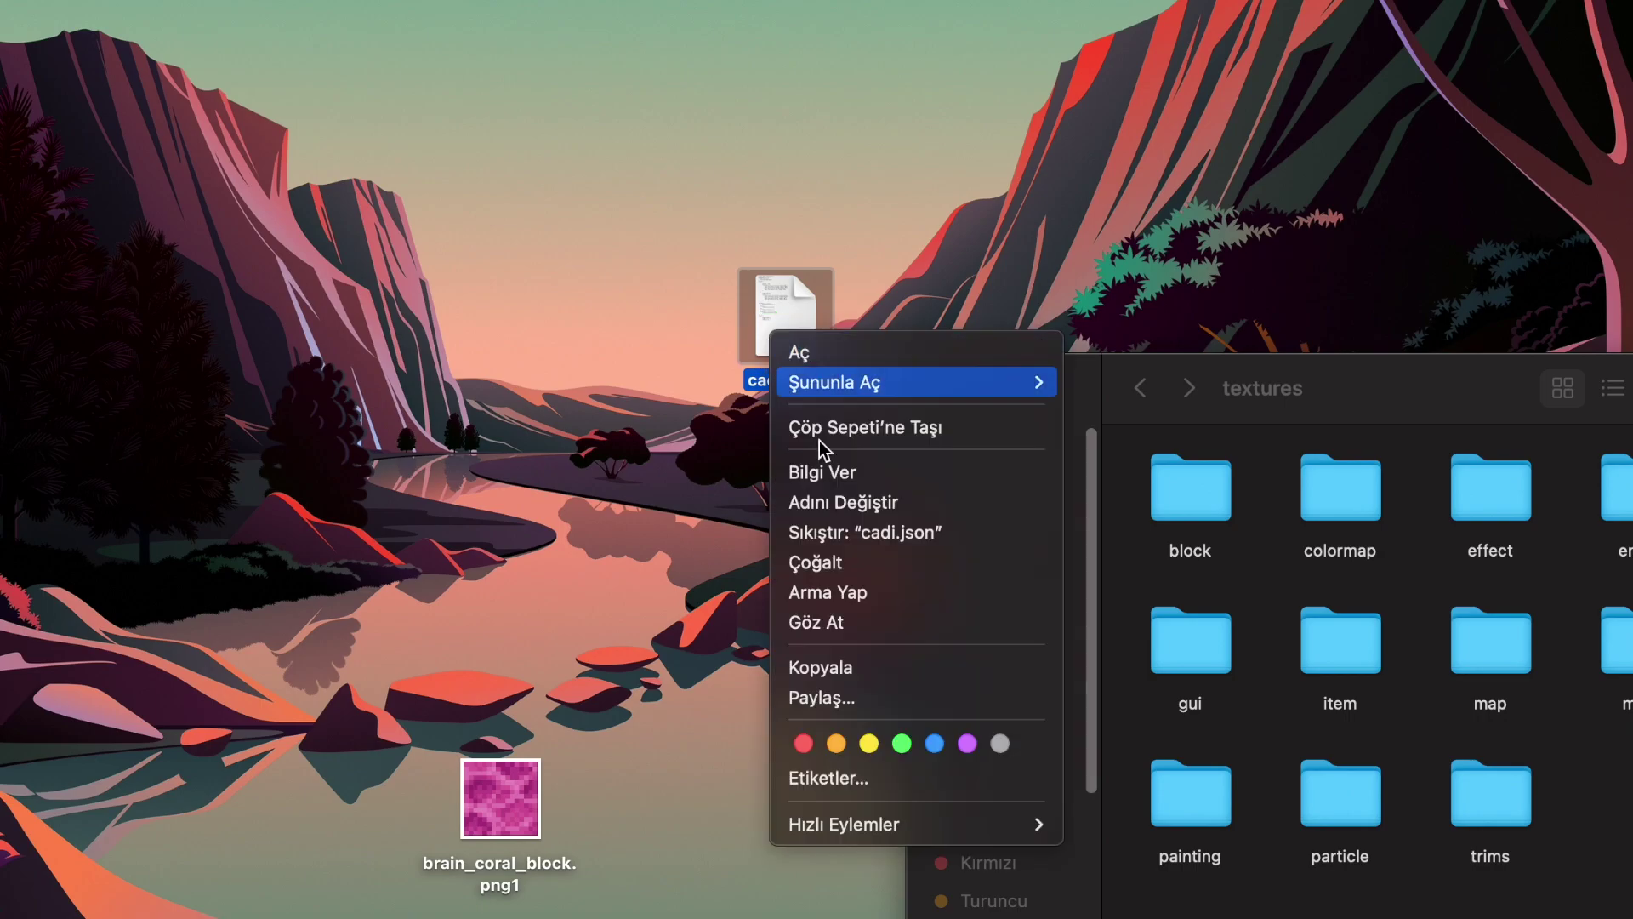
{"action": "left_click", "coordinate": [804, 503]}
{"action": "type", "text": "bra"}
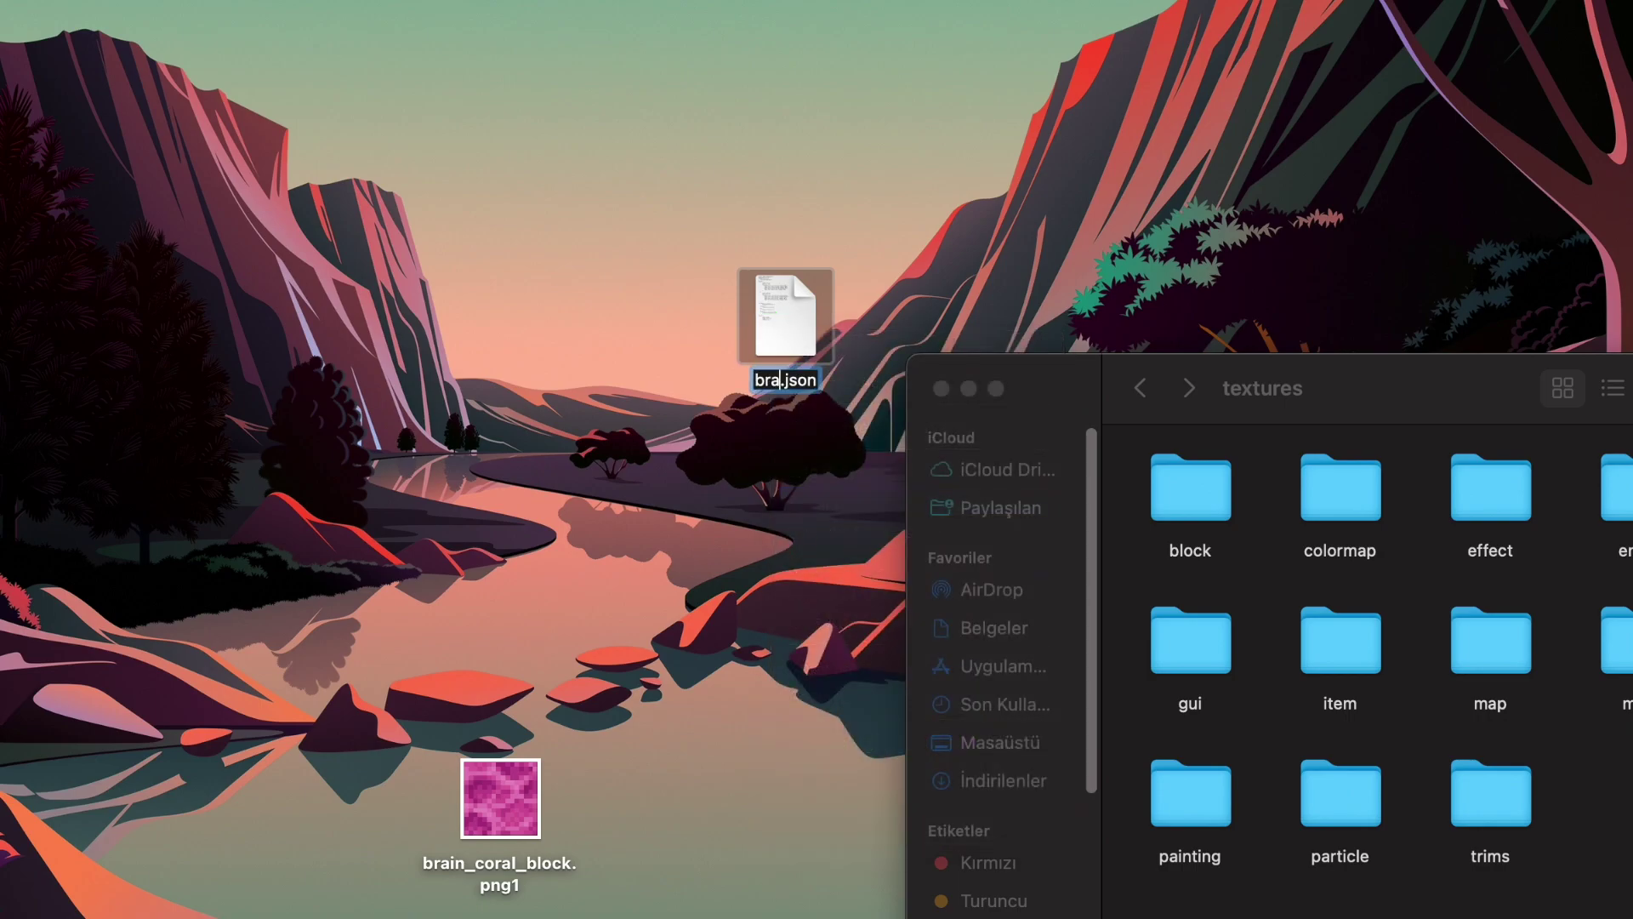
{"action": "type", "text": "in_coral"}
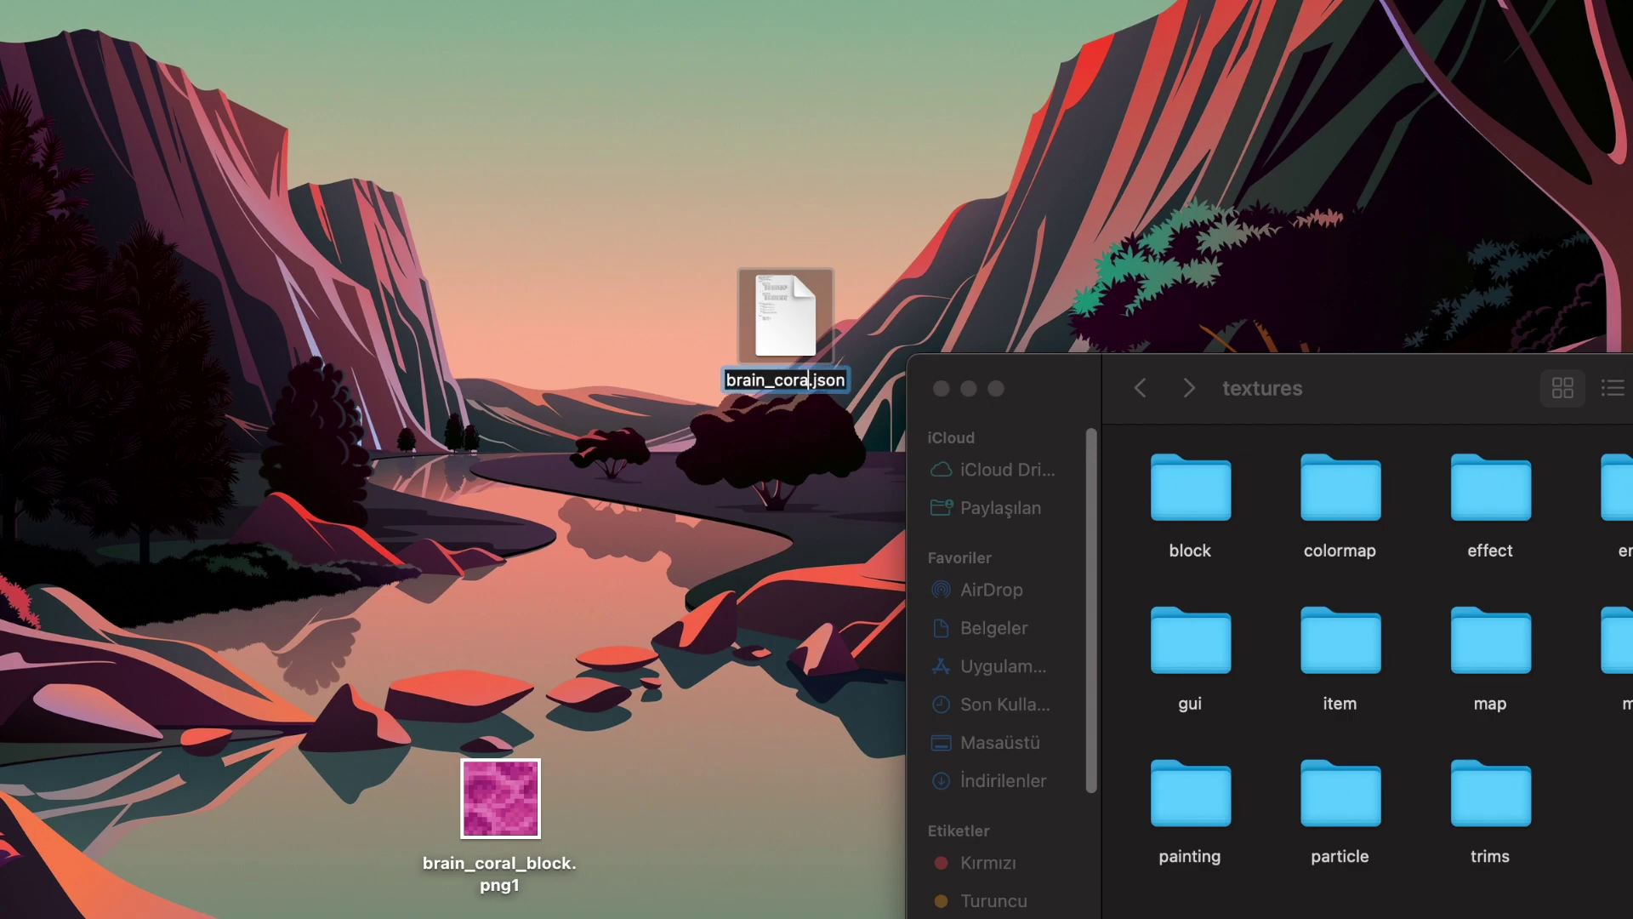
{"action": "type", "text": "_block"}
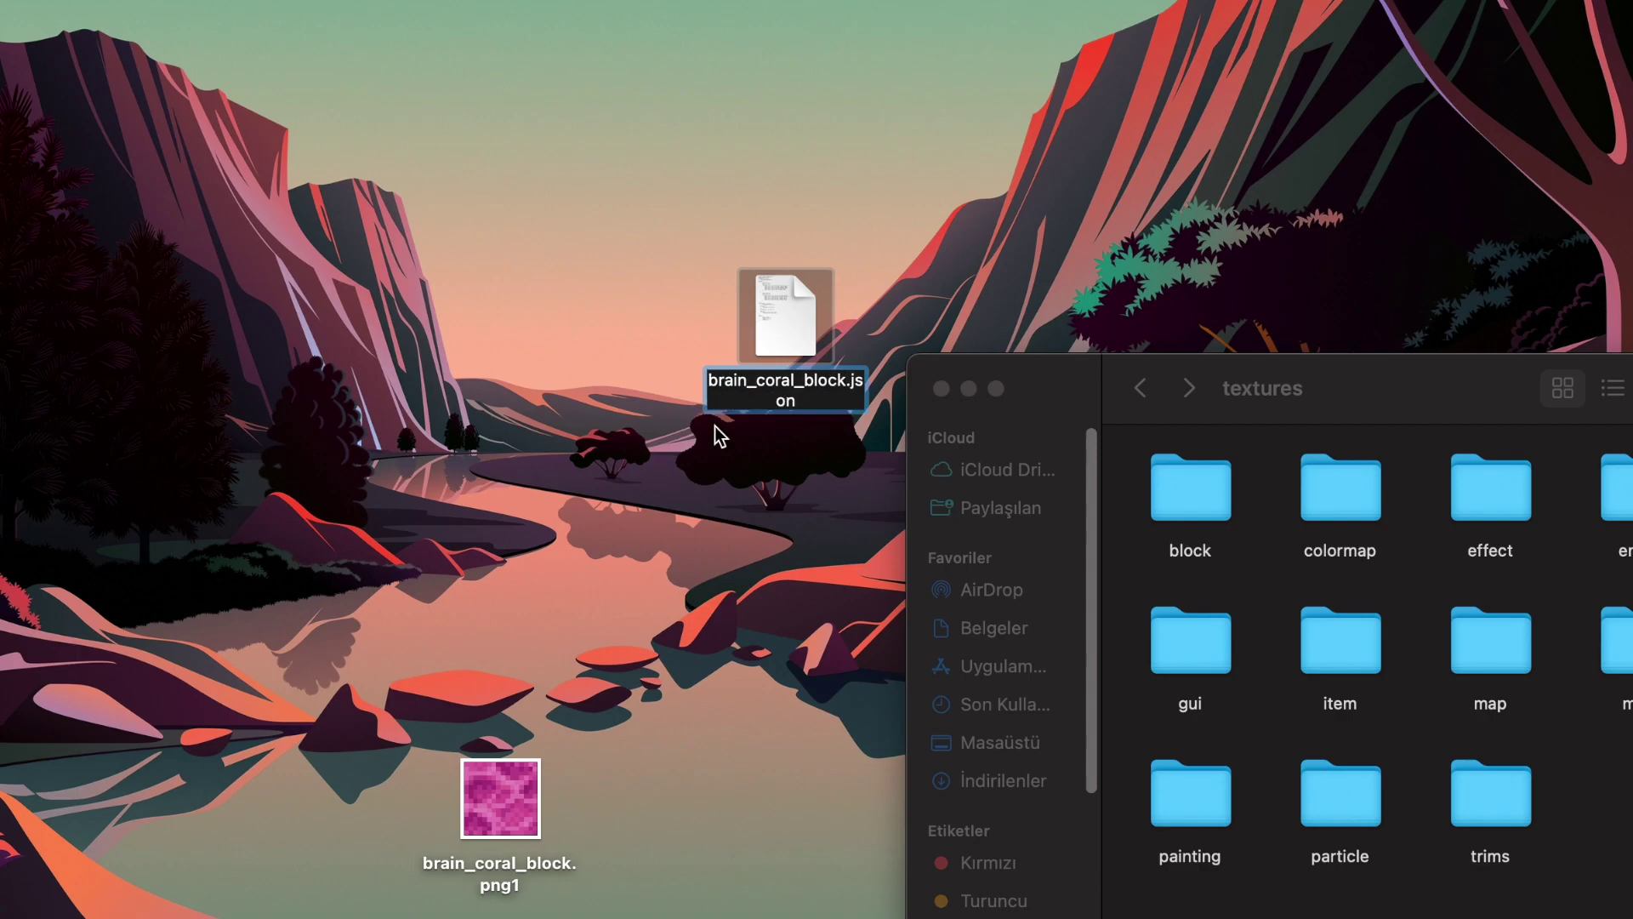
{"action": "left_click", "coordinate": [693, 477]}
Open the item folder inside the pack's minecraft/models folder.
{"action": "left_click_drag", "start_coordinate": [1284, 400], "coordinate": [745, 165]}
{"action": "double_click", "coordinate": [1412, 400]}
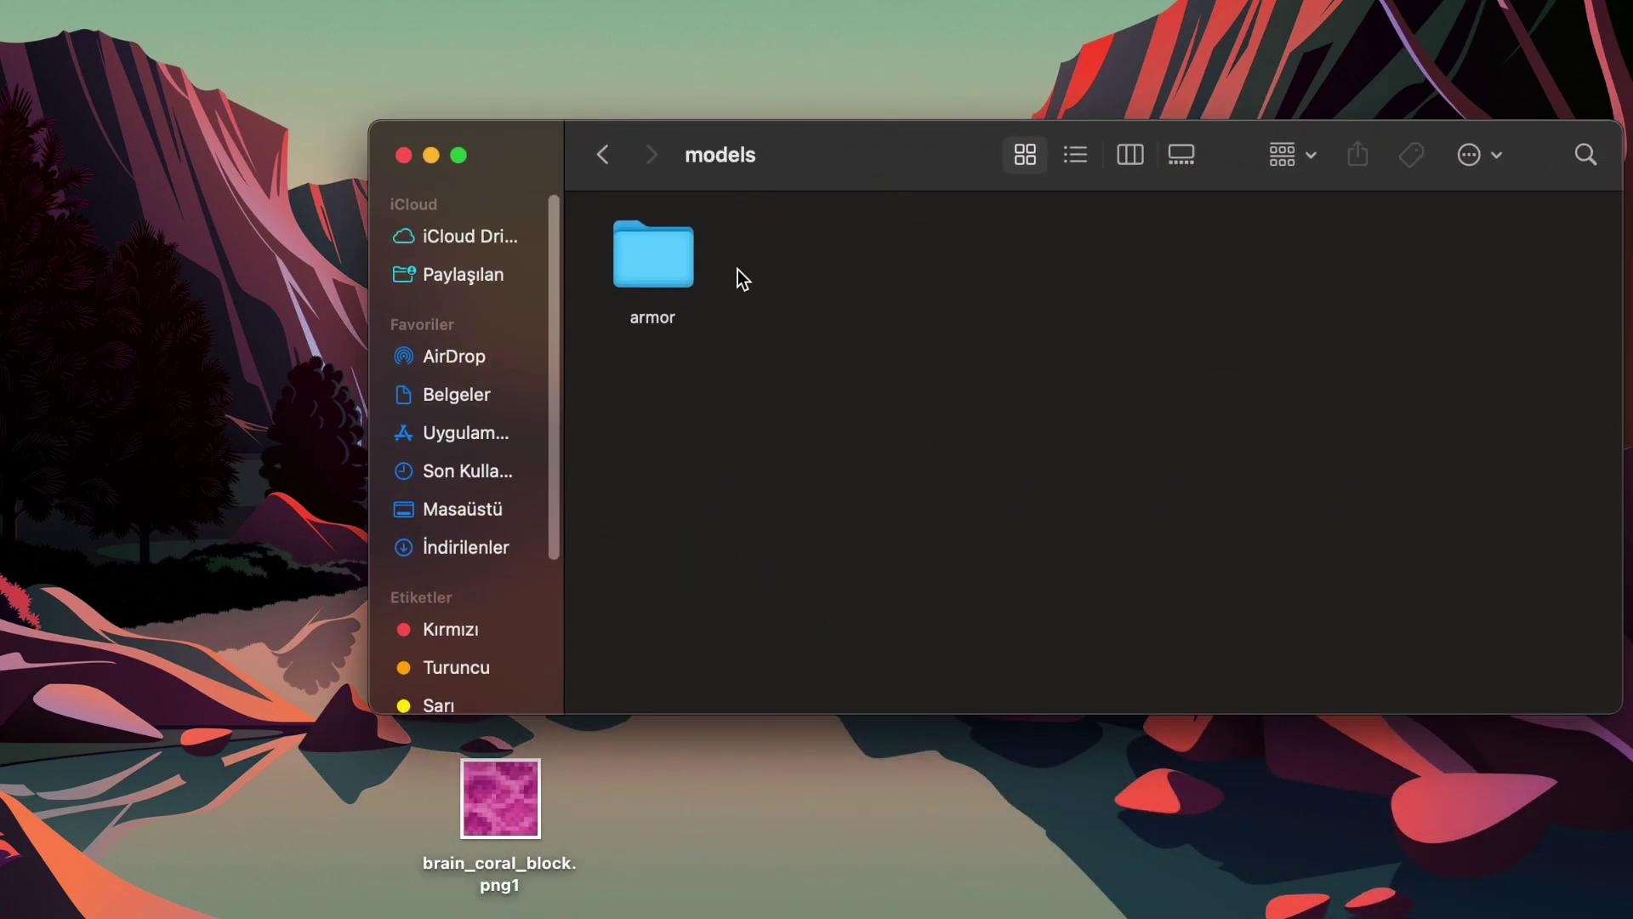
{"action": "left_click", "coordinate": [603, 154]}
{"action": "left_click", "coordinate": [603, 154]}
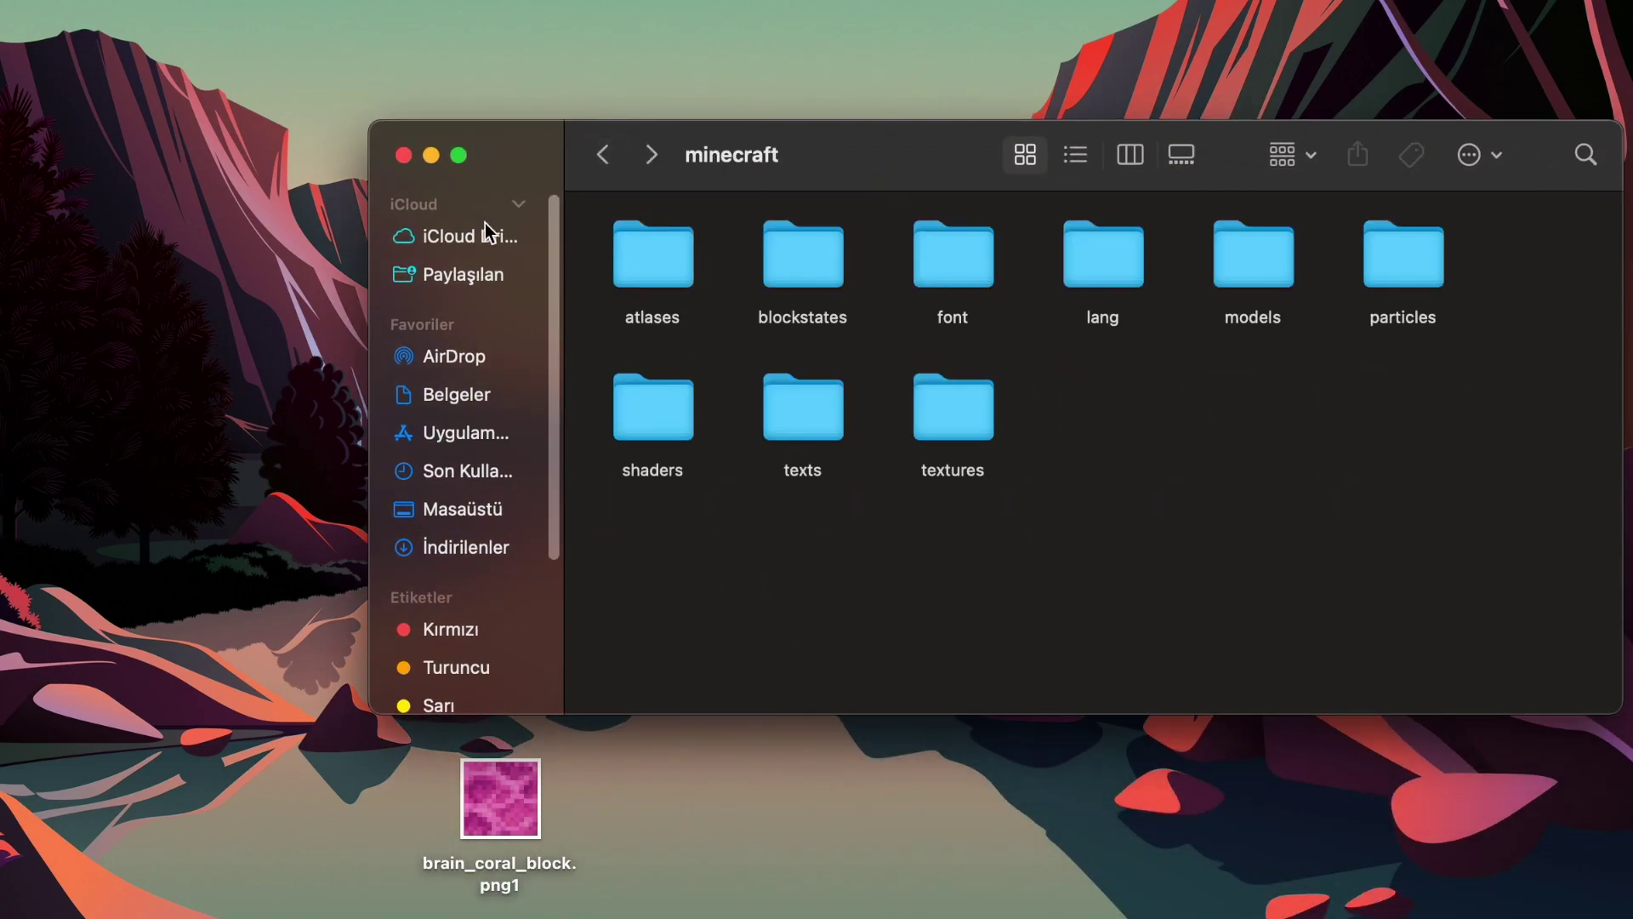
{"action": "left_click", "coordinate": [603, 154]}
{"action": "double_click", "coordinate": [687, 270]}
{"action": "double_click", "coordinate": [1244, 274]}
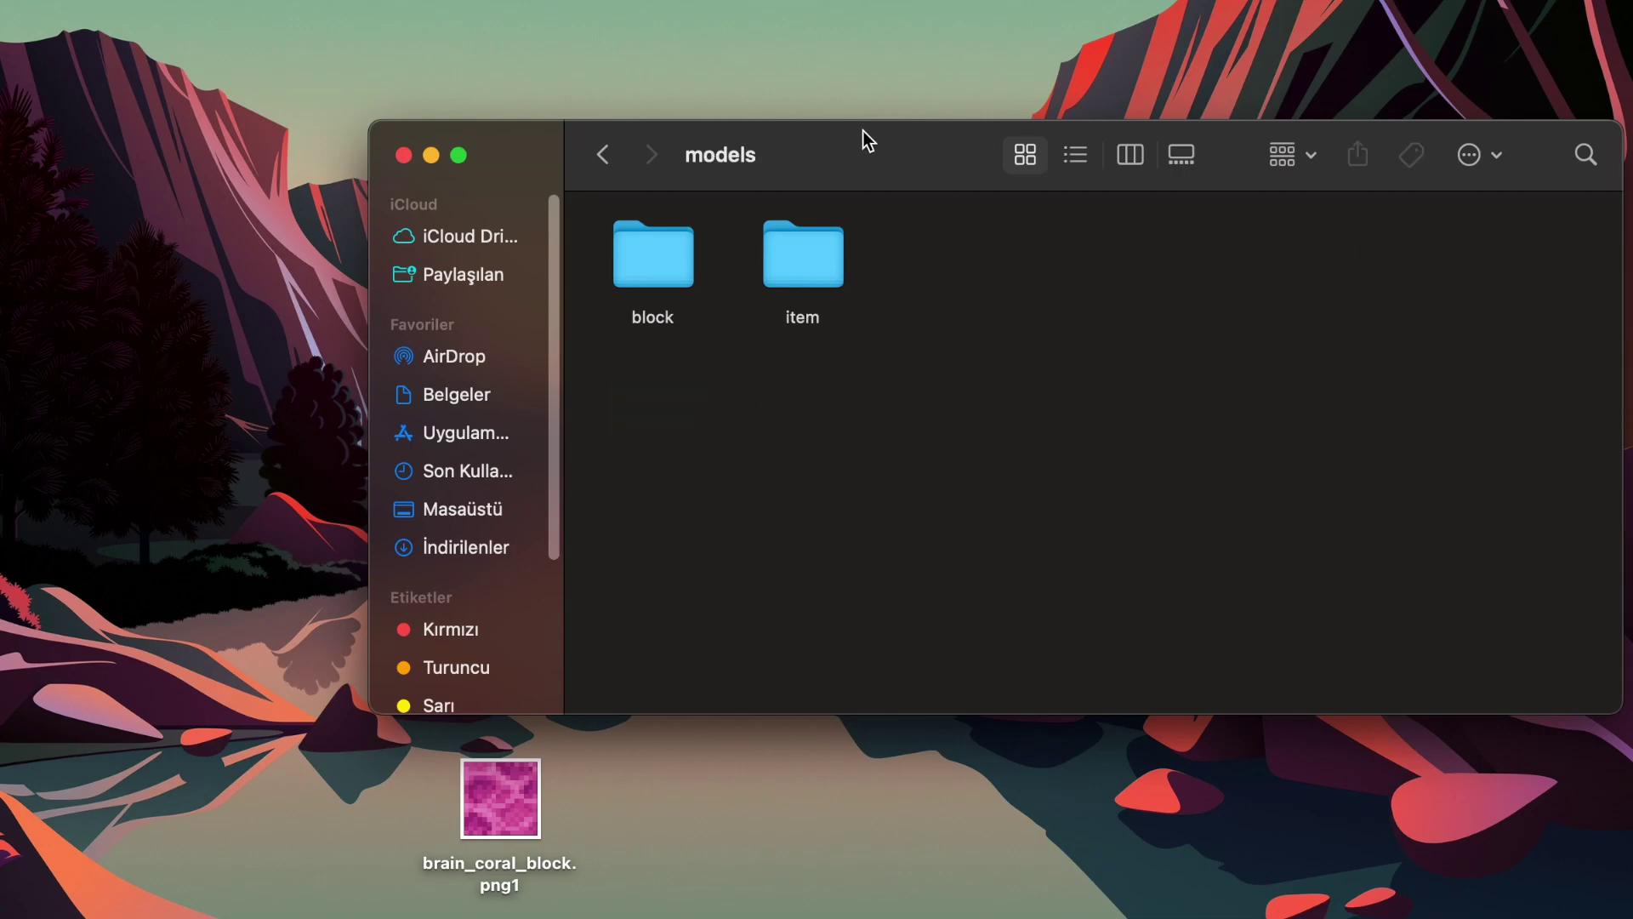
{"action": "double_click", "coordinate": [825, 242]}
{"action": "double_click", "coordinate": [804, 260]}
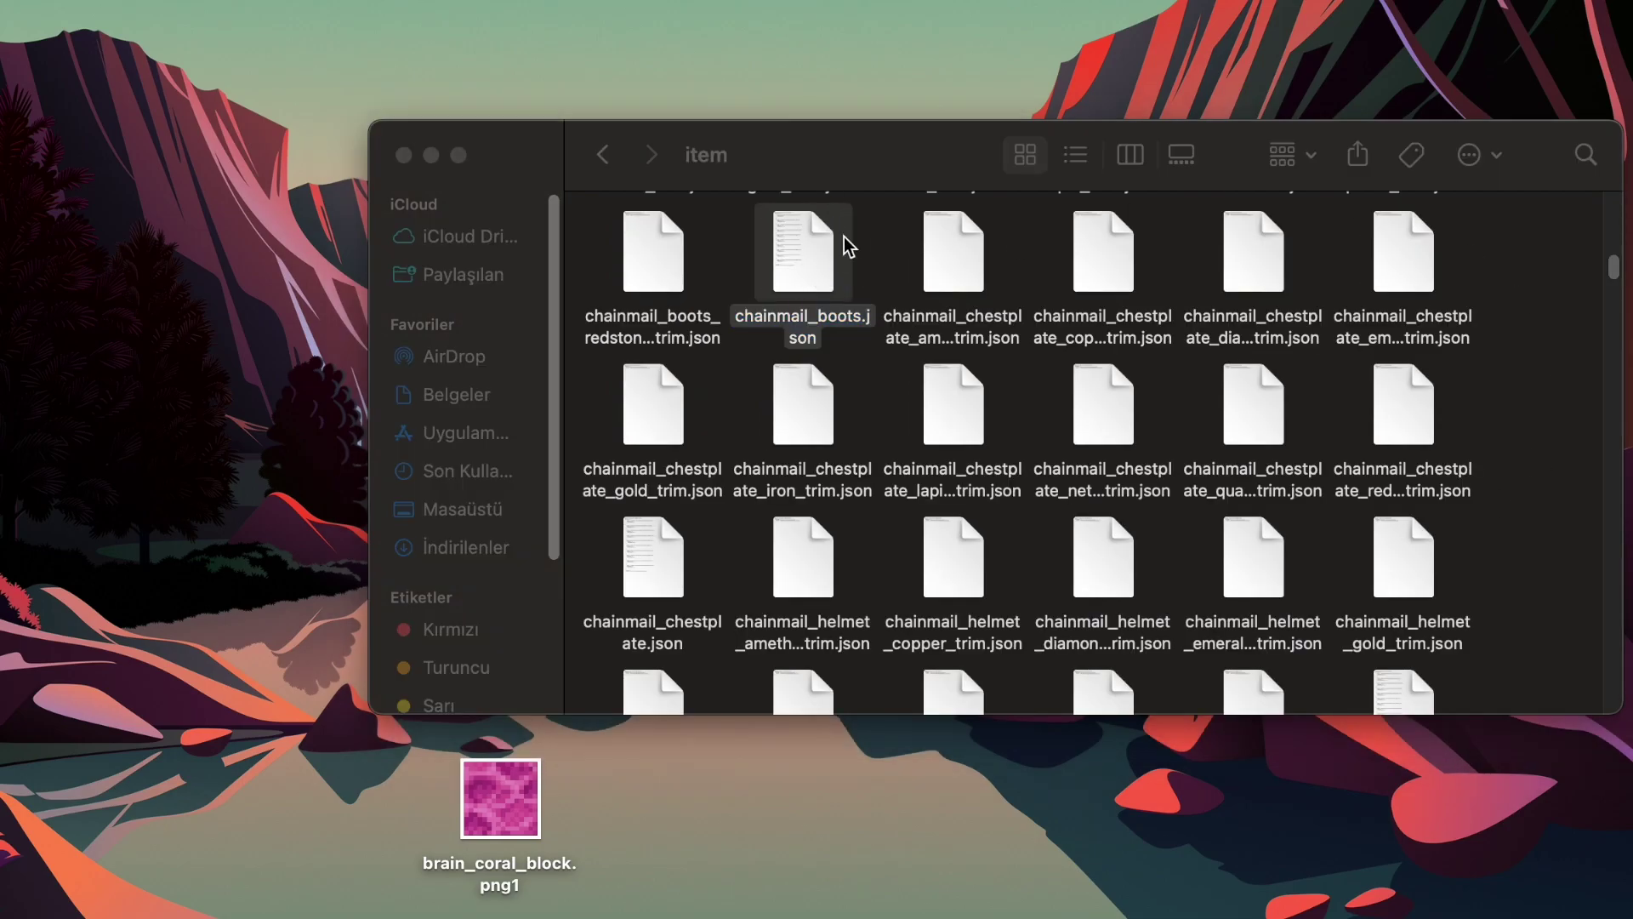
{"action": "key", "text": "super+w"}
Move brain_coral_block.json from the desktop into the models/item folder, replacing the existing file of that name.
{"action": "left_click_drag", "start_coordinate": [684, 135], "coordinate": [1269, 11]}
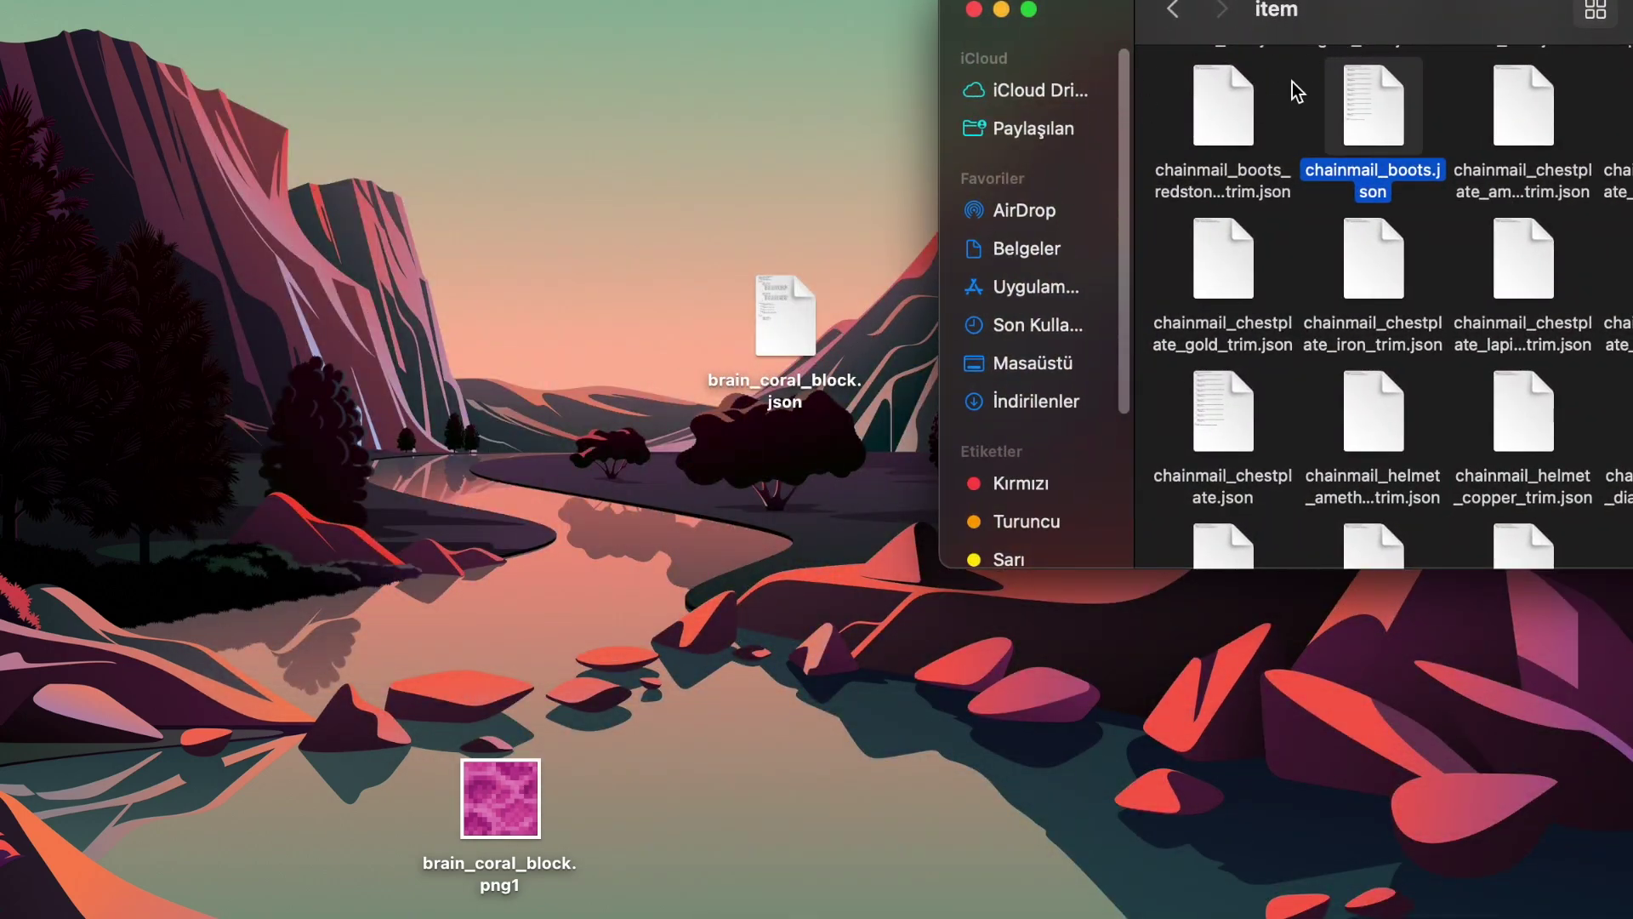
{"action": "left_click_drag", "start_coordinate": [774, 334], "coordinate": [1482, 497]}
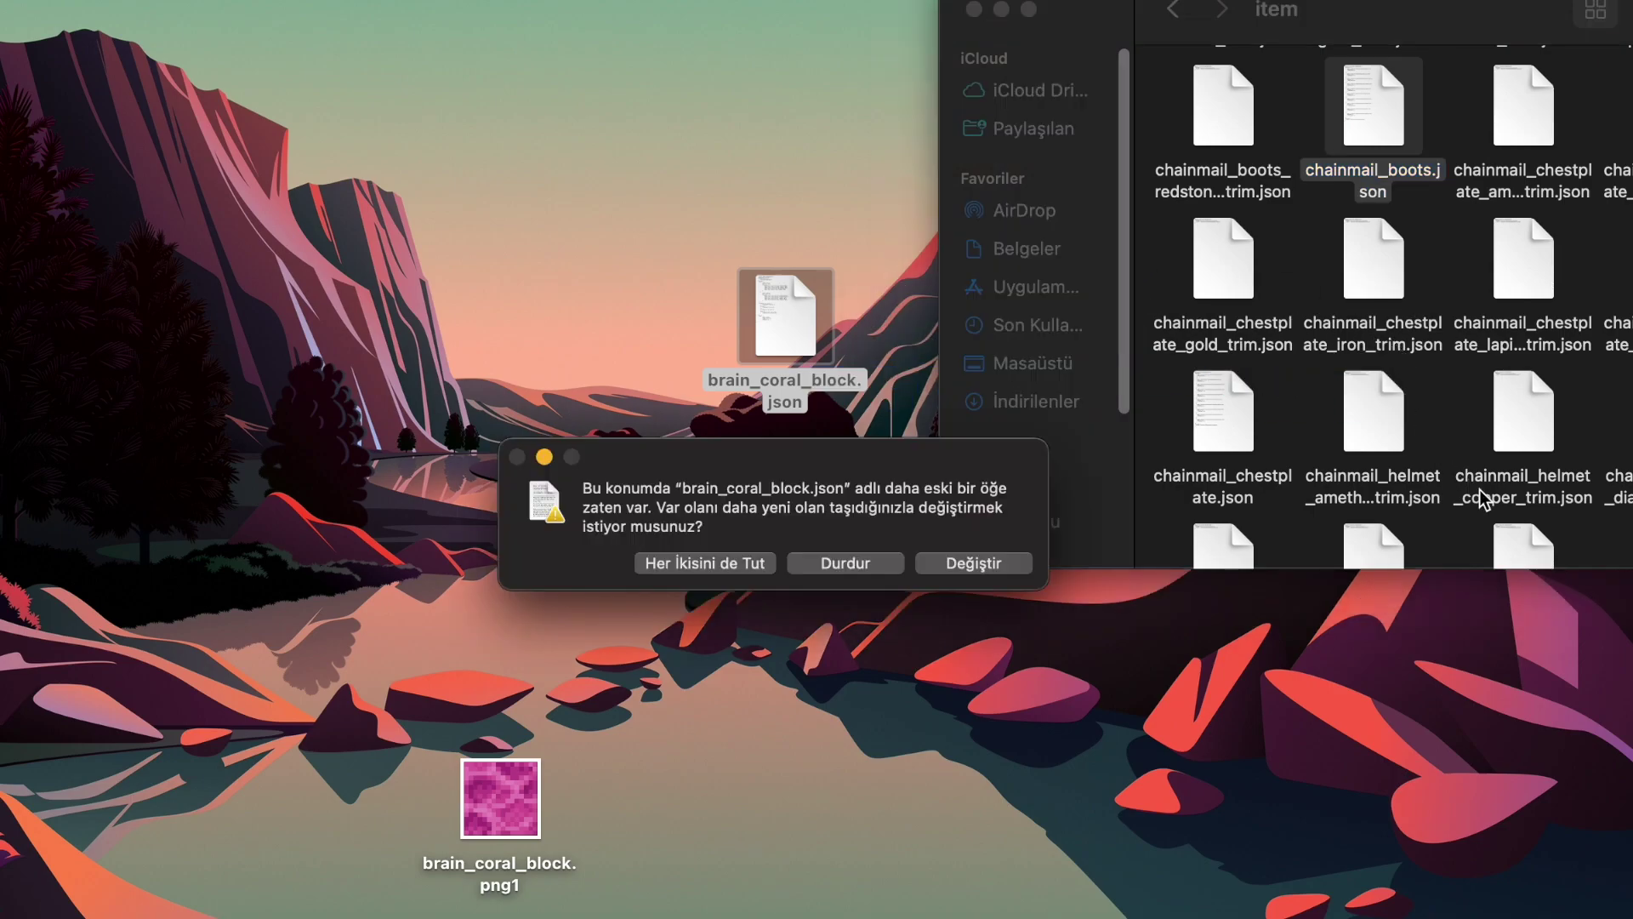
{"action": "left_click", "coordinate": [1002, 565]}
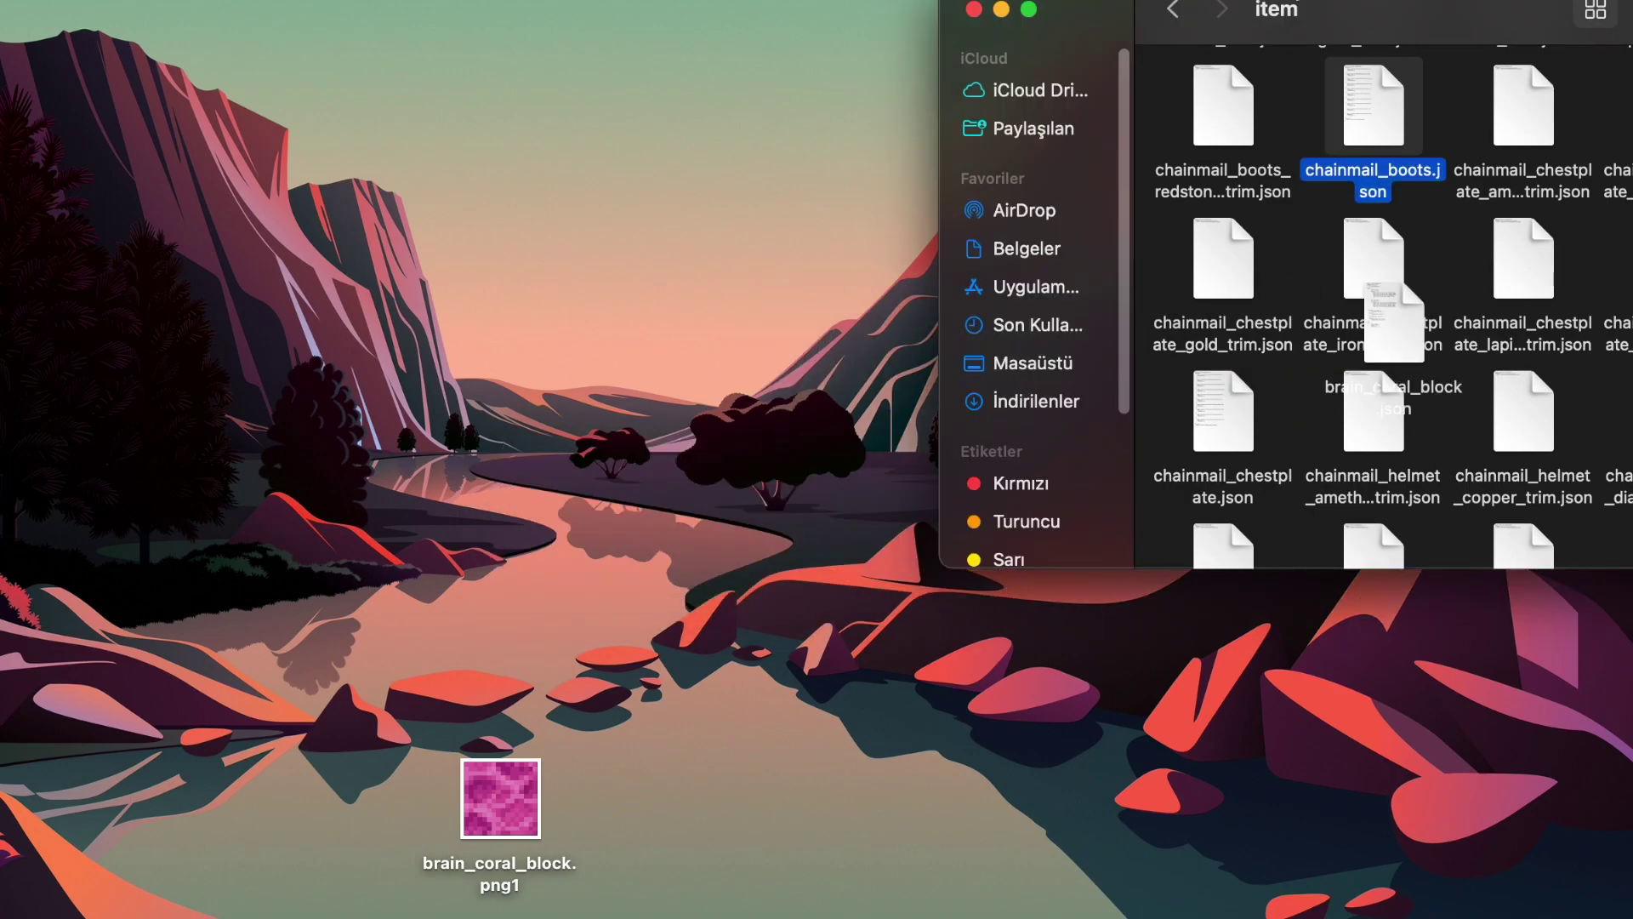
Open brain_coral_block.json from the item folder in the text editor and place its text fully in view.
{"action": "left_click_drag", "start_coordinate": [1386, 38], "coordinate": [1144, 34]}
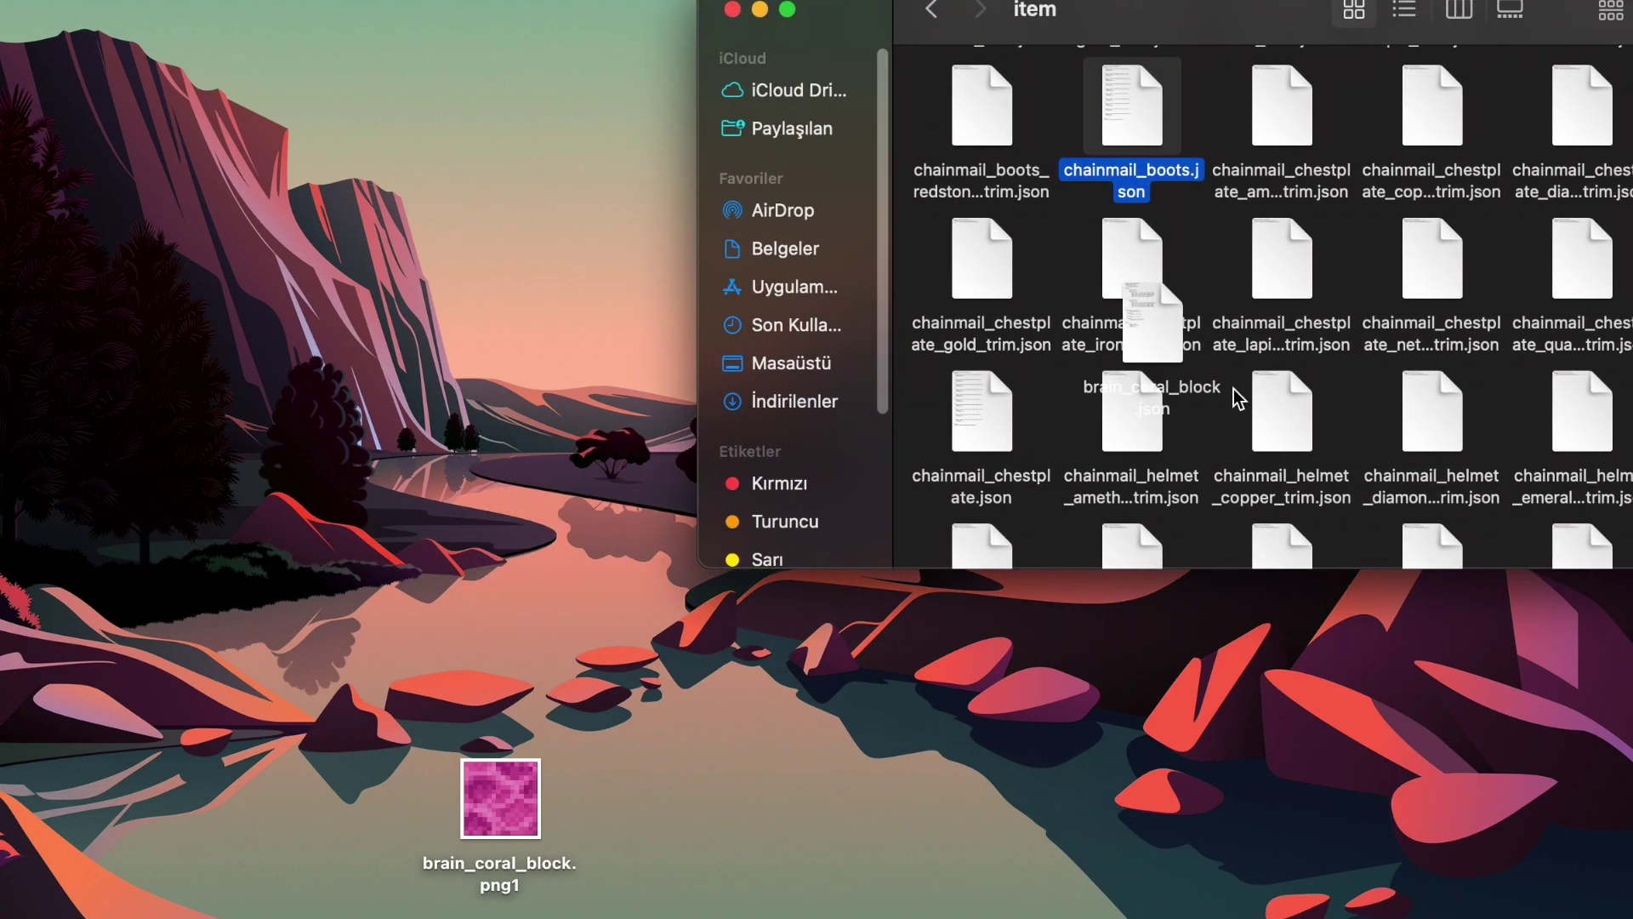
{"action": "left_click", "coordinate": [1172, 332]}
{"action": "double_click", "coordinate": [1172, 332]}
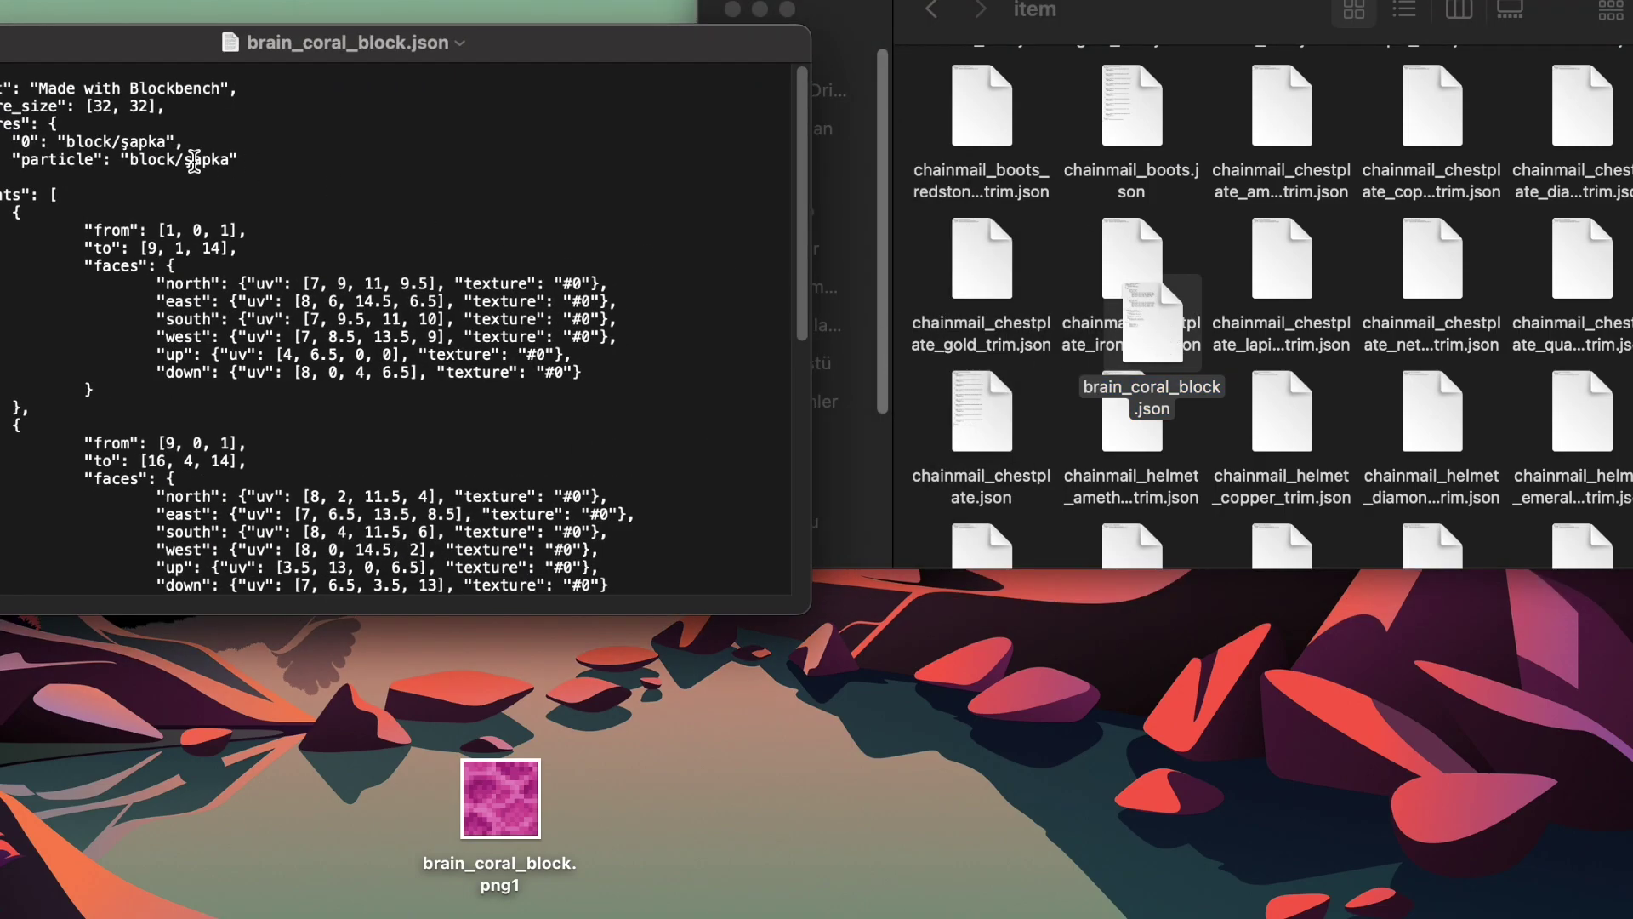
{"action": "left_click_drag", "start_coordinate": [246, 52], "coordinate": [521, 107]}
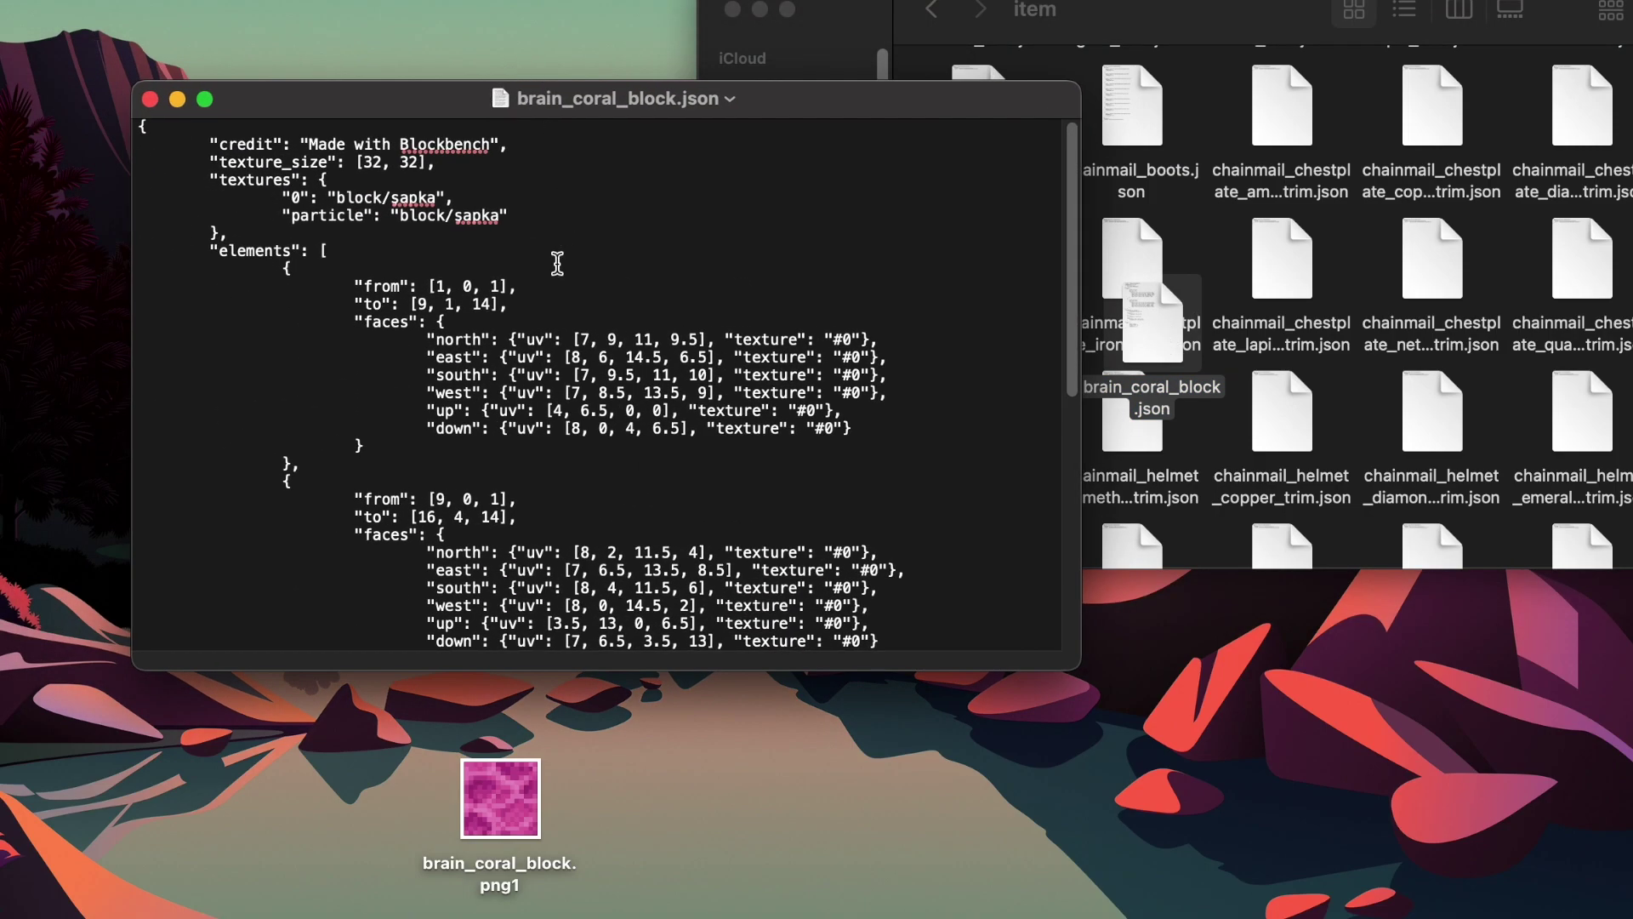
Change the particle texture path in the JSON to block/brain_coral_block.
{"action": "left_click", "coordinate": [503, 218]}
{"action": "key", "text": "BackSpace"}
{"action": "key", "text": "BackSpace"}
{"action": "key", "text": "BackSpace"}
{"action": "key", "text": "BackSpace"}
{"action": "key", "text": "BackSpace"}
{"action": "type", "text": "şa"}
{"action": "key", "text": "BackSpace"}
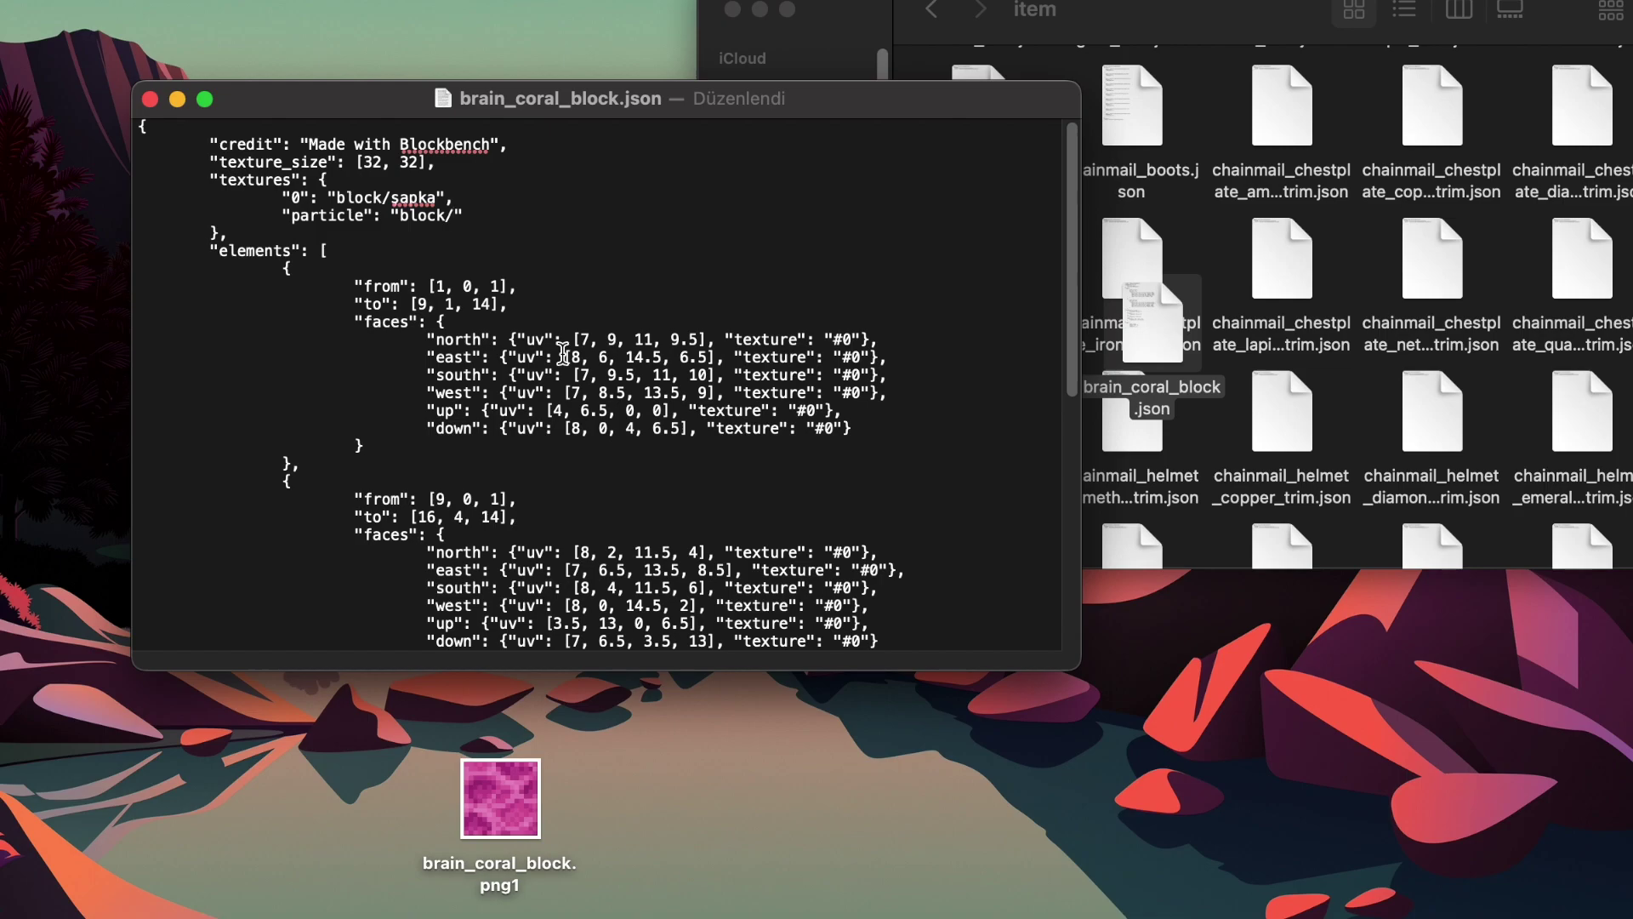
{"action": "type", "text": "c"}
{"action": "type", "text": "corr"}
{"action": "key", "text": "BackSpace"}
{"action": "type", "text": "al_block"}
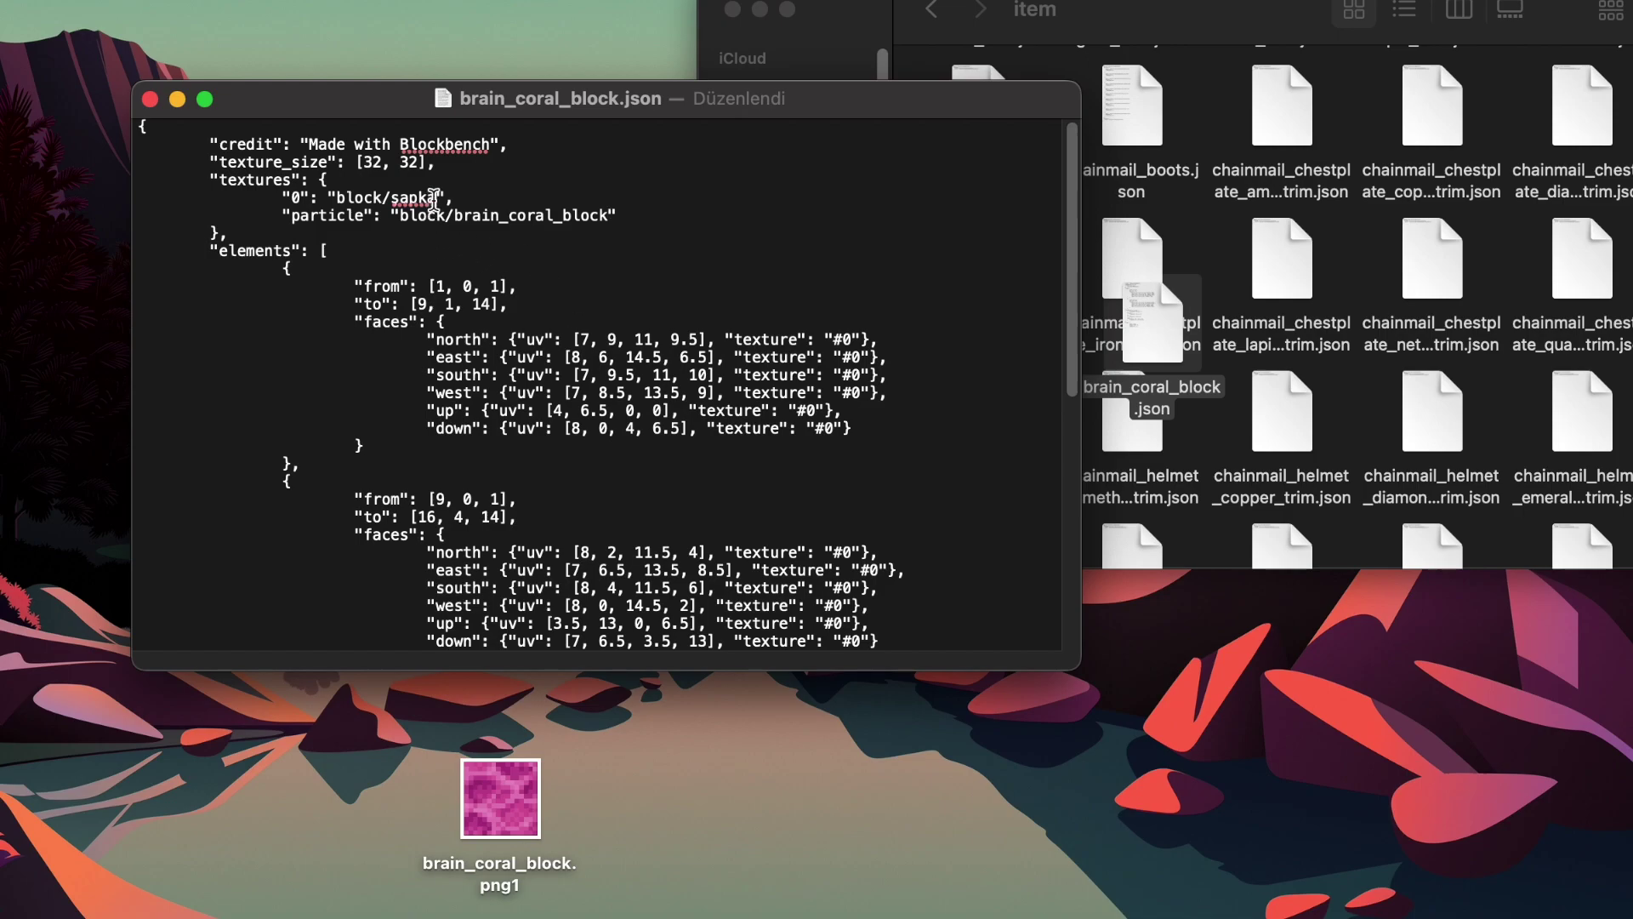
Change the "0" texture path in the JSON to block/brain_coral_block and close the file.
{"action": "key", "text": "BackSpace"}
{"action": "key", "text": "BackSpace"}
{"action": "key", "text": "BackSpace"}
{"action": "key", "text": "BackSpace"}
{"action": "key", "text": "BackSpace"}
{"action": "type", "text": "br"}
{"action": "type", "text": "ai"}
{"action": "type", "text": "n_cor"}
{"action": "type", "text": "al_blo"}
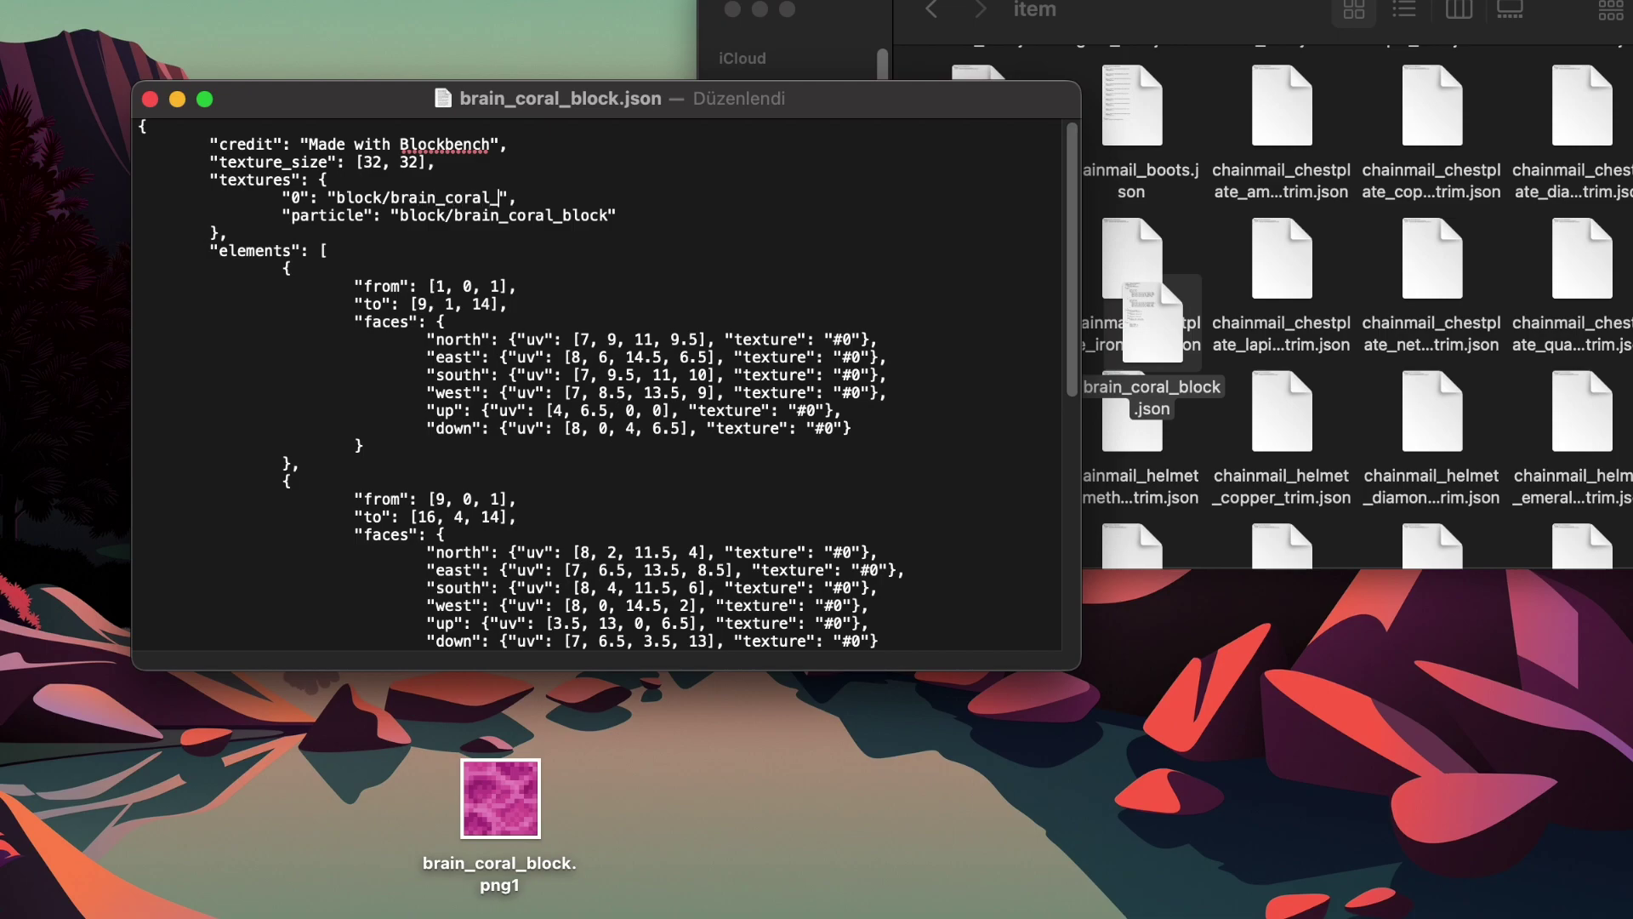
{"action": "type", "text": "ck"}
{"action": "left_click", "coordinate": [150, 98]}
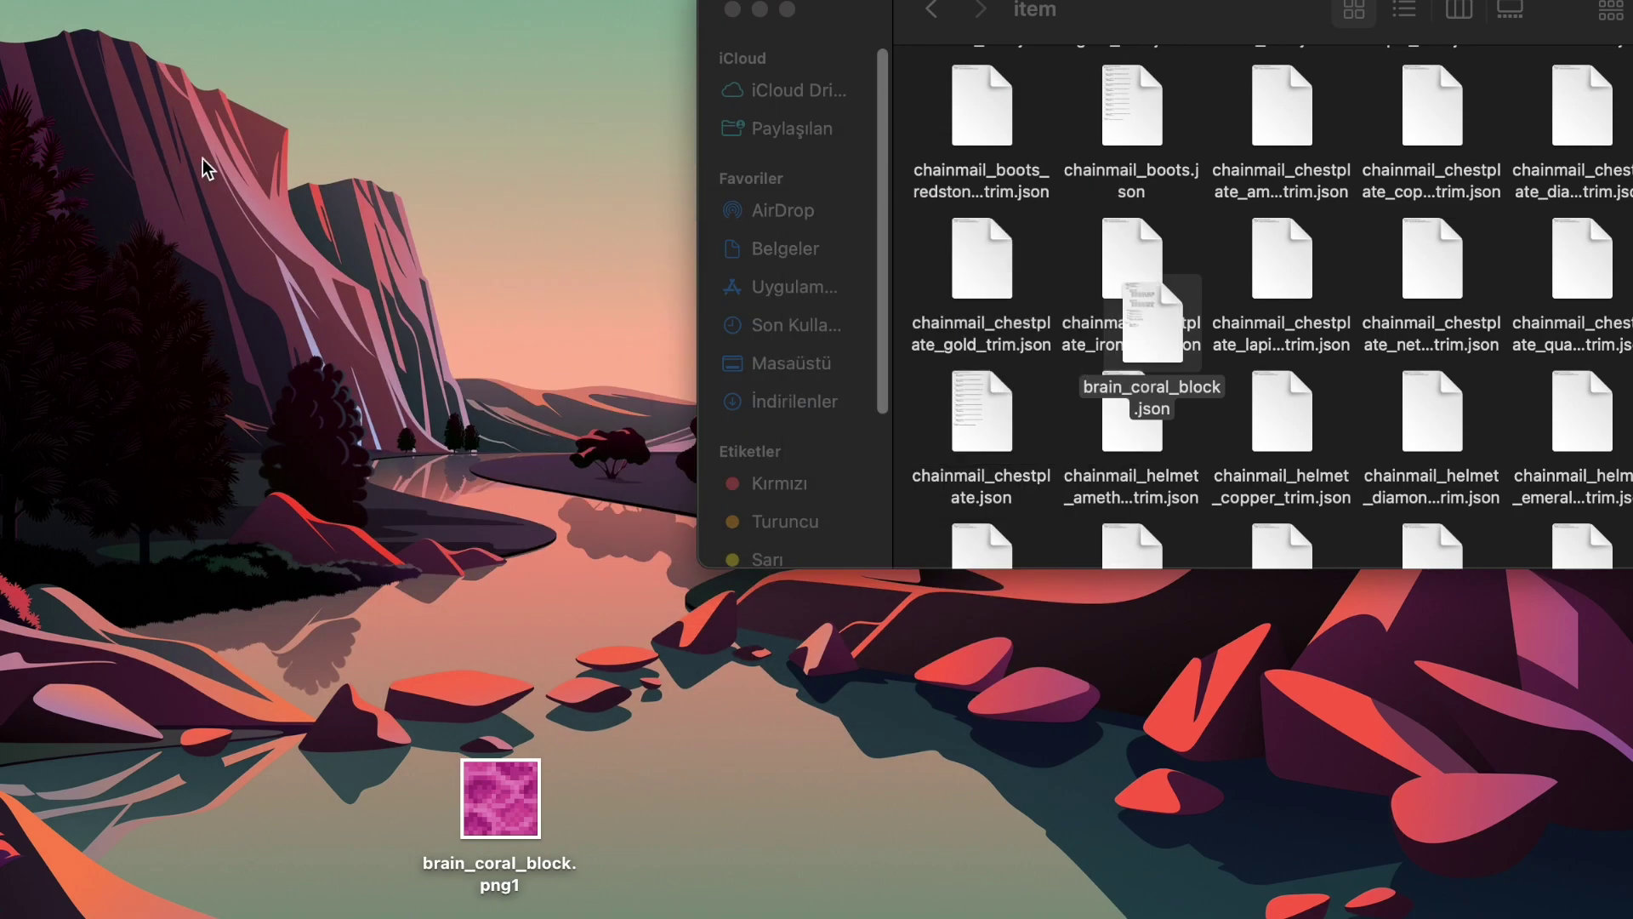
Examine the pack's textures folder and the contents of its misc subfolder.
{"action": "left_click", "coordinate": [934, 10]}
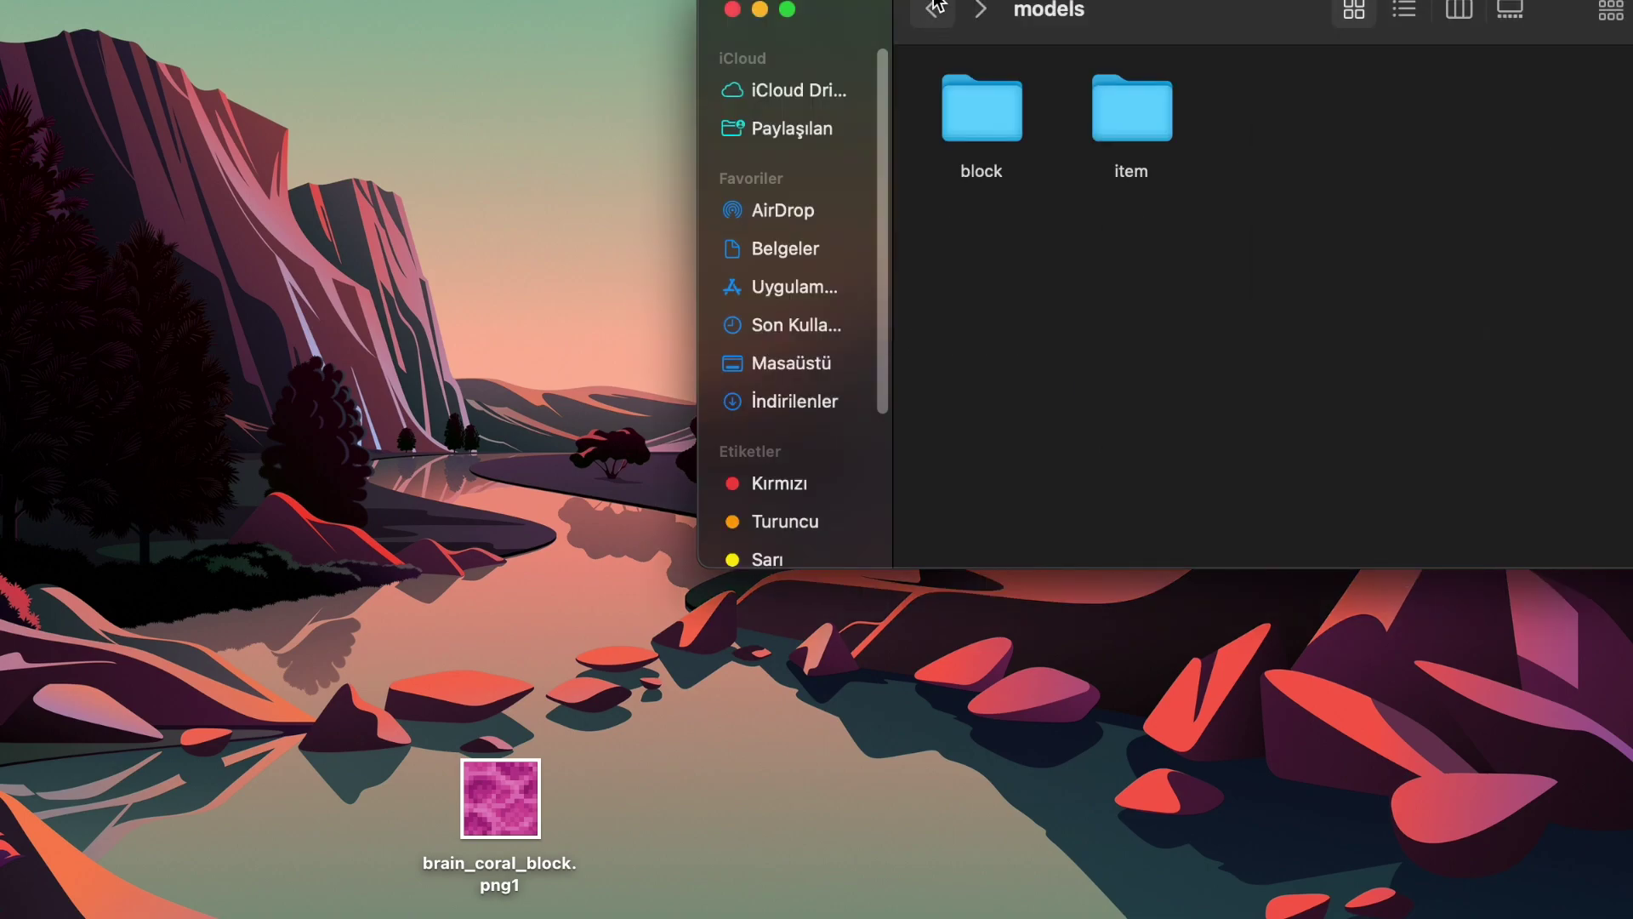
{"action": "left_click", "coordinate": [934, 10]}
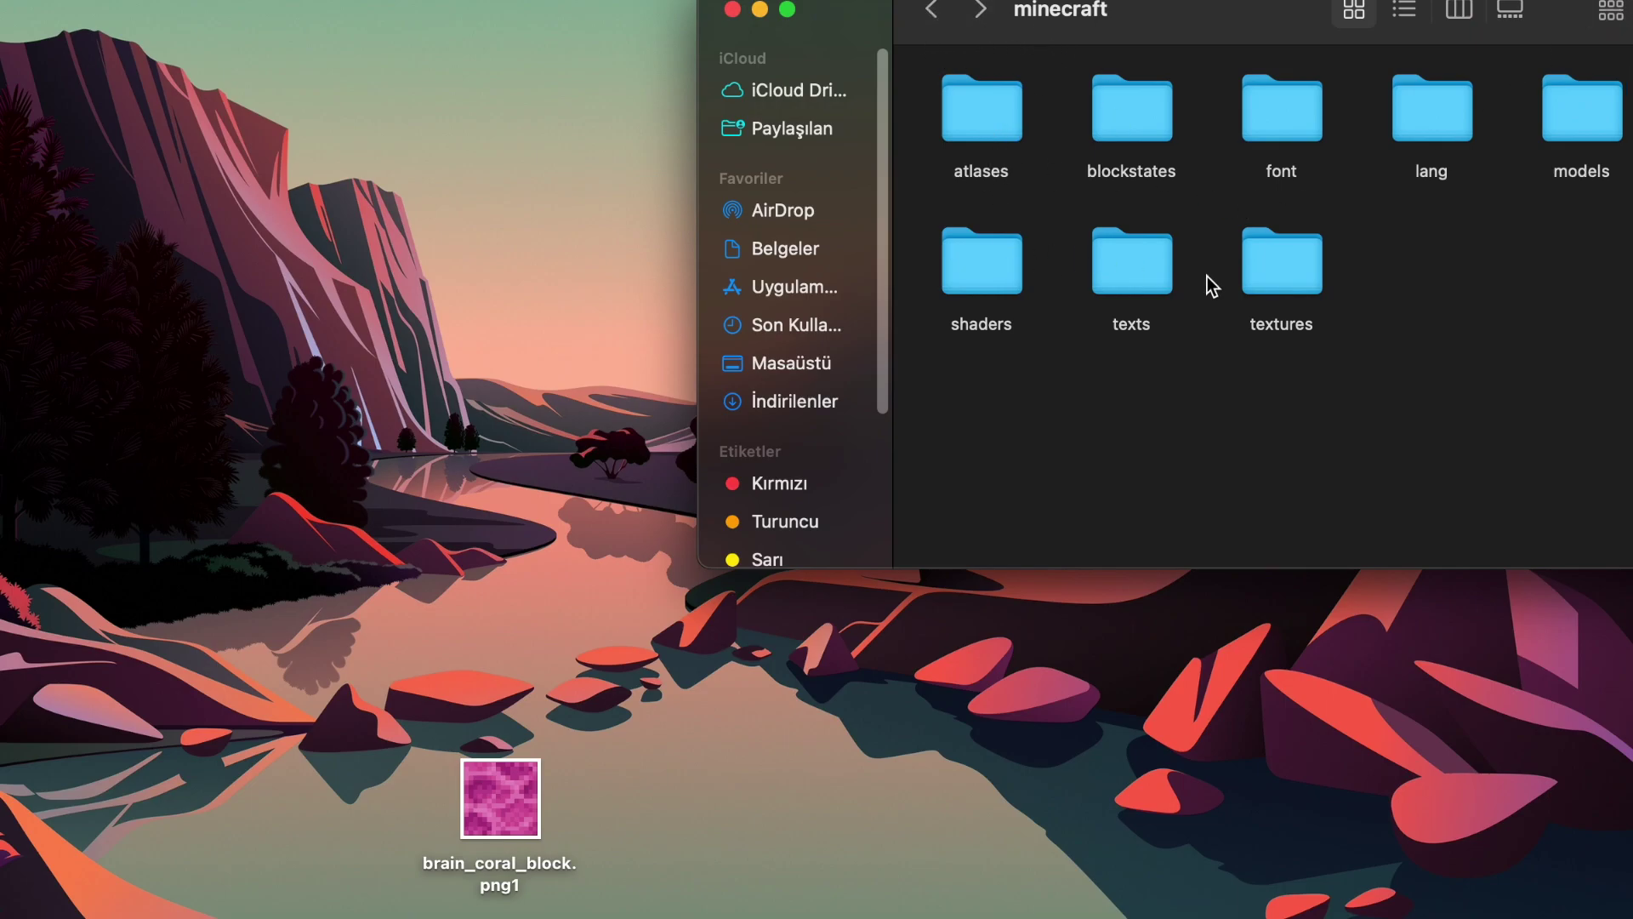
{"action": "double_click", "coordinate": [1252, 263]}
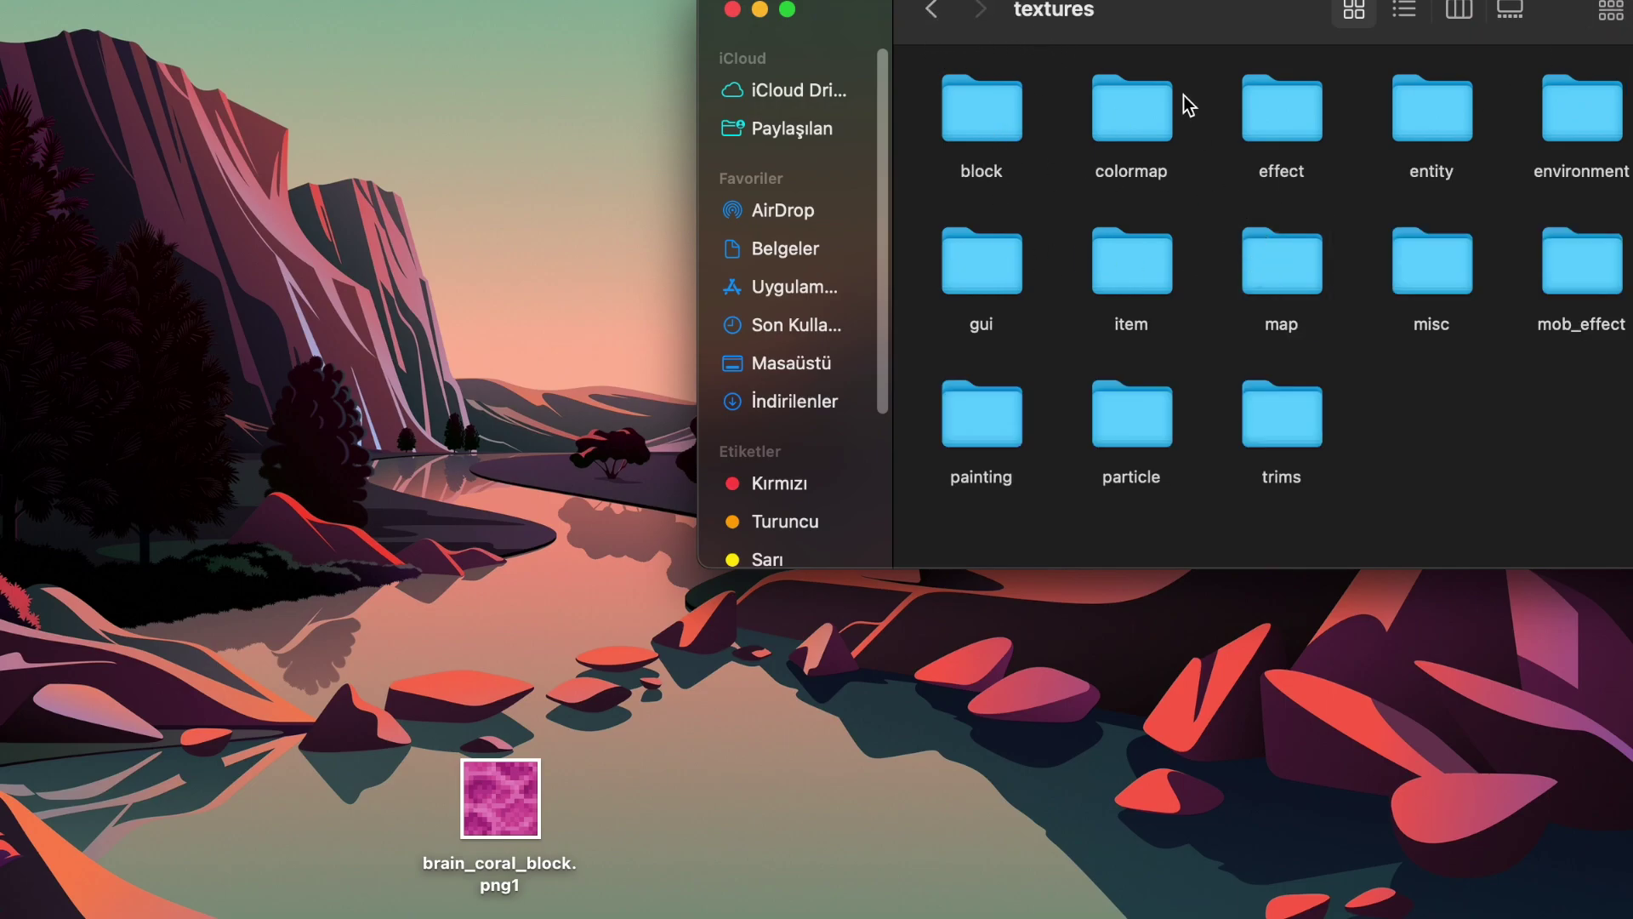
{"action": "left_click", "coordinate": [1161, 80]}
{"action": "left_click_drag", "start_coordinate": [1106, 24], "coordinate": [812, 56]}
{"action": "left_click", "coordinate": [1259, 443]}
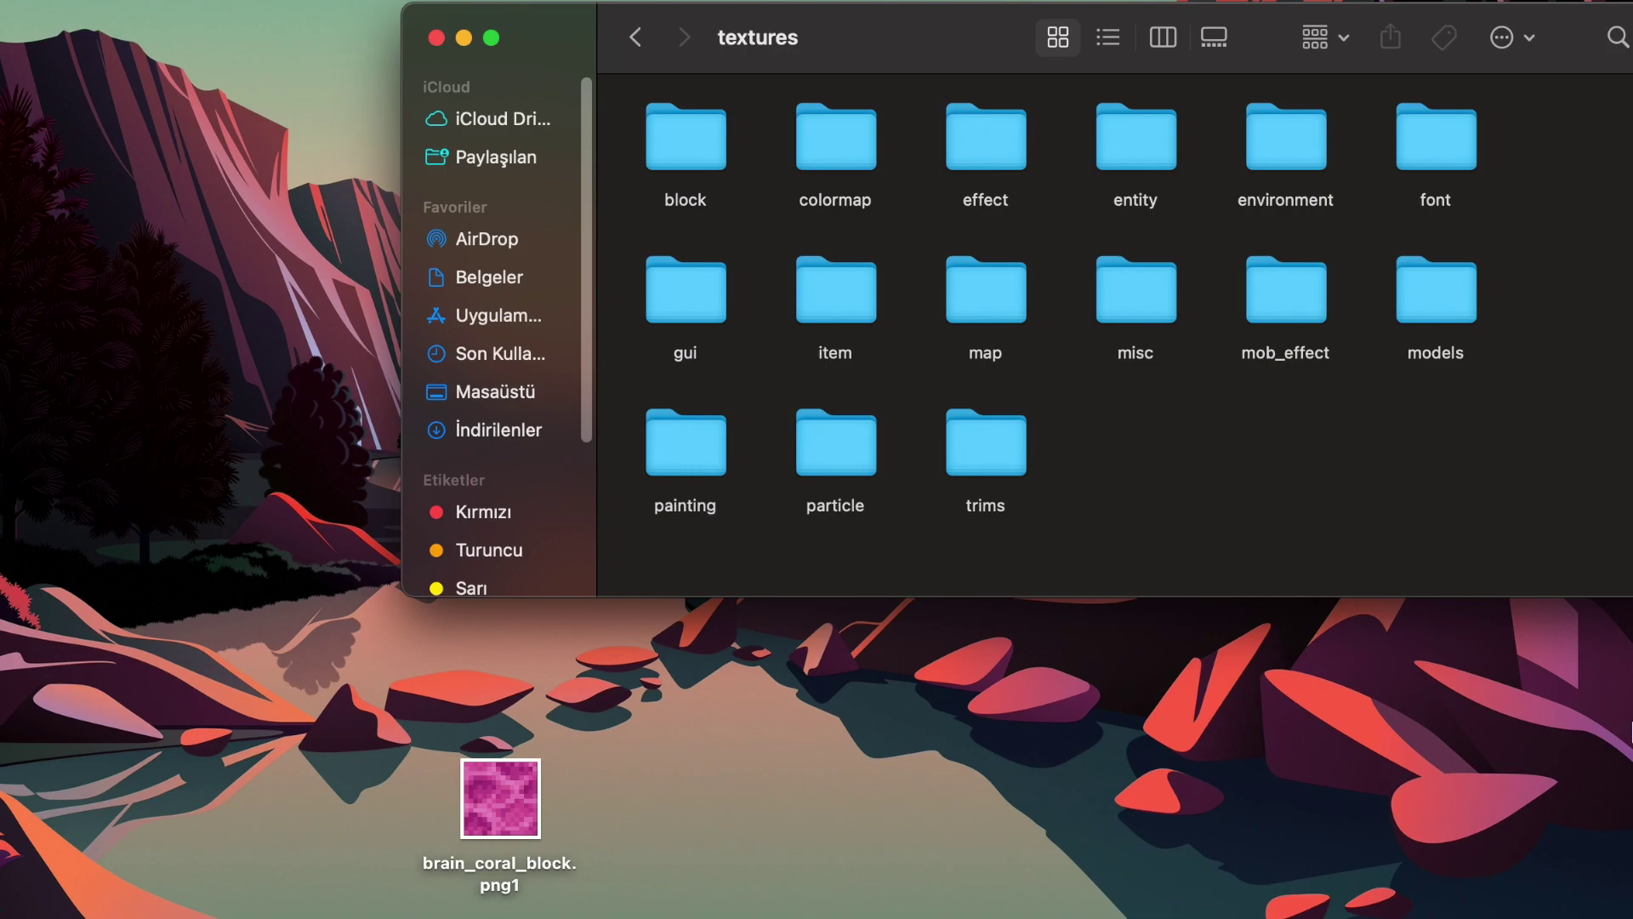
{"action": "left_click", "coordinate": [1160, 318]}
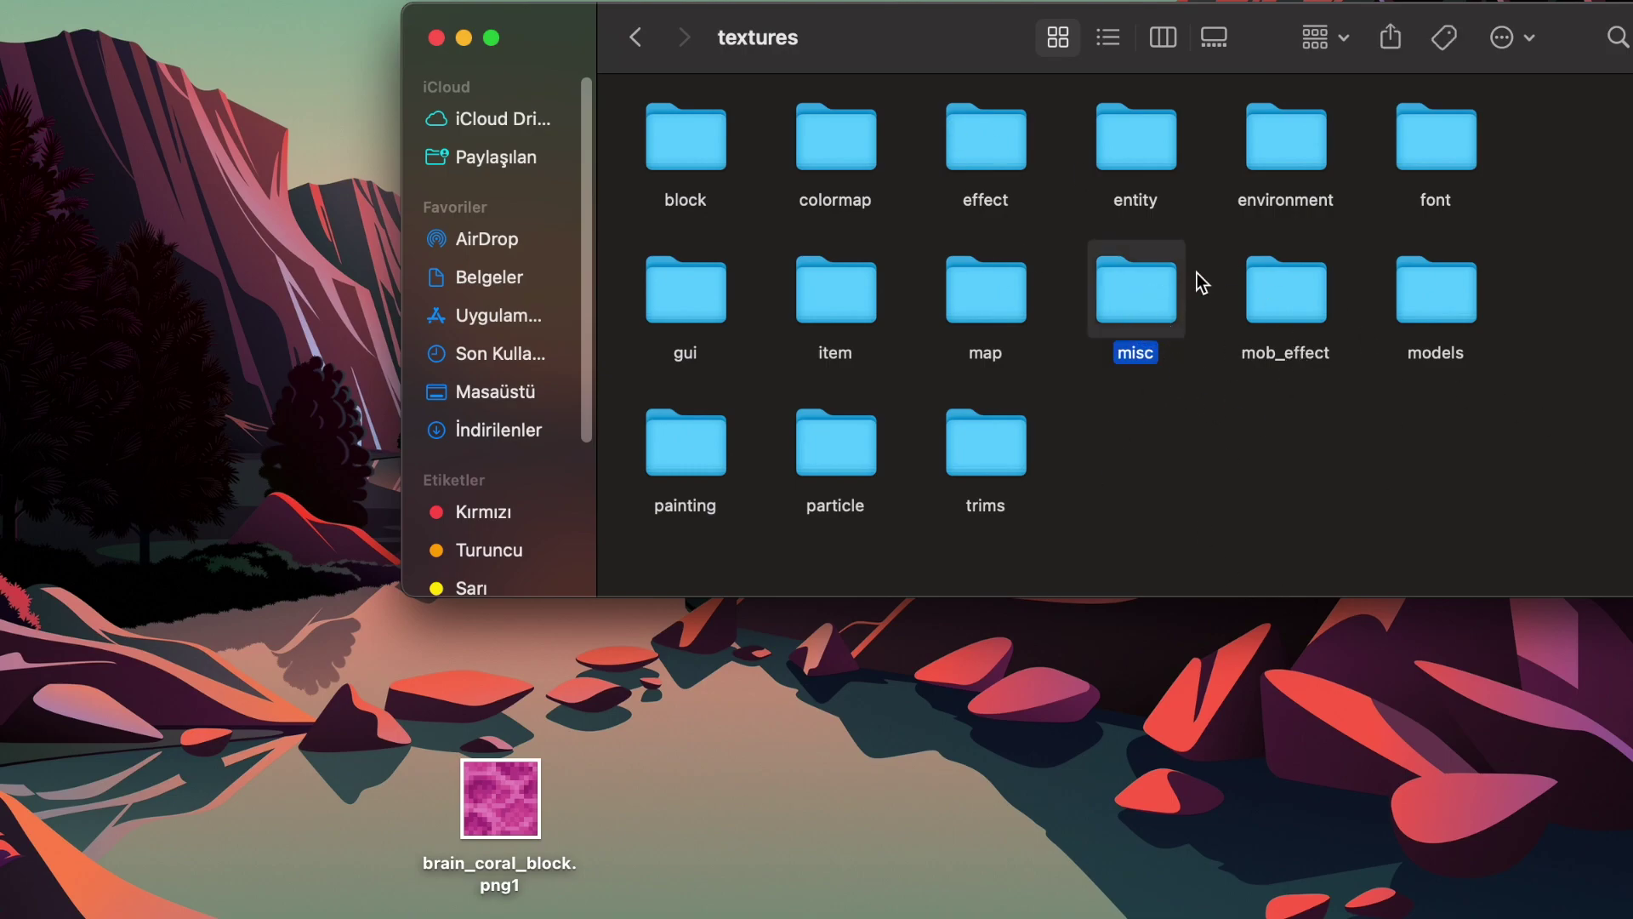
{"action": "double_click", "coordinate": [1131, 314]}
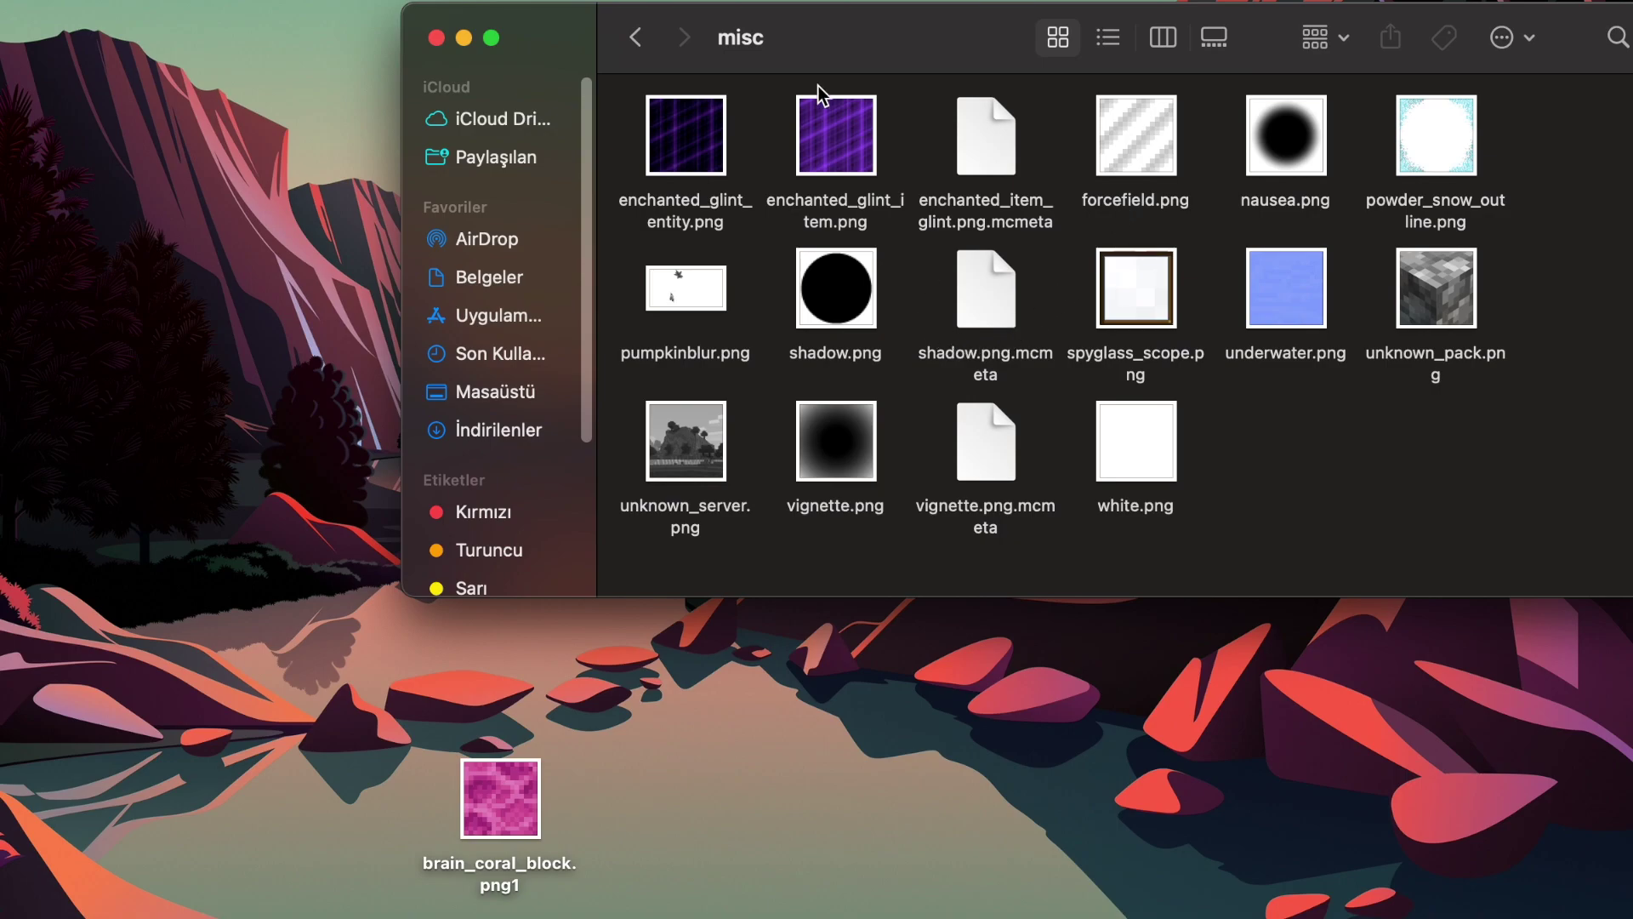
{"action": "left_click_drag", "start_coordinate": [778, 39], "coordinate": [660, 27]}
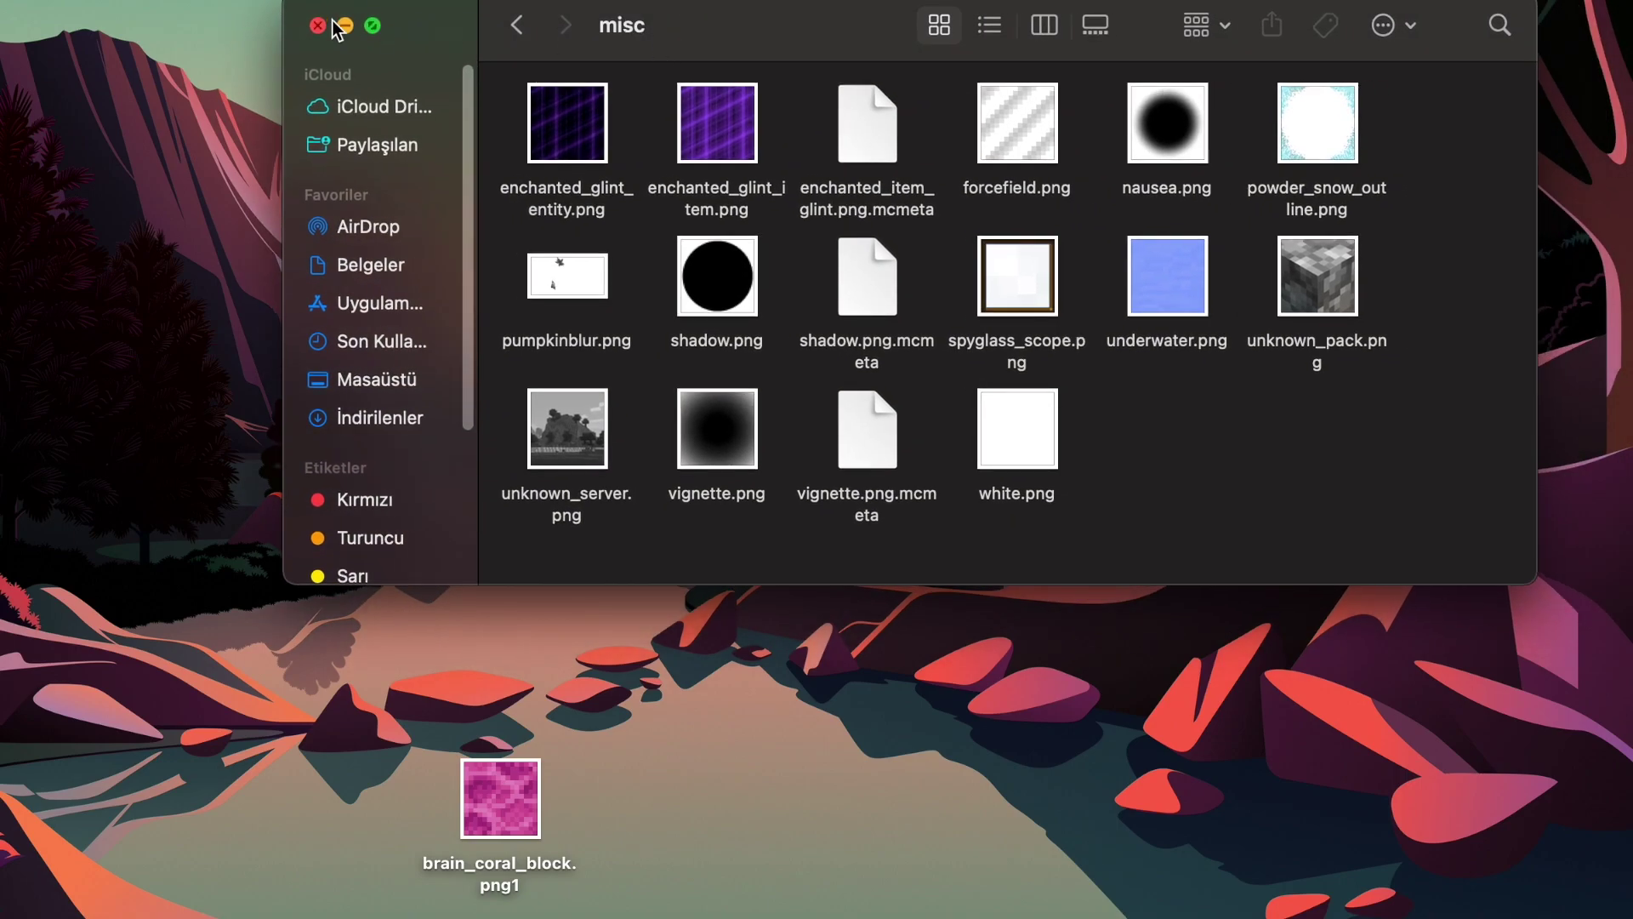
Go back up from the misc folder to the top level of the ZİPZİPCRAFT Hokkabaz pack.
{"action": "left_click", "coordinate": [511, 36]}
{"action": "left_click", "coordinate": [511, 35]}
{"action": "left_click", "coordinate": [510, 36]}
{"action": "left_click", "coordinate": [551, 27]}
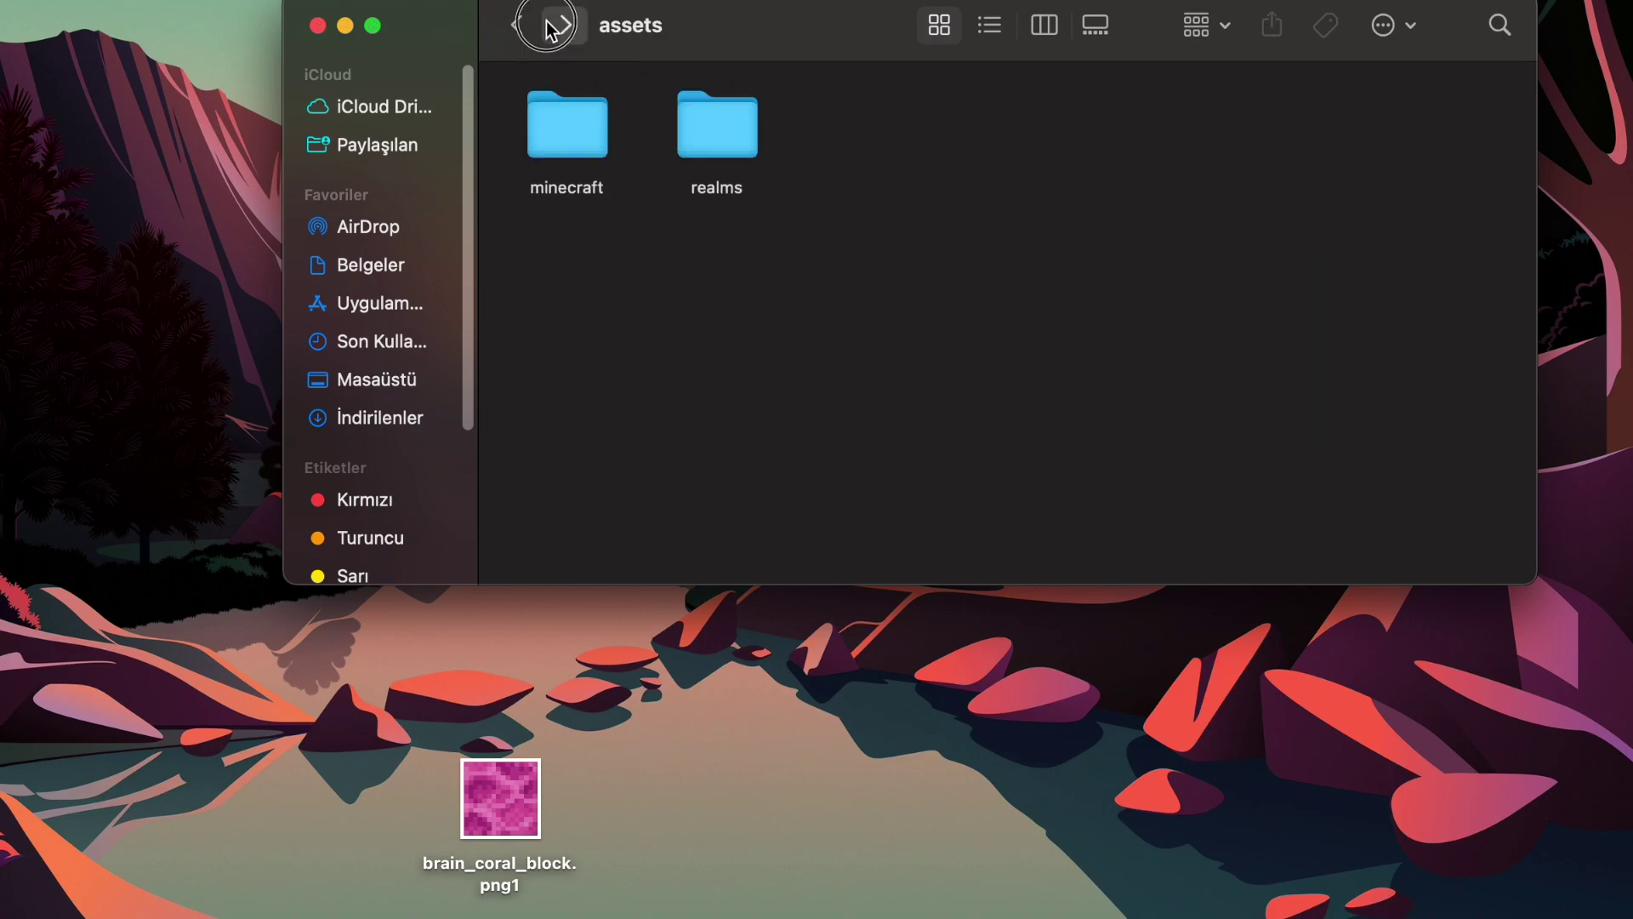
{"action": "left_click", "coordinate": [517, 25]}
{"action": "left_click", "coordinate": [517, 25]}
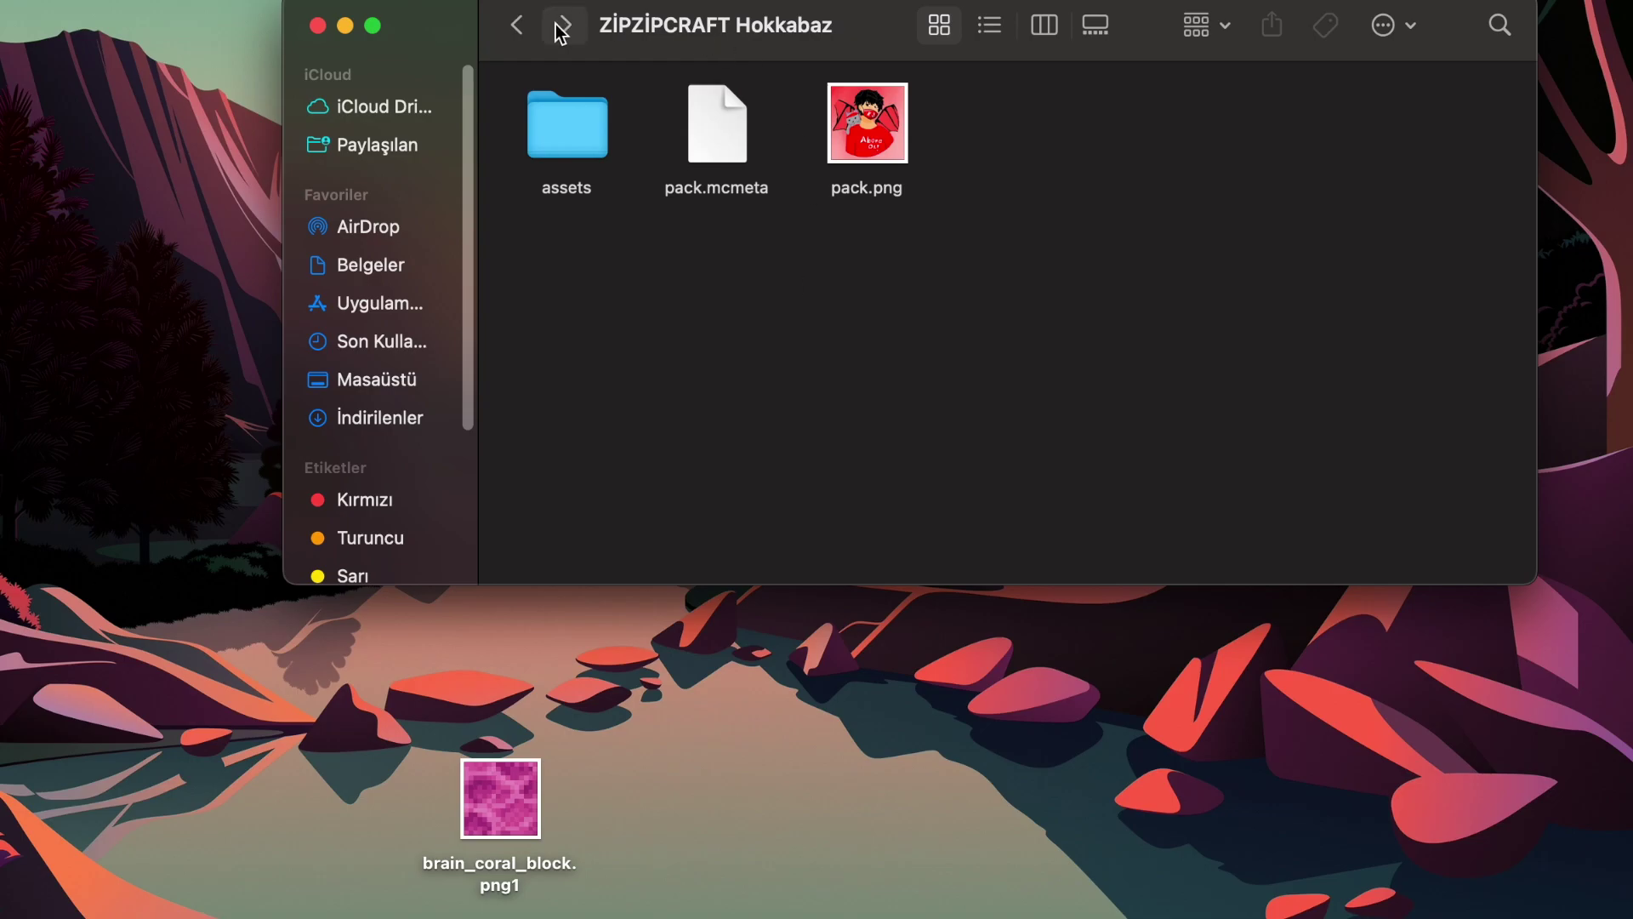
{"action": "left_click", "coordinate": [516, 25]}
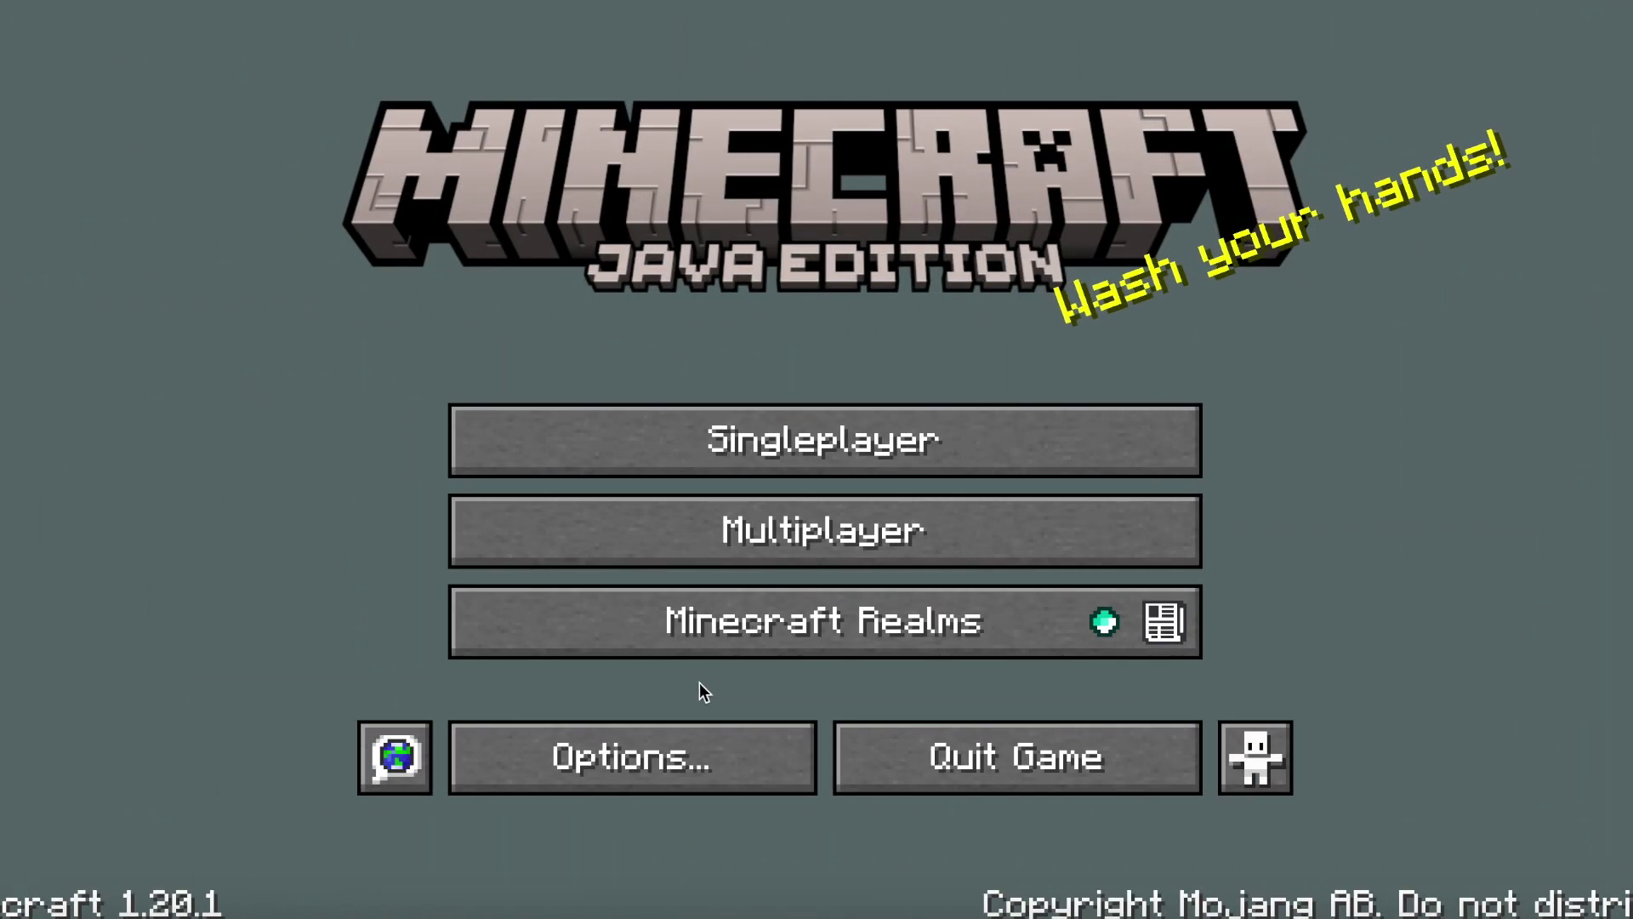
Switch to Minecraft and open the resource pack selection from its options.
{"action": "left_click", "coordinate": [677, 733]}
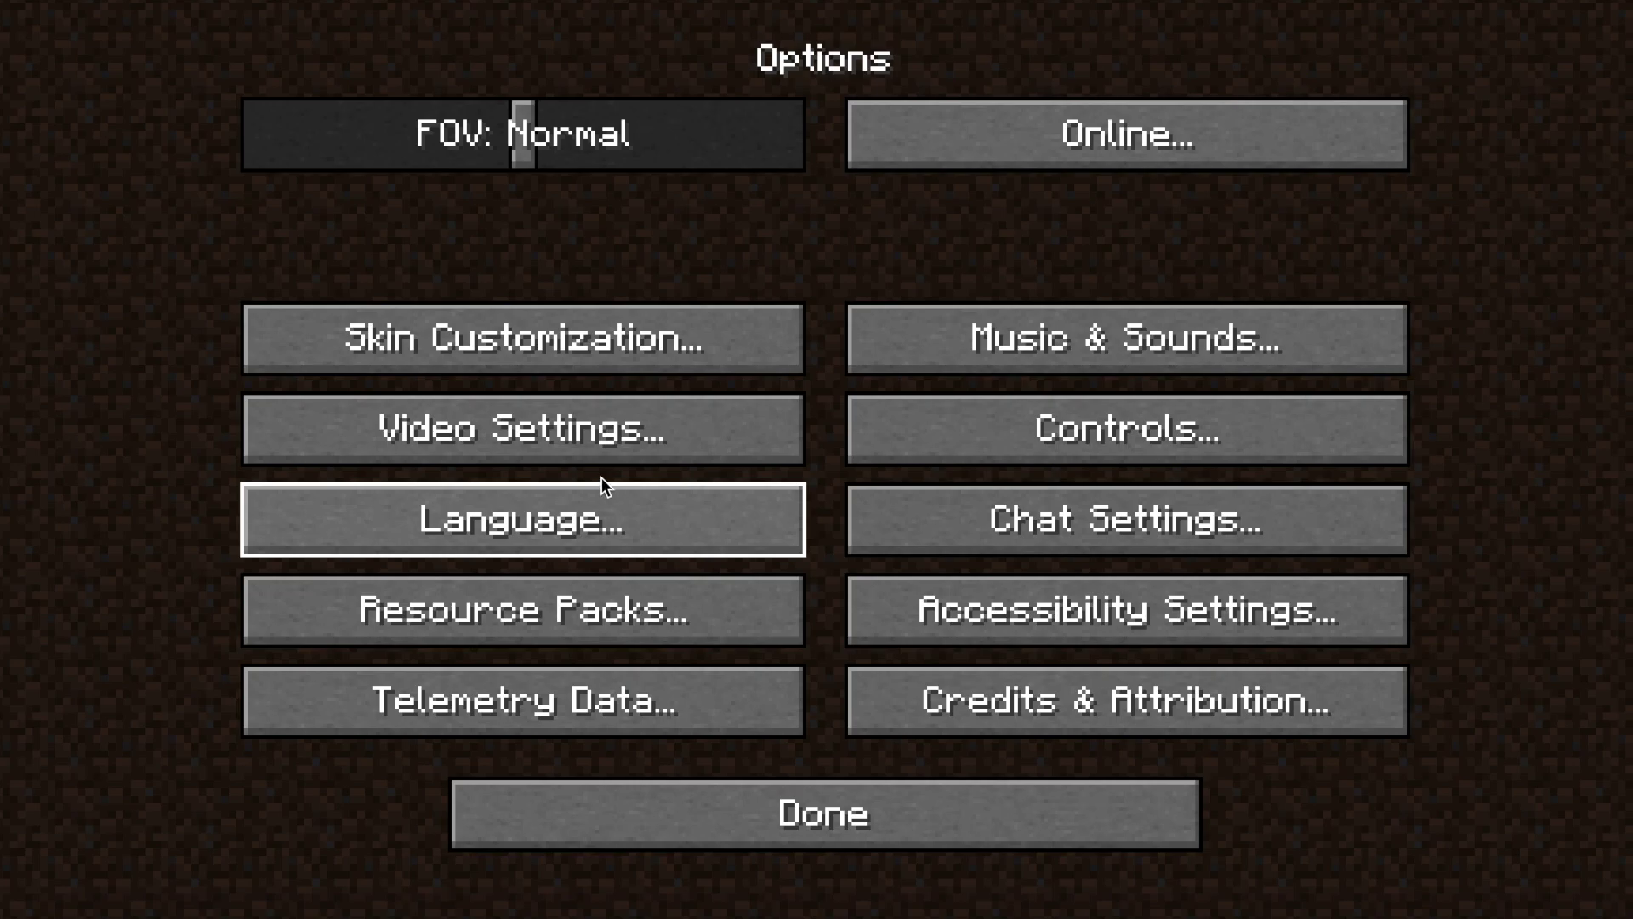
{"action": "left_click", "coordinate": [607, 609]}
{"action": "left_click", "coordinate": [890, 248]}
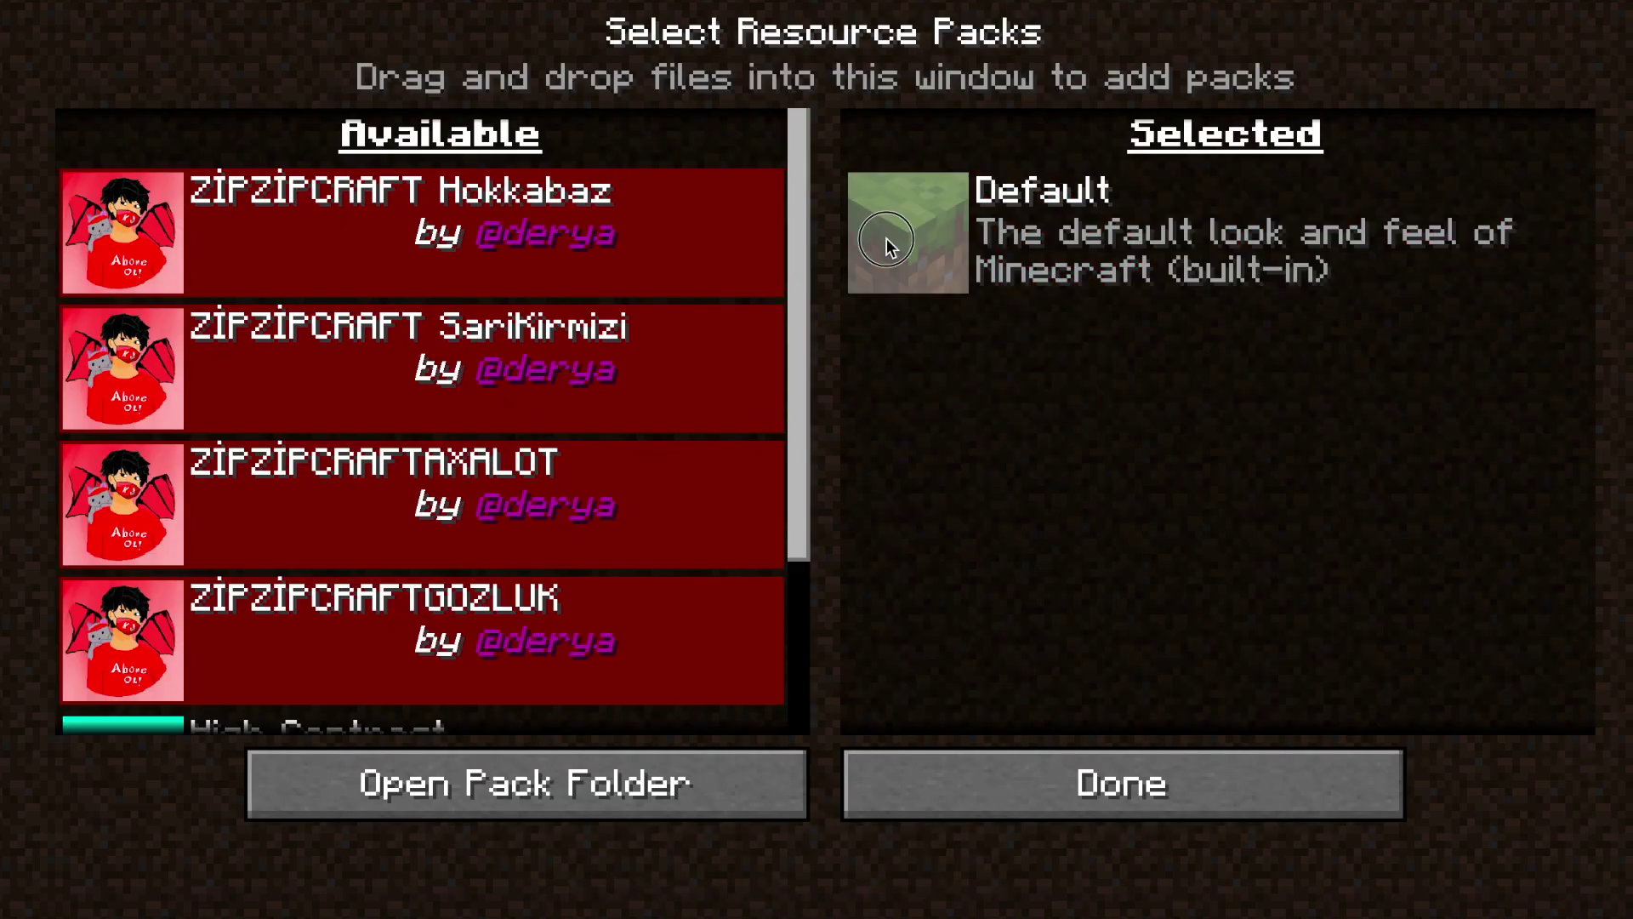
{"action": "left_click", "coordinate": [957, 804]}
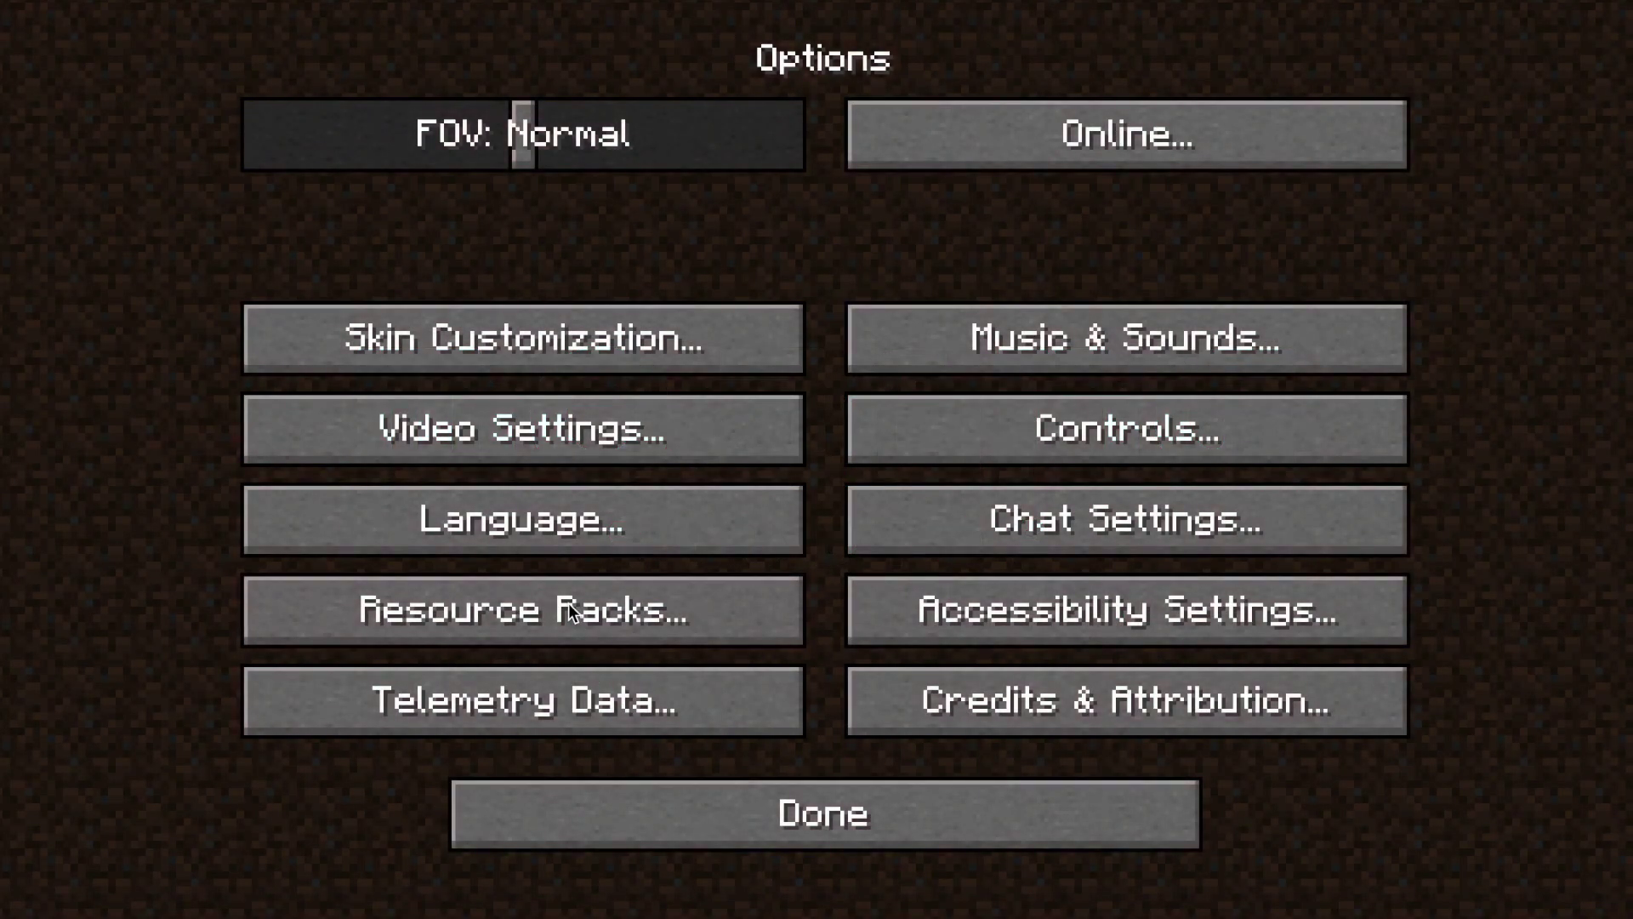
{"action": "left_click", "coordinate": [570, 611]}
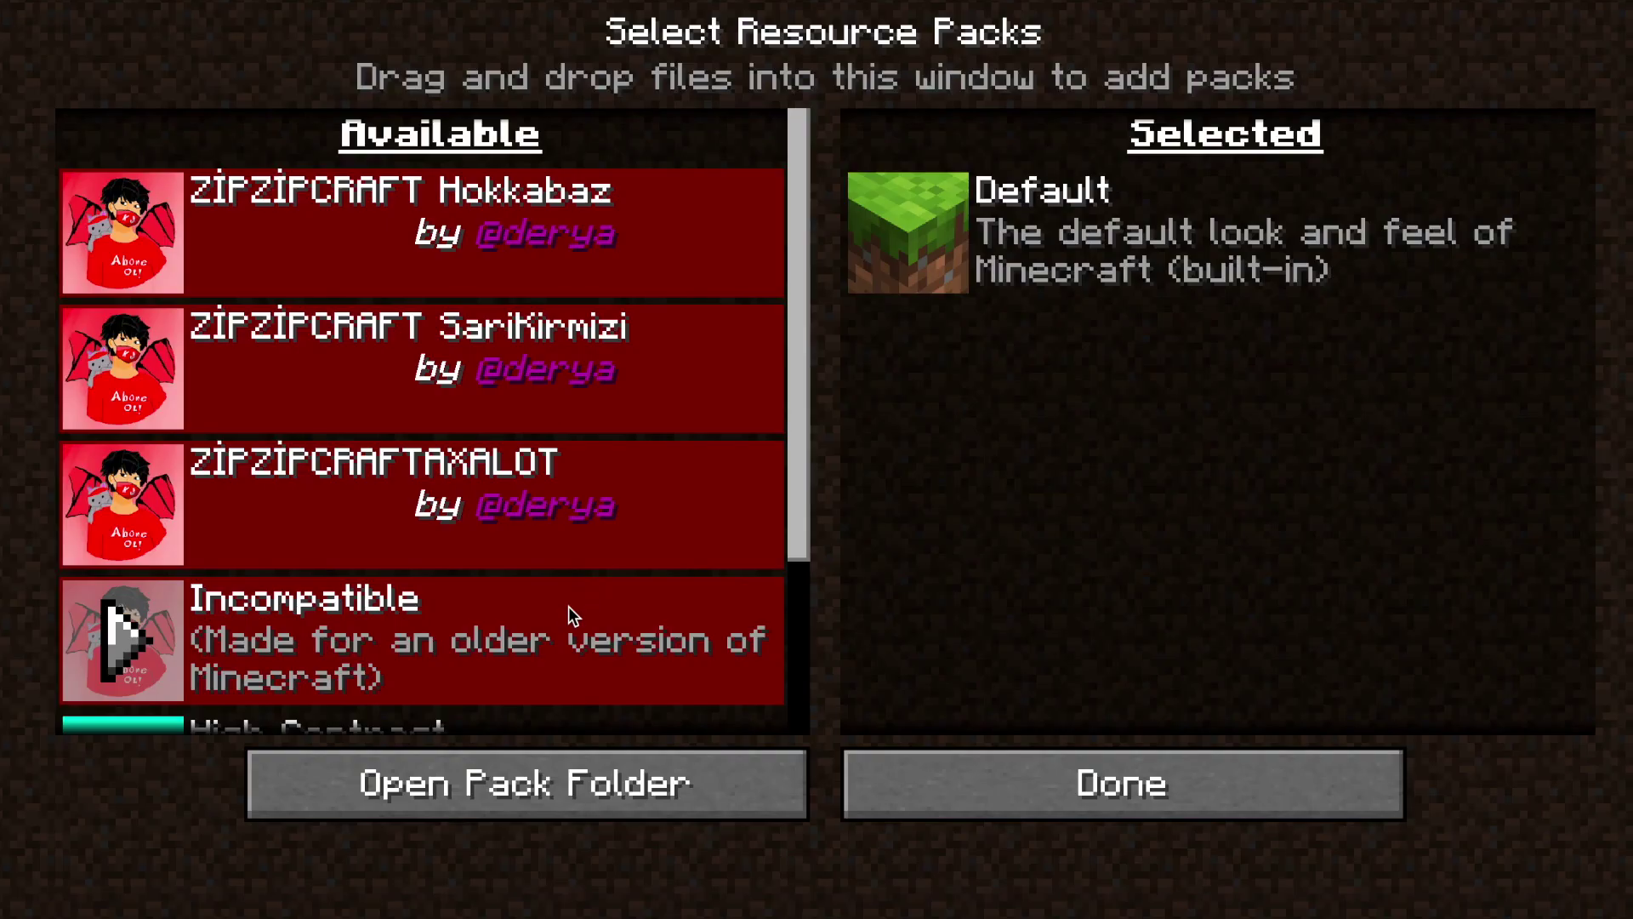
{"action": "left_click", "coordinate": [953, 770]}
{"action": "left_click", "coordinate": [889, 800]}
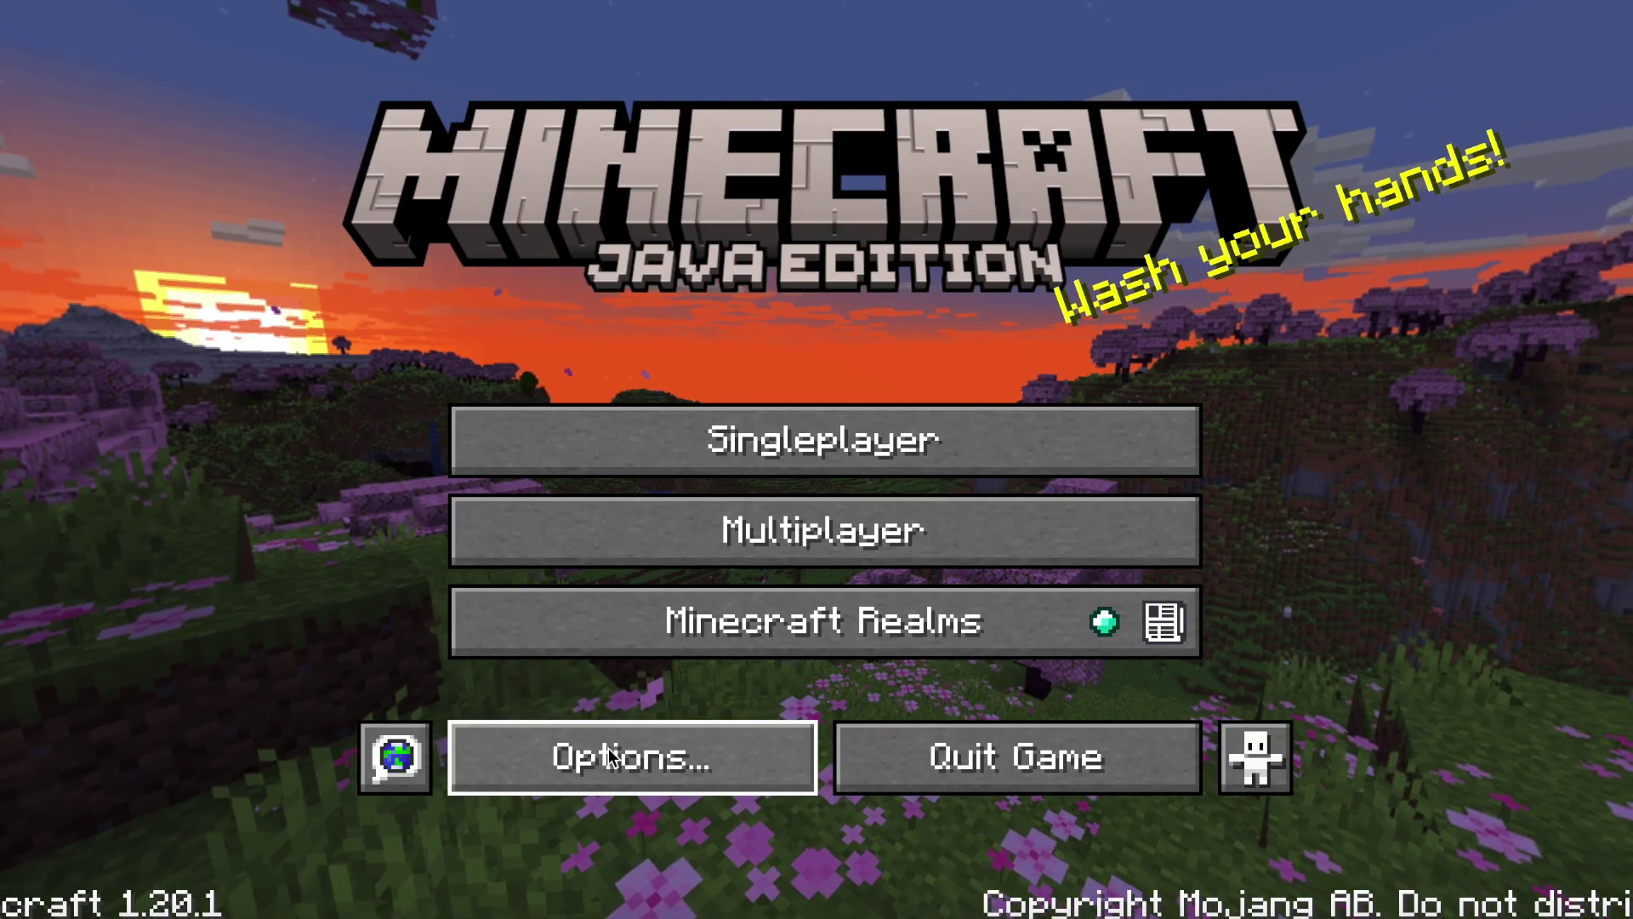
Load the ZİPZİPCRAFT Hokkabaz resource pack from the available packs, accept the older-version warning and apply the selection.
{"action": "left_click", "coordinate": [609, 747]}
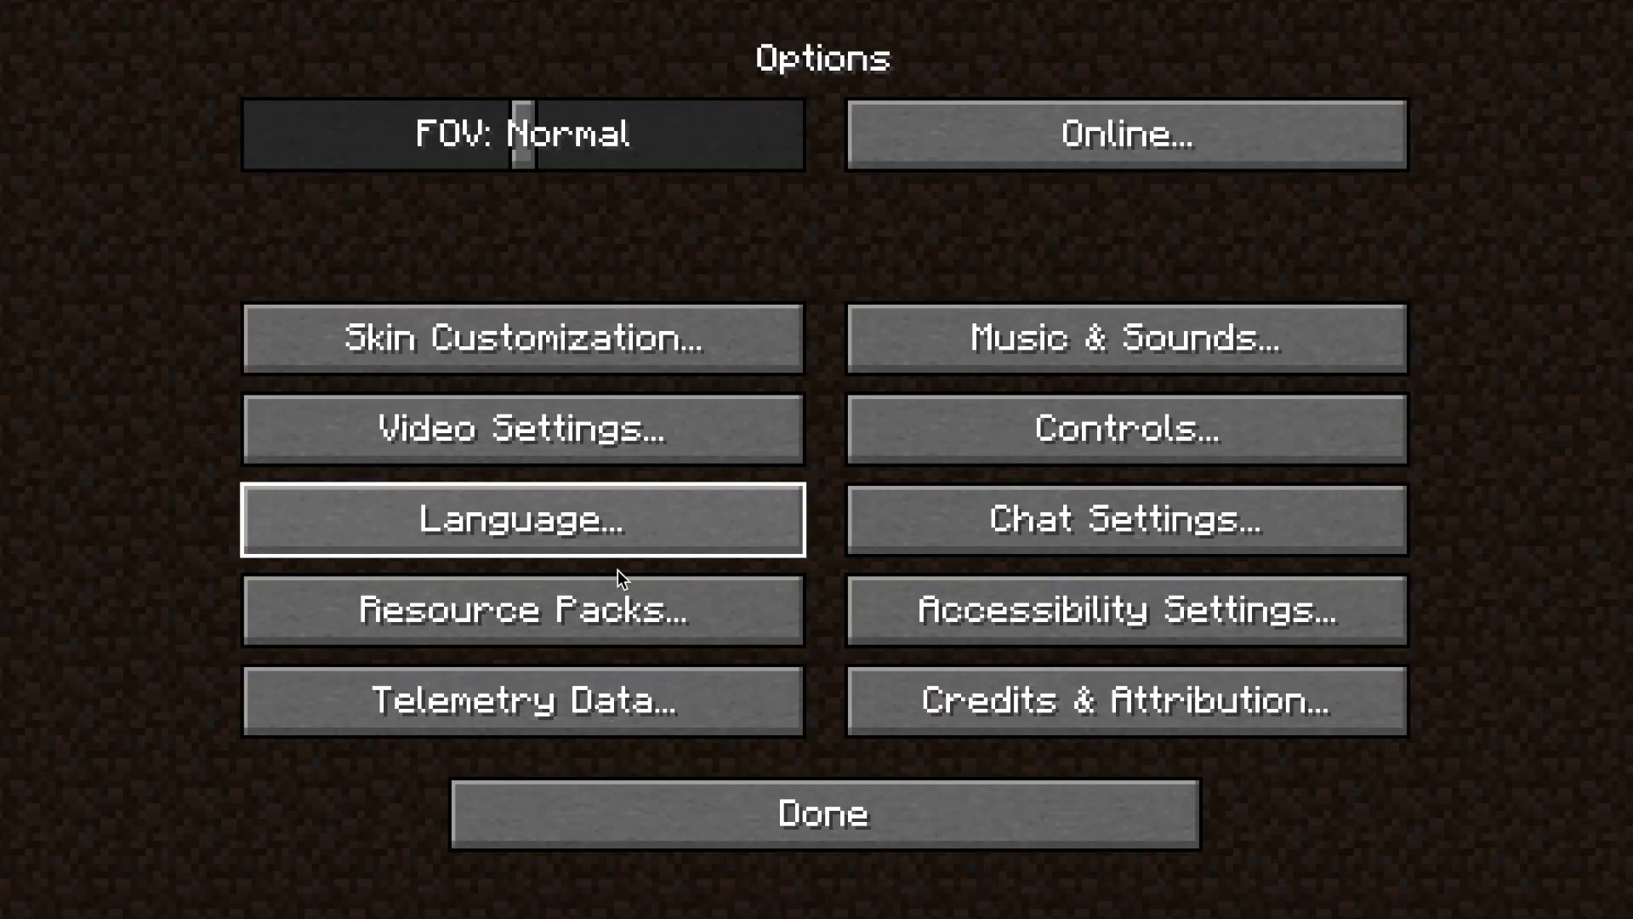
{"action": "left_click", "coordinate": [338, 621]}
{"action": "scroll", "coordinate": [630, 498], "scroll_direction": "down", "scroll_amount": 3}
{"action": "scroll", "coordinate": [612, 502], "scroll_direction": "up", "scroll_amount": 3}
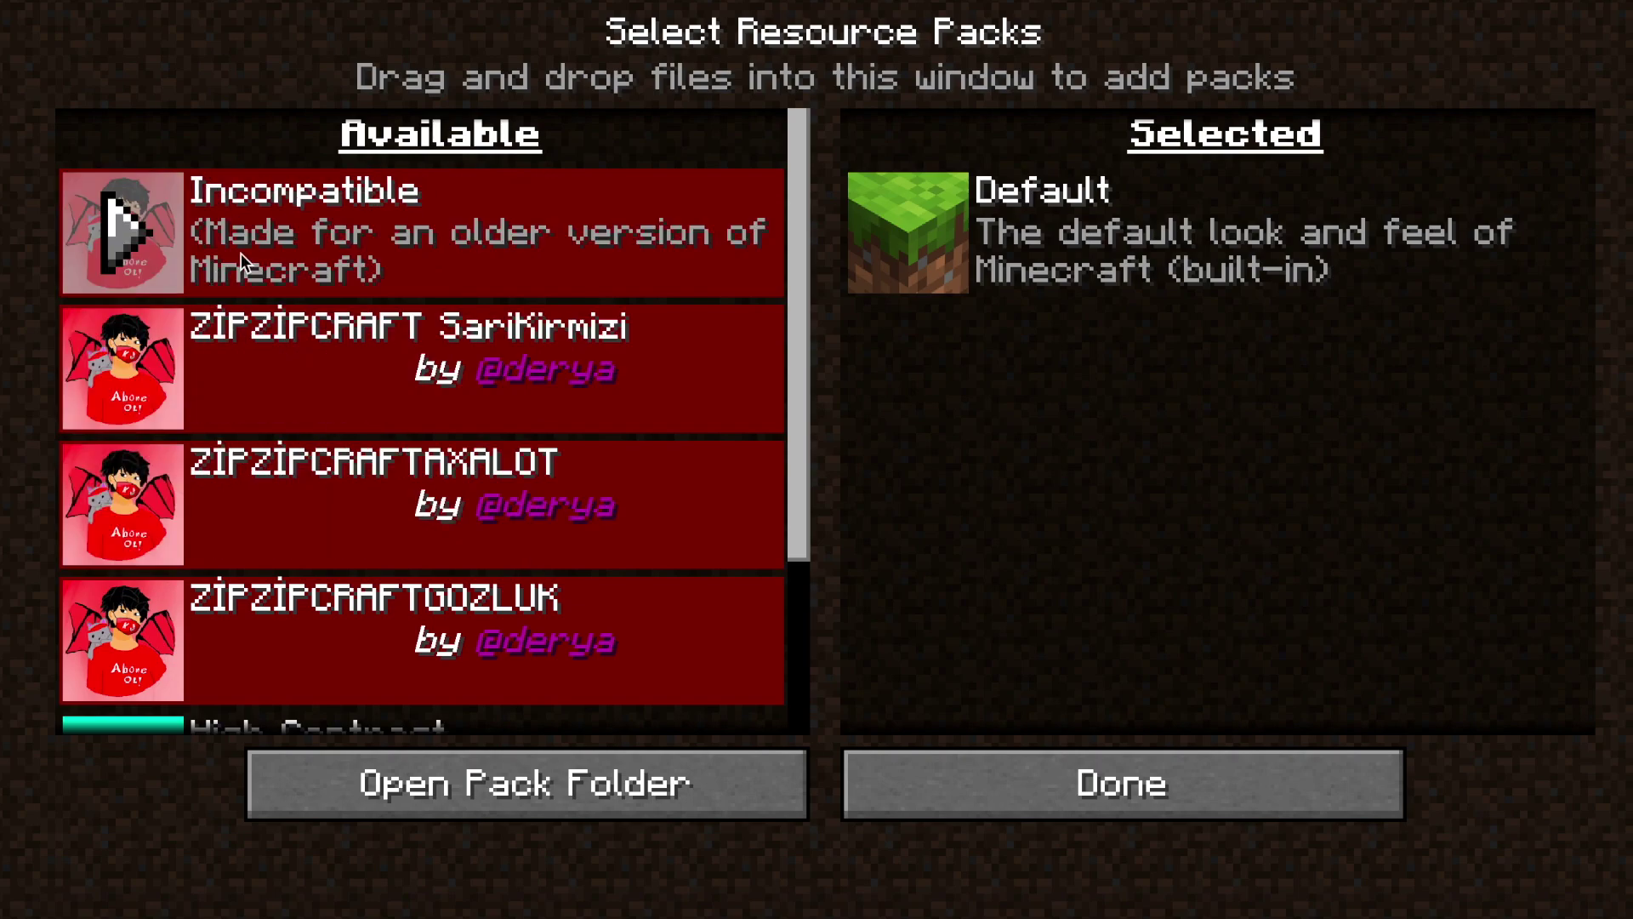
{"action": "left_click", "coordinate": [119, 232]}
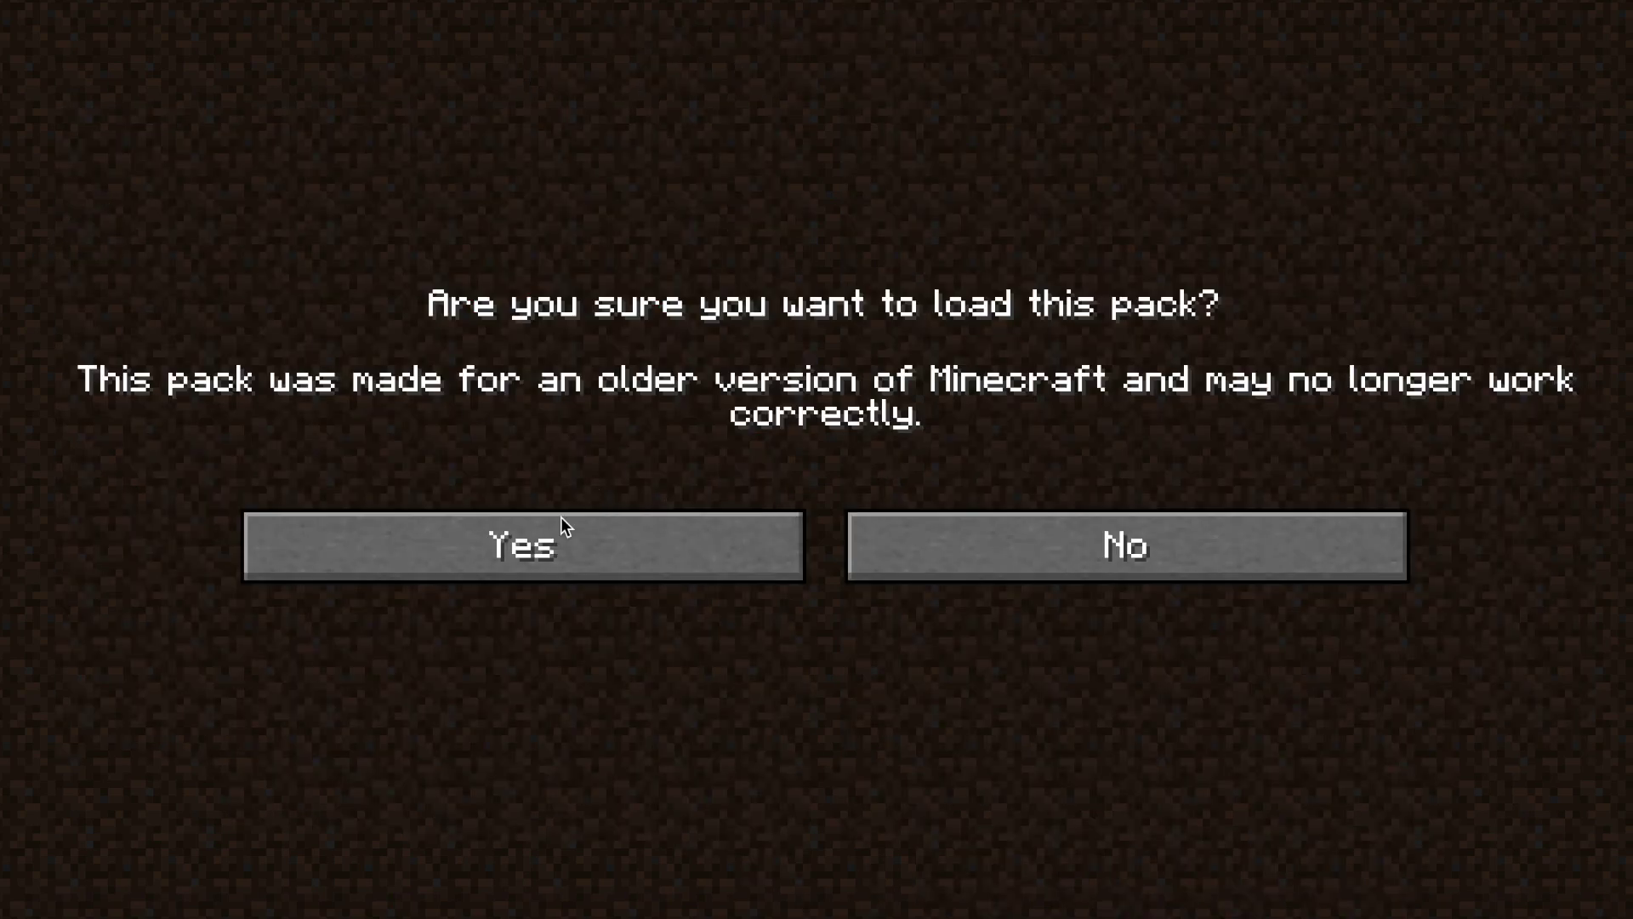
{"action": "left_click", "coordinate": [565, 430]}
{"action": "left_click", "coordinate": [962, 770]}
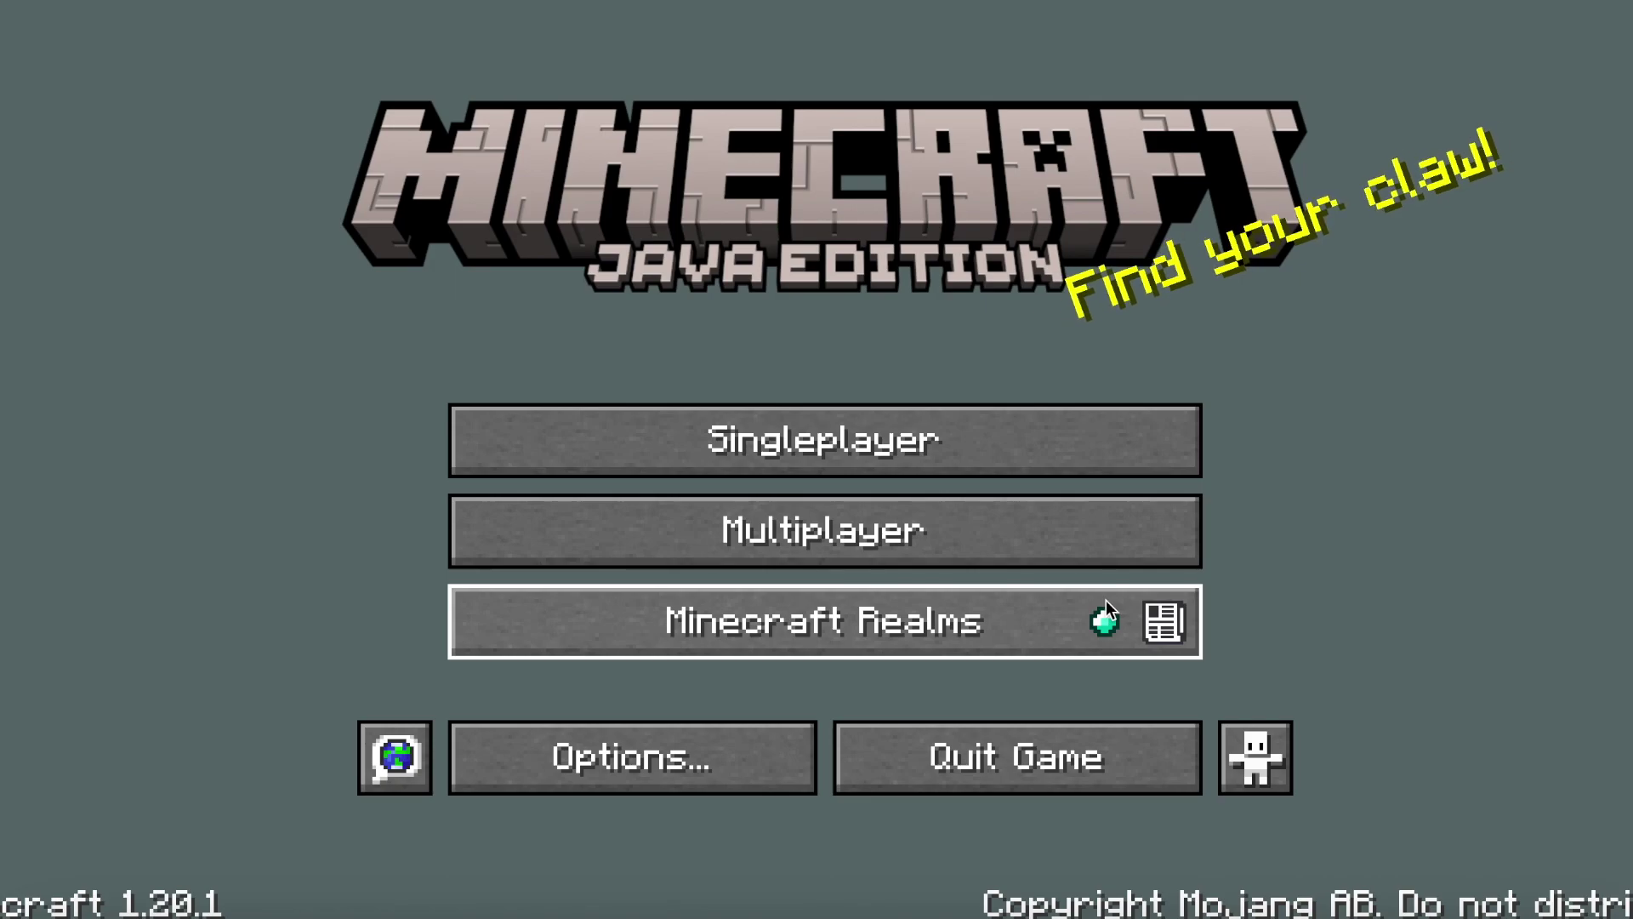
Enter the singleplayer world Yeni Dünya (11), then open and close the inventory.
{"action": "left_click", "coordinate": [958, 441]}
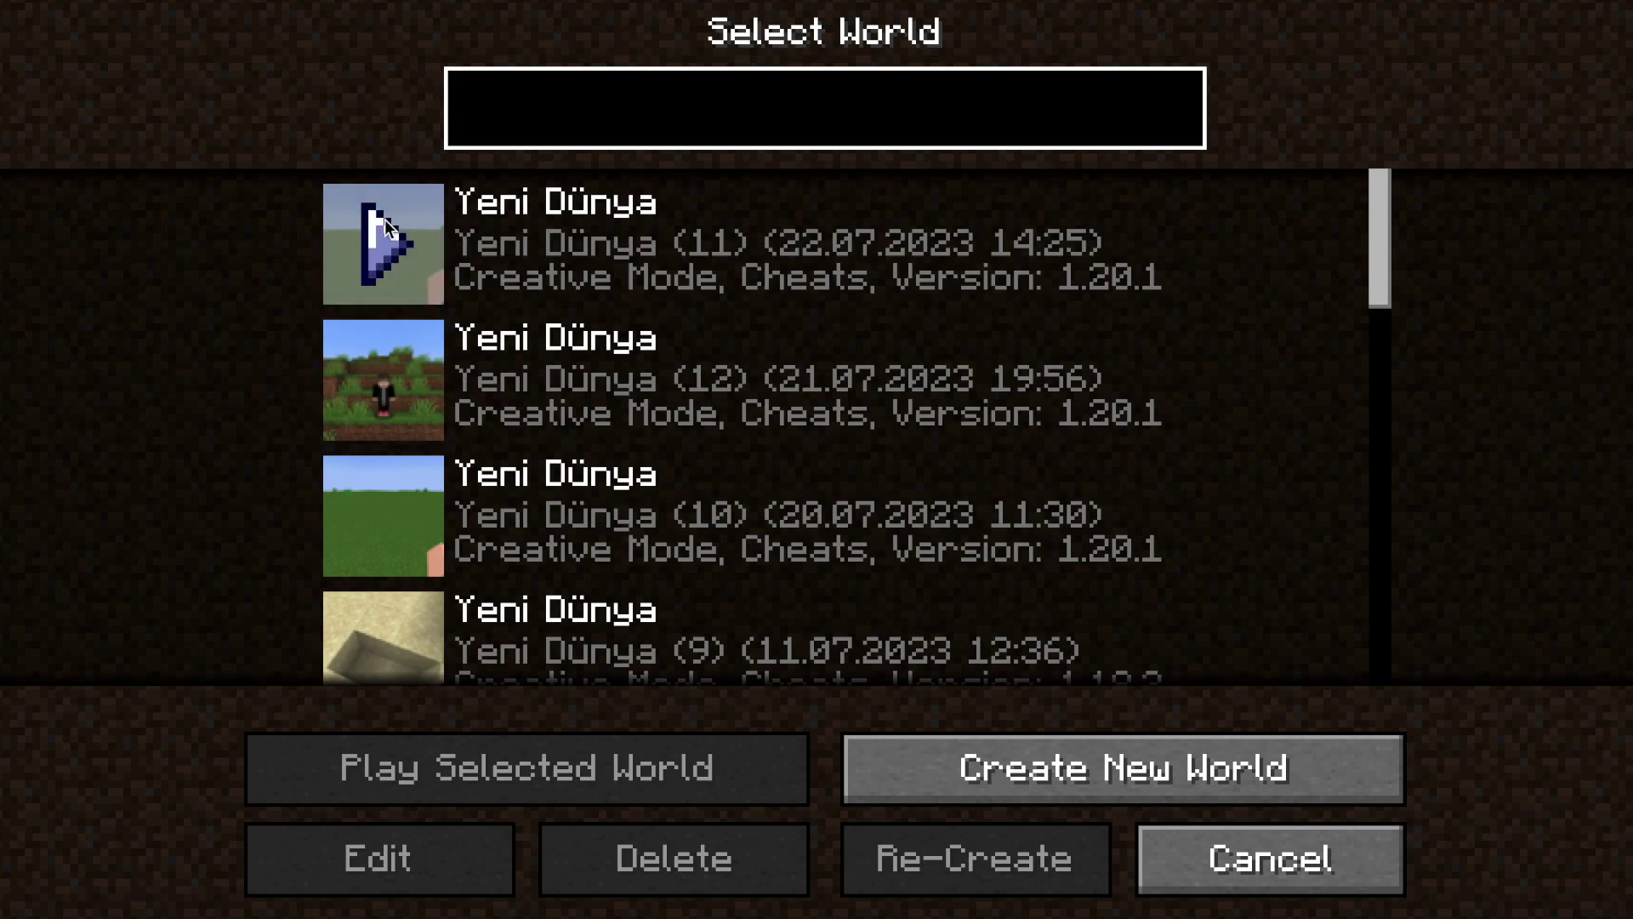
{"action": "left_click", "coordinate": [364, 238]}
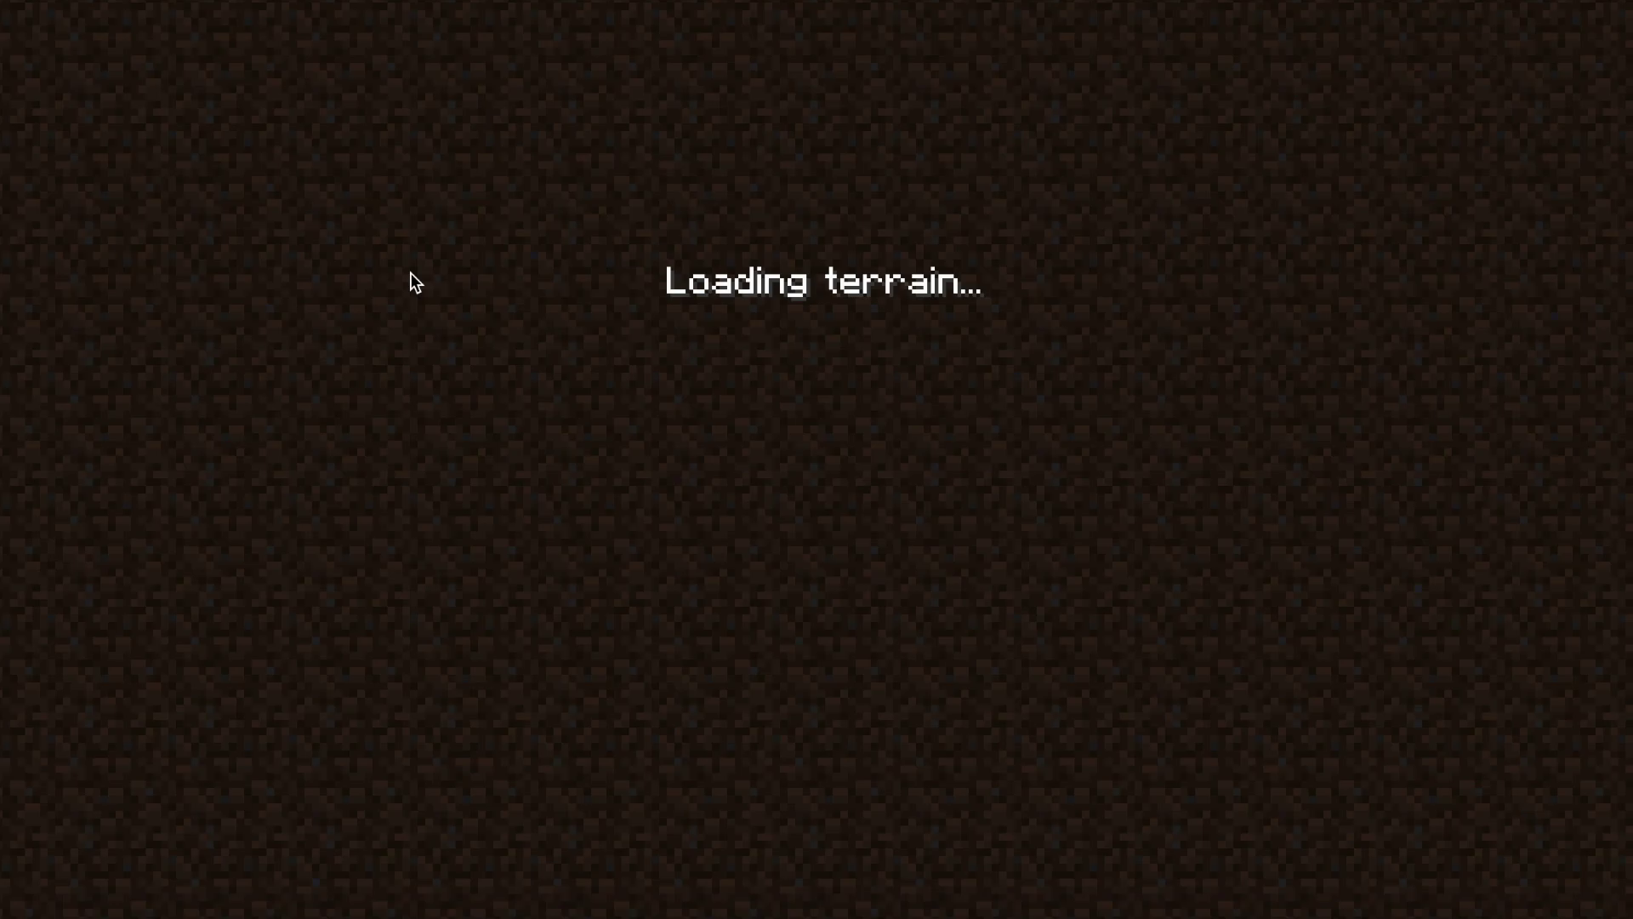
{"action": "key", "text": "e"}
{"action": "key", "text": "e"}
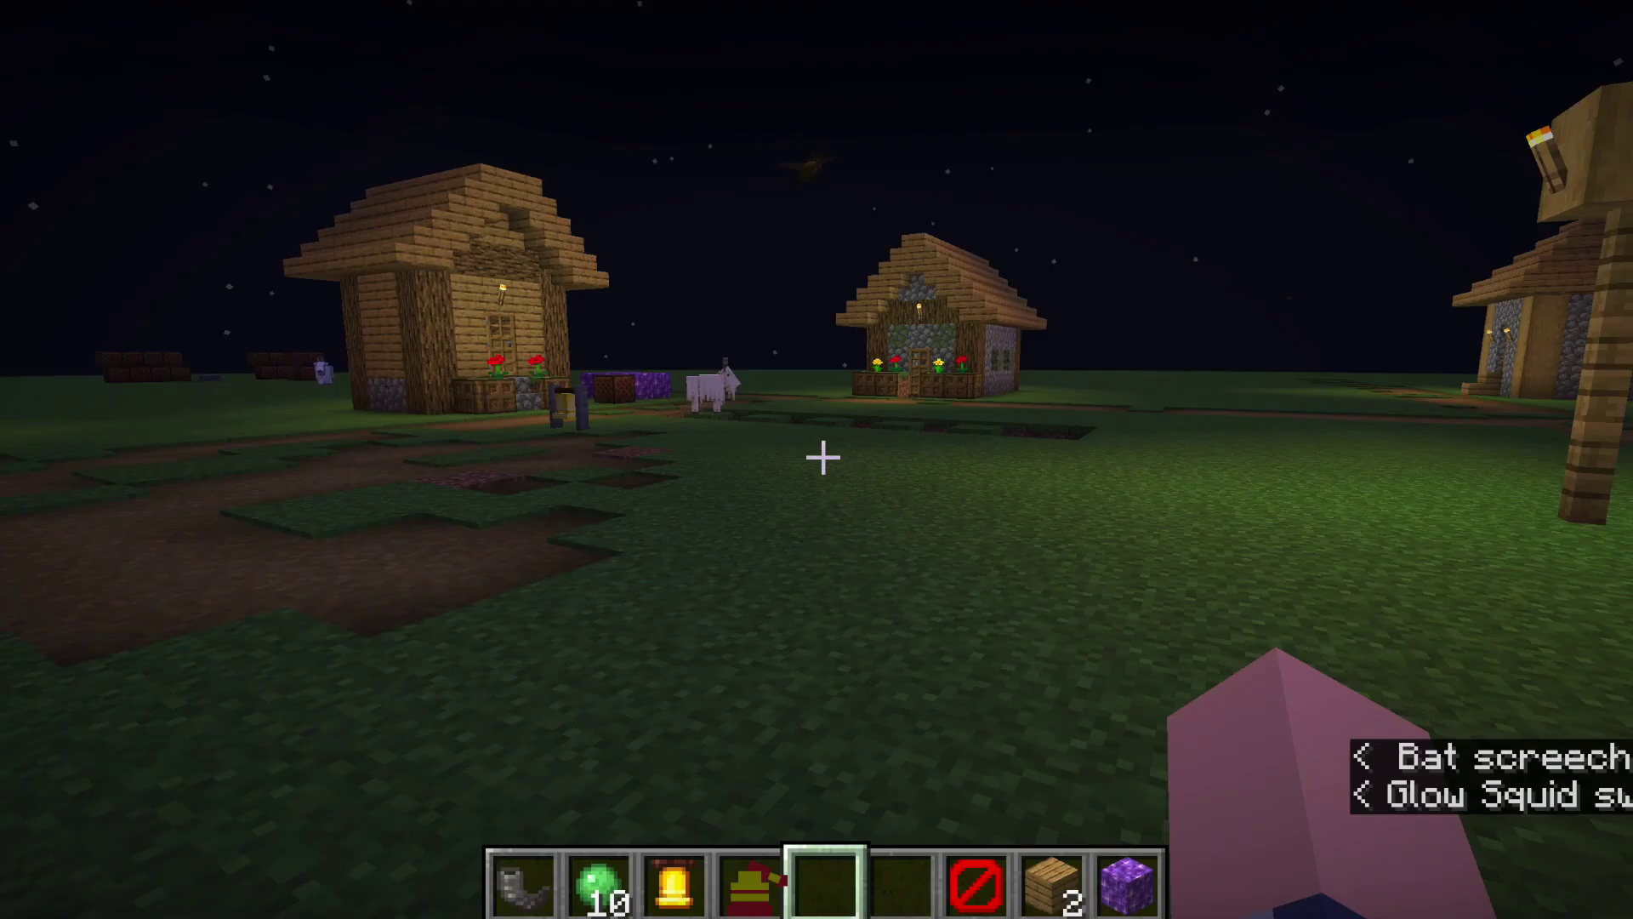